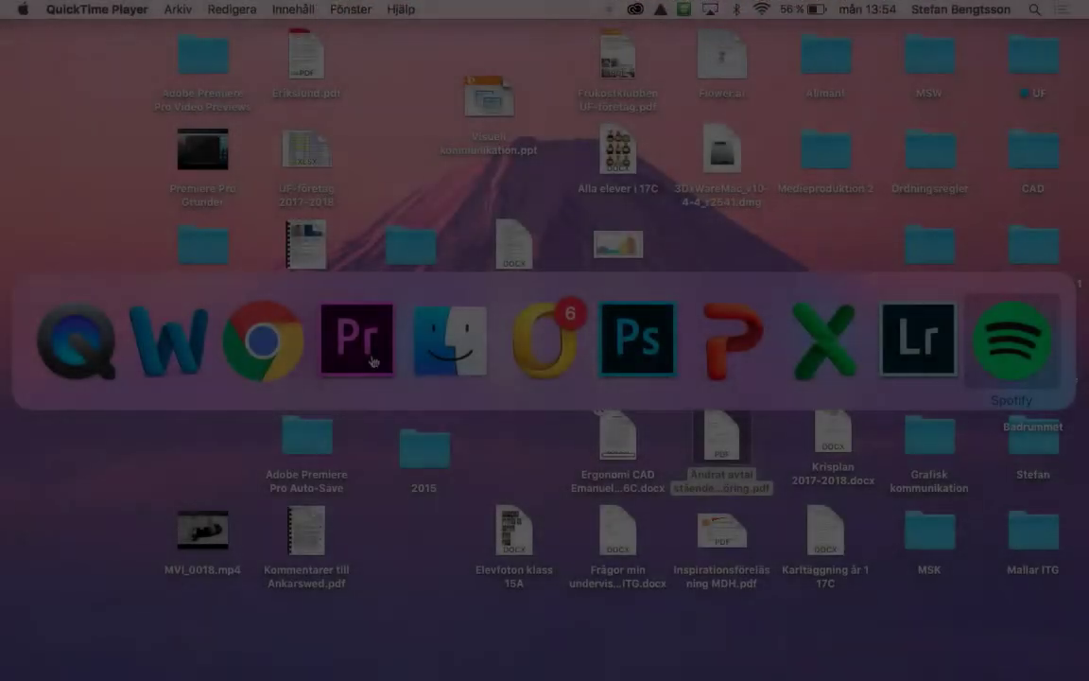
# Step: Switch to Premiere Pro with Cmd+Tab to show its Start window of recent projects
pyautogui.press('super+Tab')
pyautogui.press('super+Tab')
pyautogui.press('super+Tab')
pyautogui.press('super+Tab')
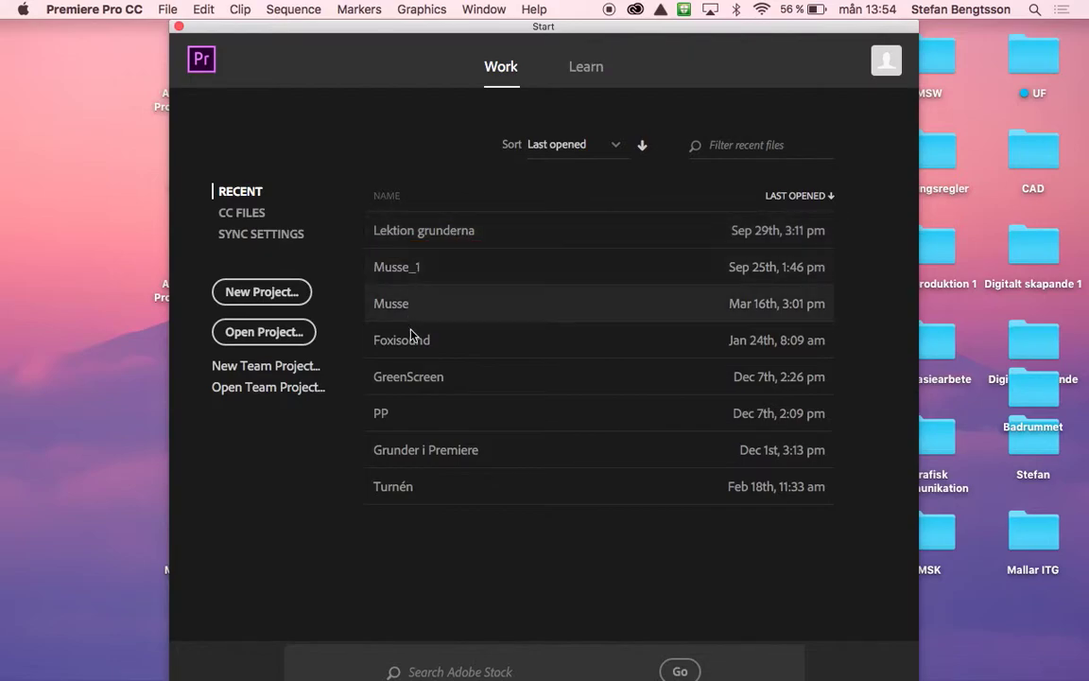
# Step: Start a new project and enter the name 'Premiere Pro genomgång'
pyautogui.click(255, 333)
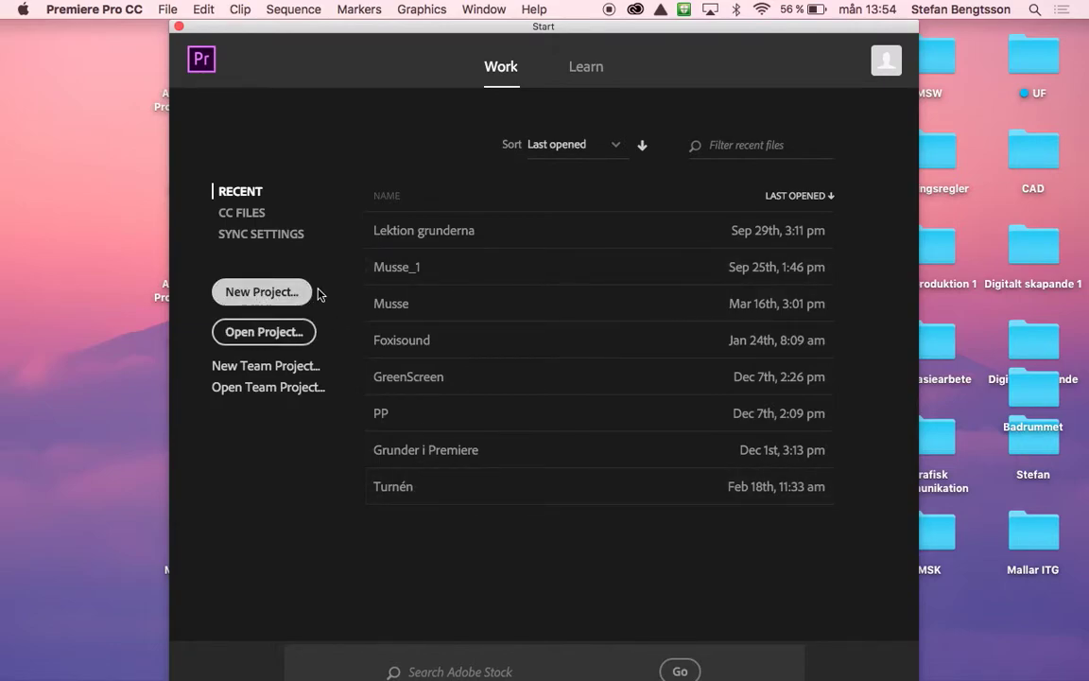
pyautogui.click(272, 293)
pyautogui.click(265, 296)
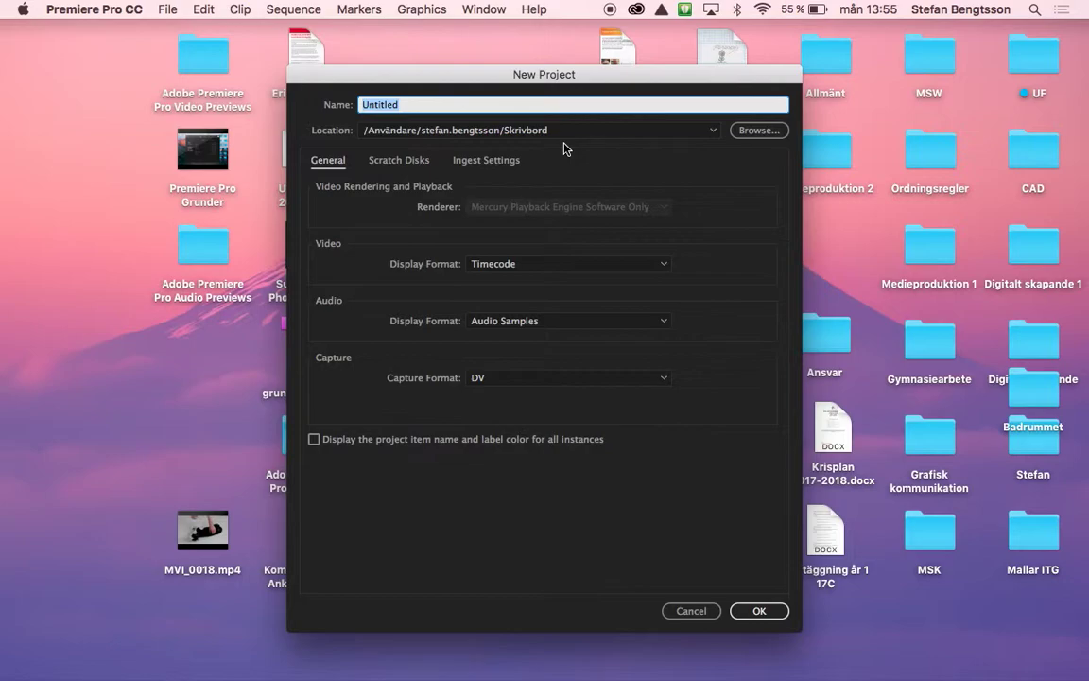
pyautogui.write('Pr')
pyautogui.write('emiere Pro ge')
pyautogui.write('nom')
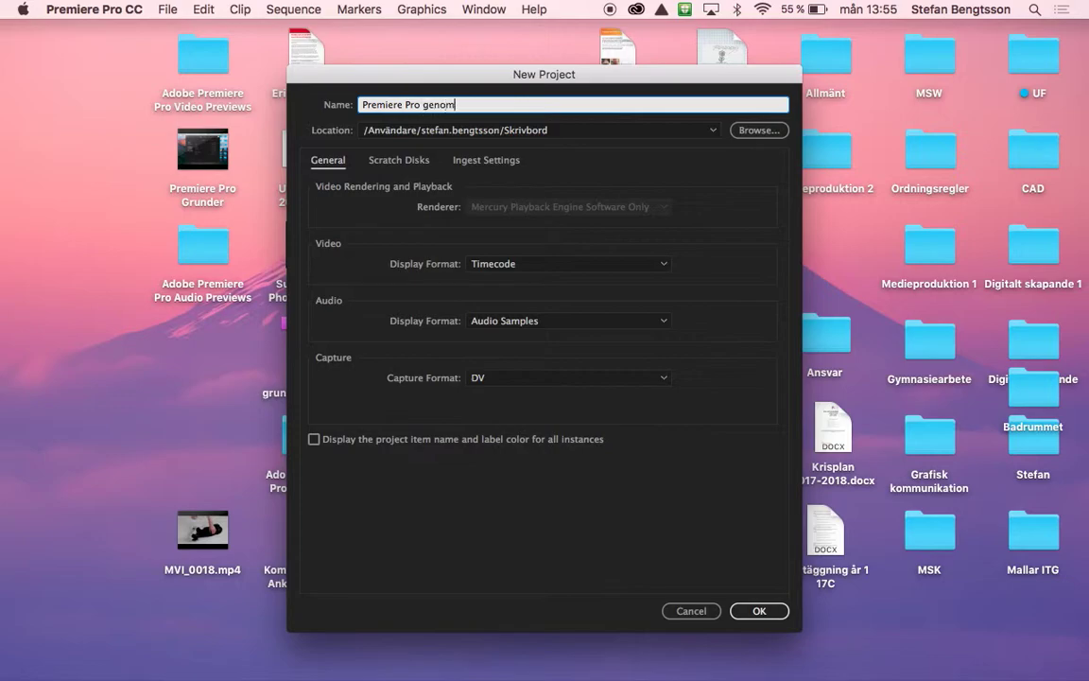
pyautogui.write('gång')
# Step: Create the Premiere Pro genomgång project and switch to the Editing workspace
pyautogui.click(759, 611)
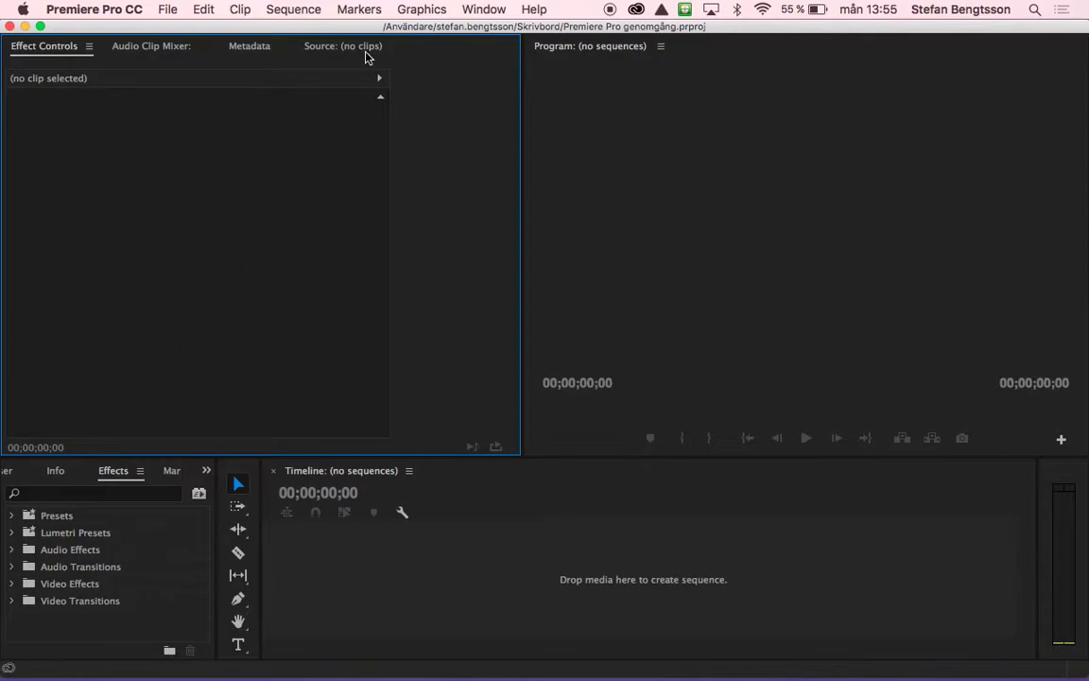
pyautogui.click(483, 10)
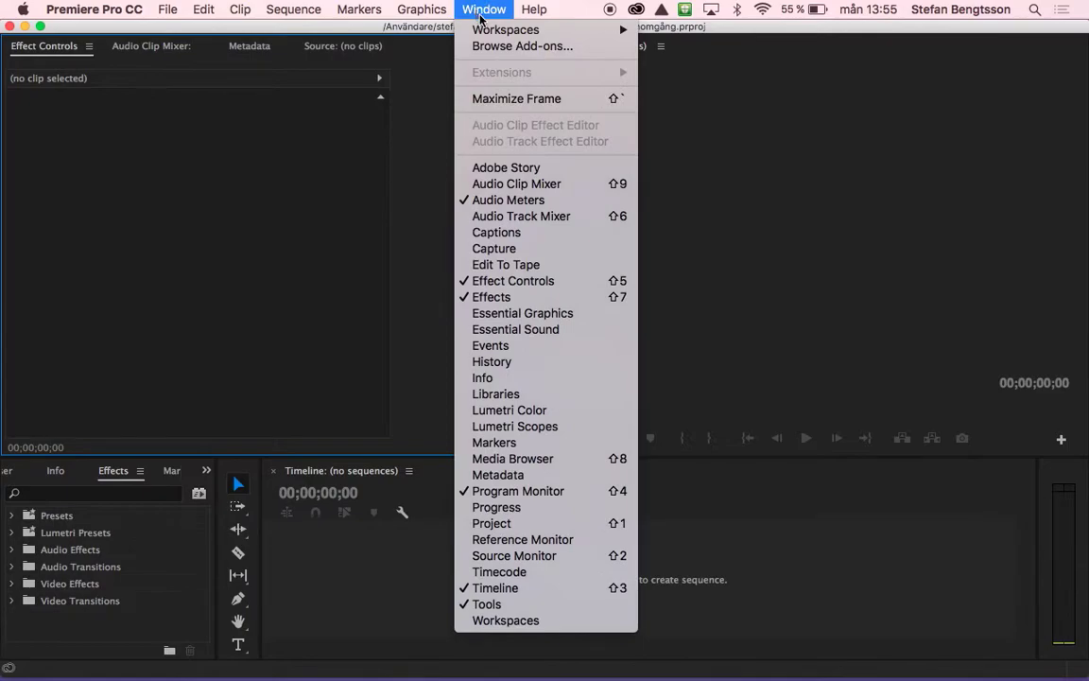
pyautogui.moveTo(487, 34)
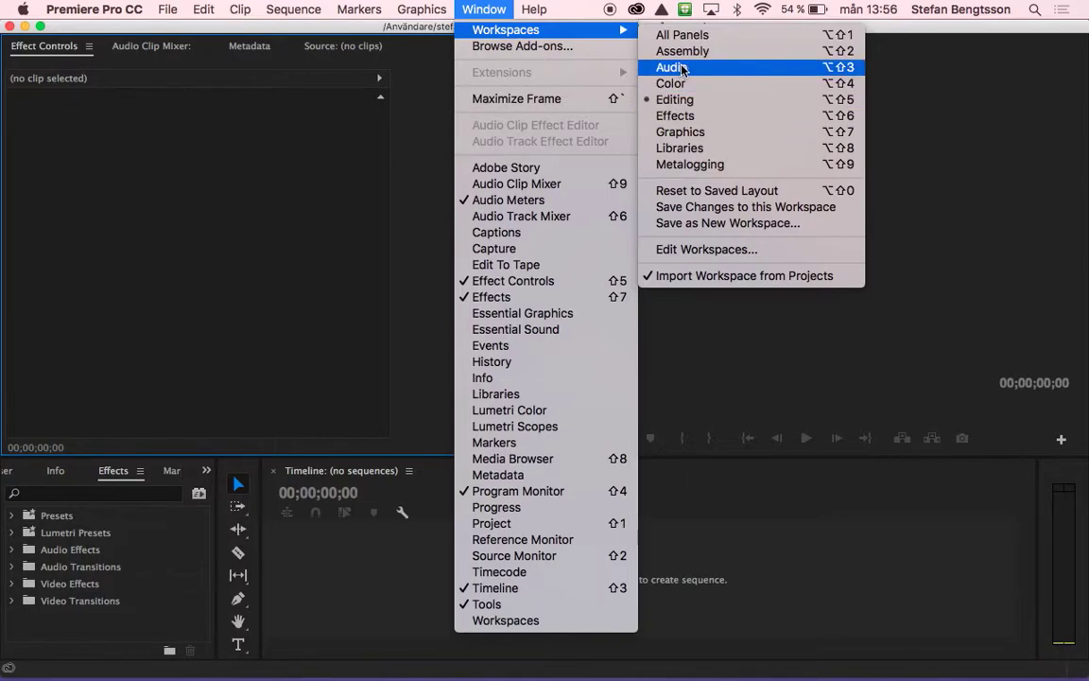
pyautogui.click(679, 99)
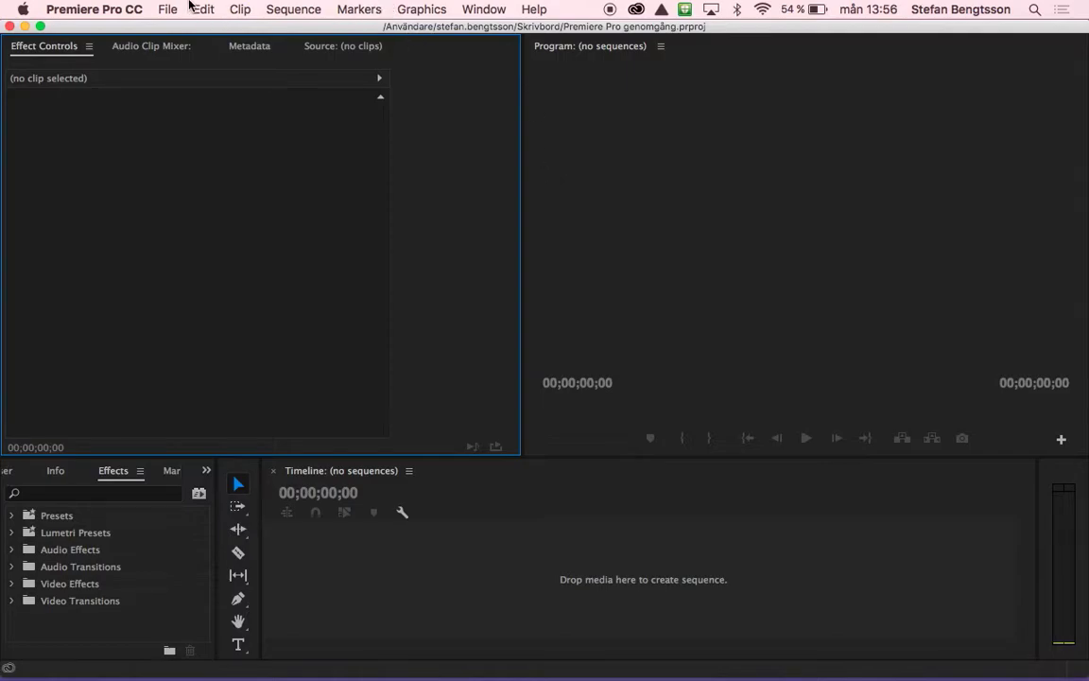
# Step: Import the Campfire, Dj and Music Box videos from Medieproduktion 1 > Material
pyautogui.click(171, 6)
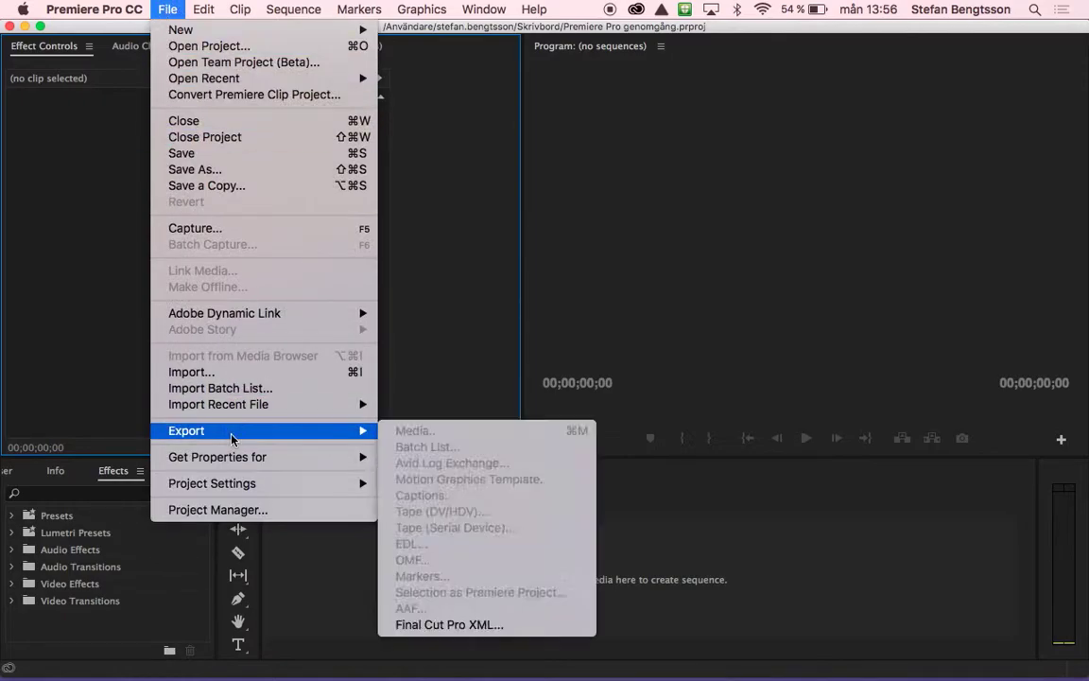
pyautogui.click(225, 378)
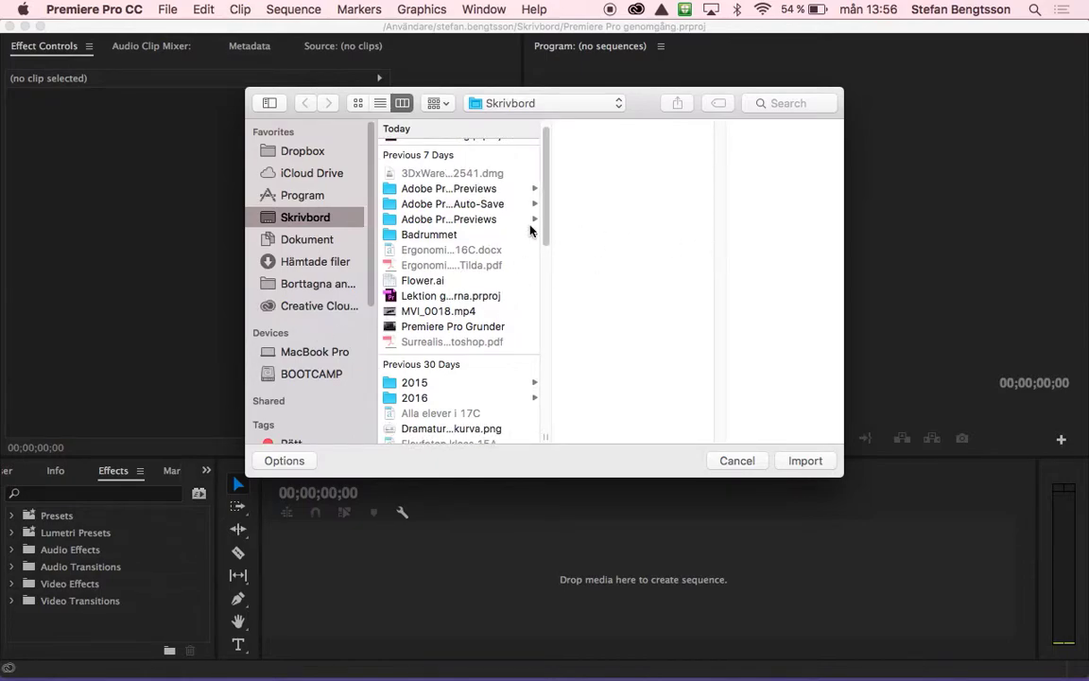
pyautogui.moveTo(844, 357); pyautogui.dragTo(1083, 294)
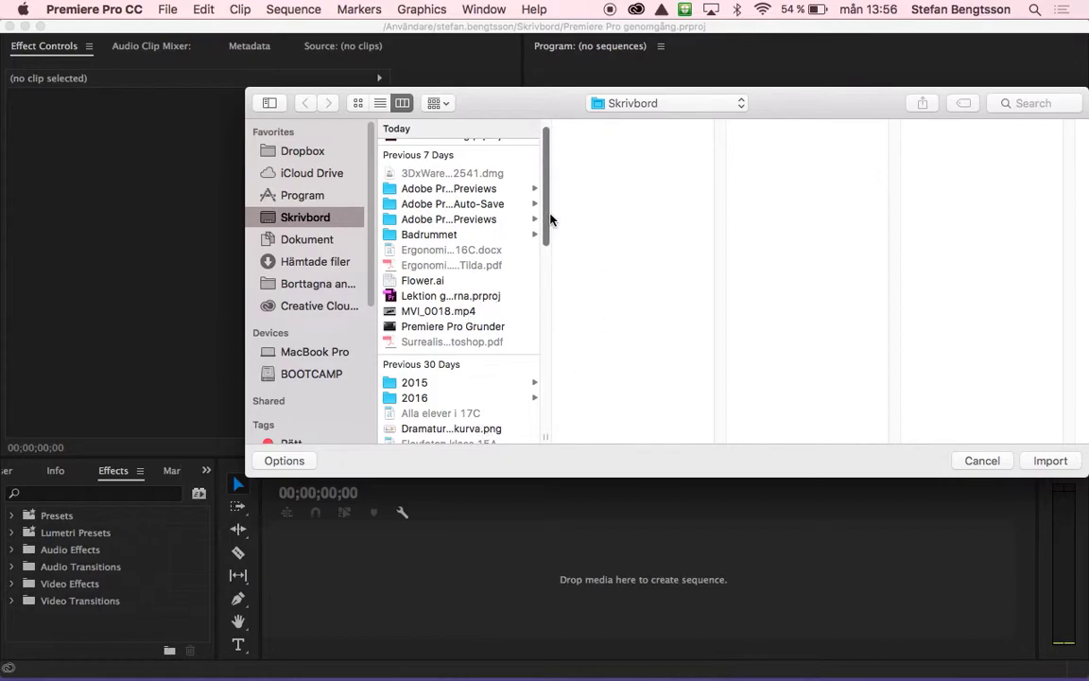
pyautogui.moveTo(549, 215); pyautogui.dragTo(541, 404)
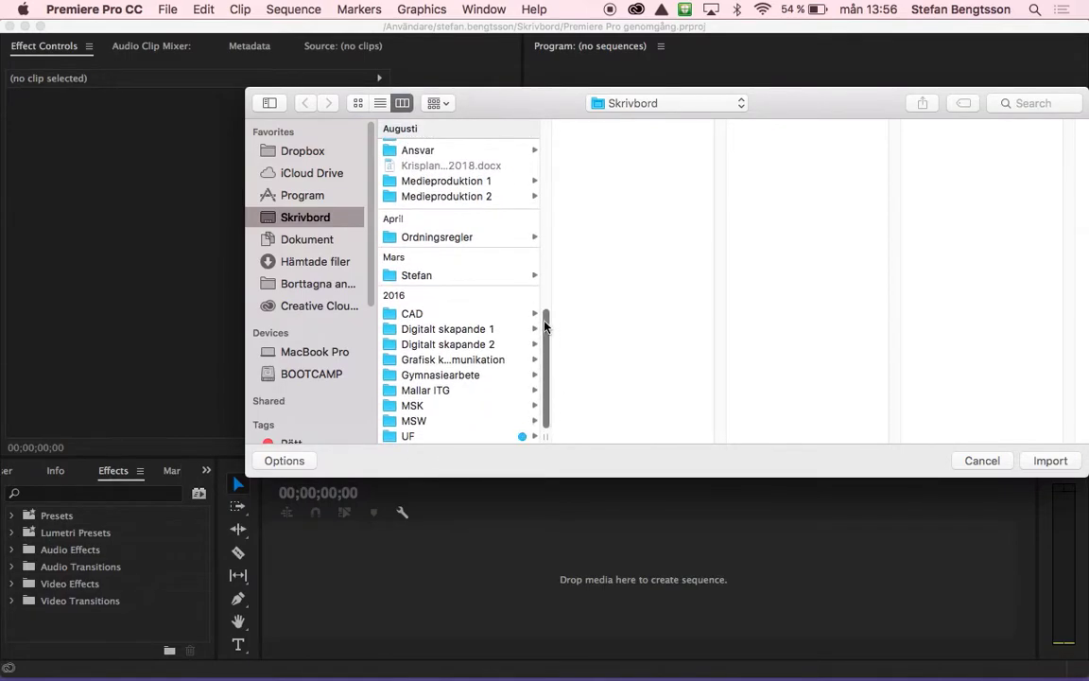
pyautogui.click(487, 180)
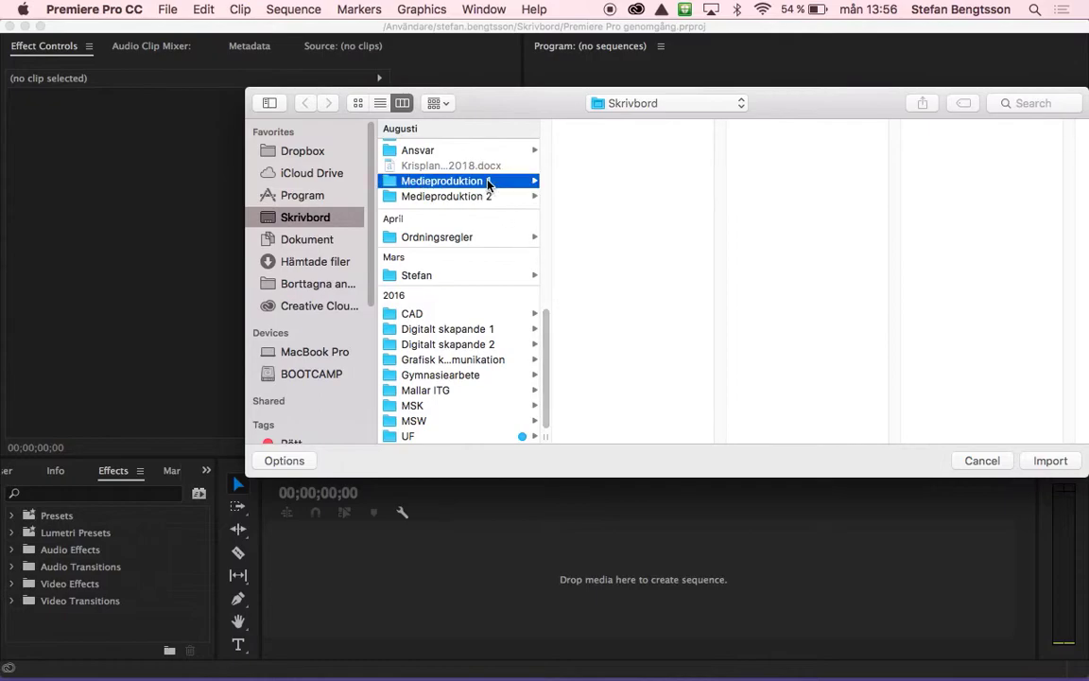
pyautogui.click(610, 151)
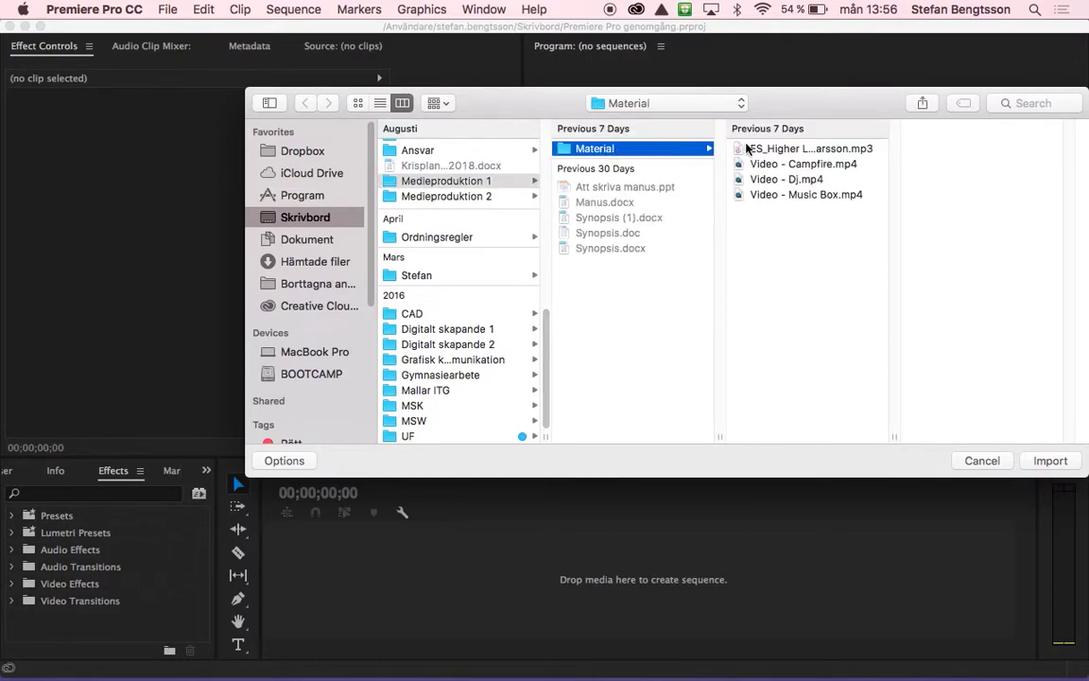
pyautogui.click(817, 165)
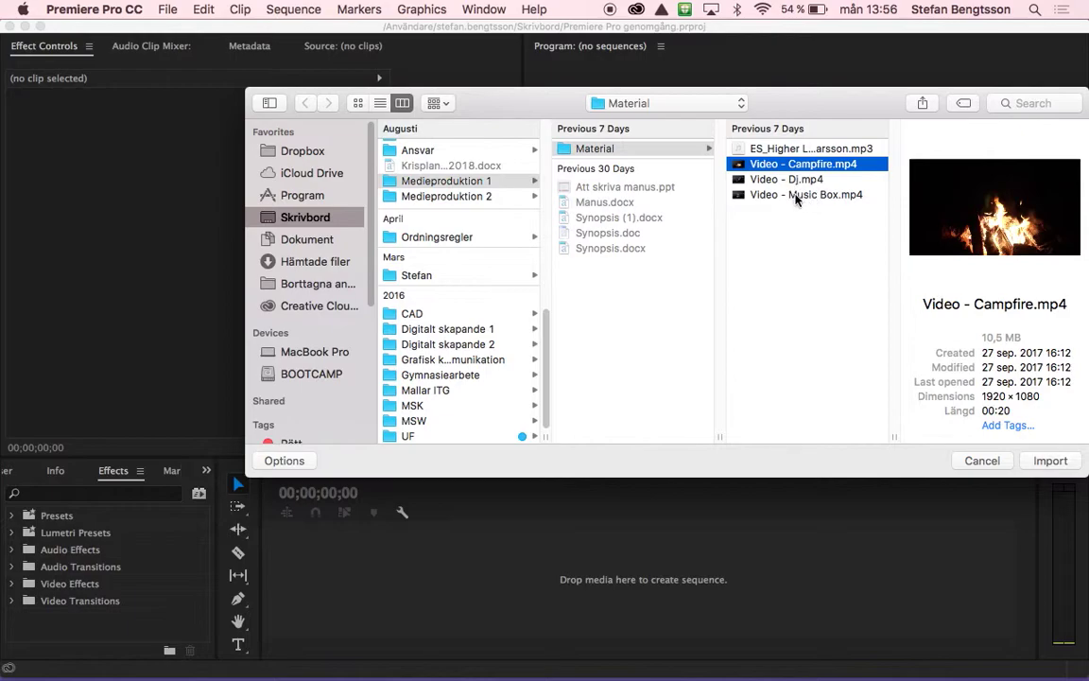
pyautogui.keyDown('shift'); pyautogui.click(794, 195); pyautogui.keyUp('shift')
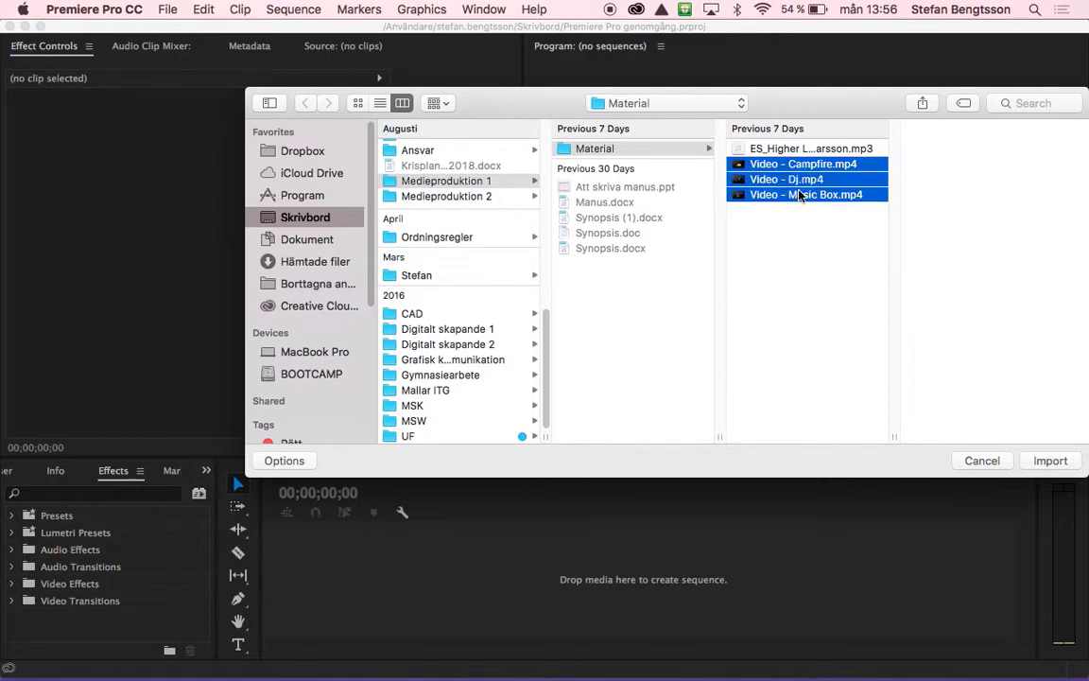
pyautogui.click(1051, 461)
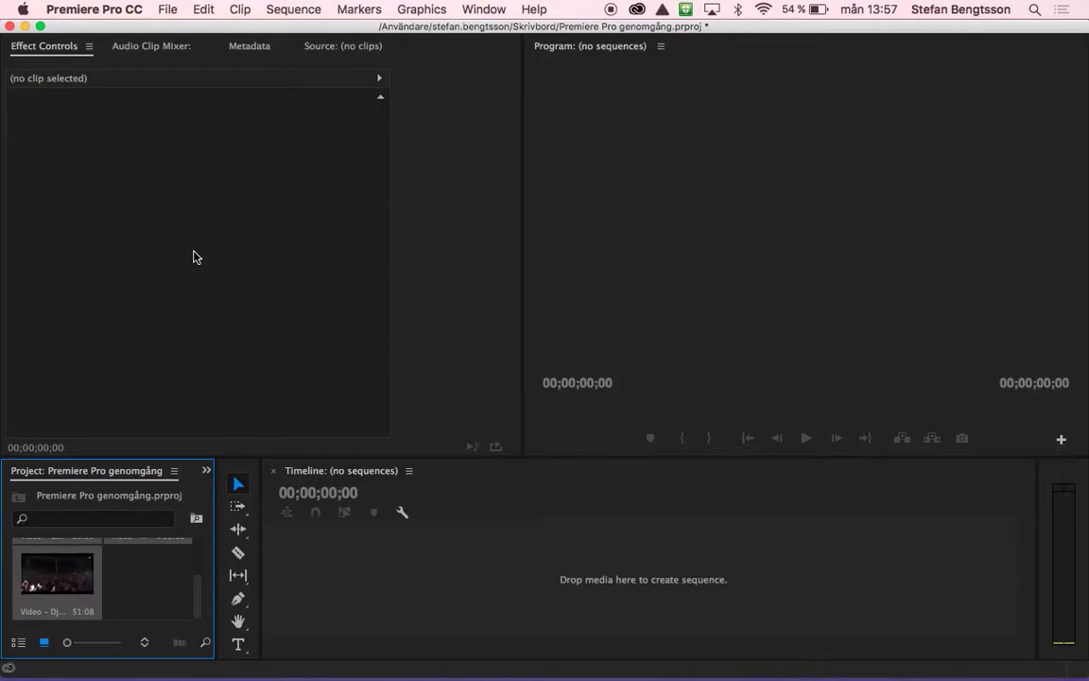
# Step: Bring up Finder's Material window and drag the ES_Higher Love mp3 into Premiere's Project panel
pyautogui.press('super+Tab')
pyautogui.press('super+Tab')
pyautogui.press('super+Tab')
pyautogui.press('super+Tab')
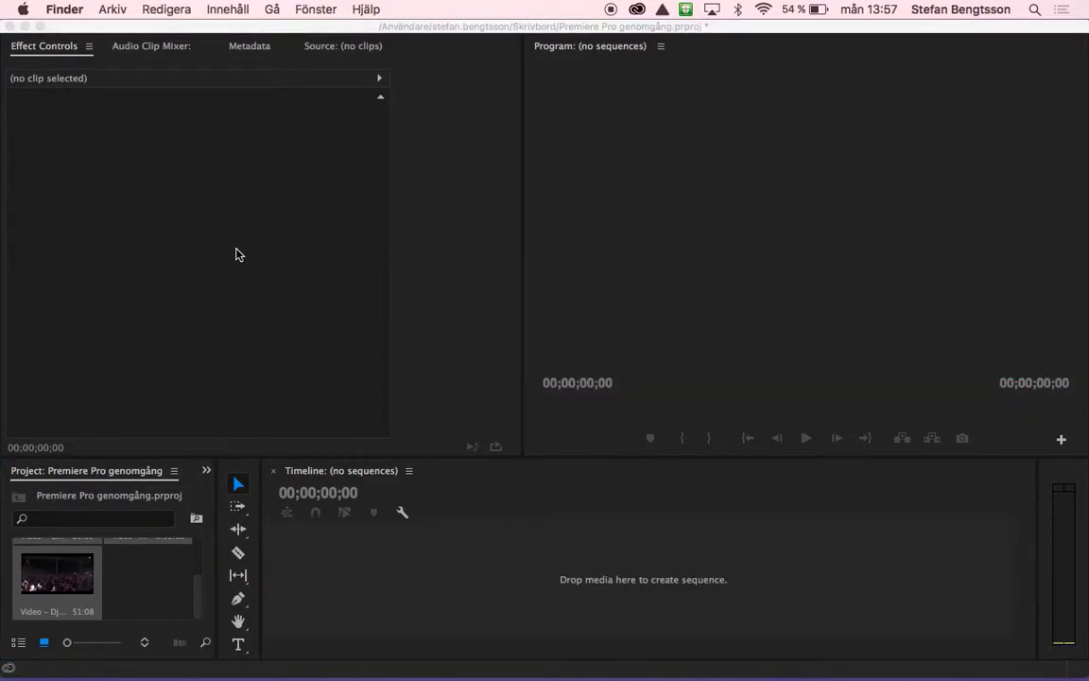
pyautogui.click(307, 10)
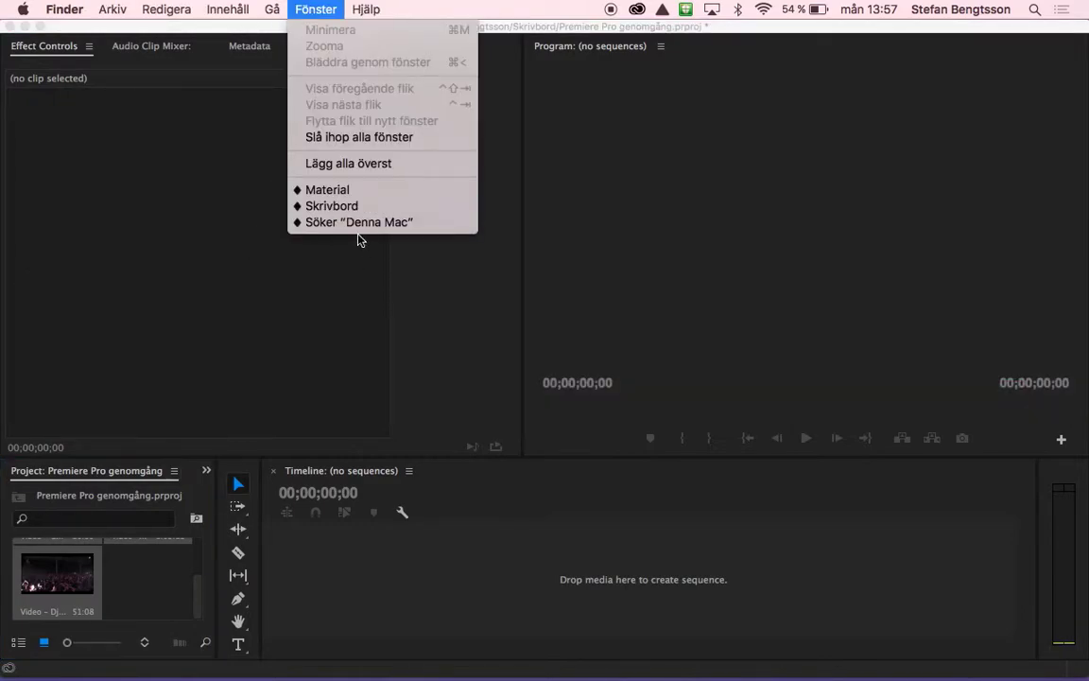
pyautogui.click(333, 187)
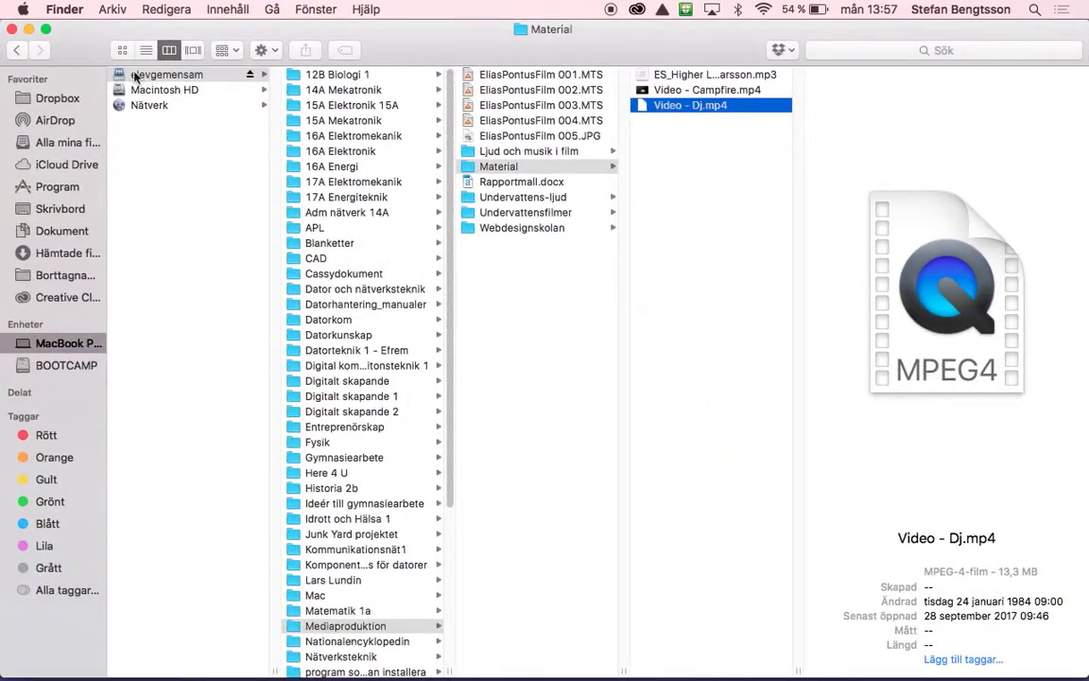
pyautogui.moveTo(4, 28); pyautogui.dragTo(343, 127)
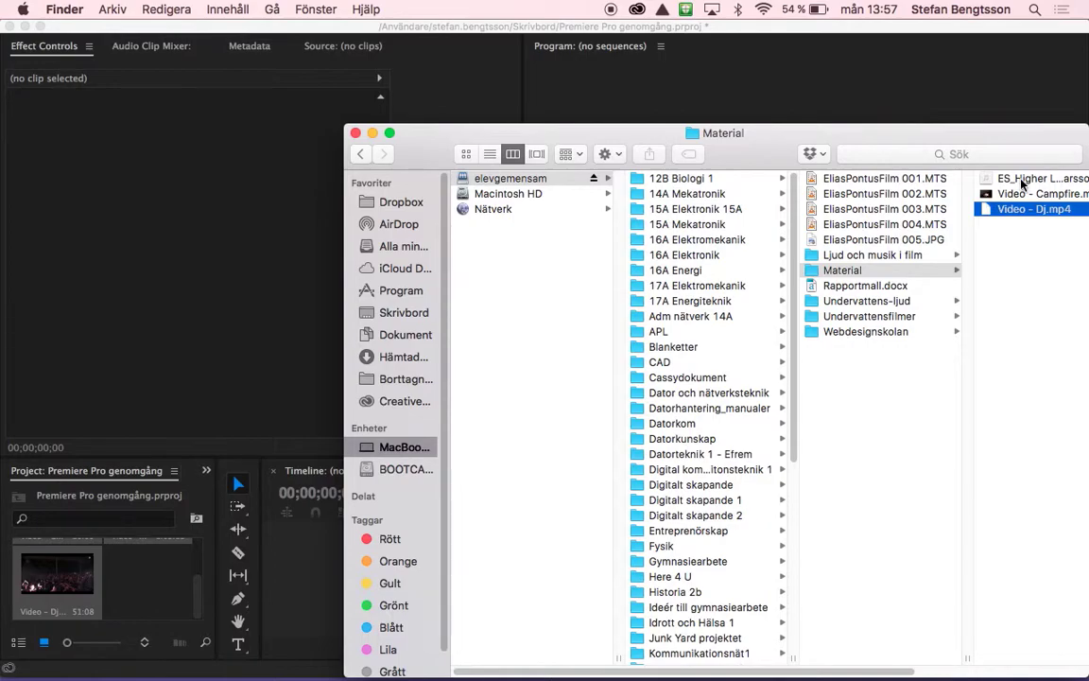
pyautogui.moveTo(1032, 147); pyautogui.dragTo(964, 99)
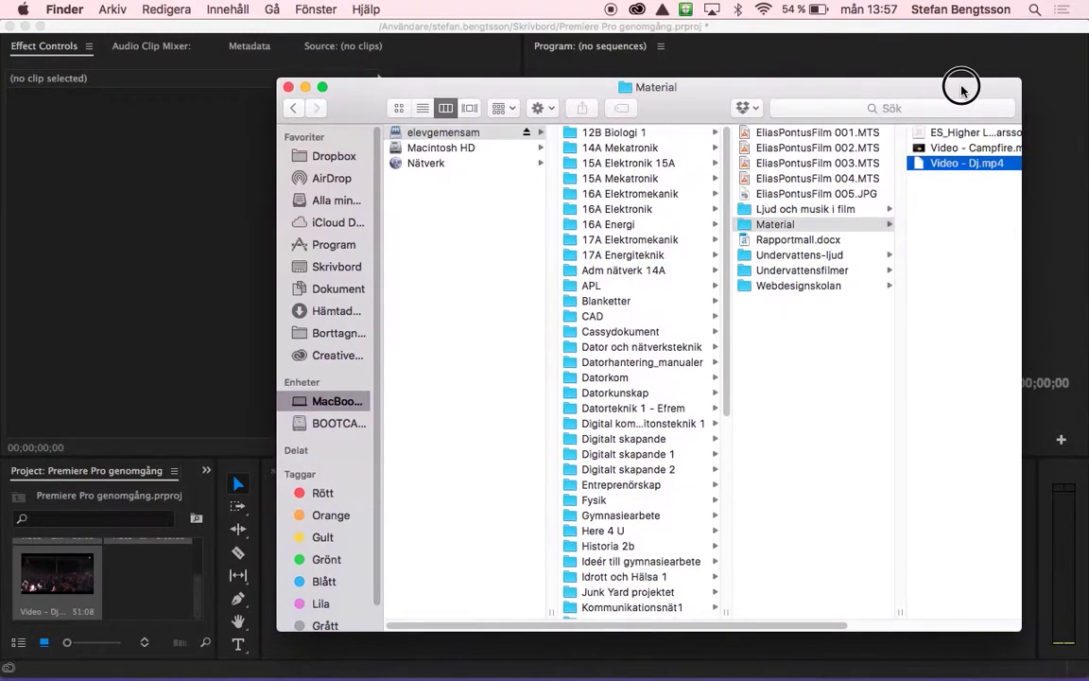
pyautogui.press('Up')
pyautogui.press('Up')
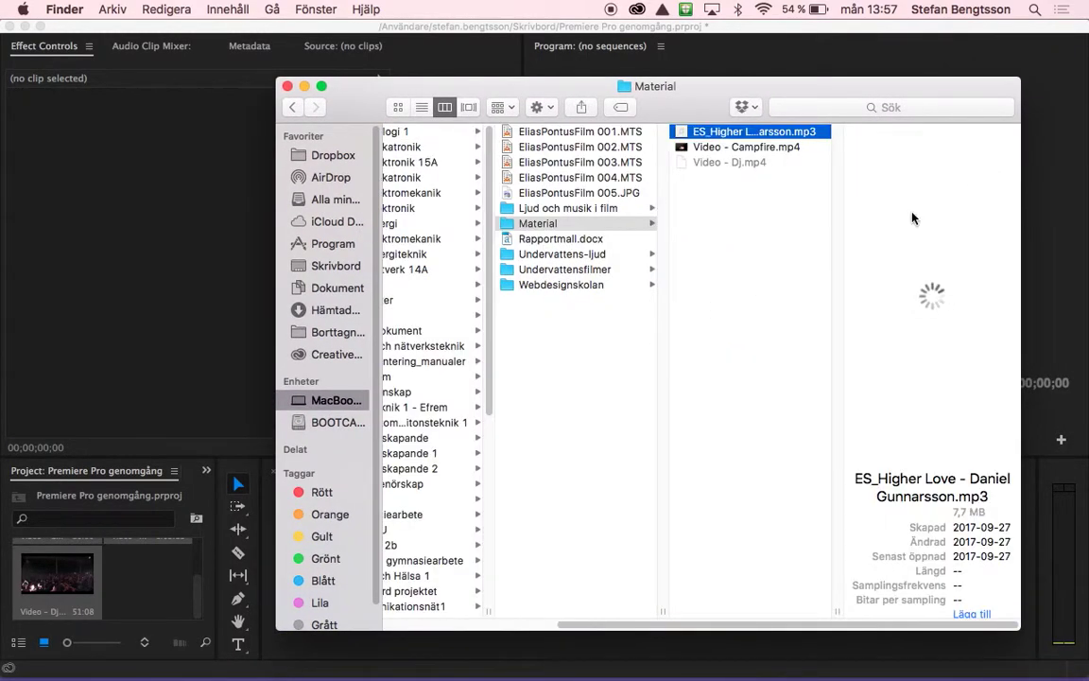
pyautogui.moveTo(737, 133); pyautogui.dragTo(163, 581)
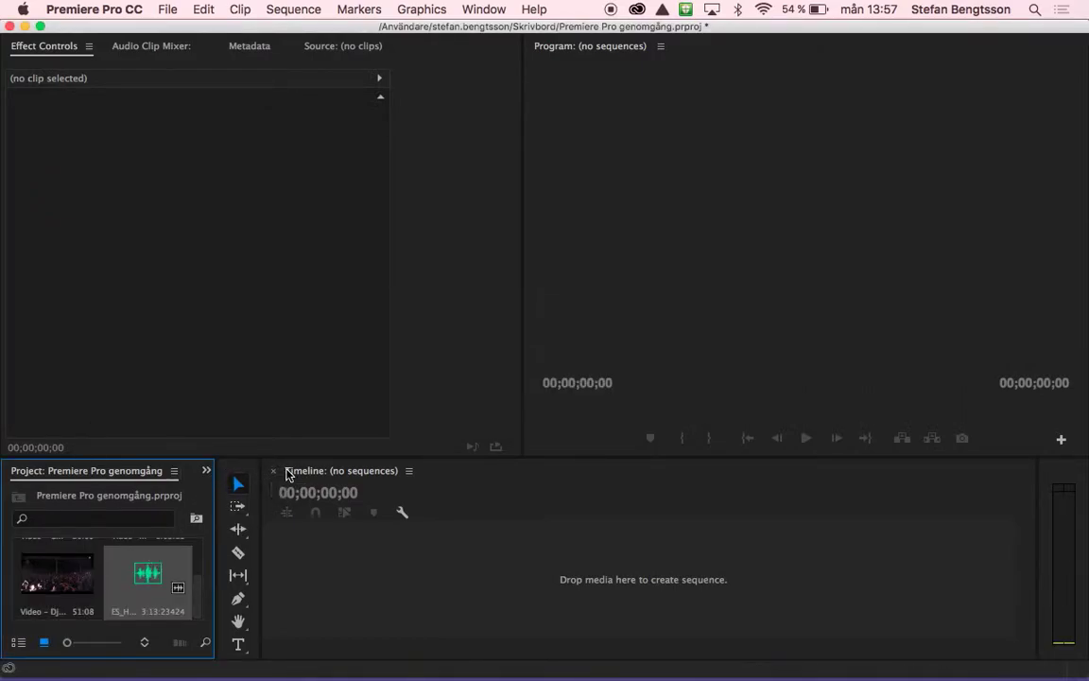
# Step: Widen the Project panel by moving the dividers beside the Tools panel and Timeline
pyautogui.moveTo(260, 463); pyautogui.dragTo(322, 463)
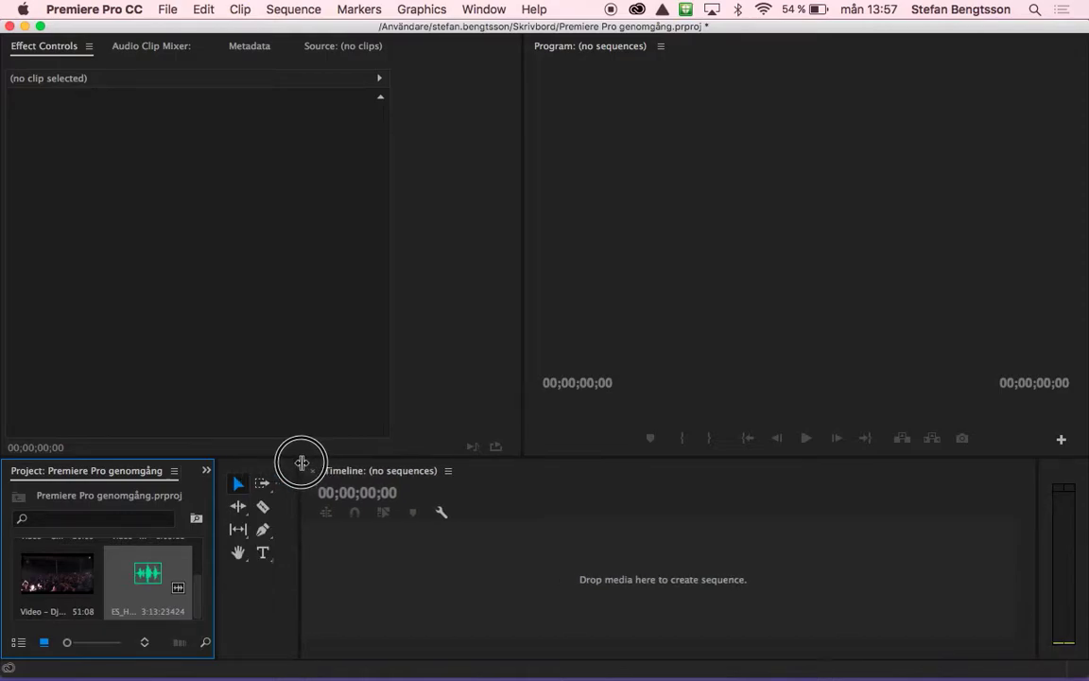
pyautogui.moveTo(216, 466); pyautogui.dragTo(282, 466)
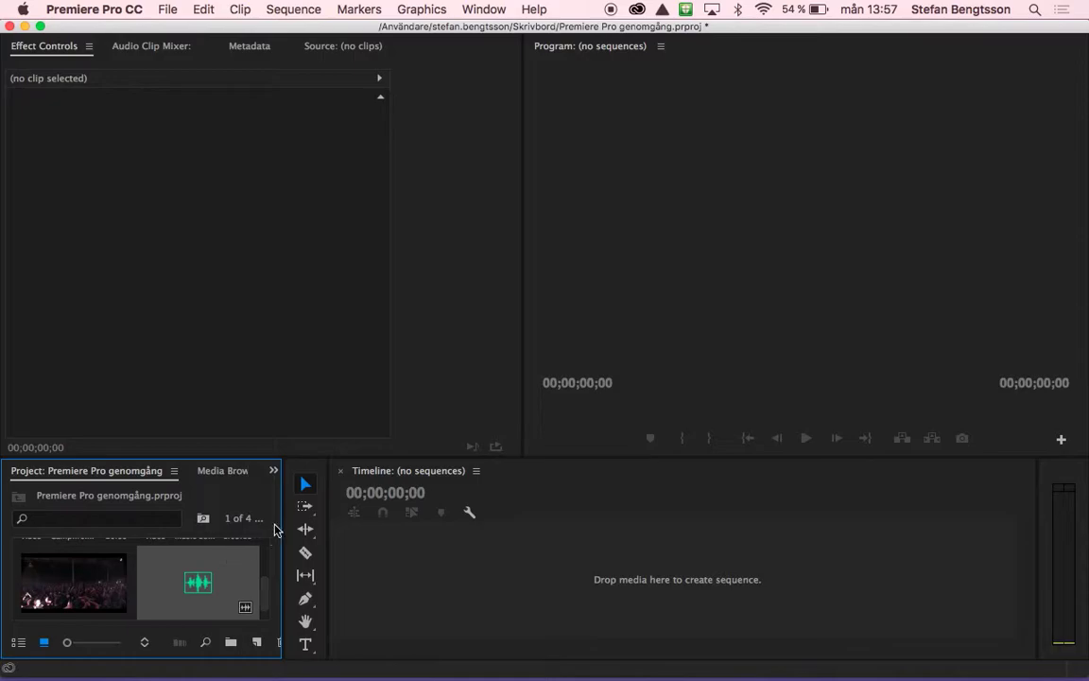
pyautogui.scroll(2, 193, 577)
pyautogui.scroll(-2, 186, 580)
pyautogui.scroll(2, 186, 579)
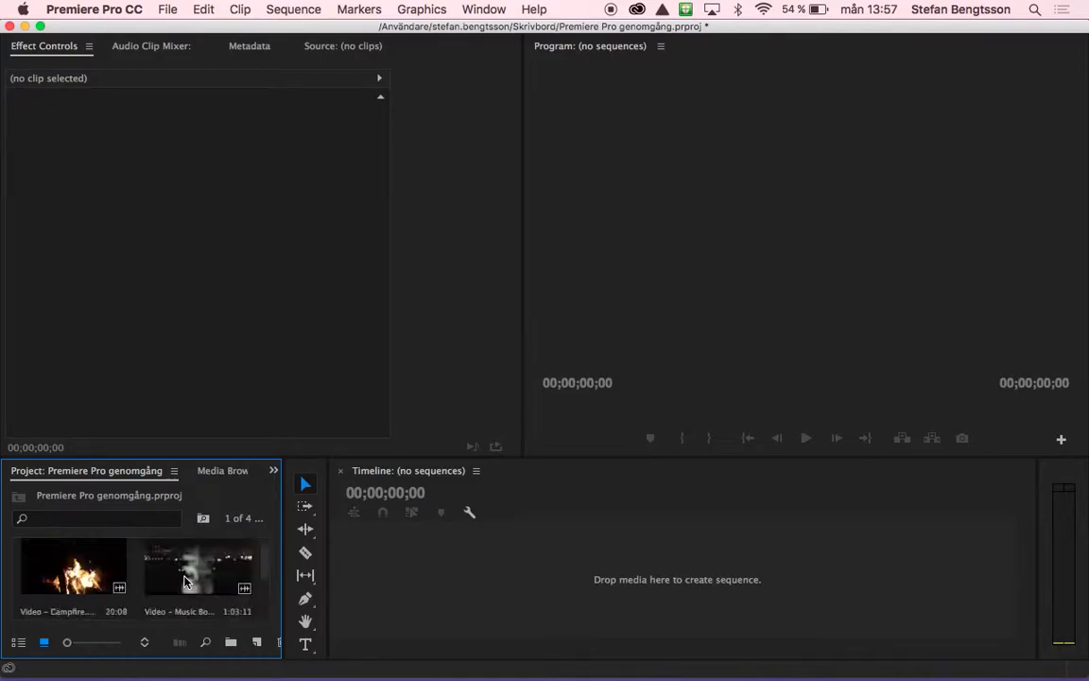
pyautogui.scroll(1, 186, 579)
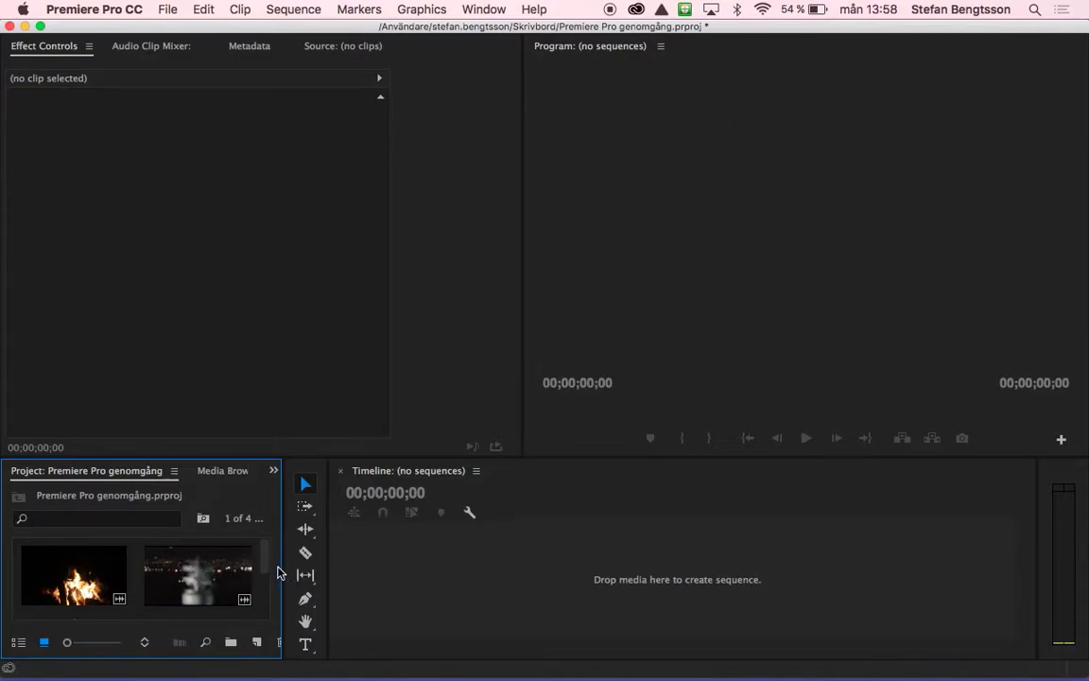
# Step: Create a Video – Campfire sequence from the Campfire clip
pyautogui.moveTo(268, 559); pyautogui.dragTo(277, 552)
pyautogui.moveTo(78, 564); pyautogui.dragTo(443, 564)
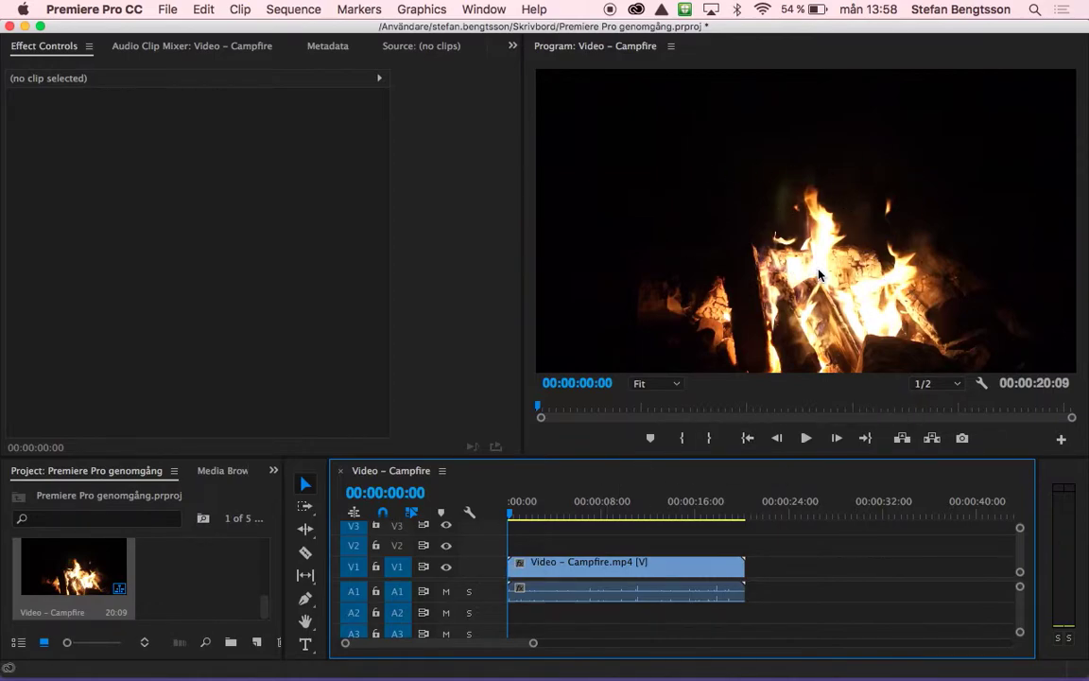
pyautogui.click(267, 578)
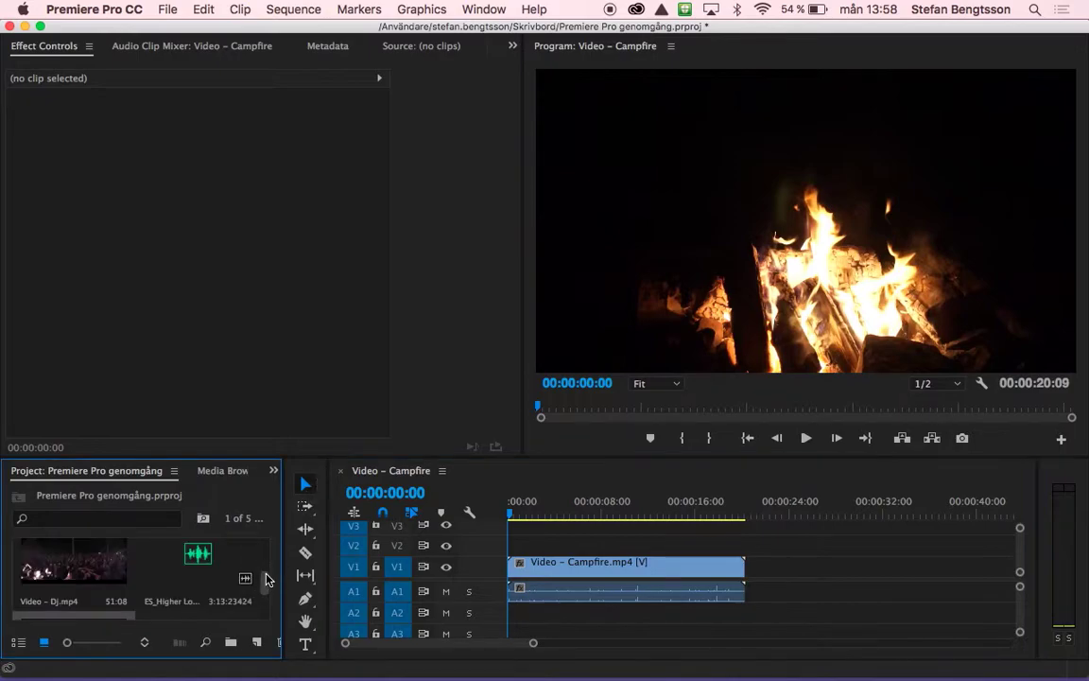
# Step: Place Video – Dj.mp4 on V1 snapped to the end of the Campfire clip
pyautogui.click(88, 560)
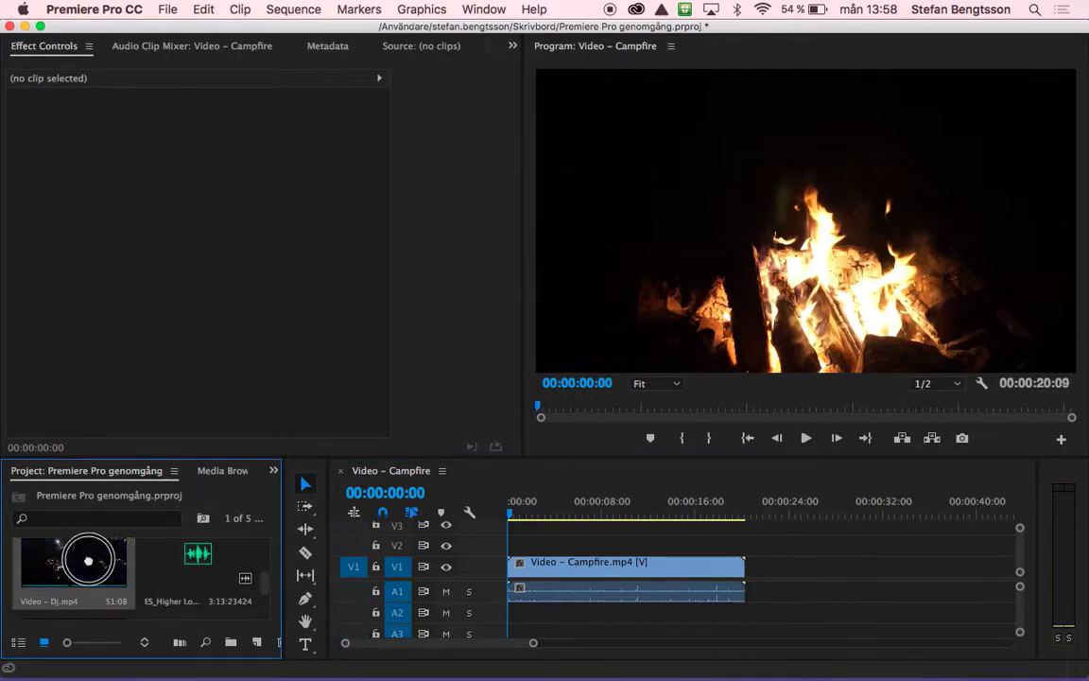
pyautogui.moveTo(87, 561); pyautogui.dragTo(773, 576)
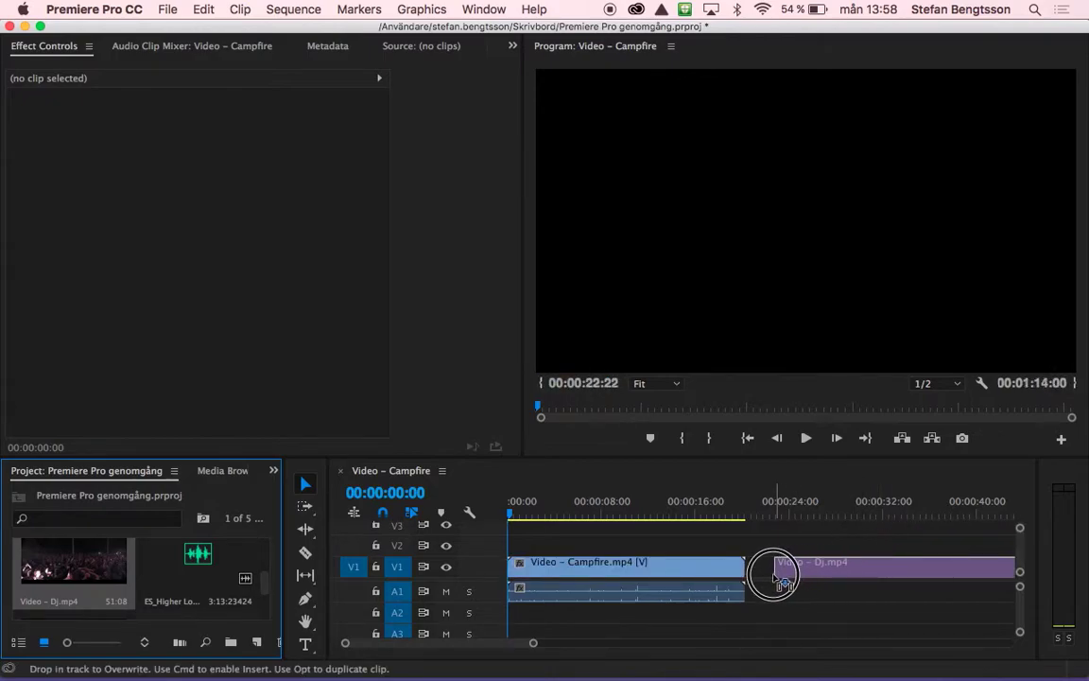
pyautogui.moveTo(774, 576)
pyautogui.mouseDown()
pyautogui.moveTo(743, 553)
pyautogui.moveTo(692, 558)
pyautogui.moveTo(762, 575)
pyautogui.mouseUp()
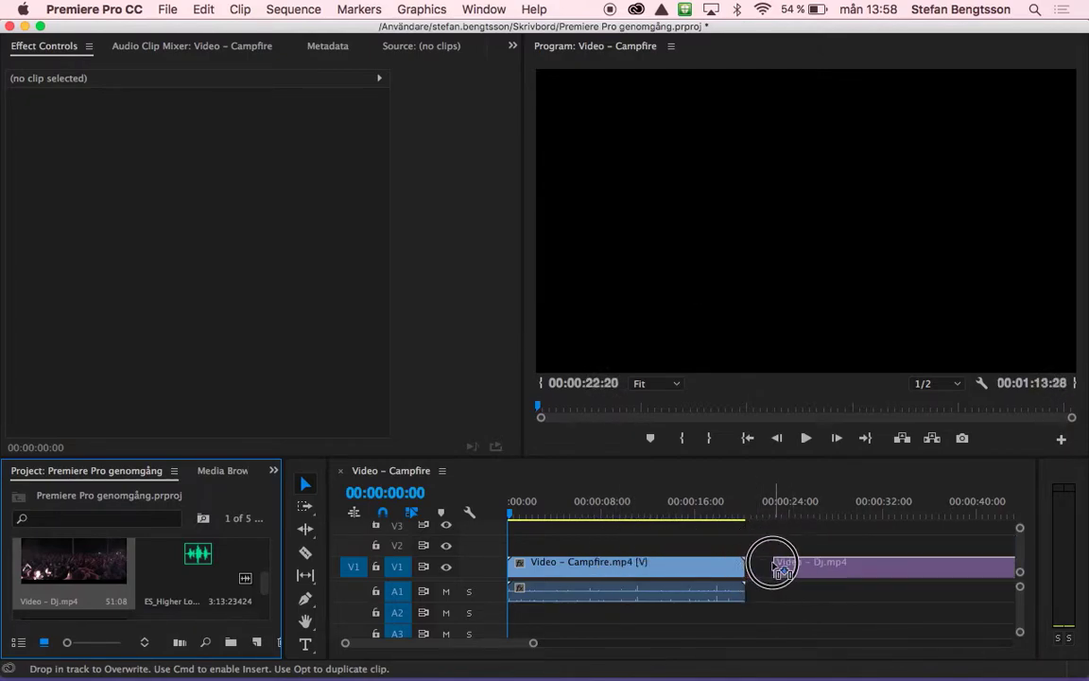
pyautogui.moveTo(756, 572); pyautogui.dragTo(759, 572)
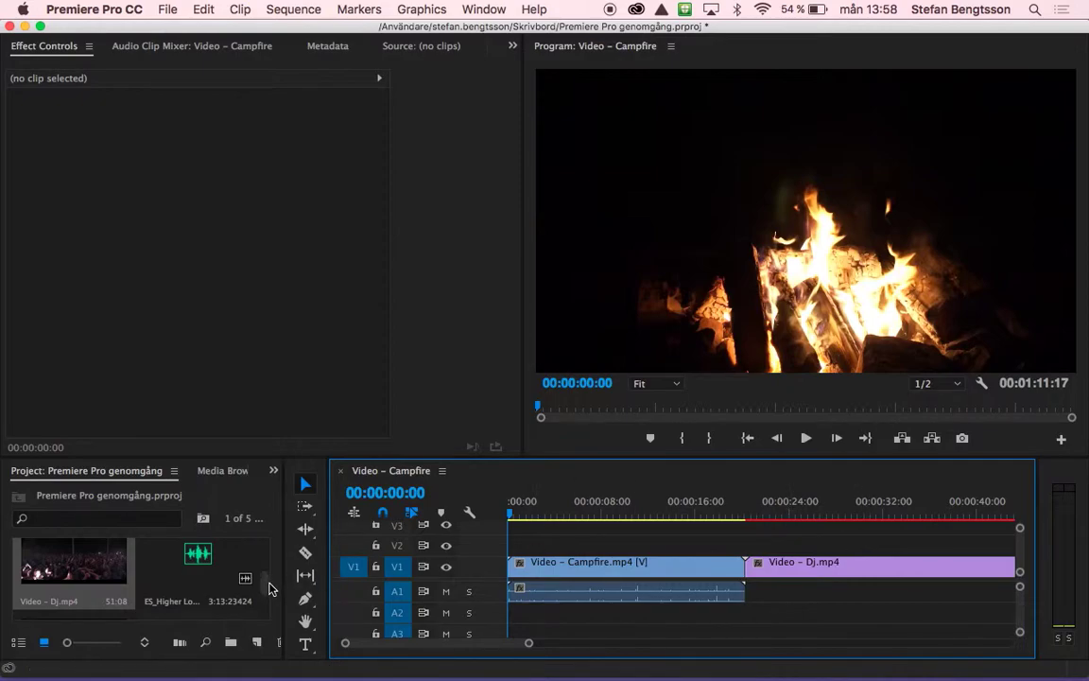
# Step: Add Video – Music Box.mp4 after the Dj clip and make the V1 and A1 tracks taller
pyautogui.moveTo(271, 588); pyautogui.dragTo(278, 555)
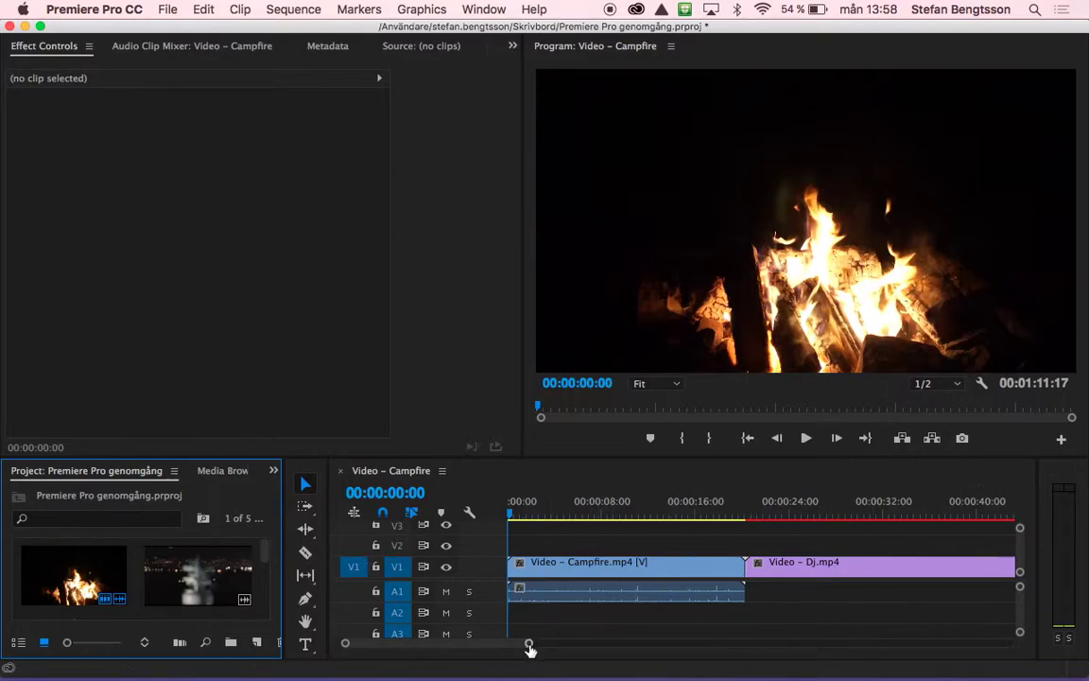
pyautogui.moveTo(530, 643); pyautogui.dragTo(641, 619)
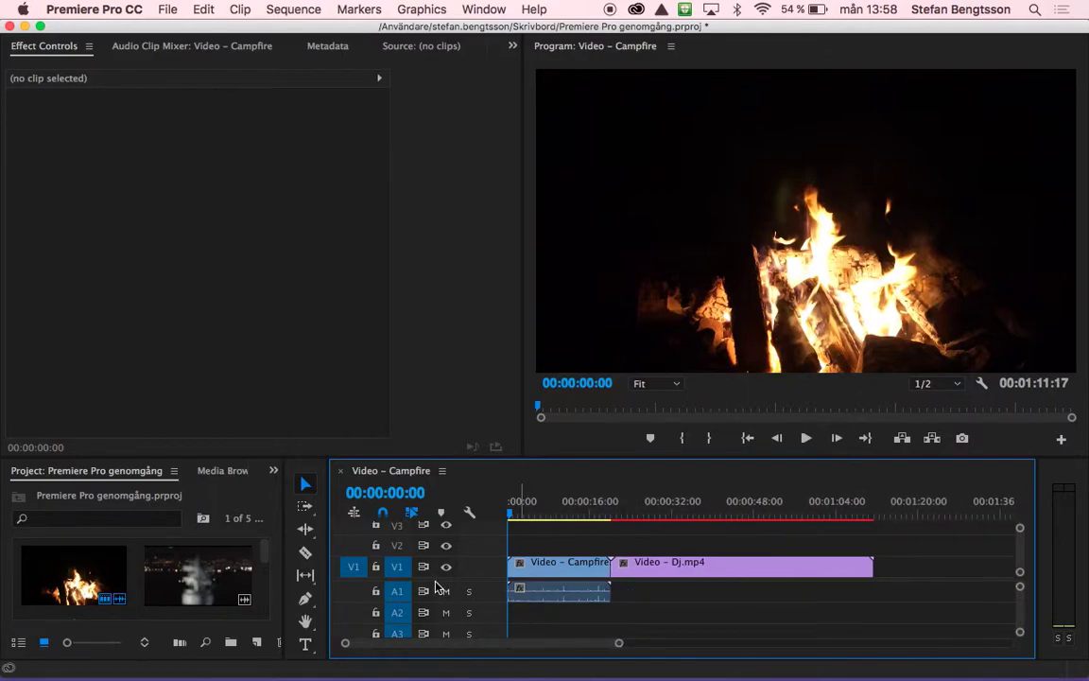
pyautogui.click(206, 576)
pyautogui.moveTo(206, 577); pyautogui.dragTo(888, 570)
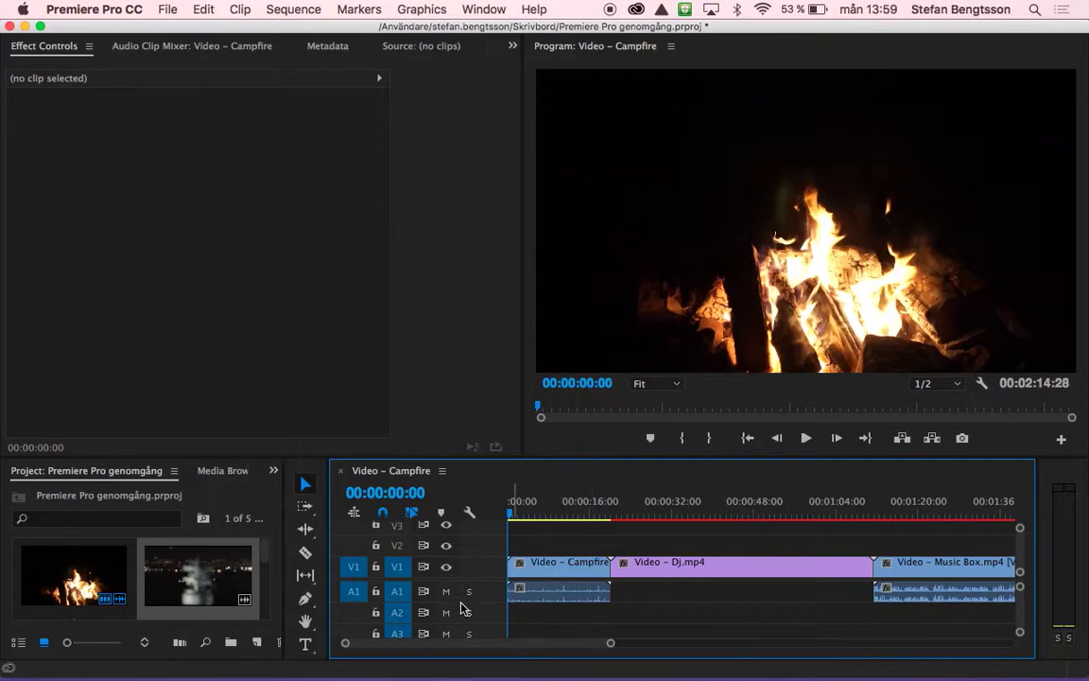
pyautogui.moveTo(462, 606); pyautogui.dragTo(462, 615)
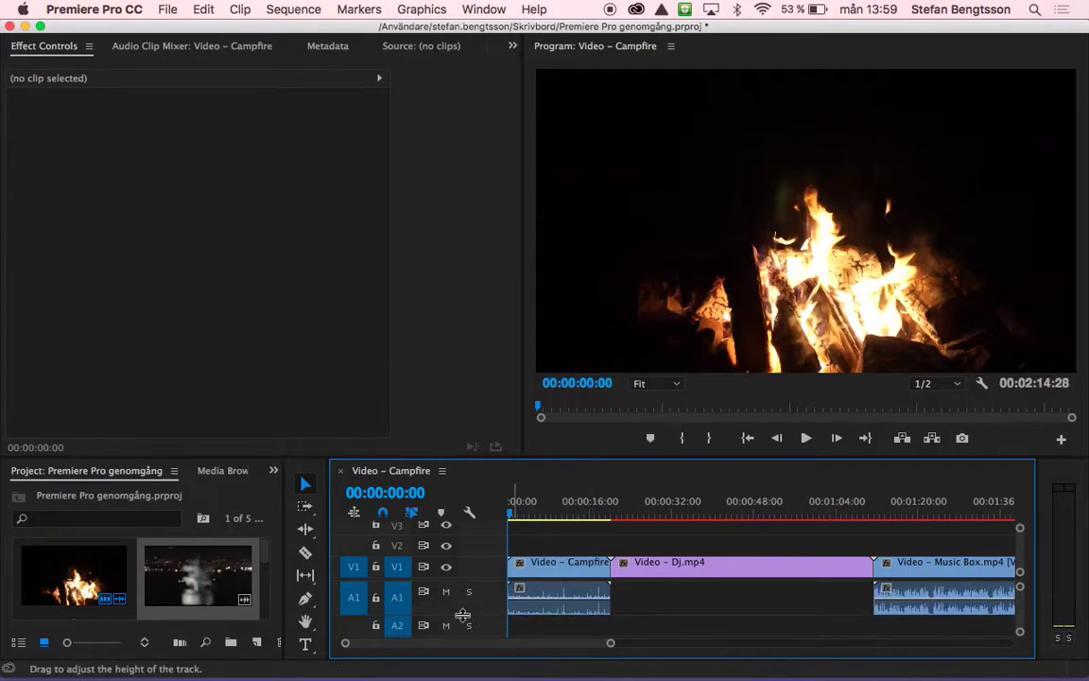
pyautogui.moveTo(461, 556); pyautogui.dragTo(463, 540)
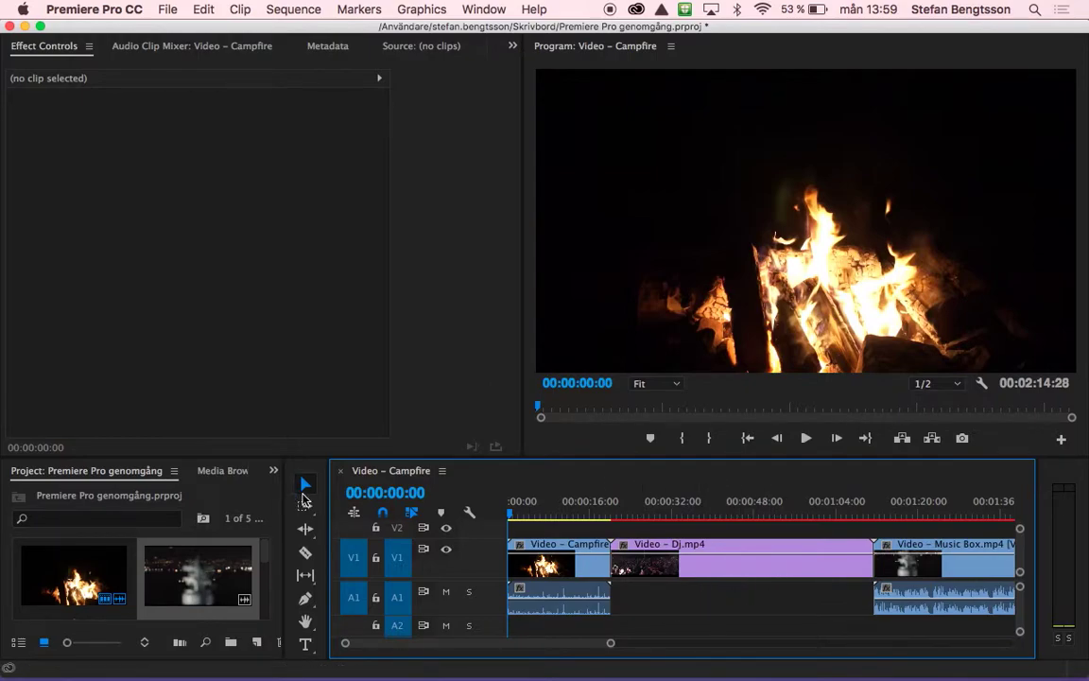
# Step: Drop the ES_Higher Love music onto A2 at the start of the Dj clip
pyautogui.moveTo(263, 555); pyautogui.dragTo(263, 578)
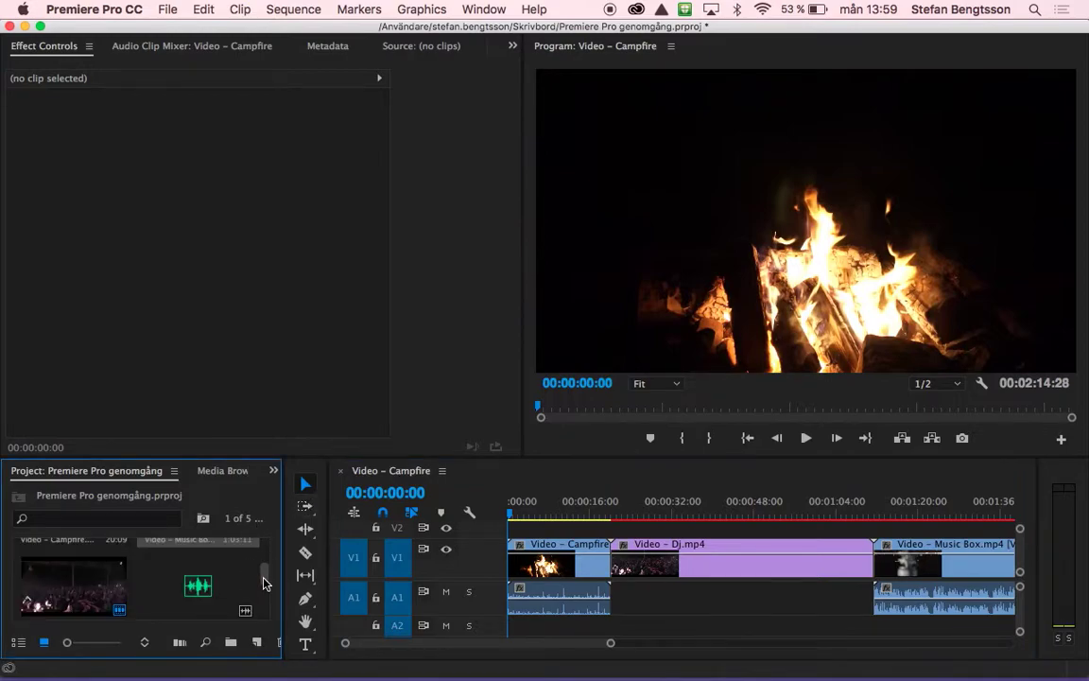
pyautogui.moveTo(198, 567)
pyautogui.mouseDown()
pyautogui.moveTo(676, 598)
pyautogui.moveTo(612, 633)
pyautogui.moveTo(653, 640)
pyautogui.moveTo(757, 620)
pyautogui.mouseUp()
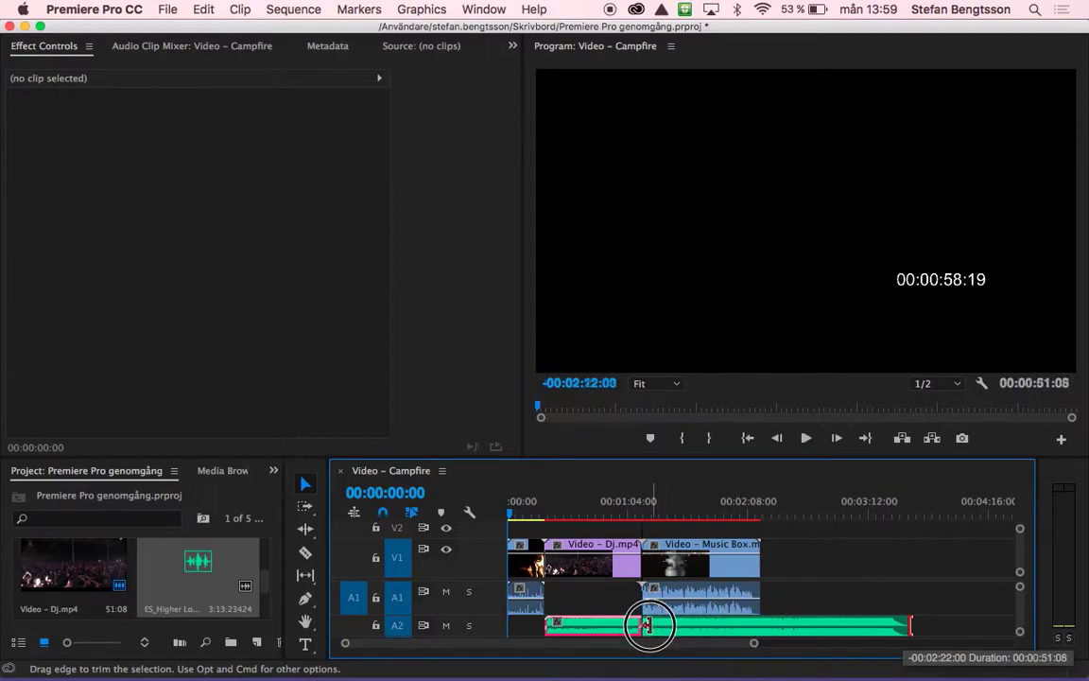
# Step: Trim the music clip's end and move it between the A1 and A2 tracks
pyautogui.moveTo(805, 629)
pyautogui.mouseDown()
pyautogui.moveTo(641, 626)
pyautogui.moveTo(592, 596)
pyautogui.mouseUp()
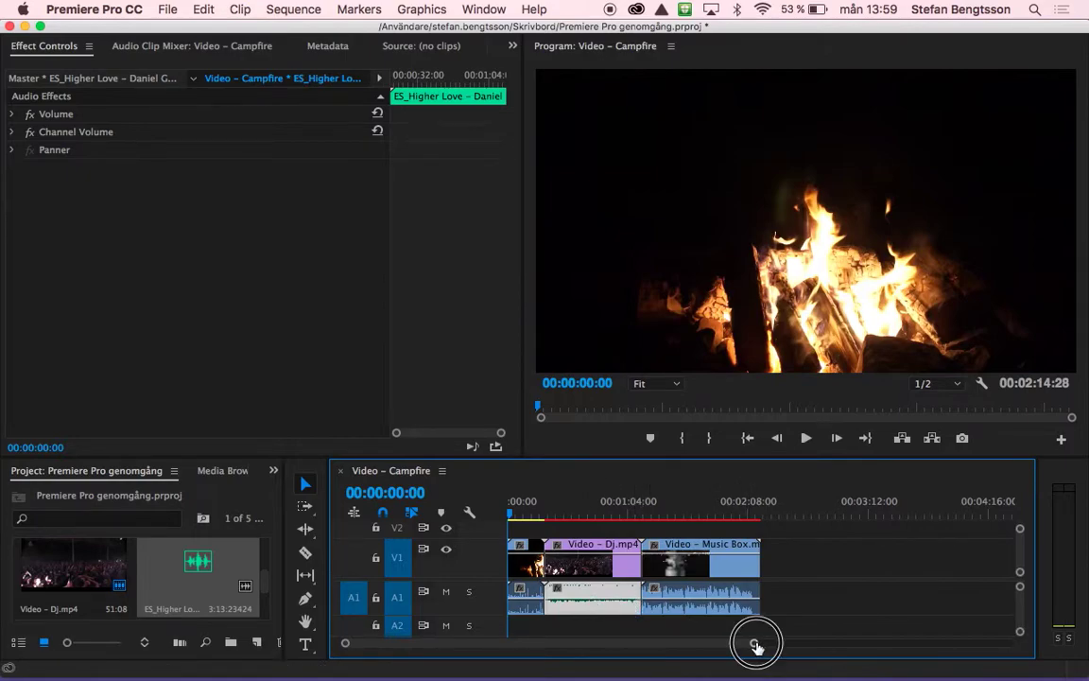
pyautogui.moveTo(756, 643); pyautogui.dragTo(713, 648)
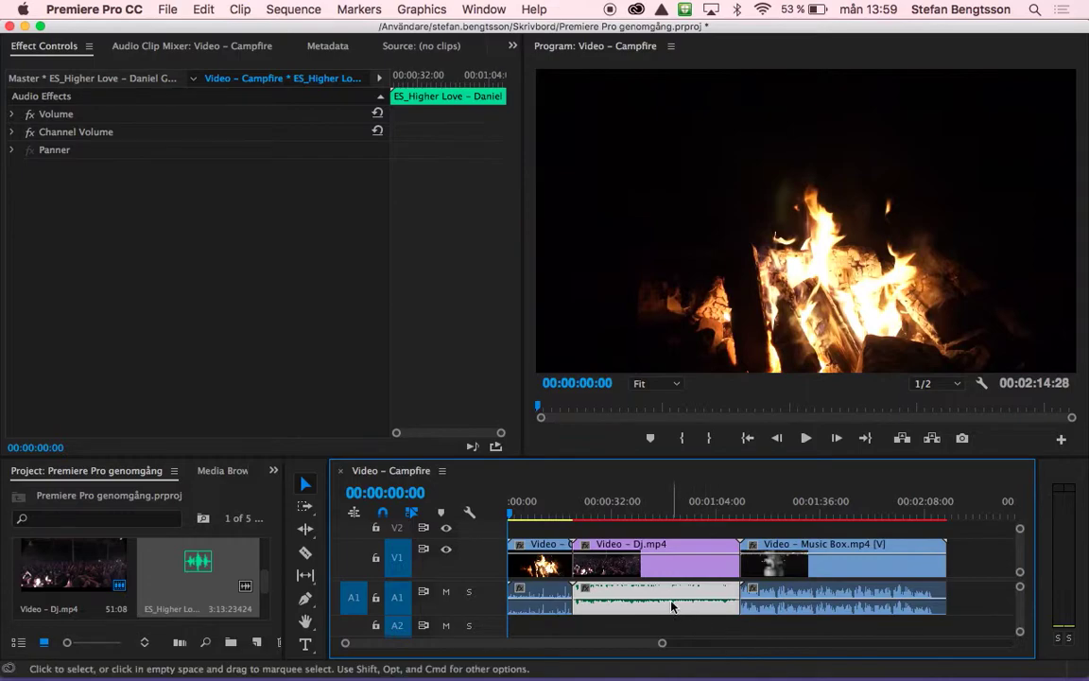
pyautogui.moveTo(652, 588); pyautogui.dragTo(657, 627)
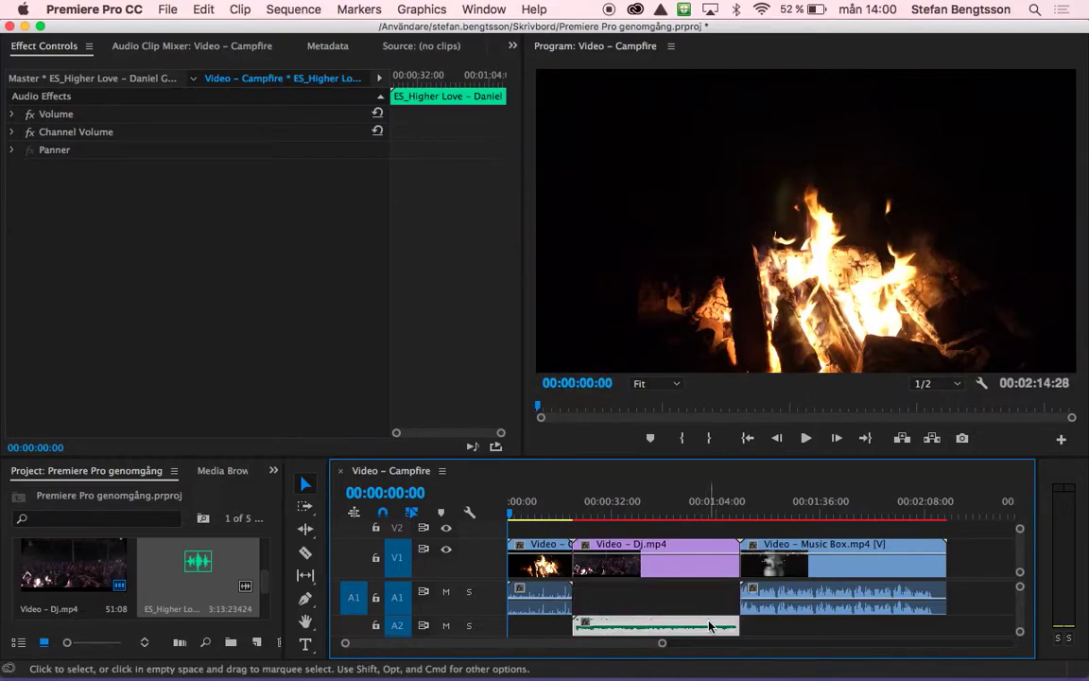
pyautogui.moveTo(750, 626); pyautogui.dragTo(1075, 566)
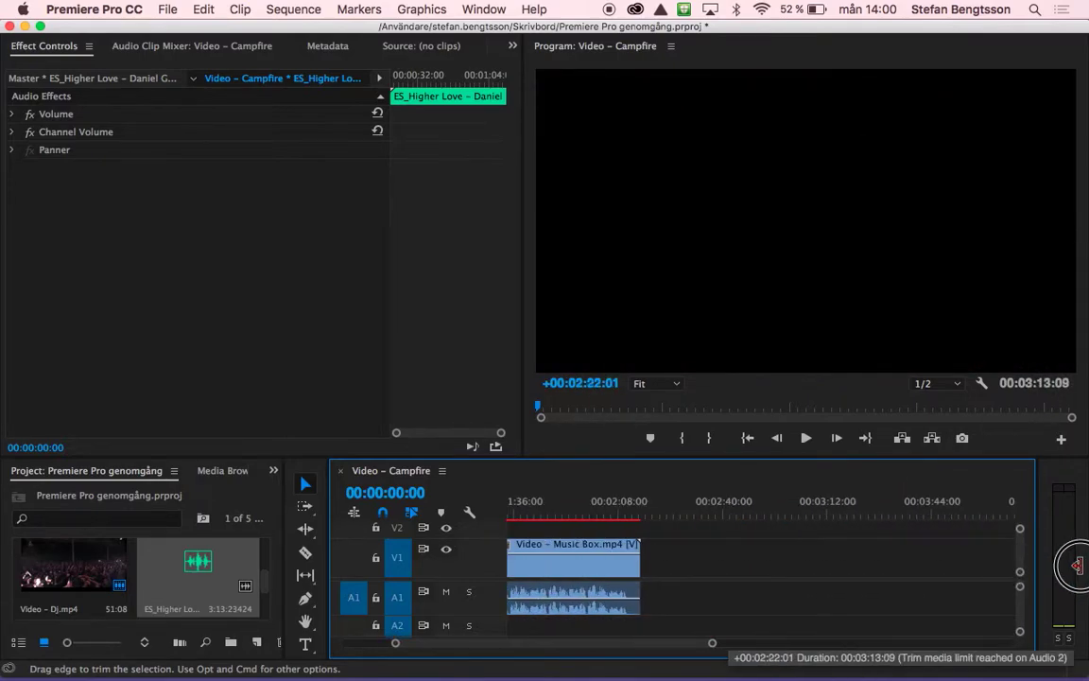
pyautogui.moveTo(1076, 565); pyautogui.dragTo(953, 624)
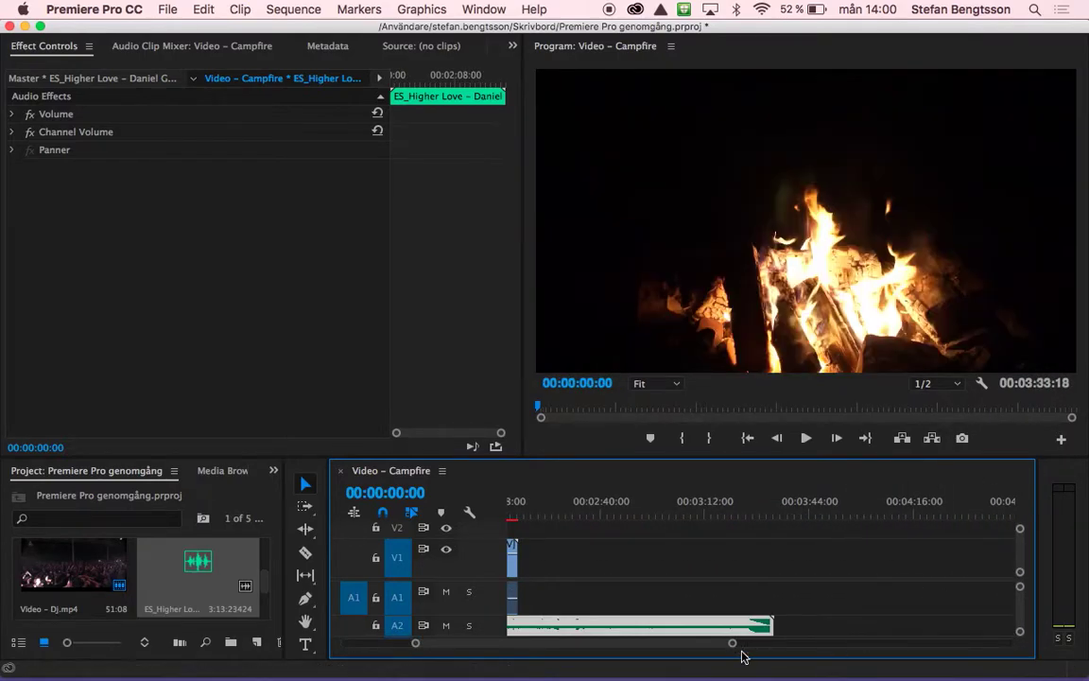
# Step: Zoom the timeline and shorten the music so it ends where Music Box begins
pyautogui.moveTo(739, 646); pyautogui.dragTo(681, 647)
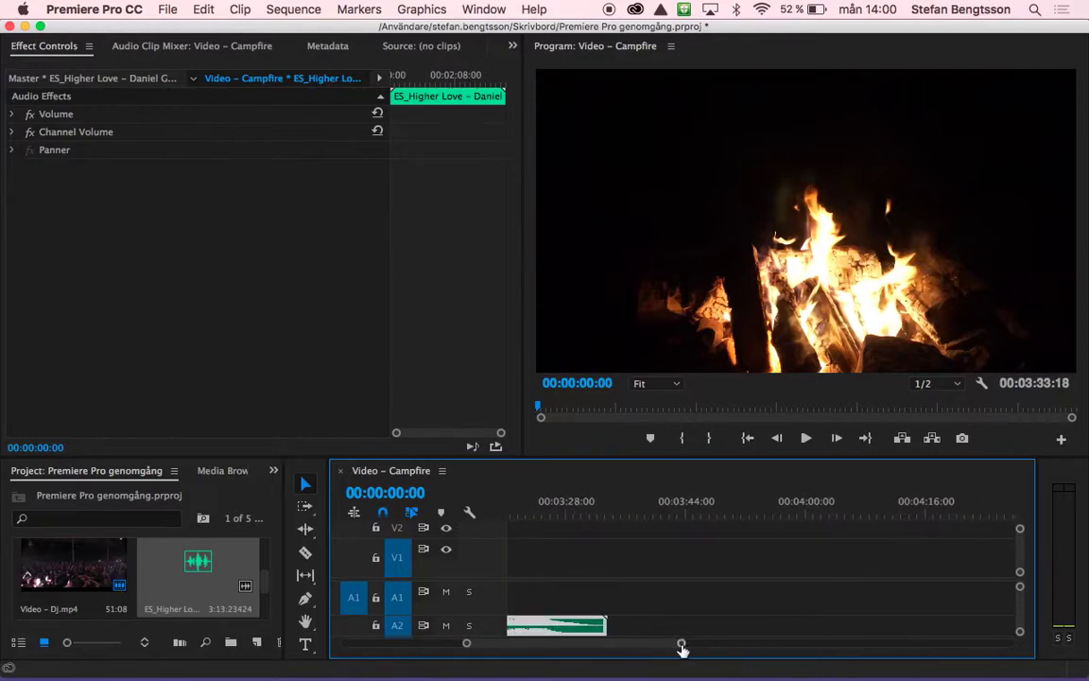
pyautogui.click(432, 650)
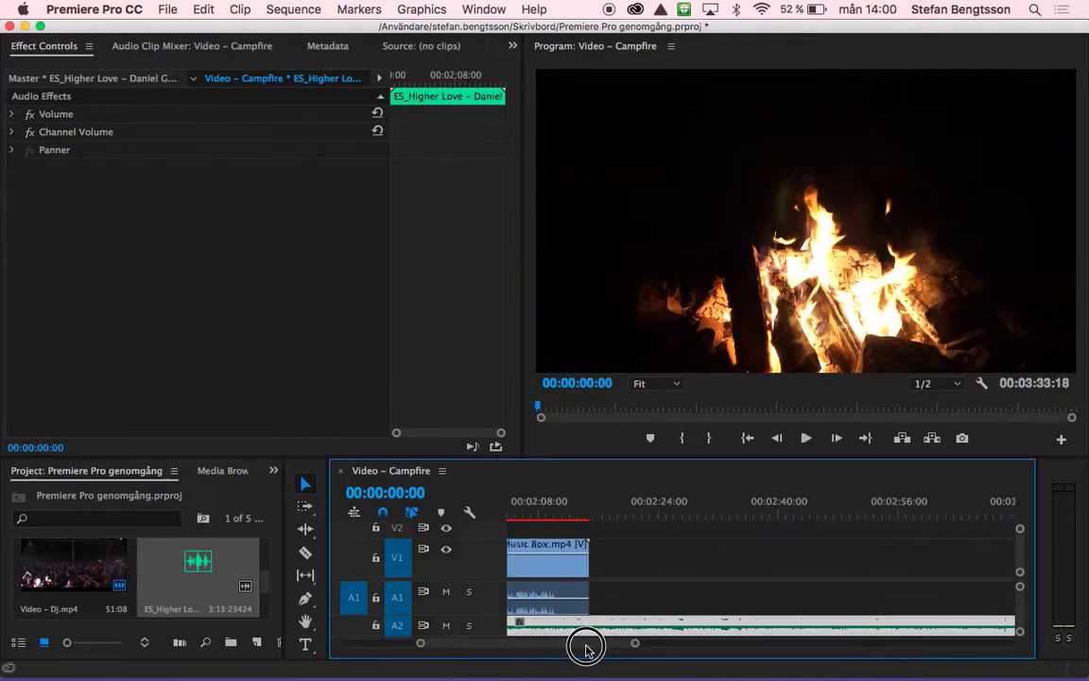
pyautogui.moveTo(583, 643); pyautogui.dragTo(468, 658)
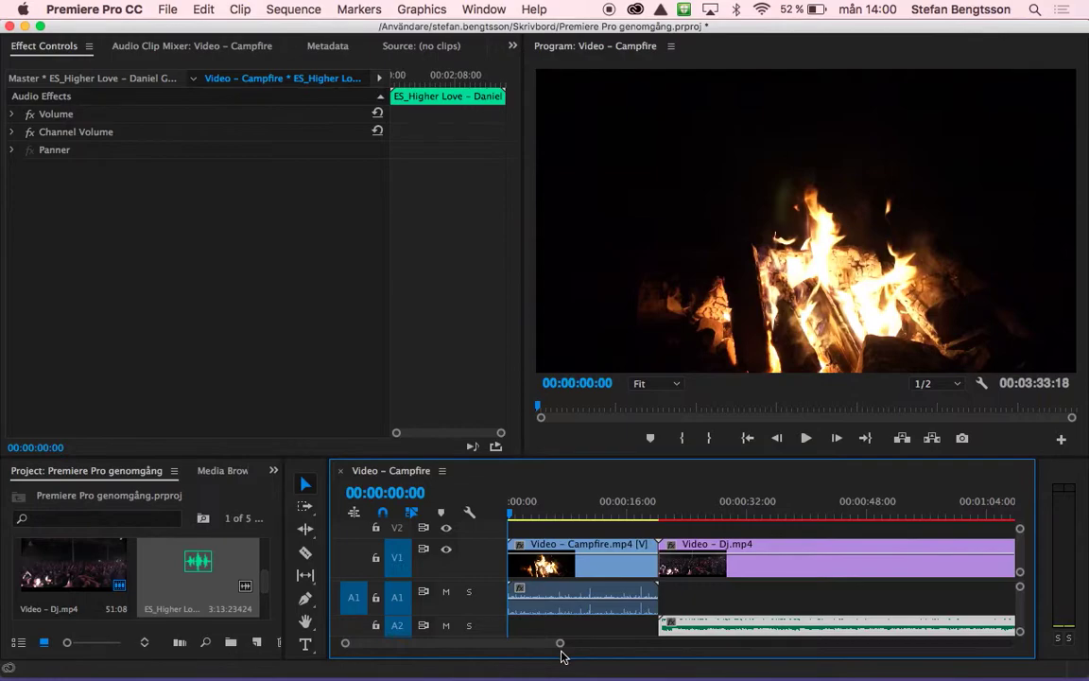
pyautogui.moveTo(559, 643); pyautogui.dragTo(773, 632)
pyautogui.click(823, 624)
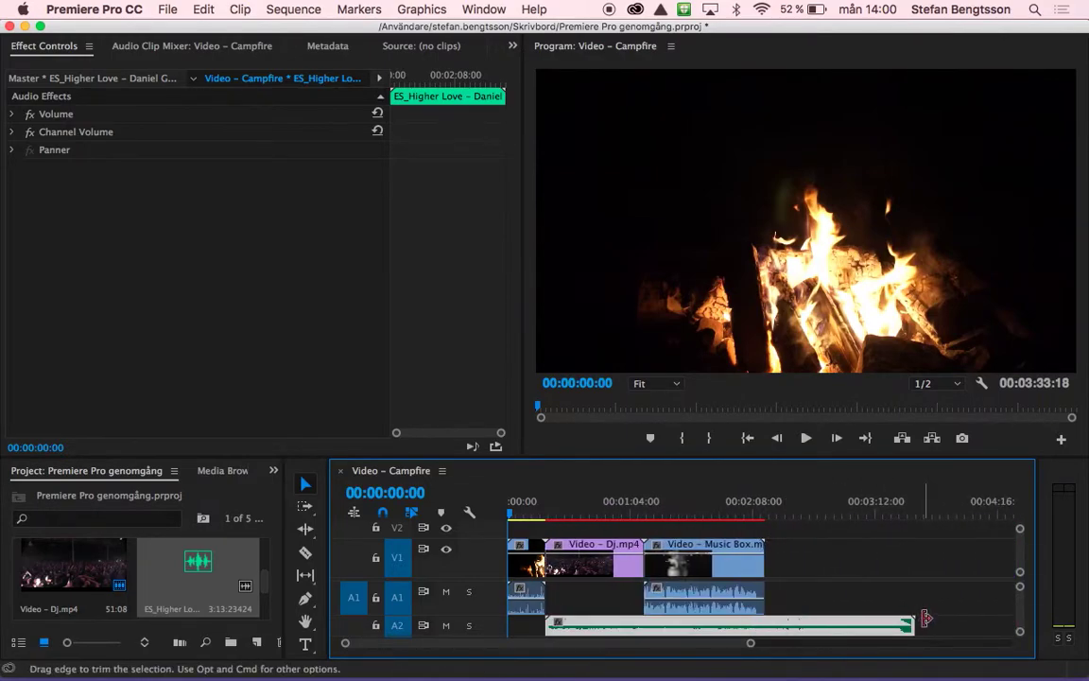
pyautogui.moveTo(910, 625)
pyautogui.mouseDown()
pyautogui.moveTo(636, 630)
pyautogui.moveTo(619, 595)
pyautogui.mouseUp()
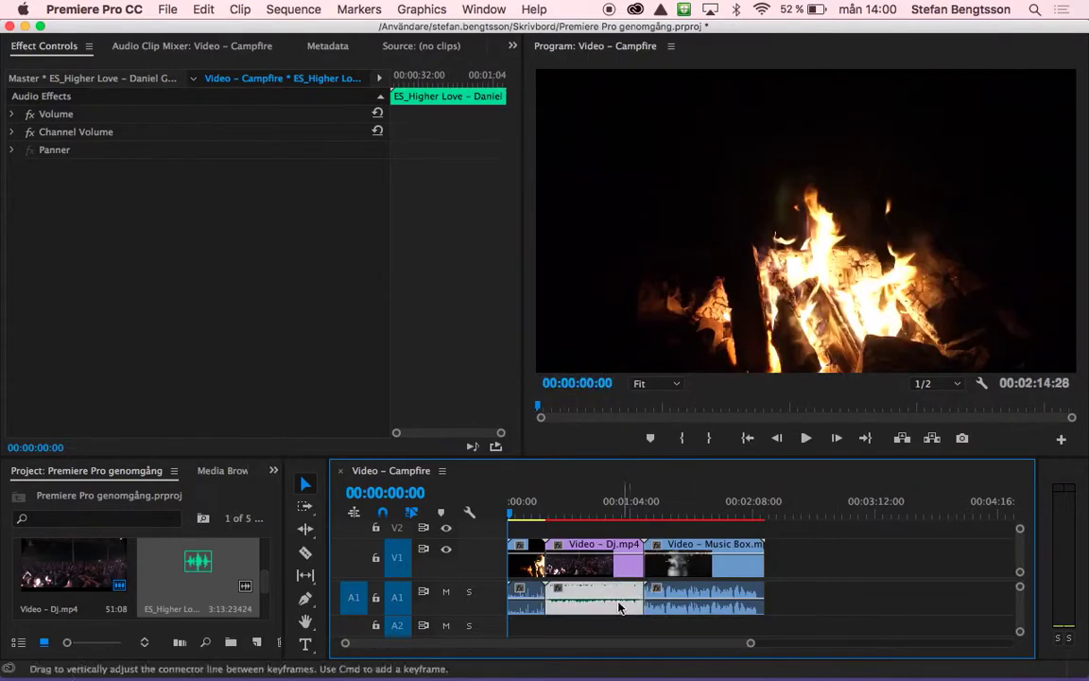
pyautogui.click(536, 646)
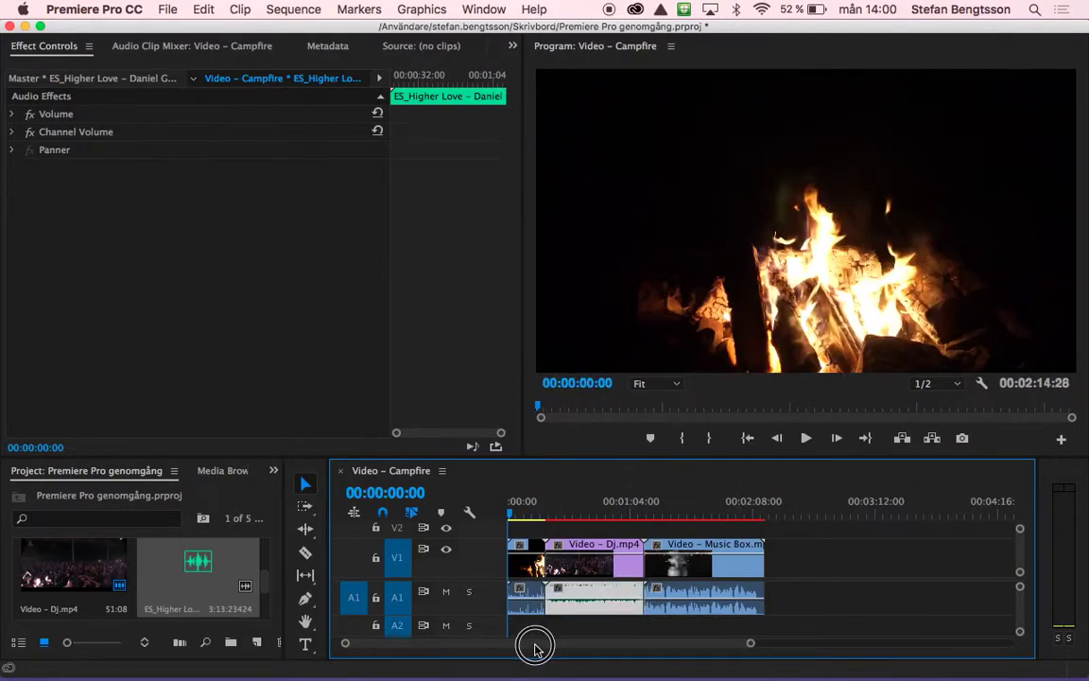
pyautogui.moveTo(752, 647); pyautogui.dragTo(721, 646)
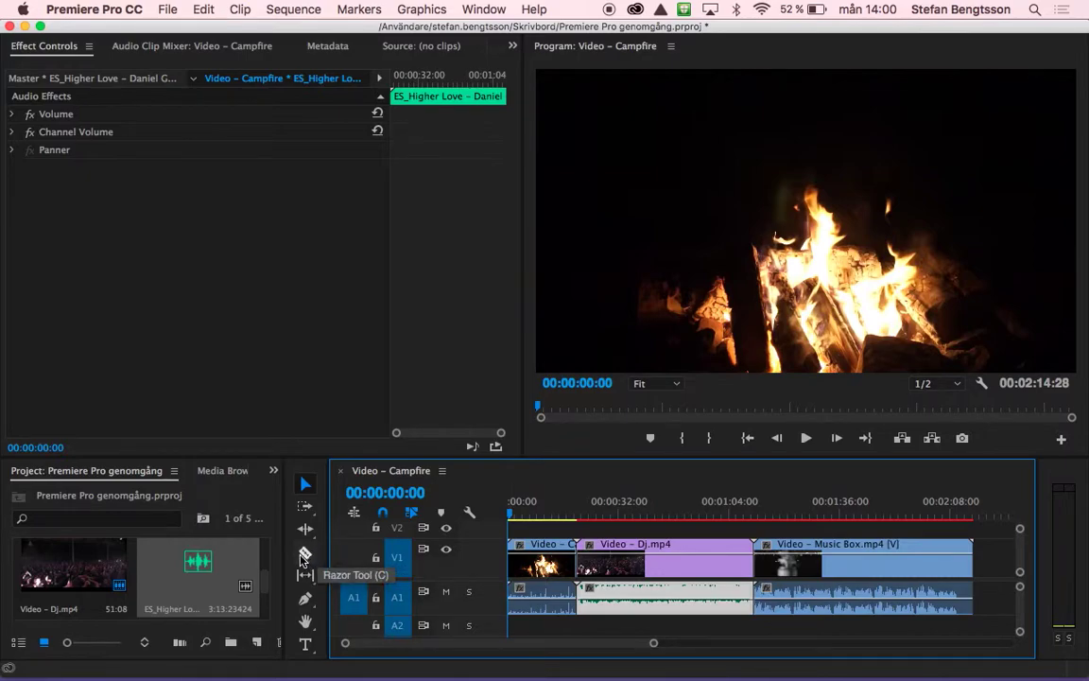
# Step: Cut the Music Box clip near 00:02:03 with the Razor tool and move the playhead to the cut
pyautogui.click(305, 554)
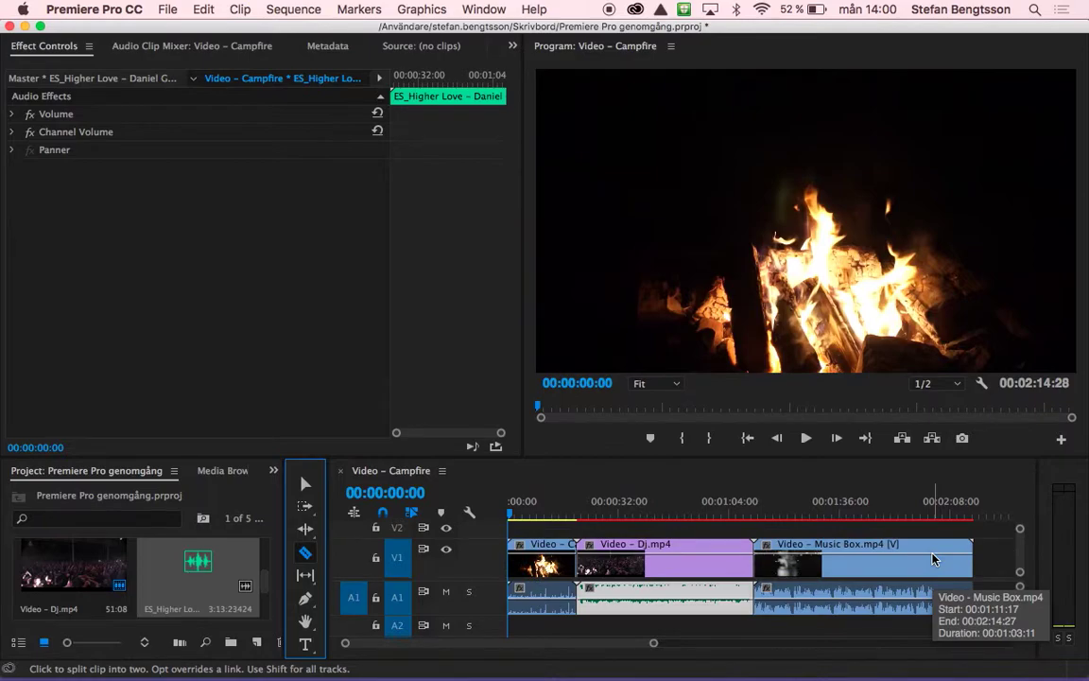
pyautogui.click(932, 558)
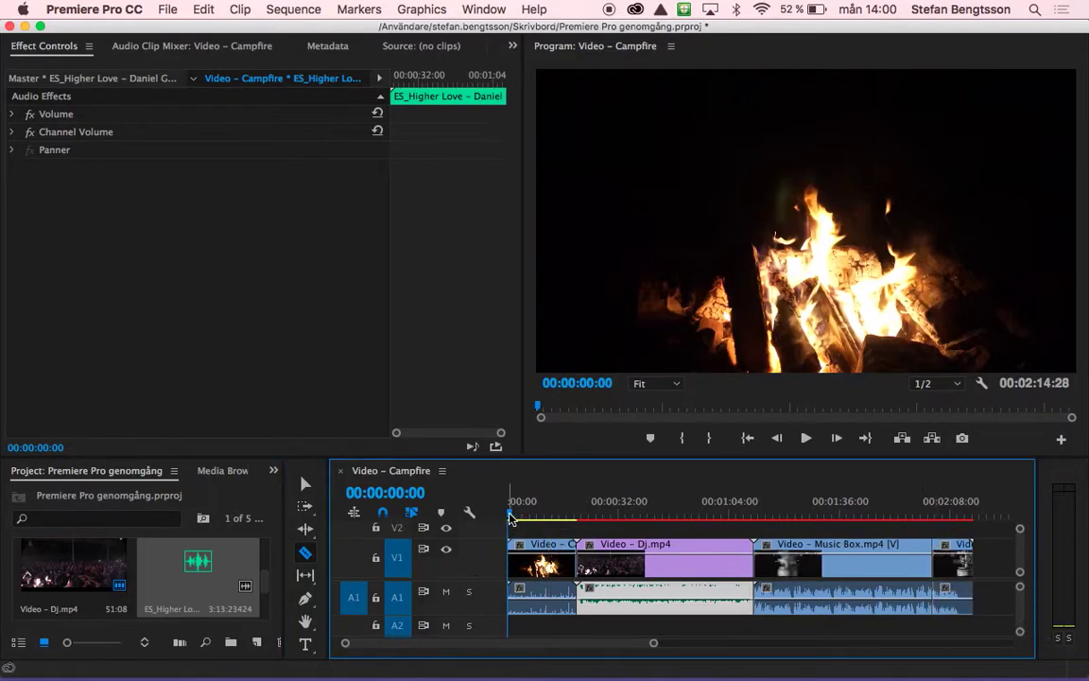
pyautogui.moveTo(511, 518); pyautogui.dragTo(936, 474)
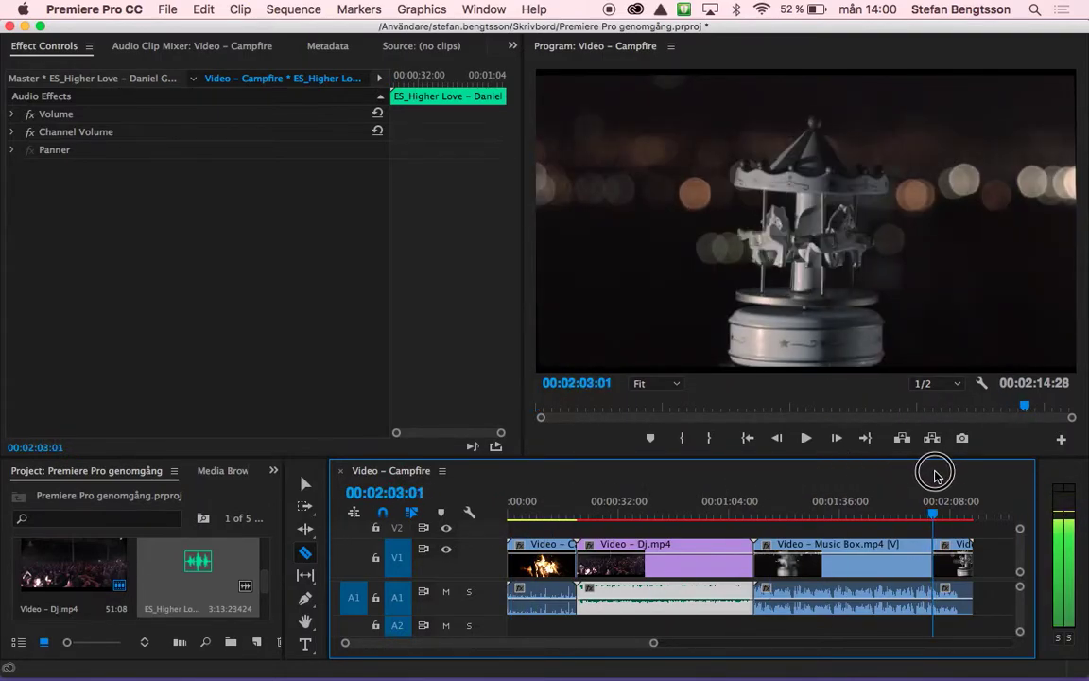
pyautogui.moveTo(654, 644); pyautogui.dragTo(478, 638)
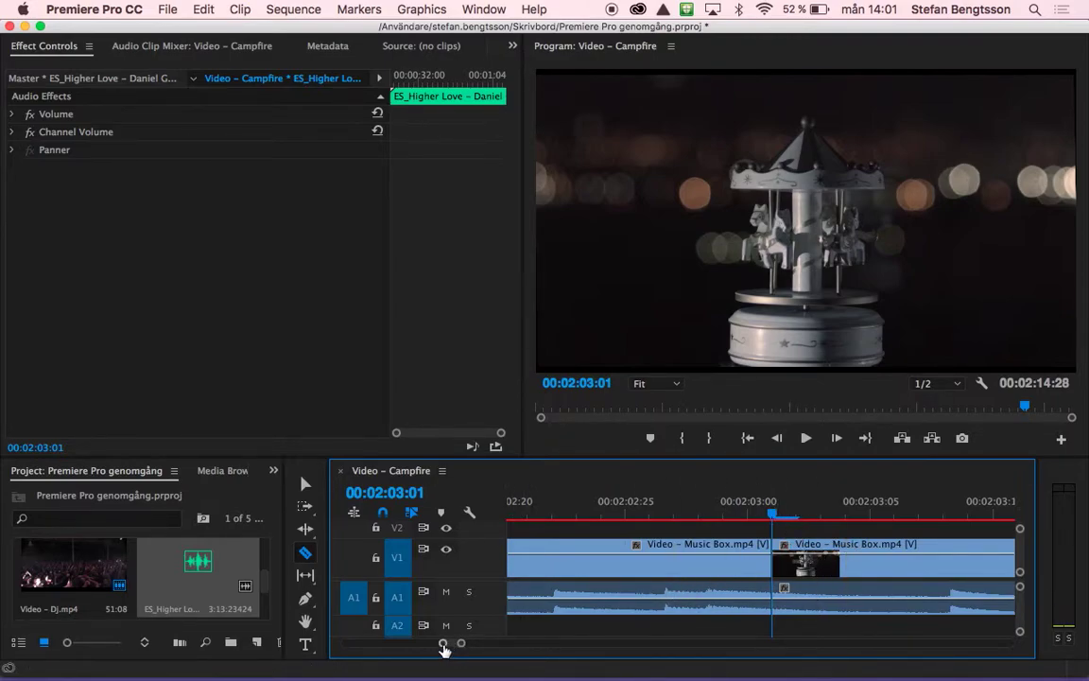
pyautogui.moveTo(443, 642); pyautogui.dragTo(409, 647)
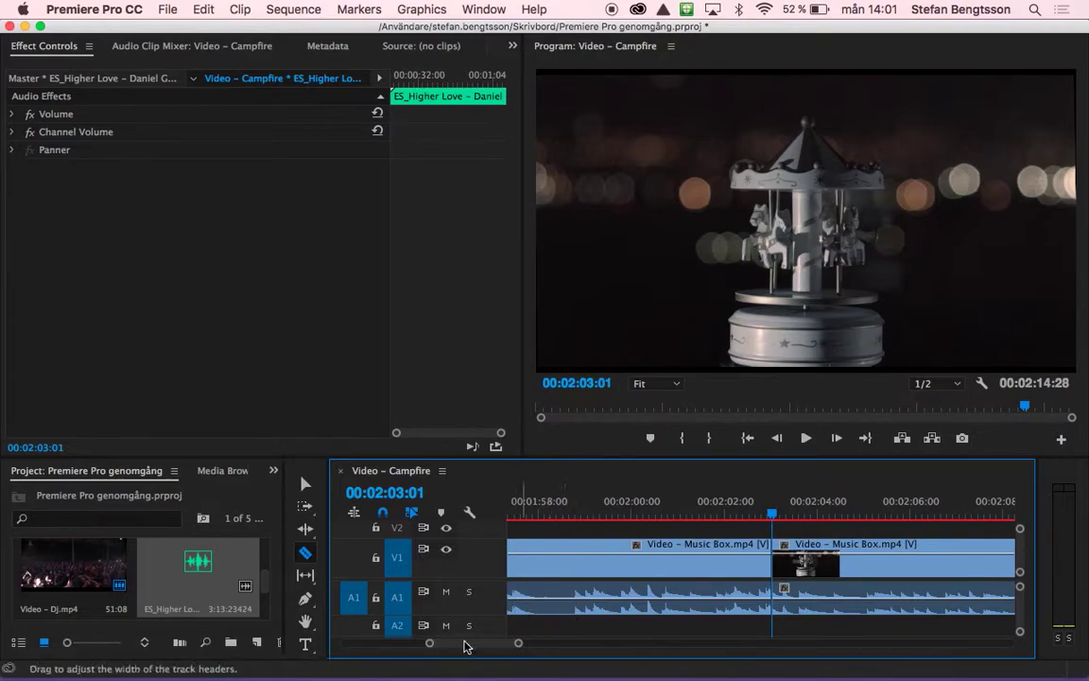
pyautogui.moveTo(429, 642); pyautogui.dragTo(405, 653)
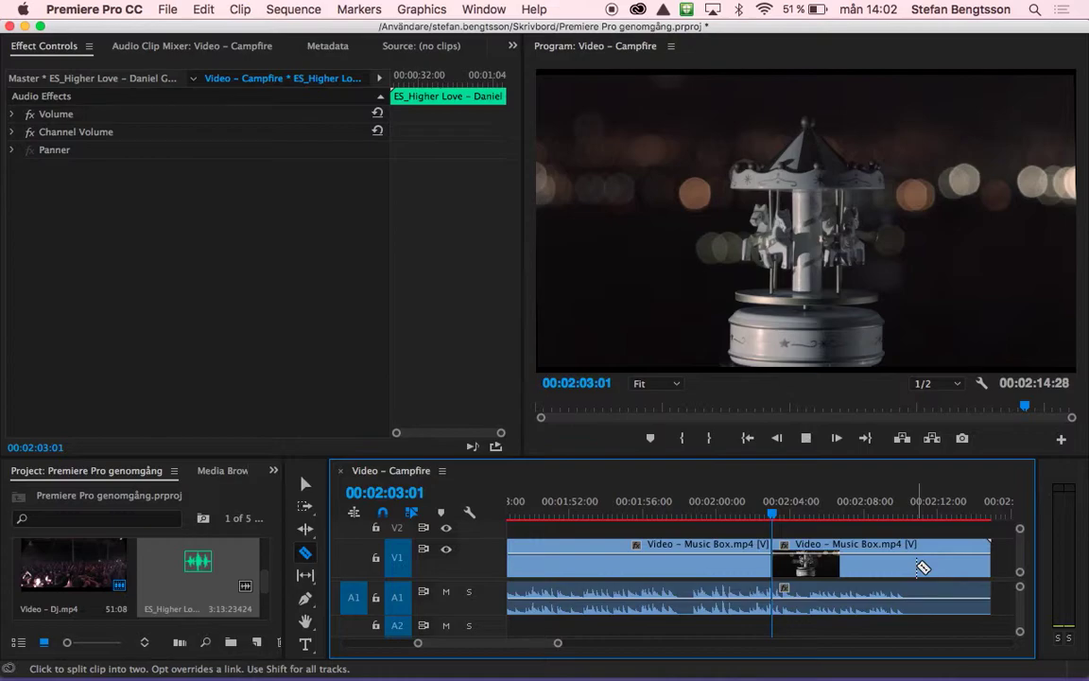
pyautogui.press('space')
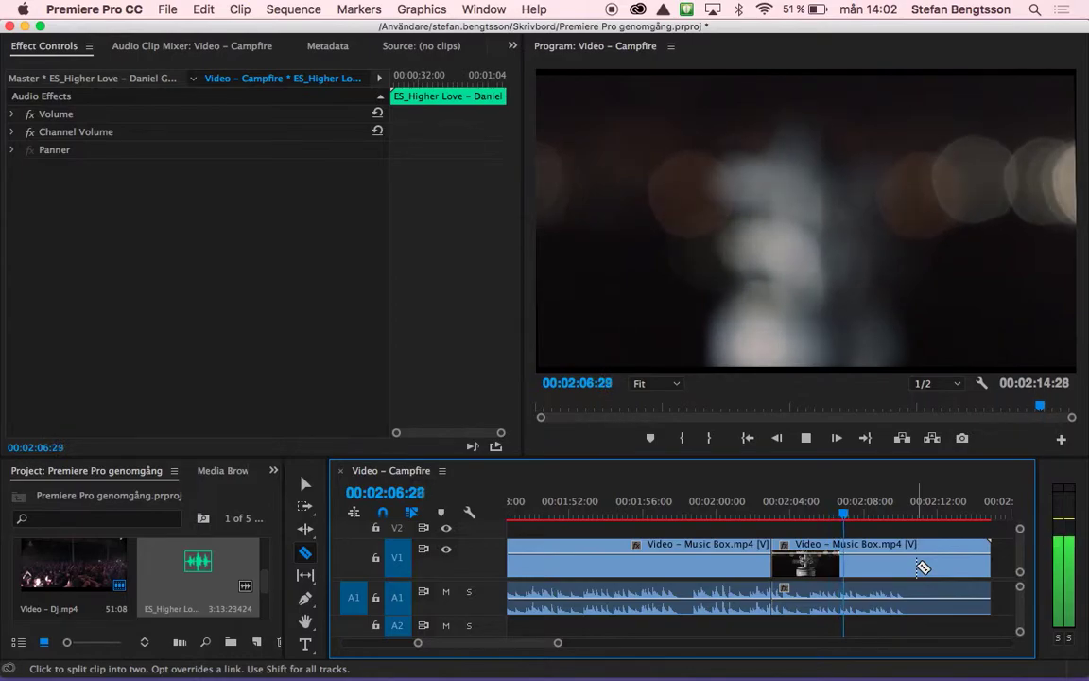
pyautogui.press('XF86AudioRaiseVolume')
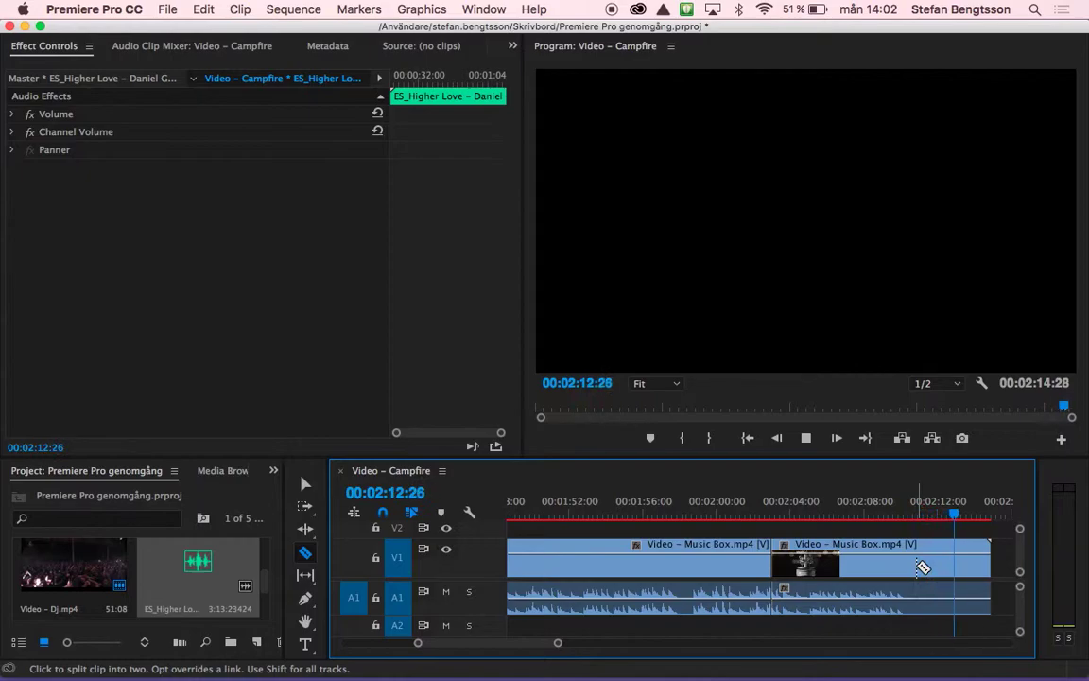
pyautogui.press('space')
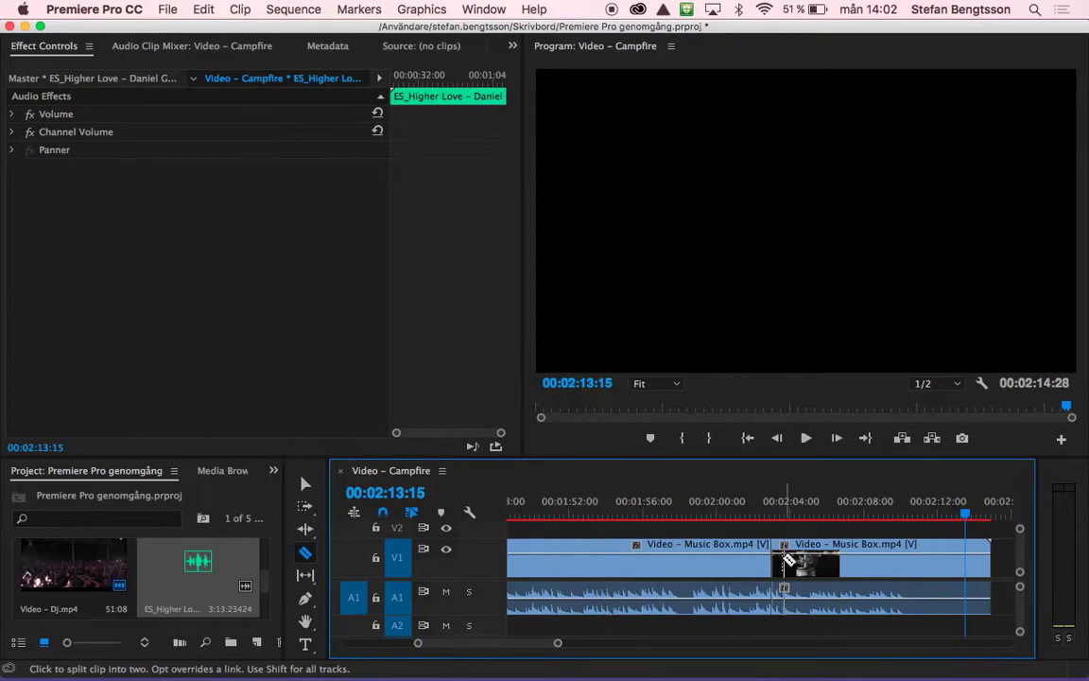
# Step: Slow the second Music Box clip to 50% speed, doubling its duration to 00:00:23:24
pyautogui.rightClick(867, 567)
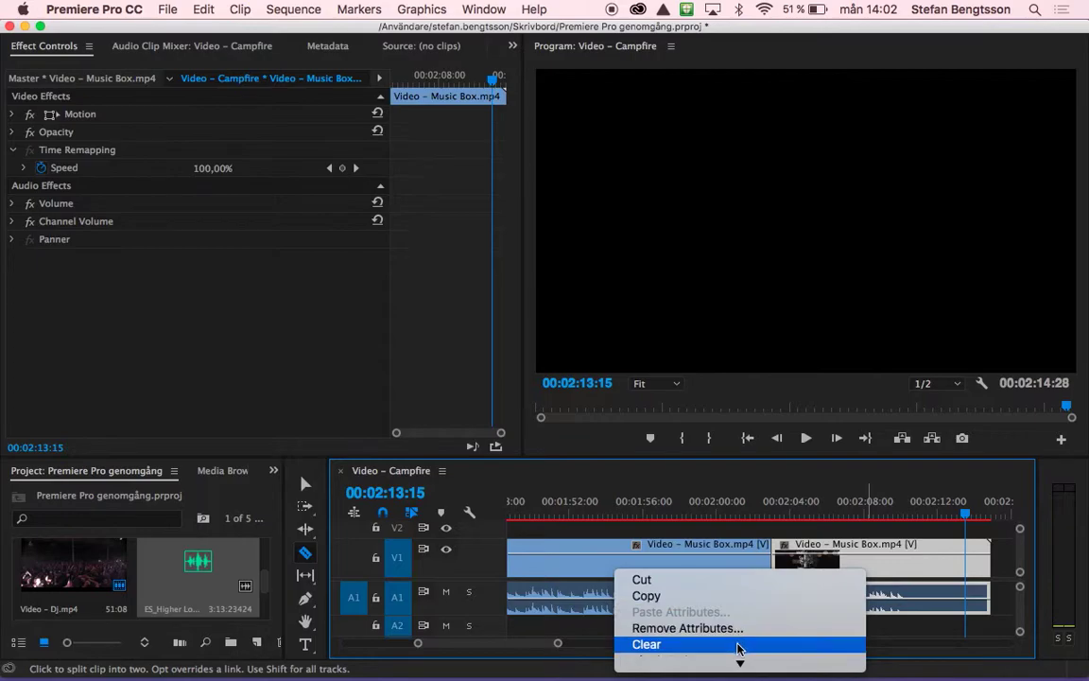
pyautogui.moveTo(741, 662)
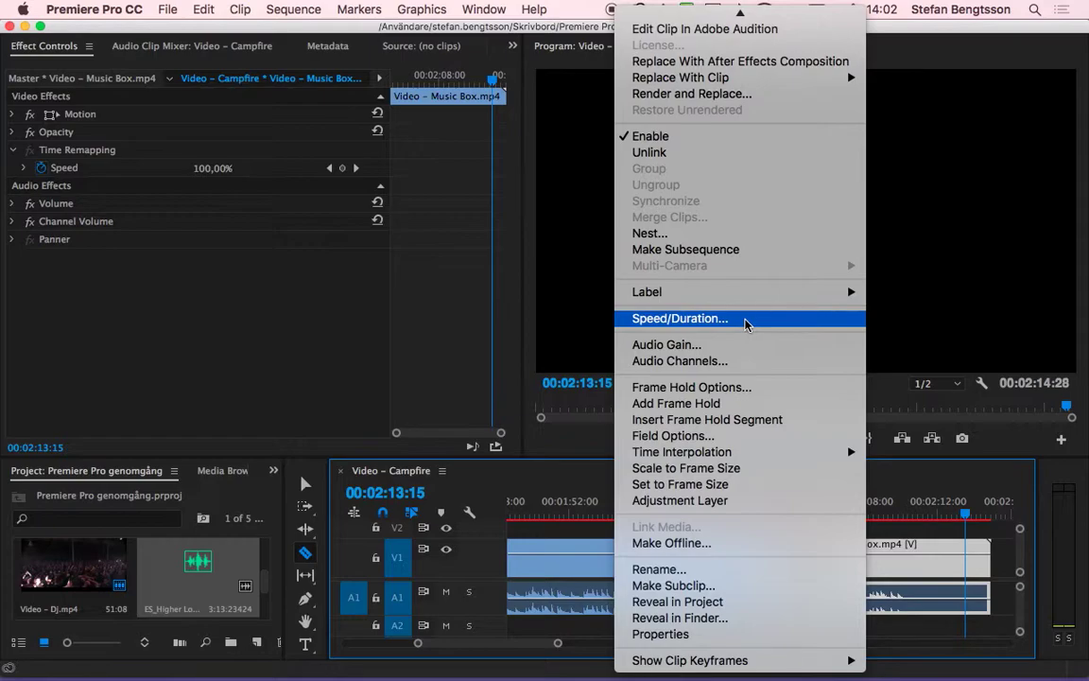
pyautogui.click(742, 322)
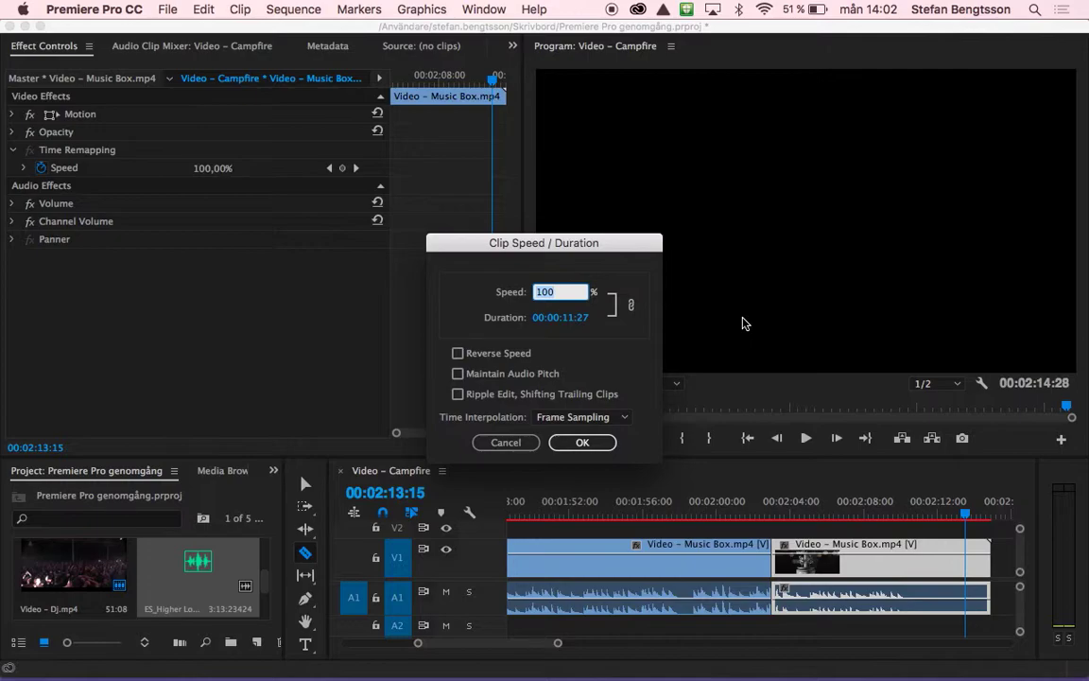
pyautogui.write('50')
pyautogui.press('Tab')
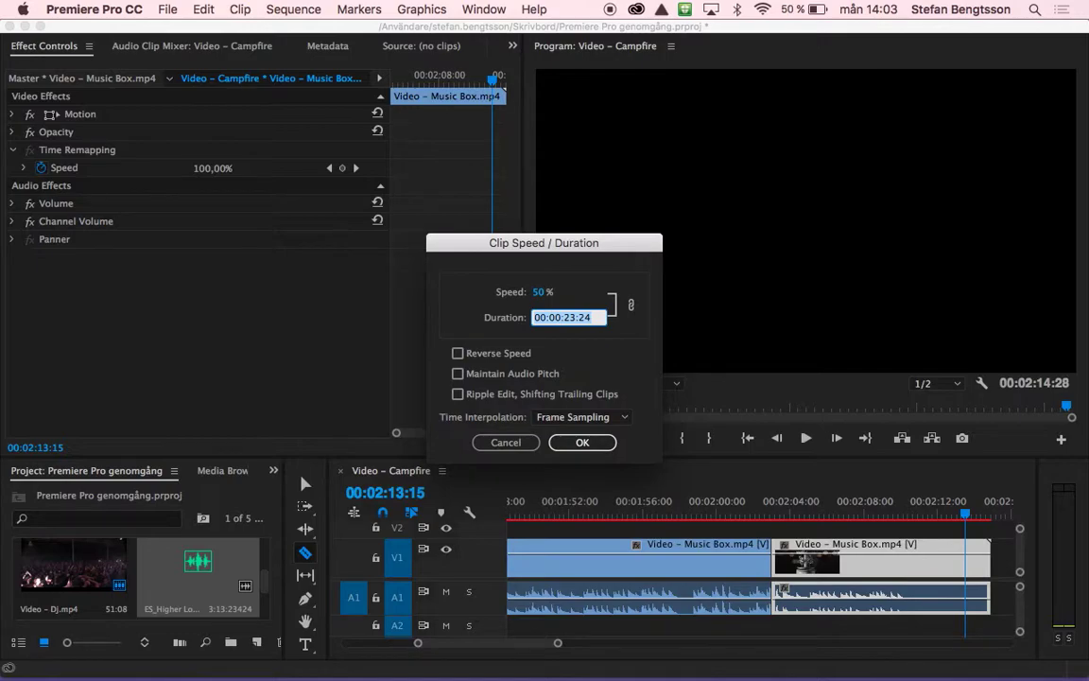
pyautogui.click(565, 442)
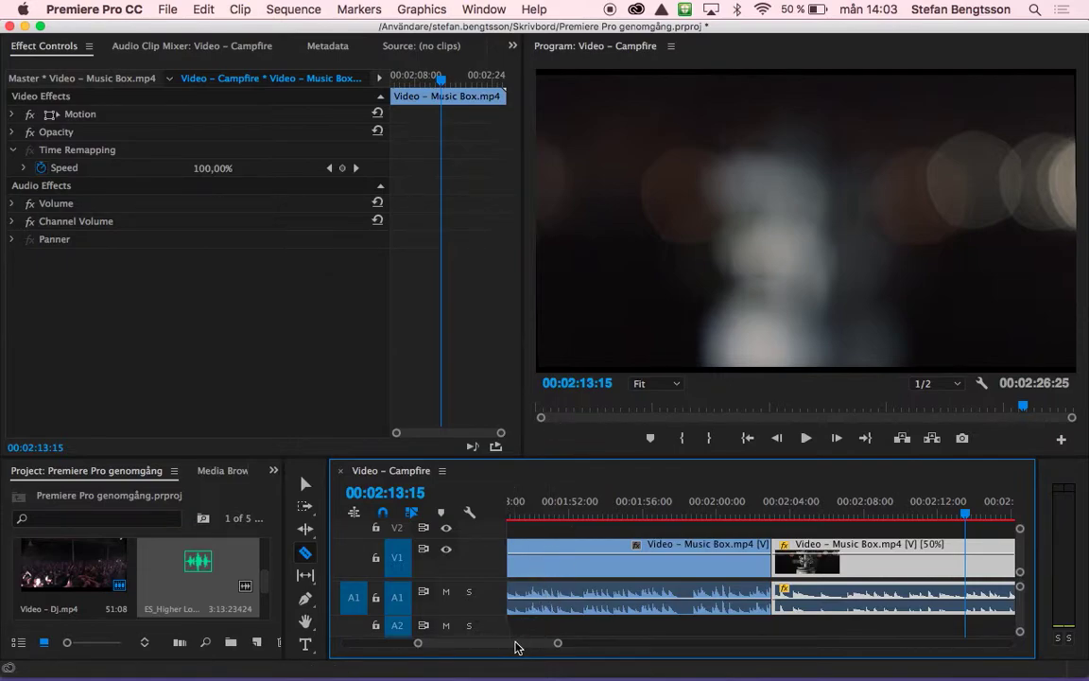
pyautogui.moveTo(515, 644); pyautogui.dragTo(522, 643)
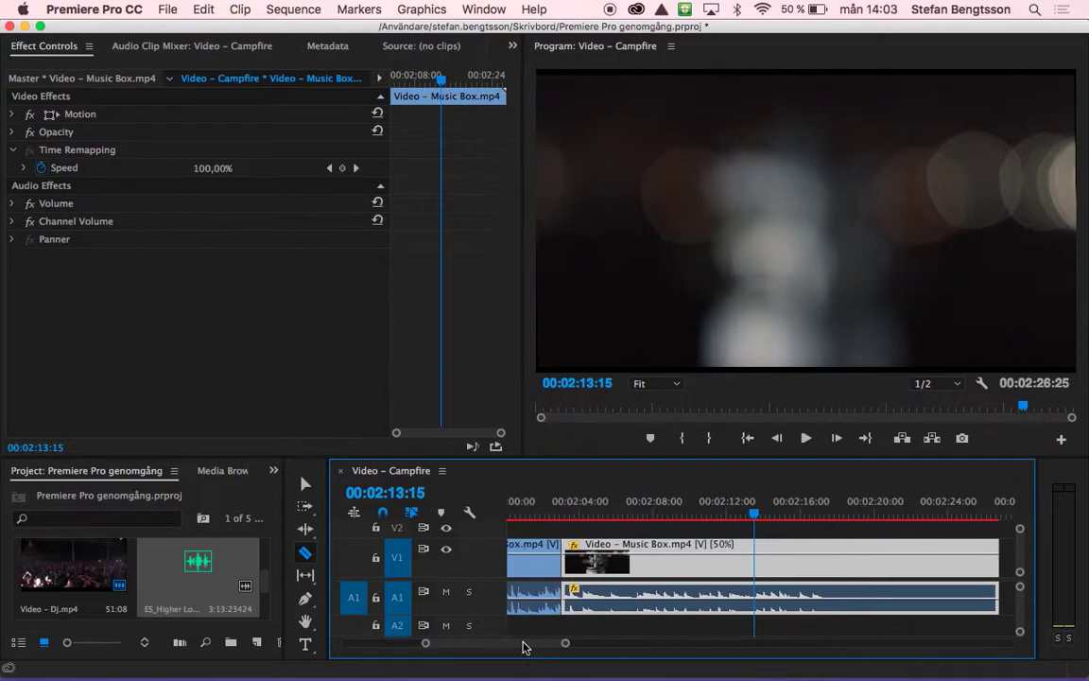
pyautogui.click(560, 515)
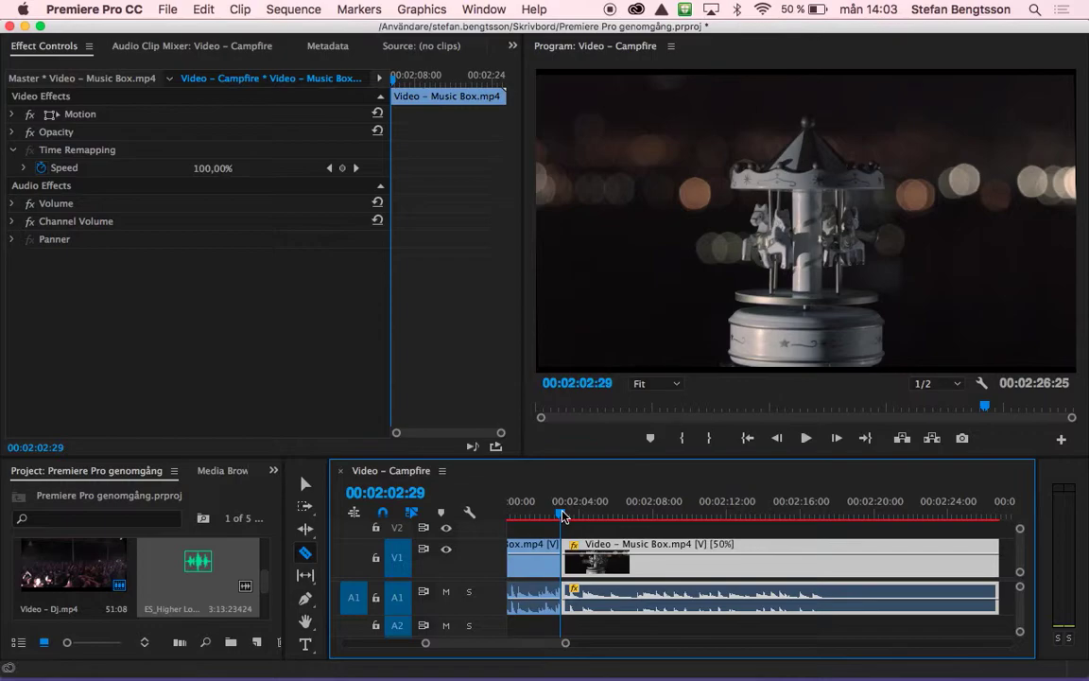
pyautogui.press('space')
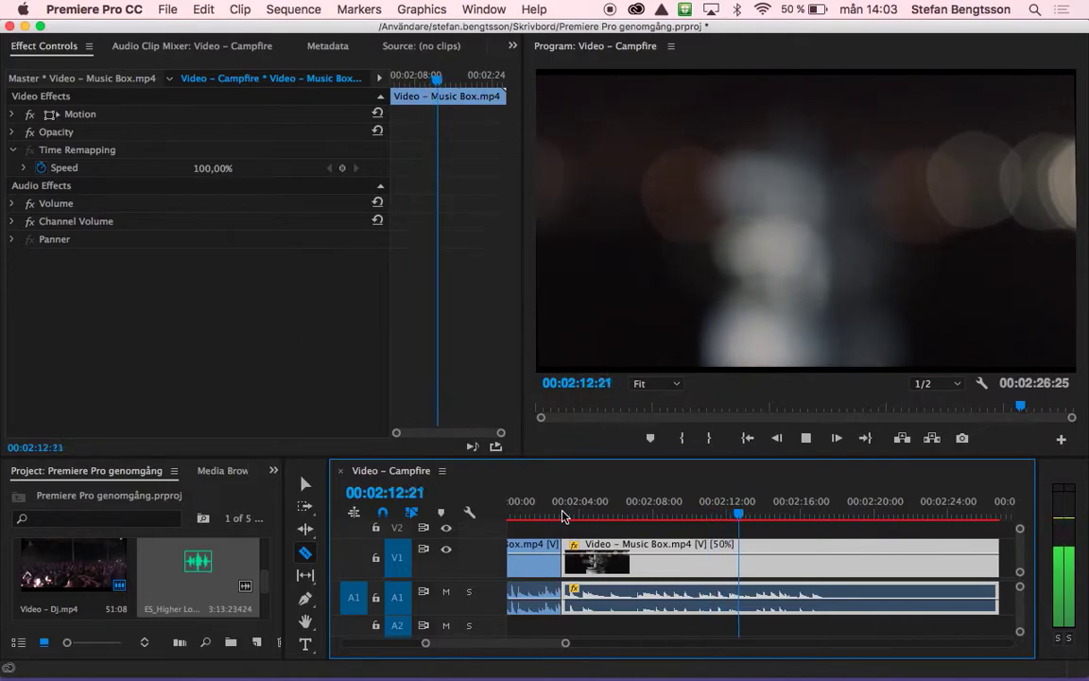
pyautogui.press('space')
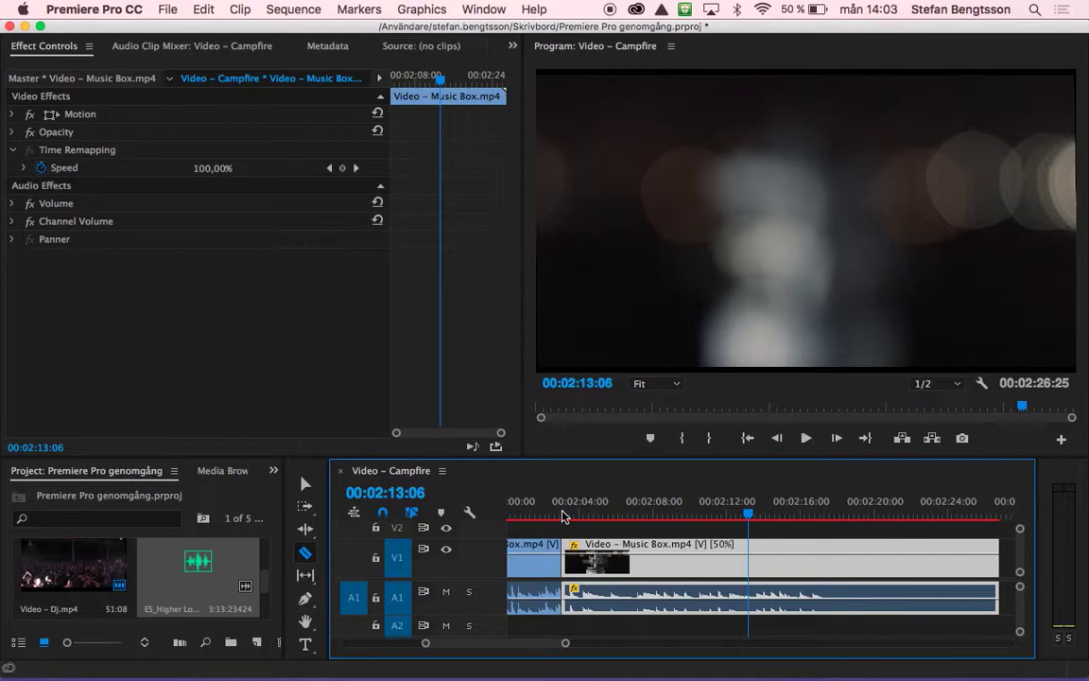
# Step: Change the slowed Music Box clip's speed to 200%
pyautogui.rightClick(770, 565)
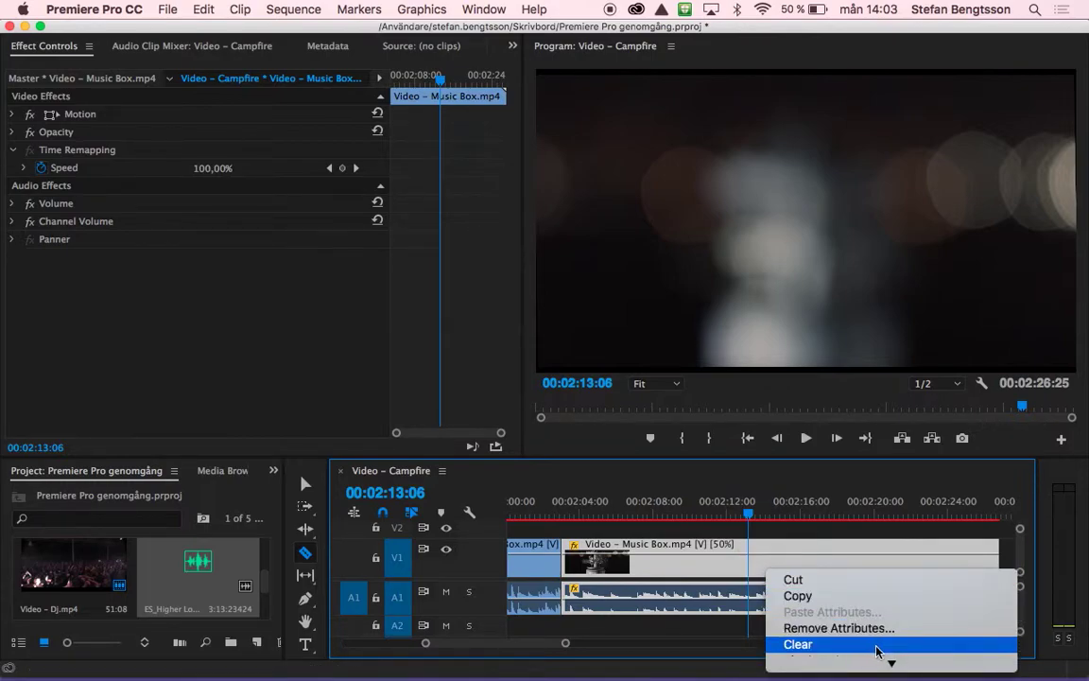
pyautogui.moveTo(891, 660)
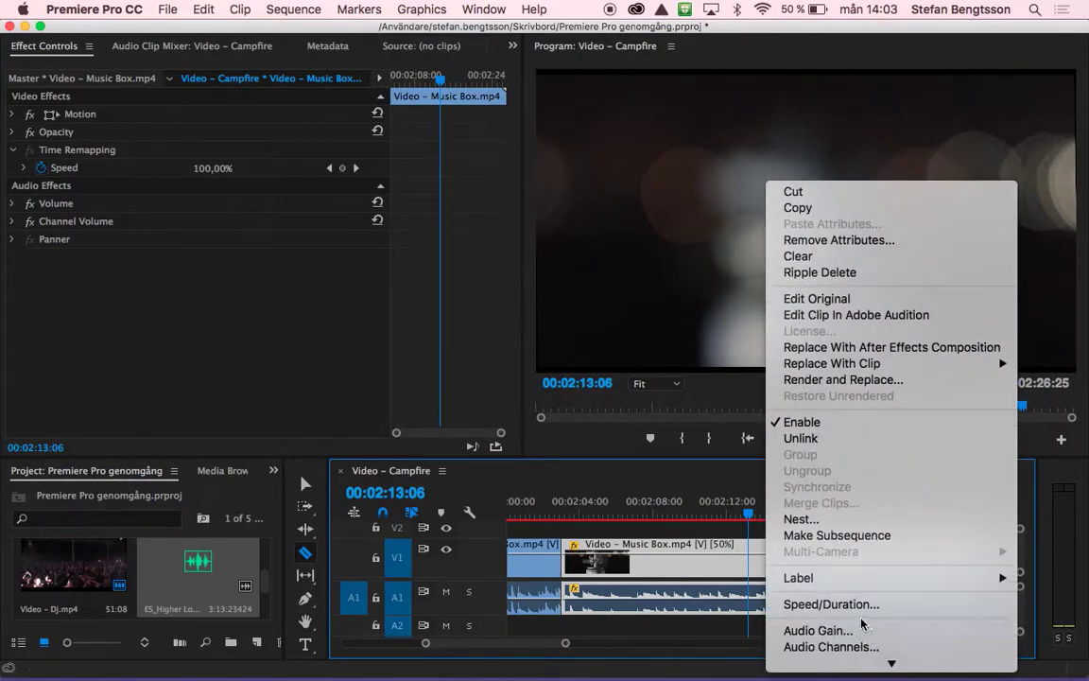
pyautogui.click(856, 604)
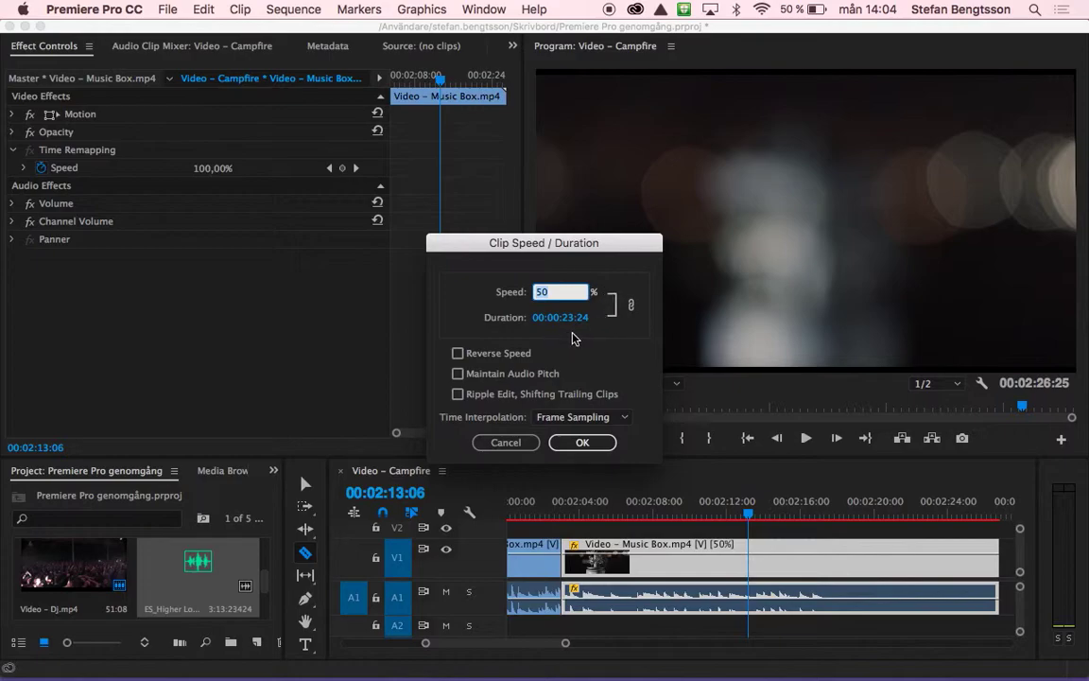
pyautogui.write('200')
pyautogui.click(580, 443)
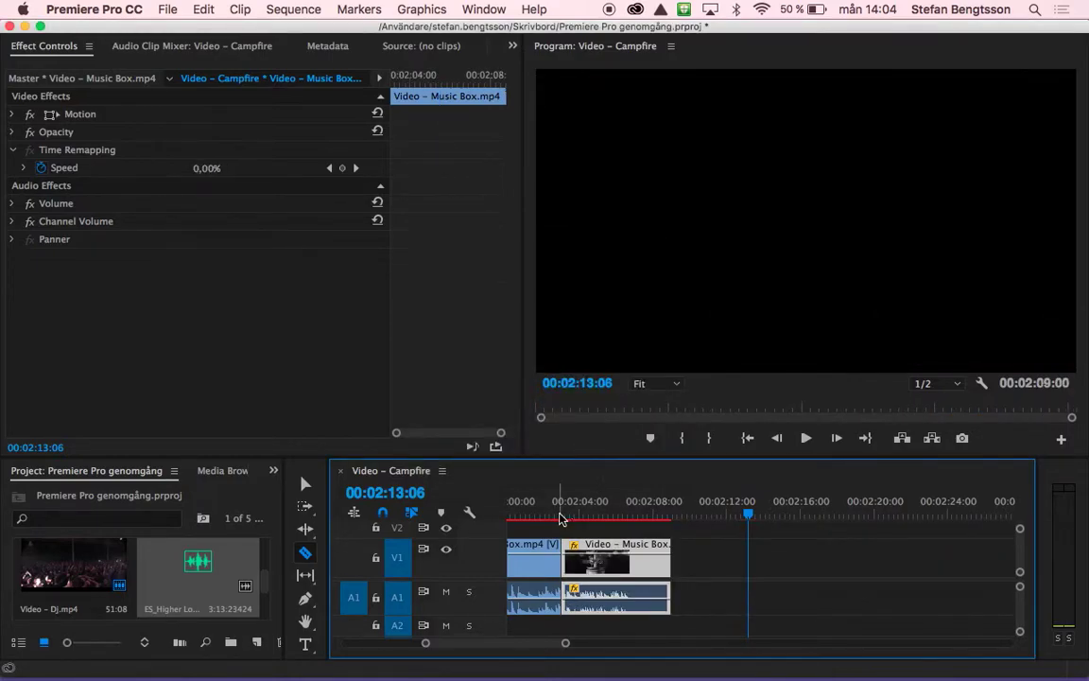
# Step: Play the sequence from about 00:02:02:25 with the system volume raised
pyautogui.click(560, 515)
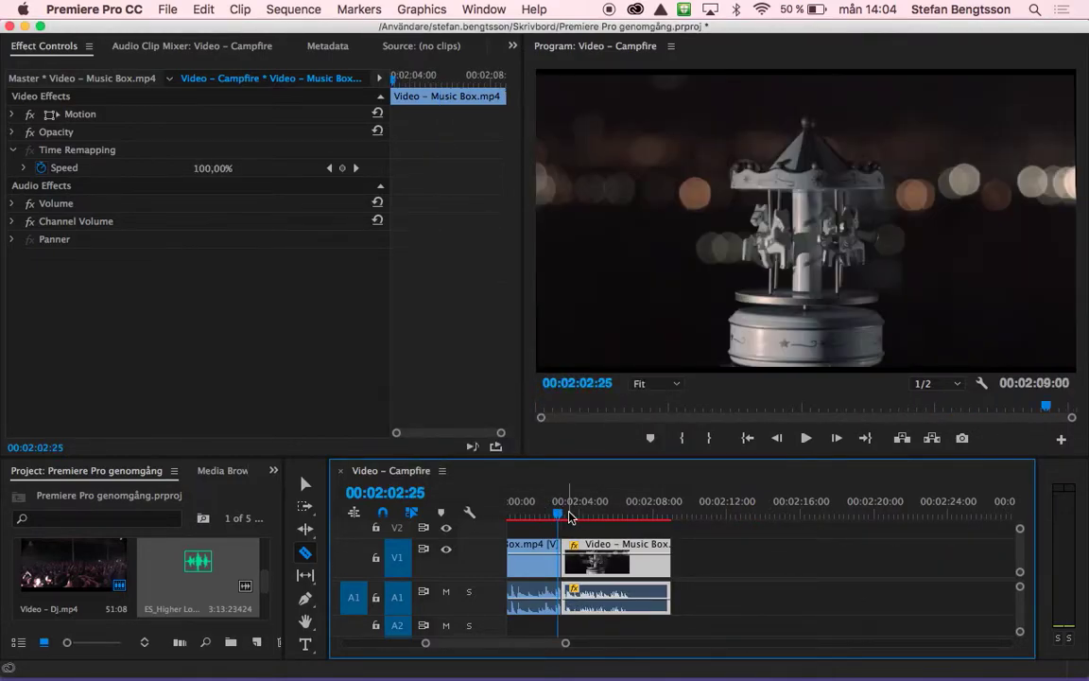
pyautogui.press('space')
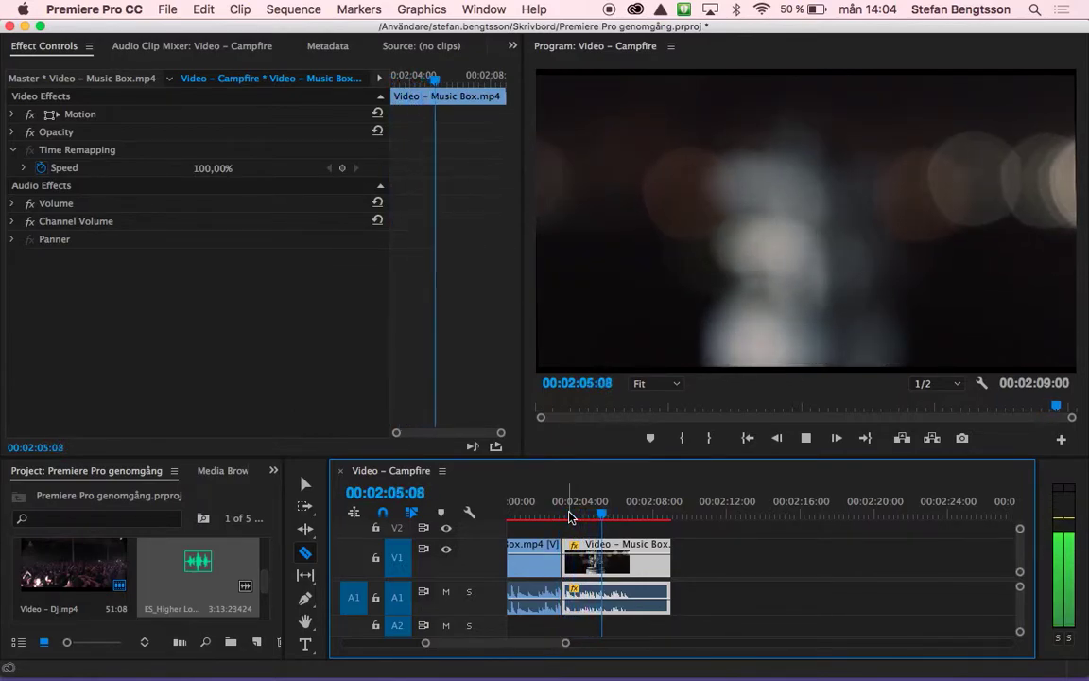
pyautogui.press('XF86AudioLowerVolume')
pyautogui.press('XF86AudioRaiseVolume')
pyautogui.press('XF86AudioRaiseVolume')
pyautogui.press('XF86AudioRaiseVolume')
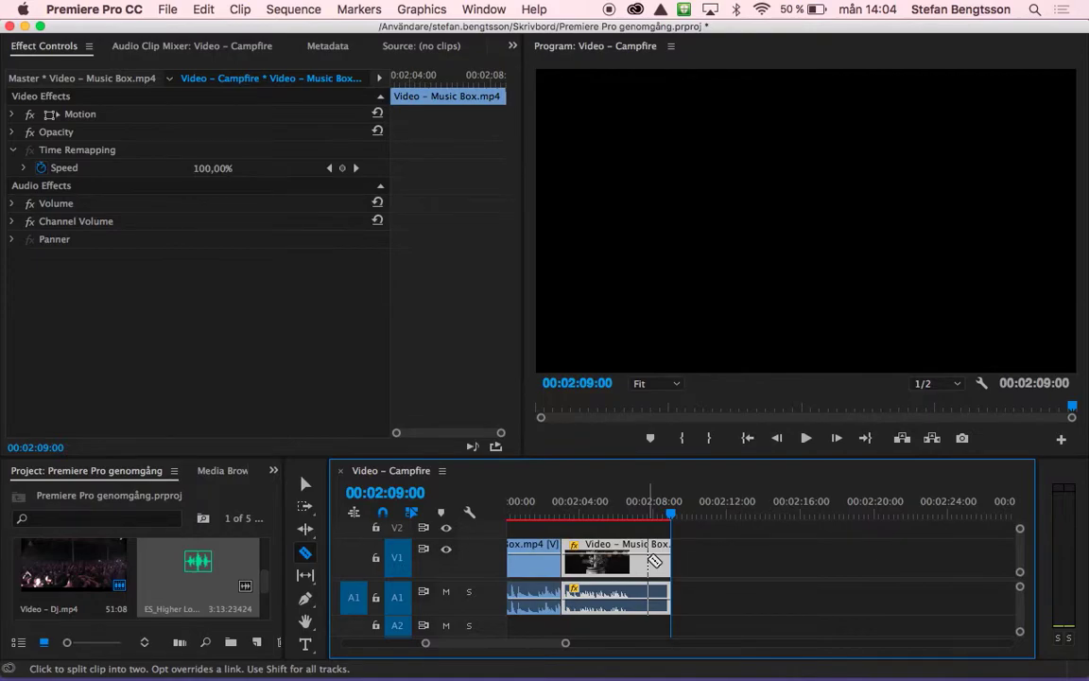
# Step: Set the Music Box clip back to 100% speed
pyautogui.rightClick(646, 562)
pyautogui.scroll(-5, 756, 666)
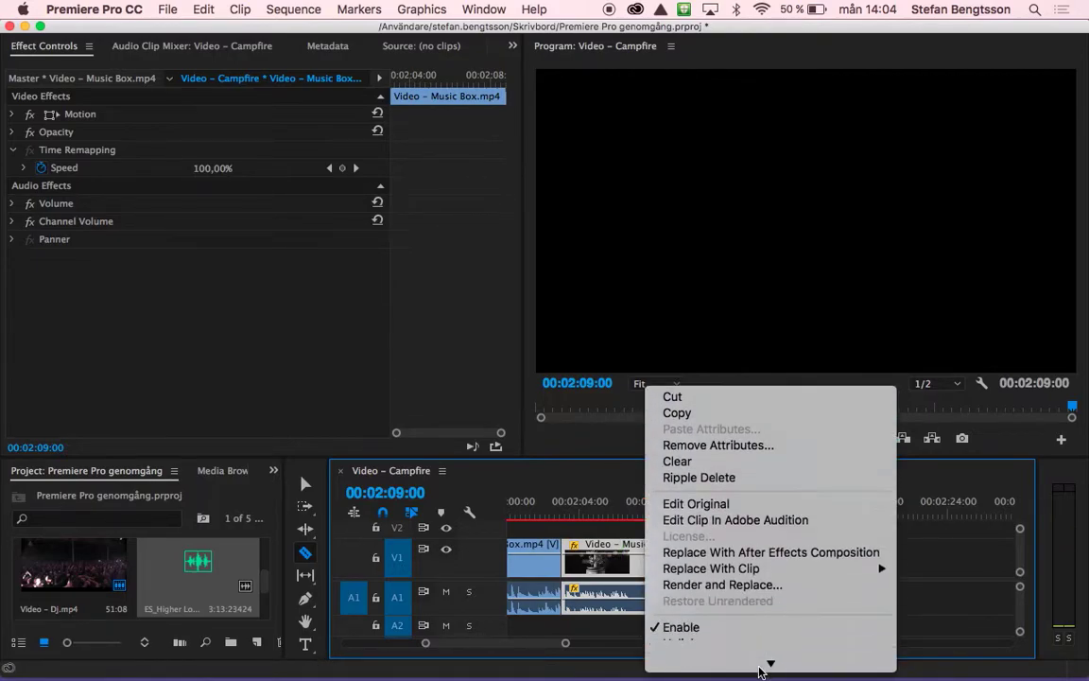
pyautogui.scroll(-2, 761, 646)
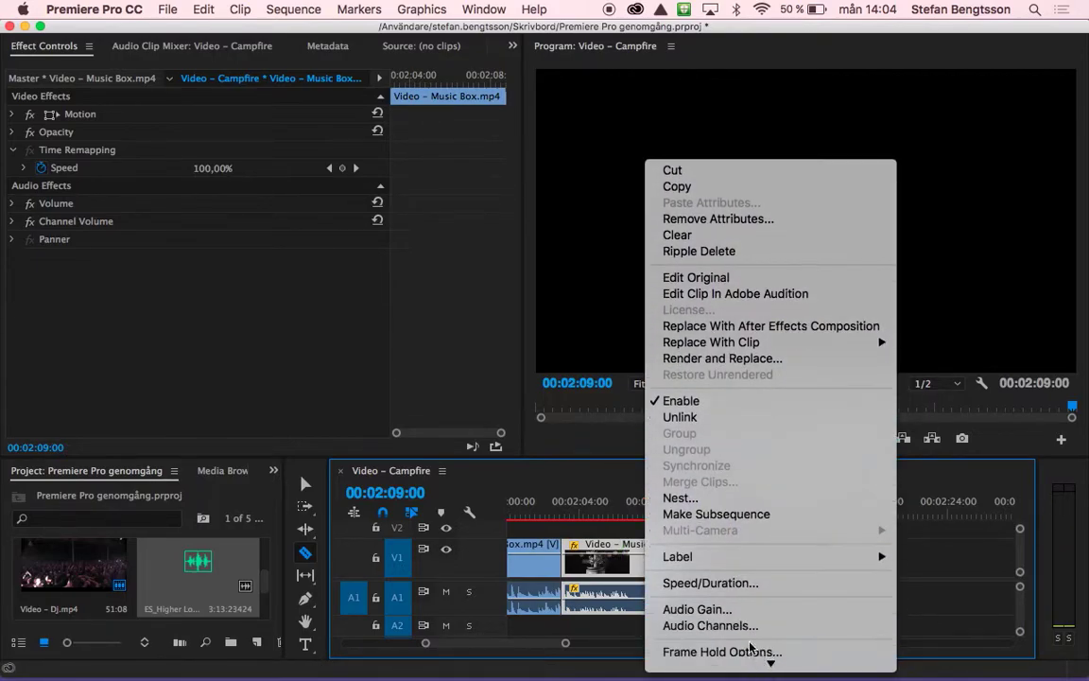
pyautogui.click(718, 582)
pyautogui.write('1')
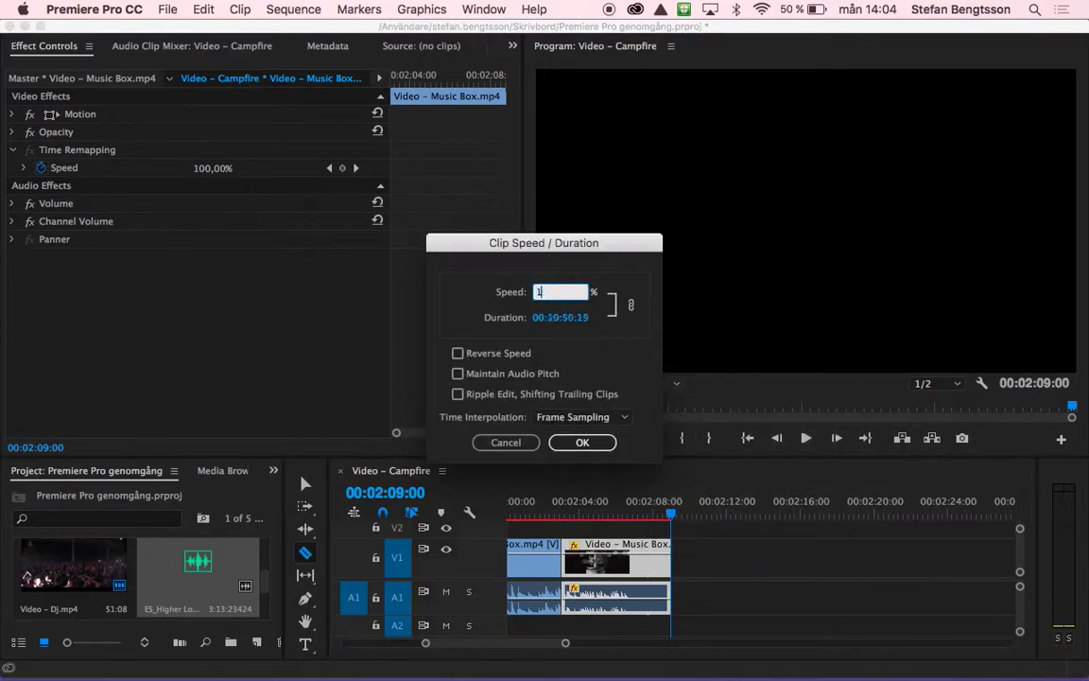
pyautogui.write('00')
pyautogui.click(590, 443)
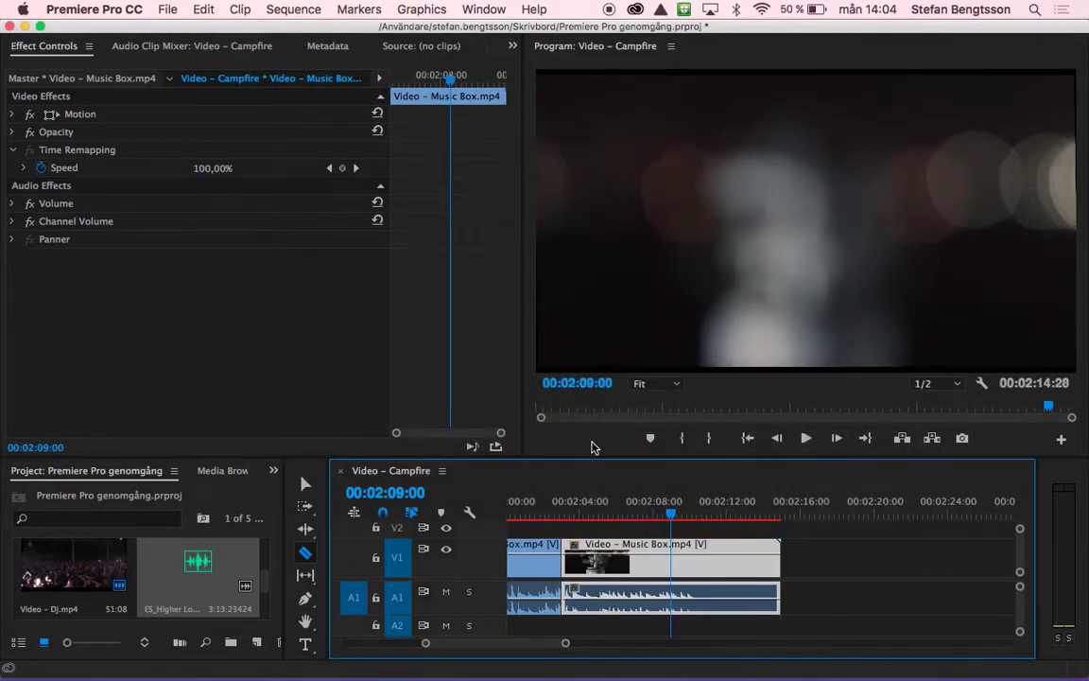
# Step: Unlink the final Music Box clip's video from its audio via the clip's context menu
pyautogui.rightClick(729, 564)
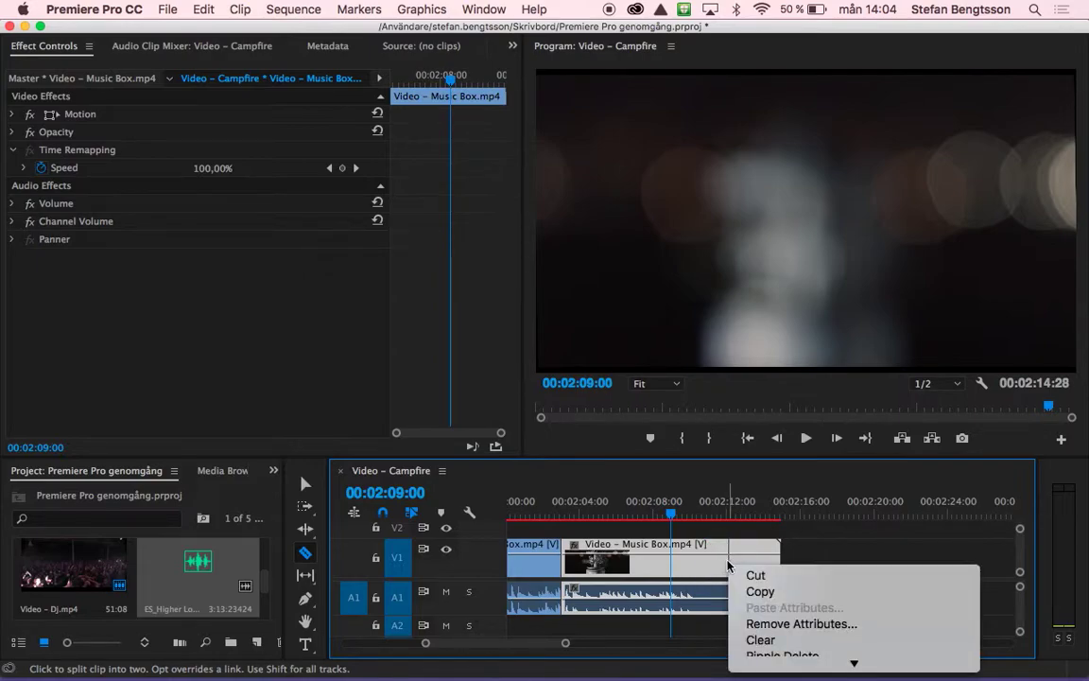
pyautogui.click(821, 556)
pyautogui.rightClick(753, 562)
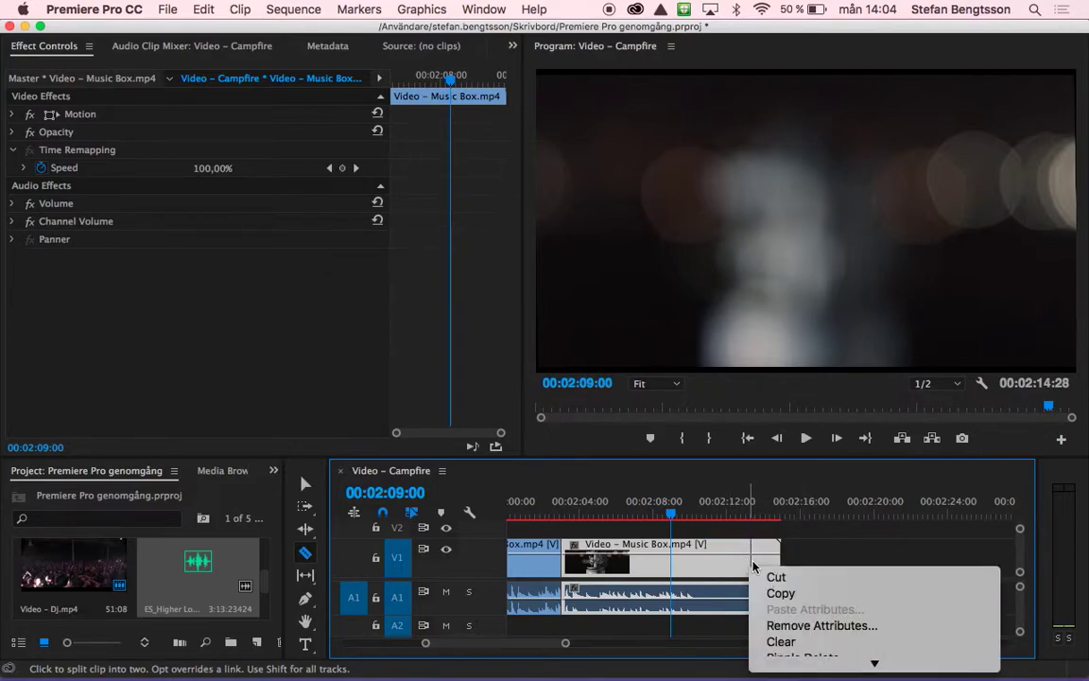
pyautogui.moveTo(871, 660)
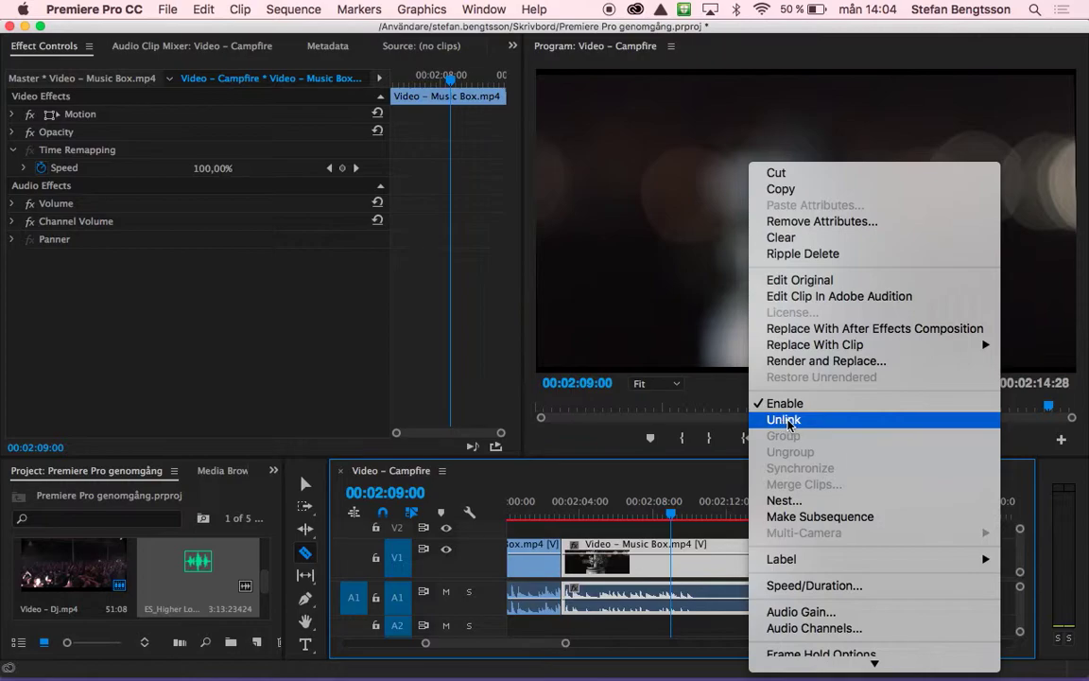
pyautogui.click(788, 420)
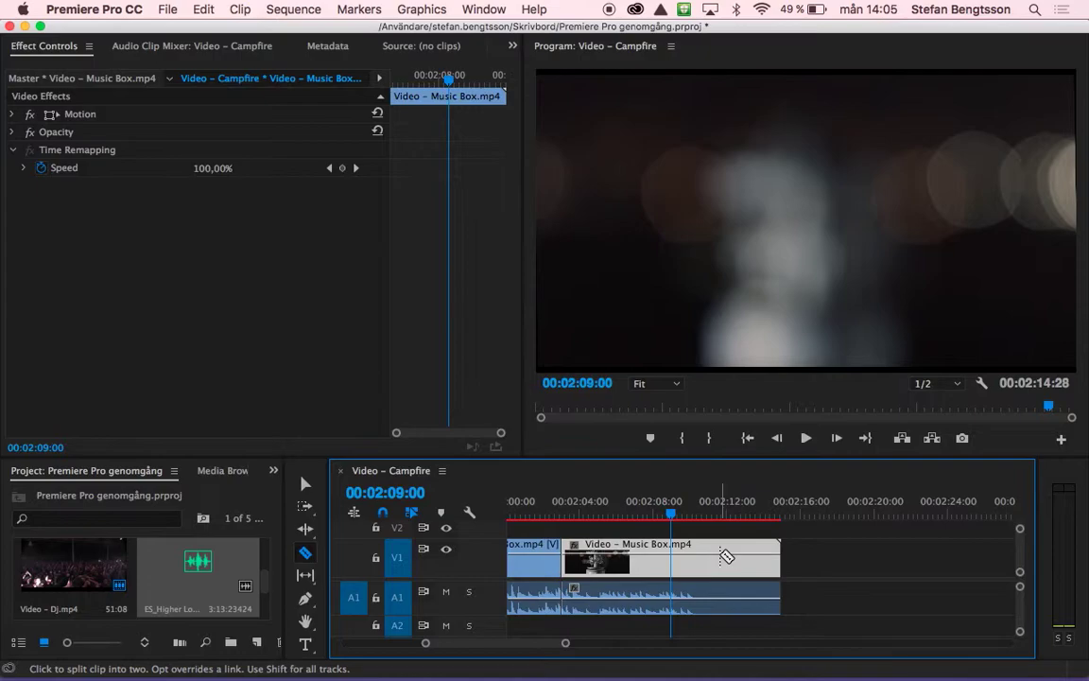
# Step: Set the unlinked Music Box video clip to 150% speed
pyautogui.rightClick(724, 554)
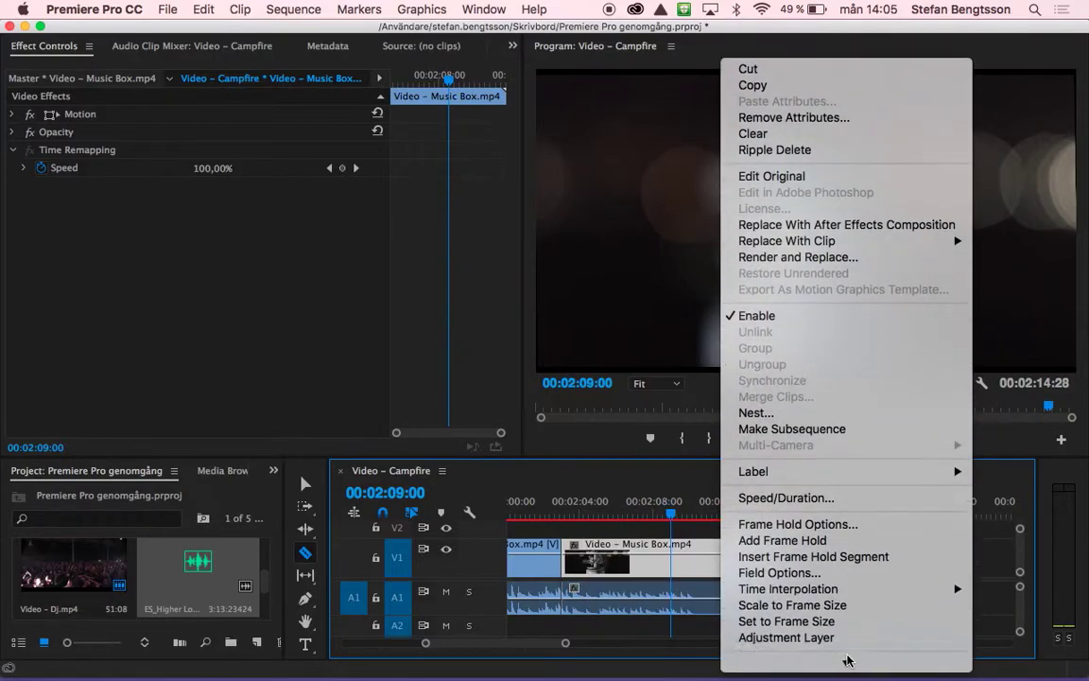
pyautogui.click(813, 505)
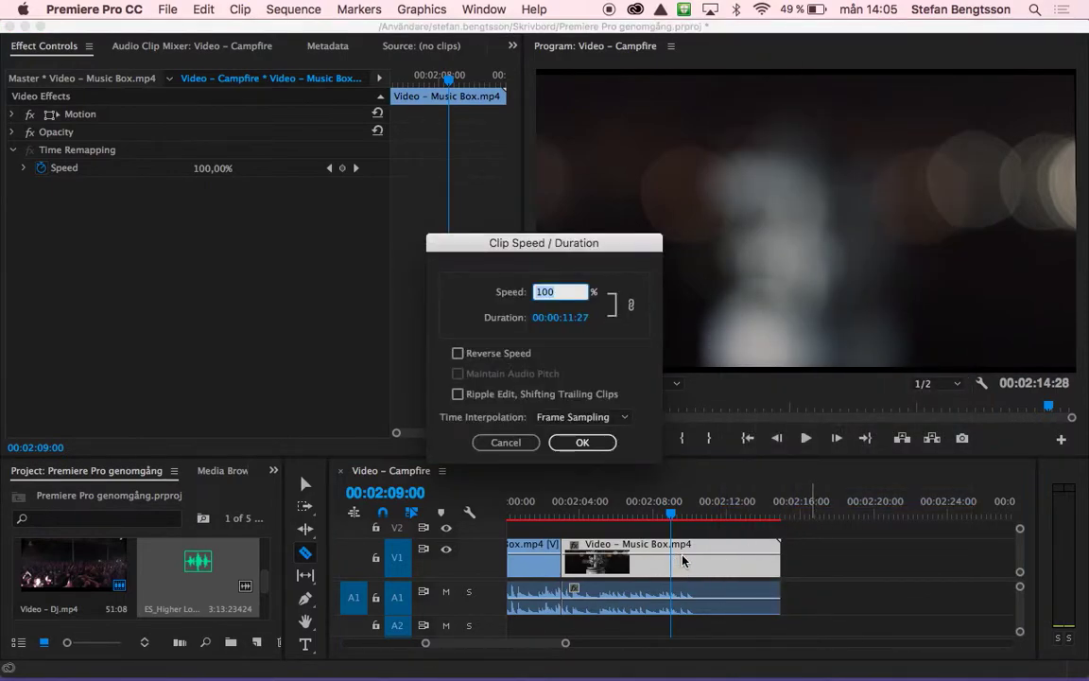
pyautogui.write('150')
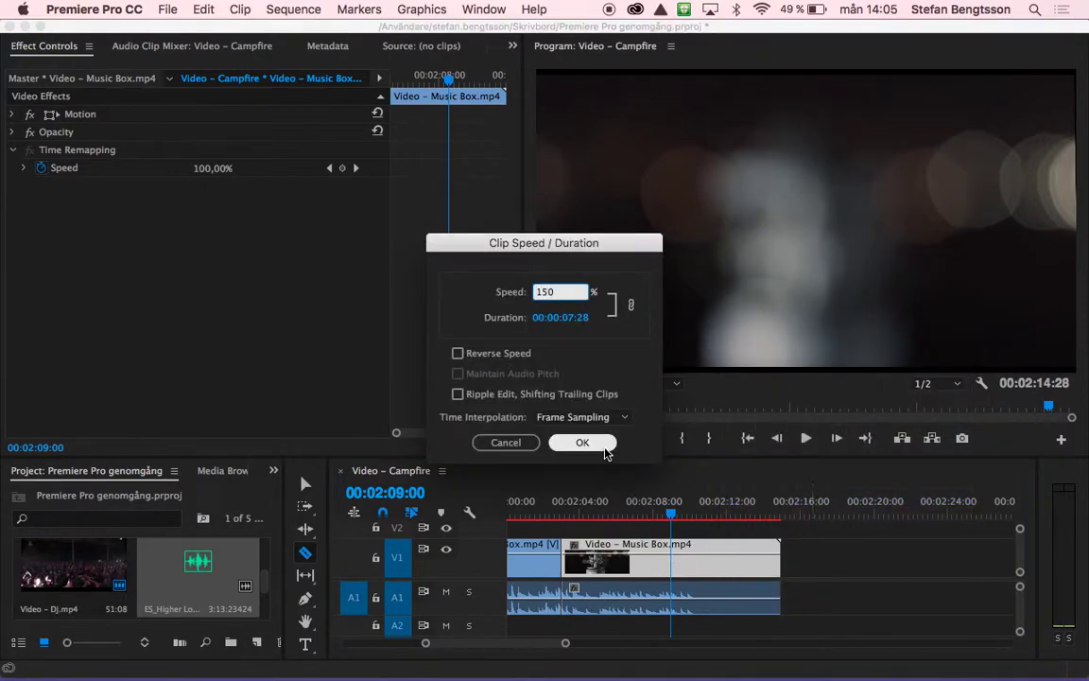
pyautogui.click(582, 442)
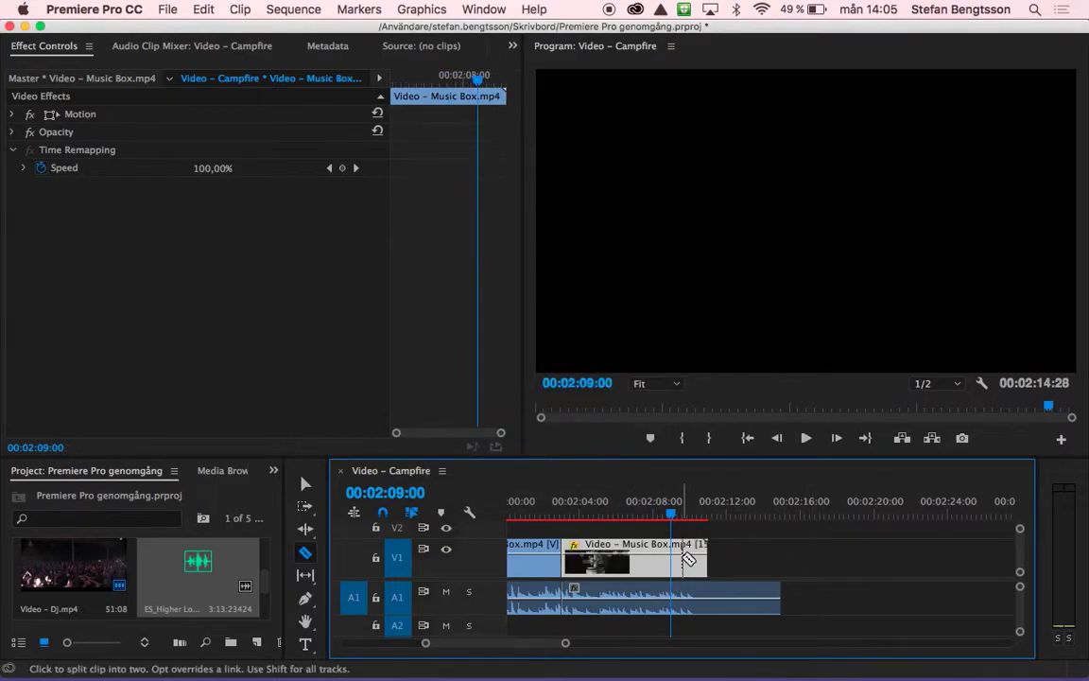
# Step: Change the Music Box clip's speed to 75%, stretching it to about 00:02:18:27
pyautogui.rightClick(688, 558)
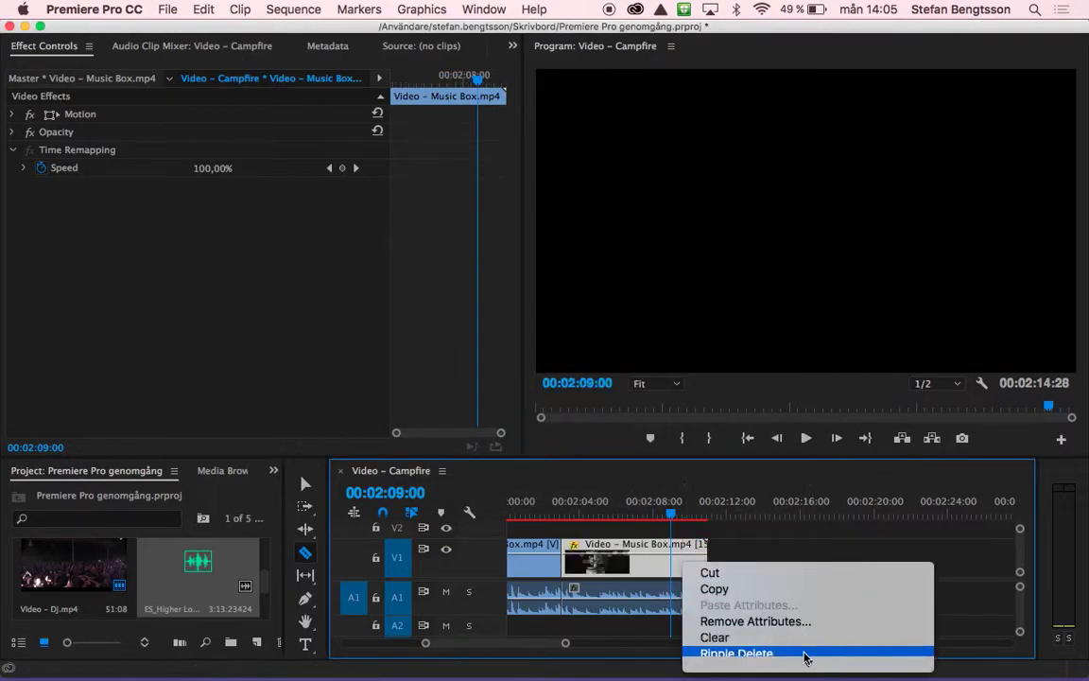
pyautogui.moveTo(808, 663)
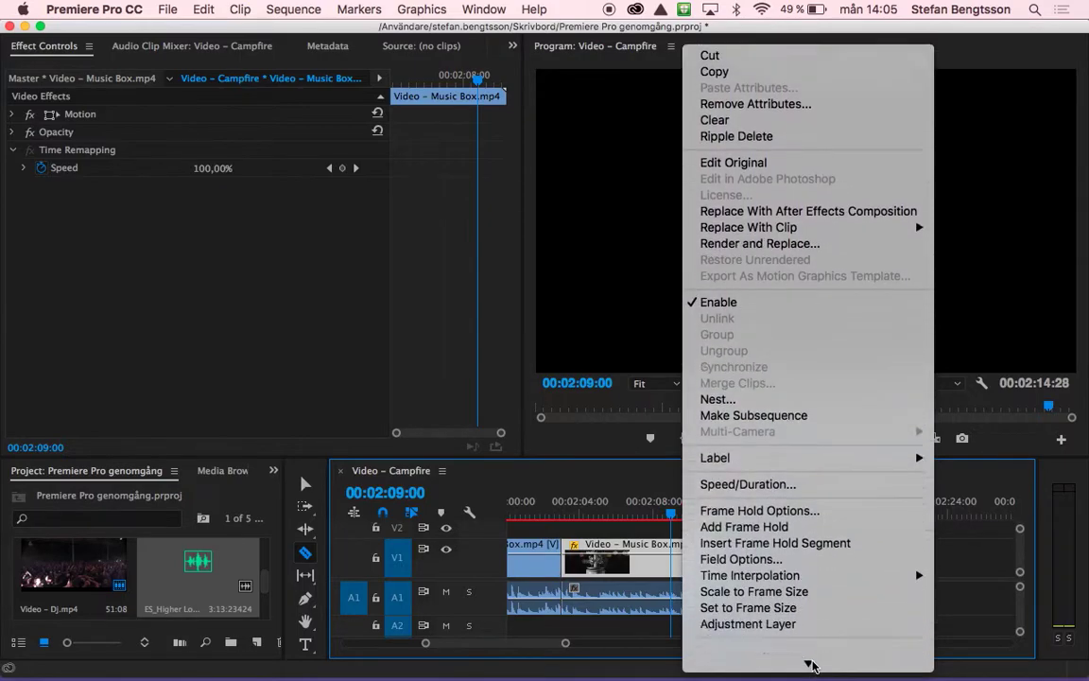
pyautogui.click(816, 419)
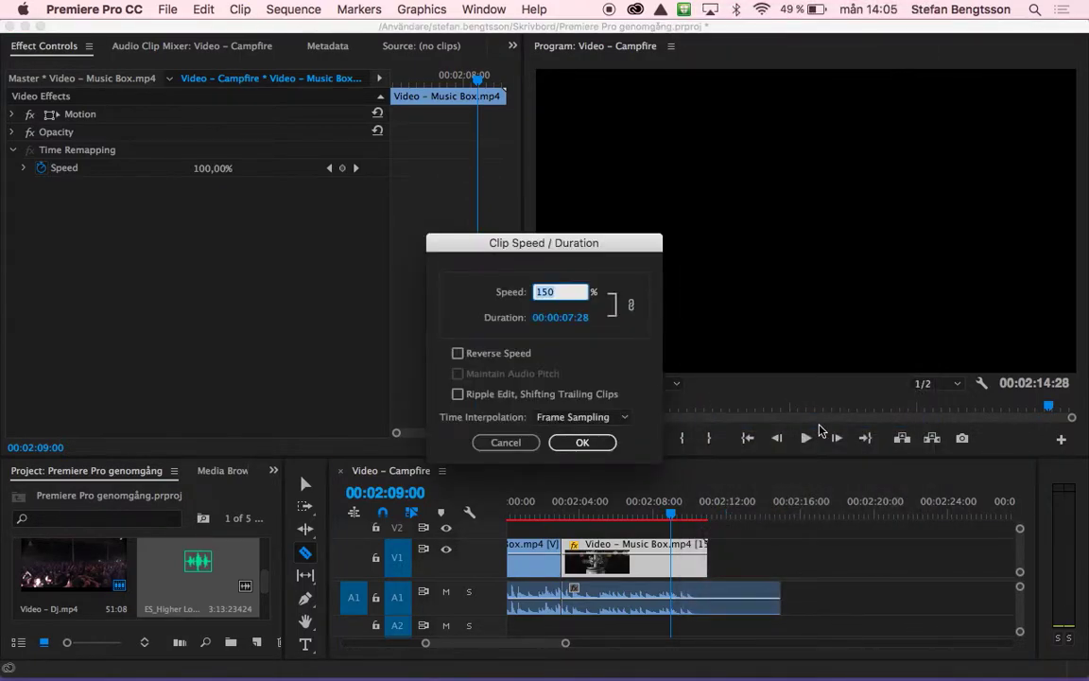
pyautogui.write('75')
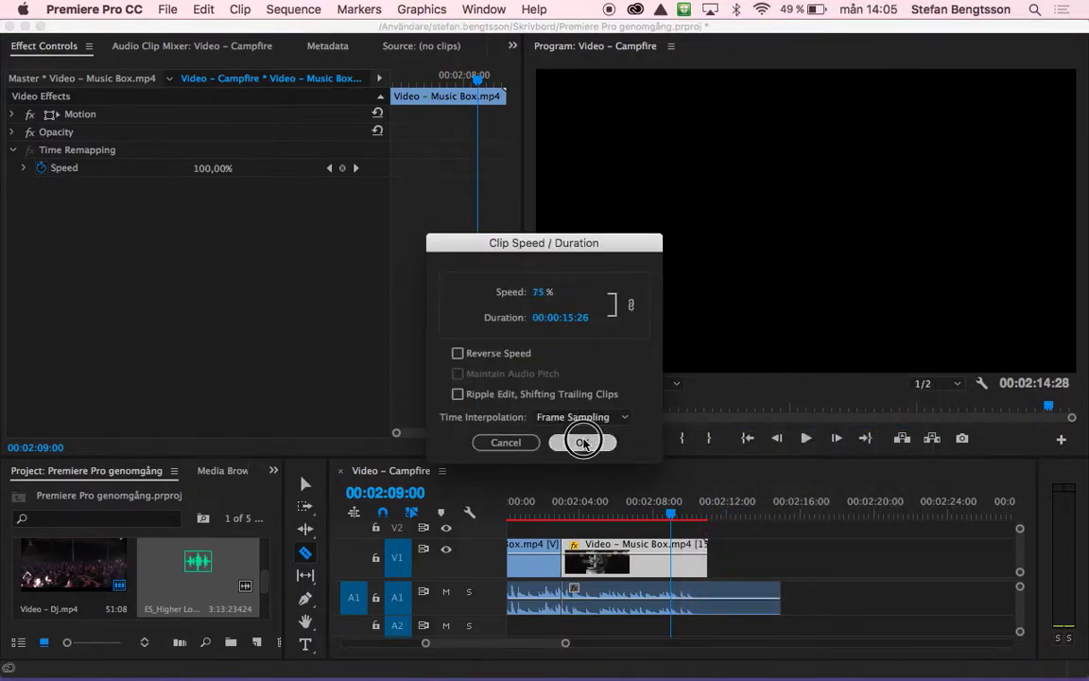
pyautogui.click(582, 441)
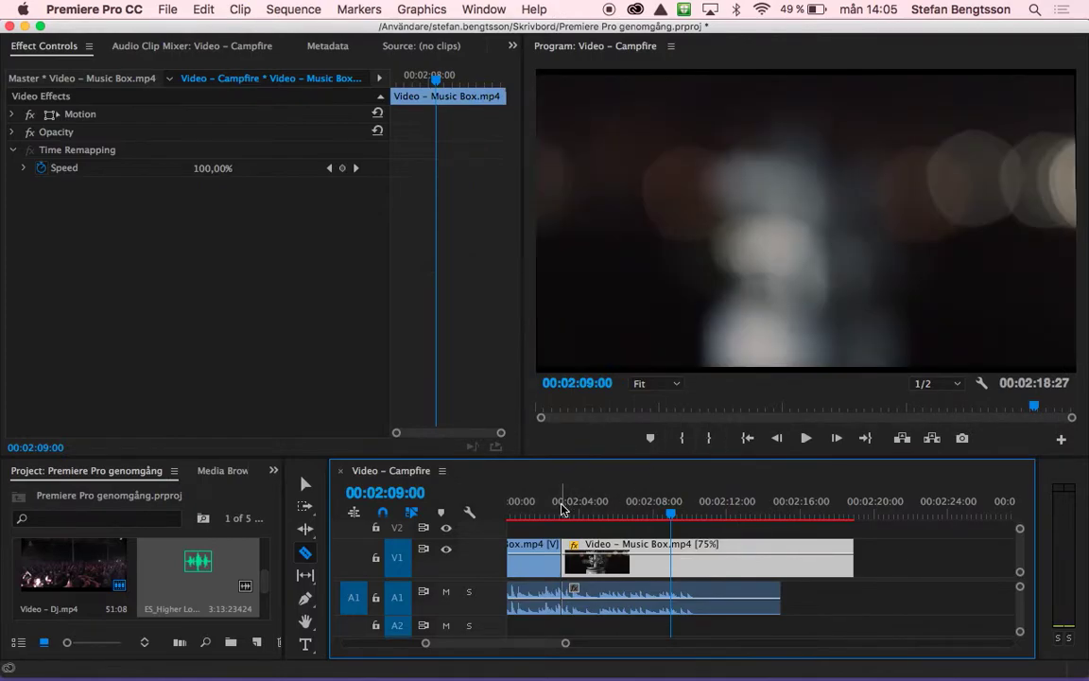
# Step: Play the slowed clip from 00:02:03:08 with the system volume lowered
pyautogui.click(556, 506)
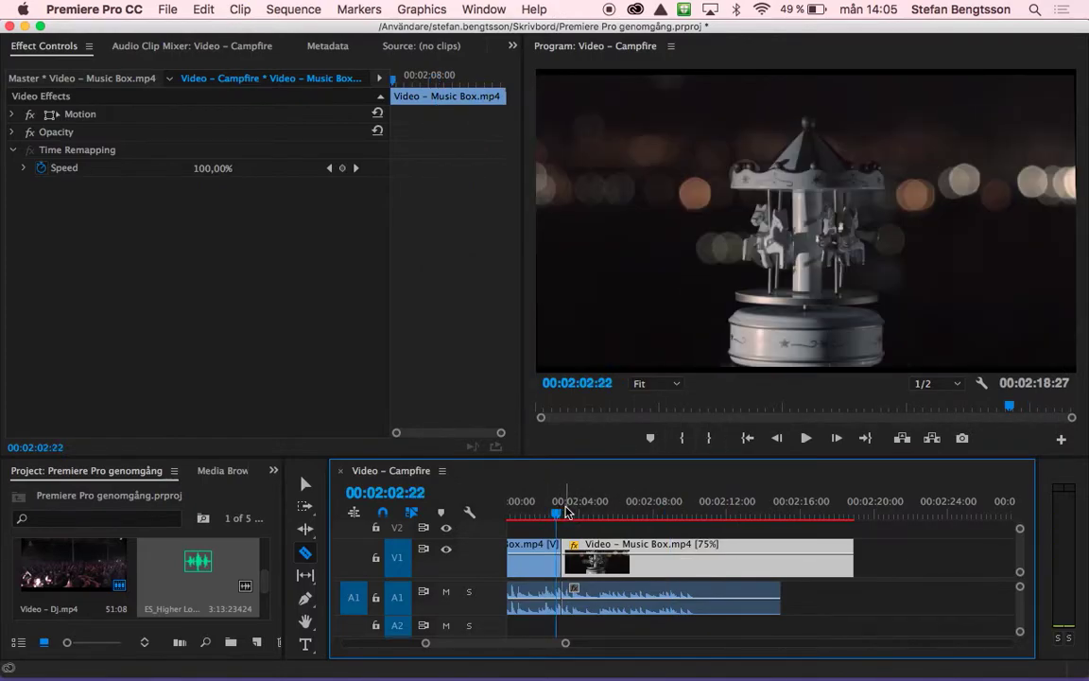
pyautogui.moveTo(565, 511); pyautogui.dragTo(567, 512)
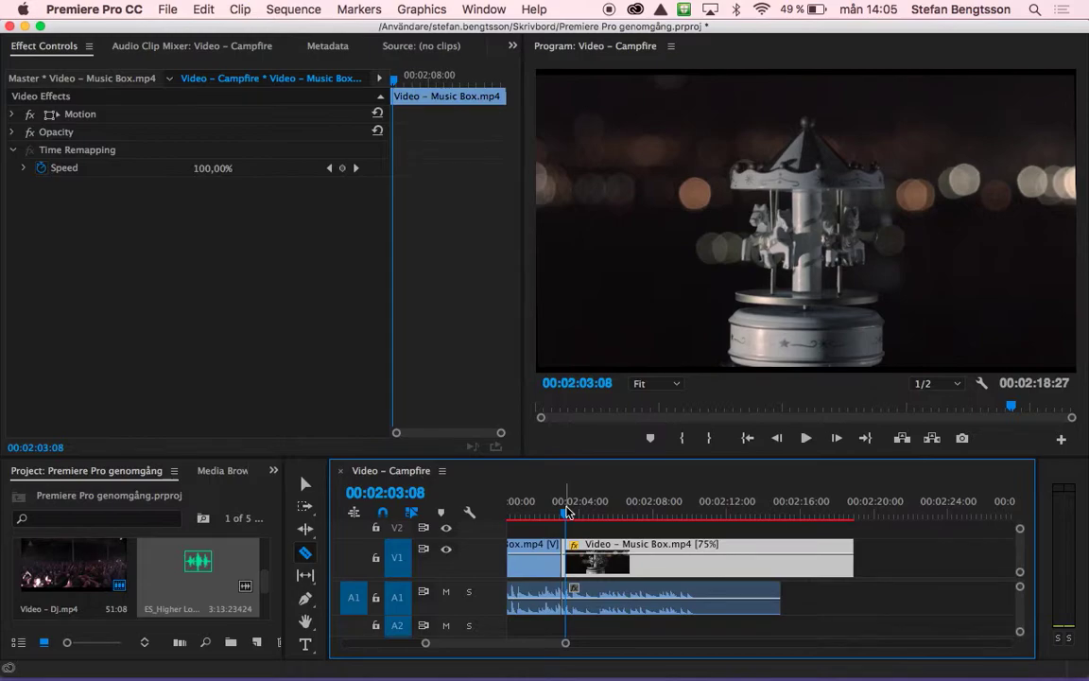
pyautogui.press('XF86AudioLowerVolume')
pyautogui.press('XF86AudioLowerVolume')
pyautogui.press('XF86AudioLowerVolume')
pyautogui.press('XF86AudioLowerVolume')
pyautogui.press('XF86AudioLowerVolume')
pyautogui.press('XF86AudioLowerVolume')
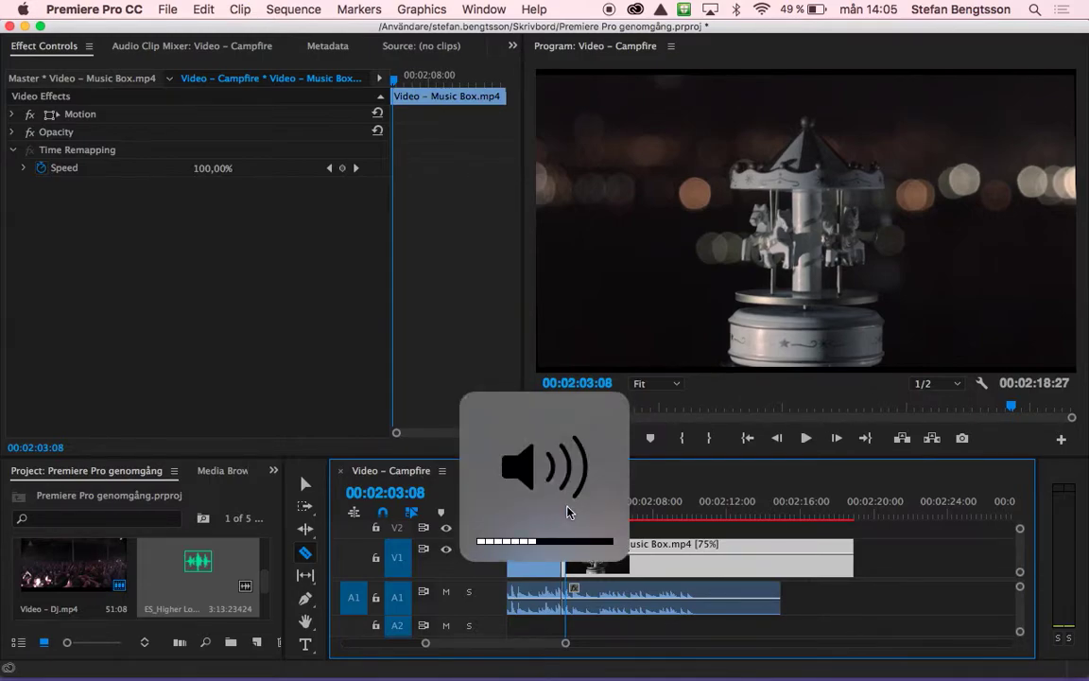
pyautogui.press('space')
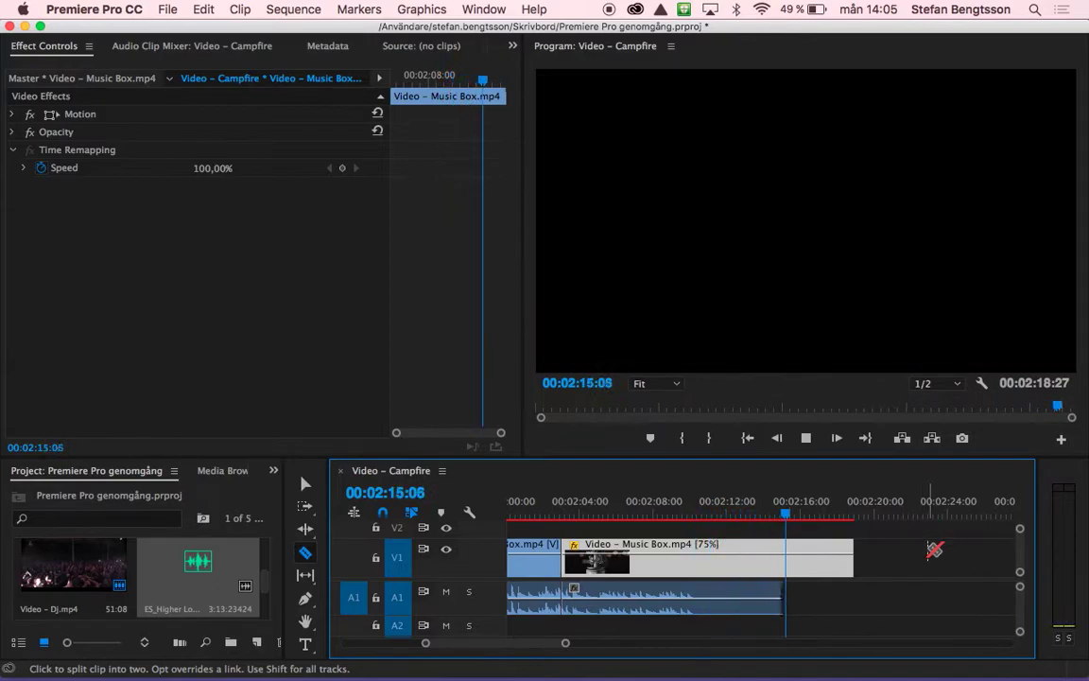
# Step: Speed the Music Box clip to 150%, shortening it to 00:00:07:28, and preview from its start
pyautogui.rightClick(742, 557)
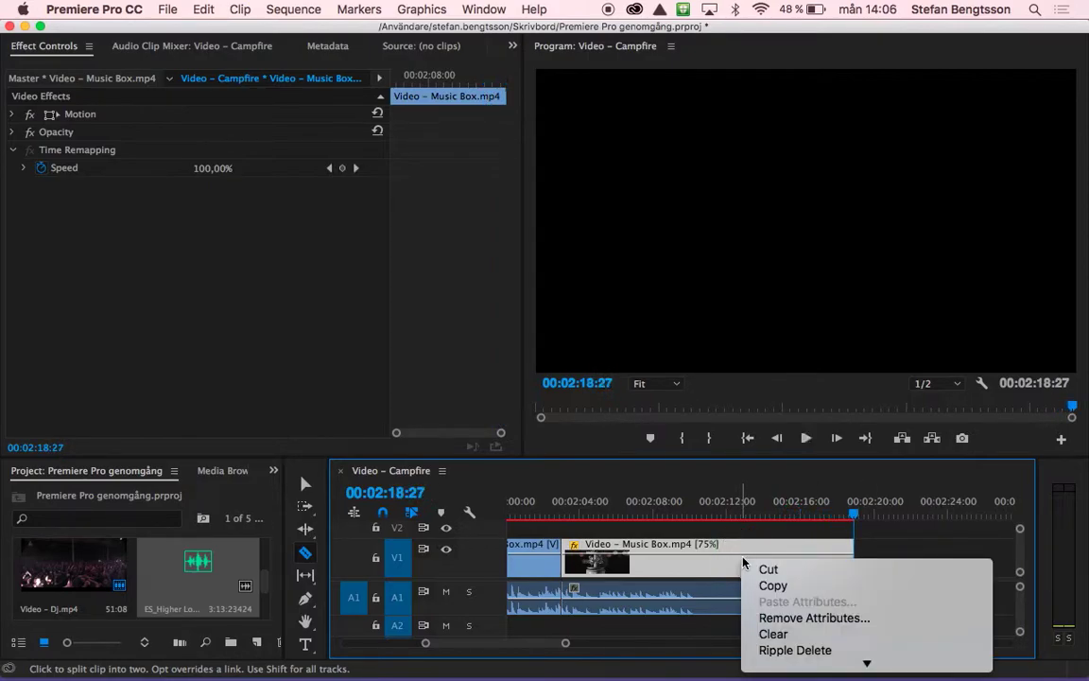
pyautogui.moveTo(866, 661)
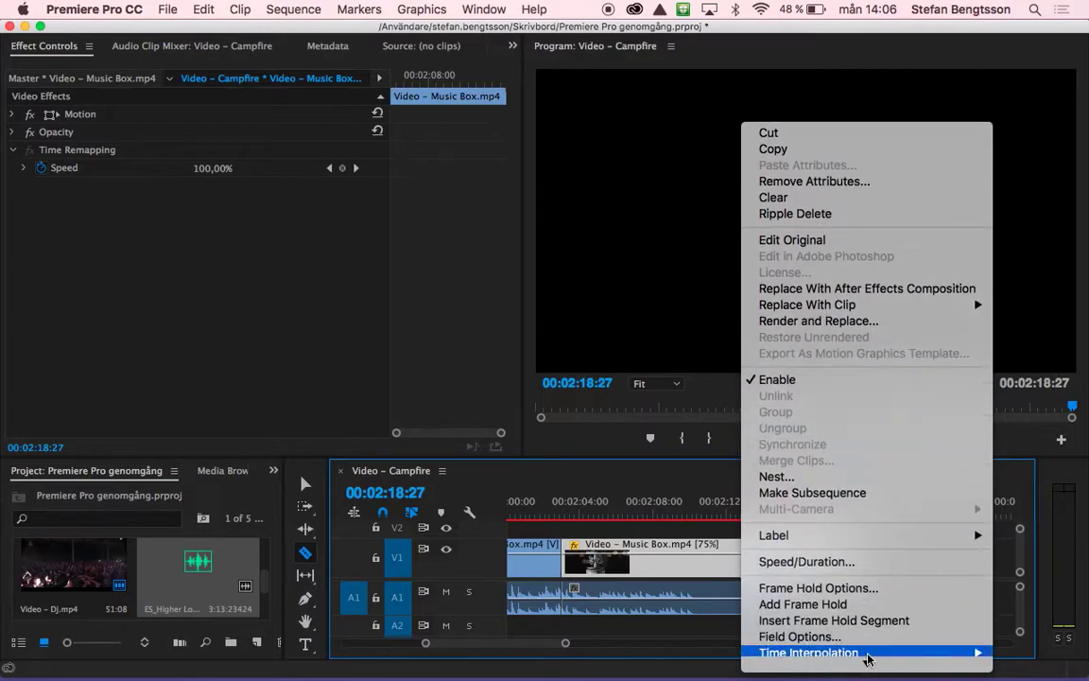
pyautogui.click(846, 561)
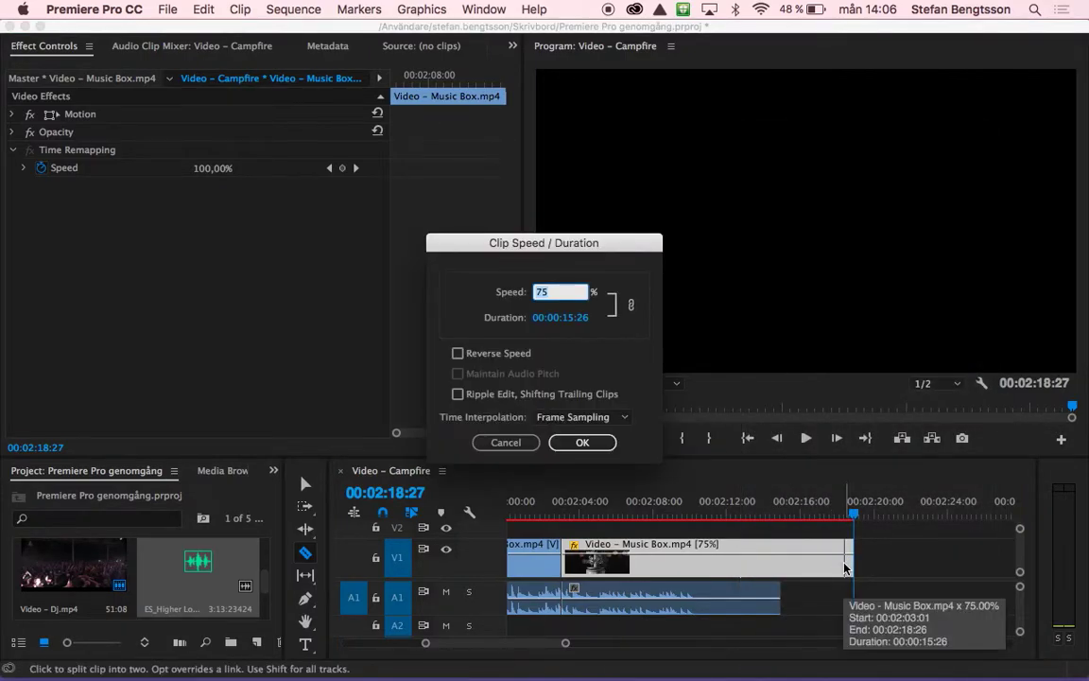
pyautogui.write('150')
pyautogui.press('Return')
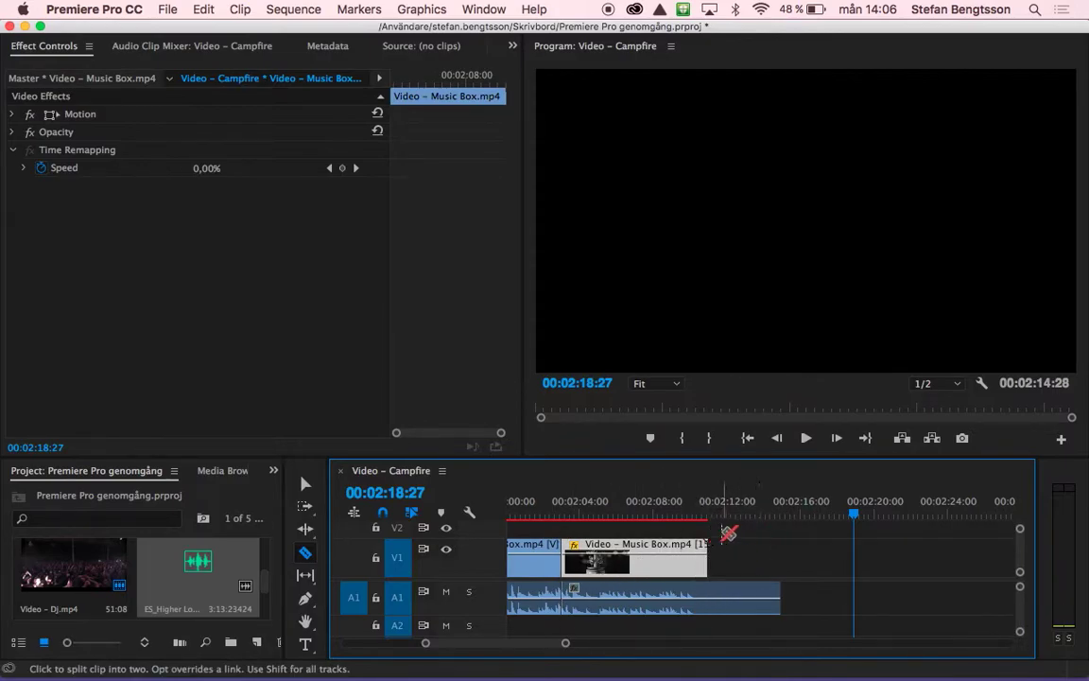
pyautogui.moveTo(856, 515); pyautogui.dragTo(556, 512)
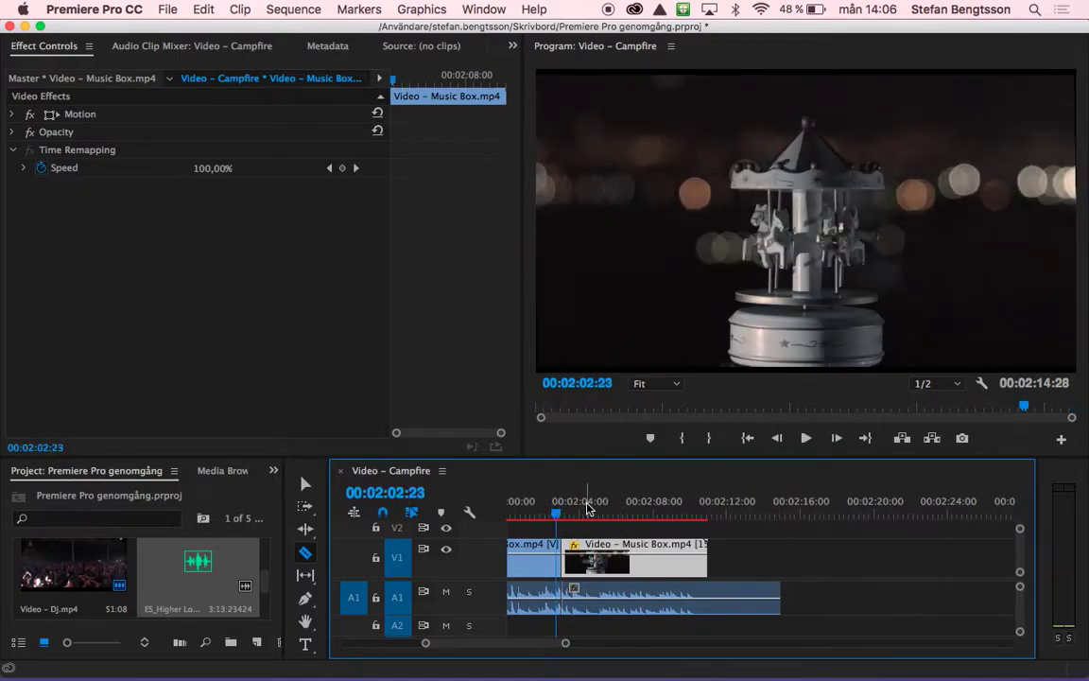
pyautogui.press('space')
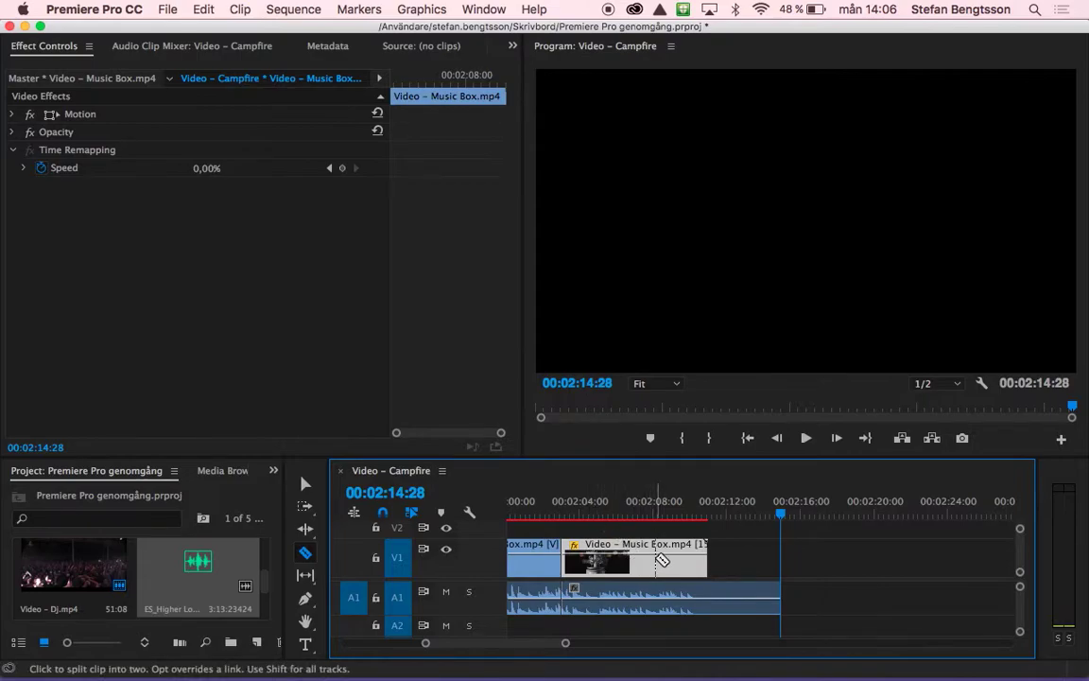
# Step: Speed the Music Box clip up to about 992%, shrinking it to roughly one second
pyautogui.rightClick(655, 562)
pyautogui.moveTo(781, 665)
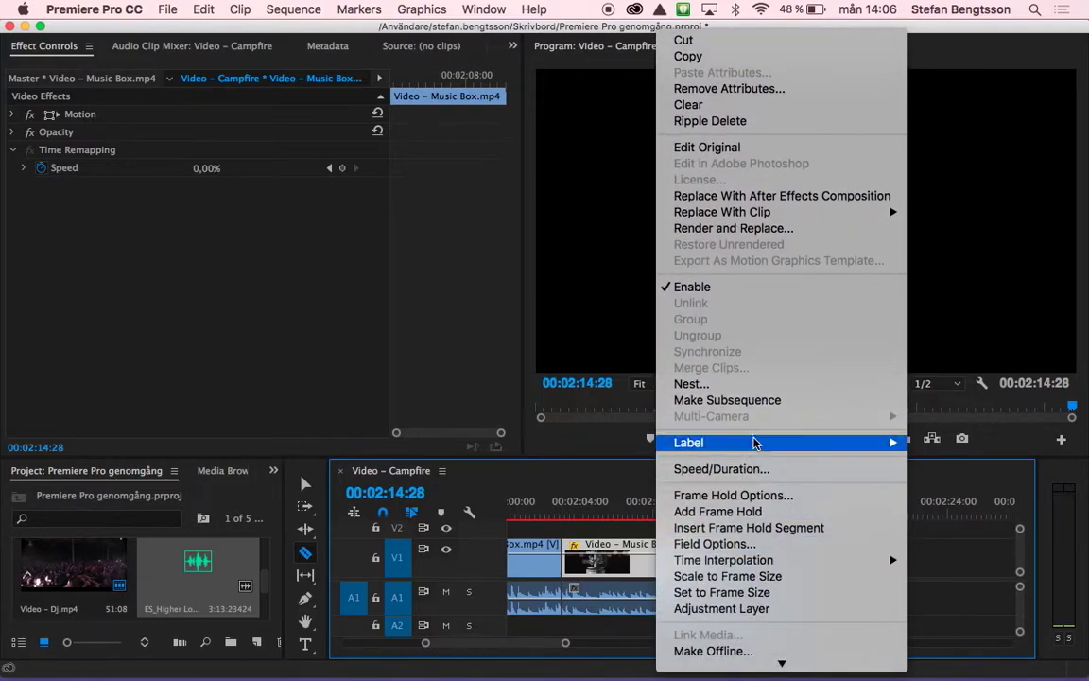
pyautogui.click(761, 472)
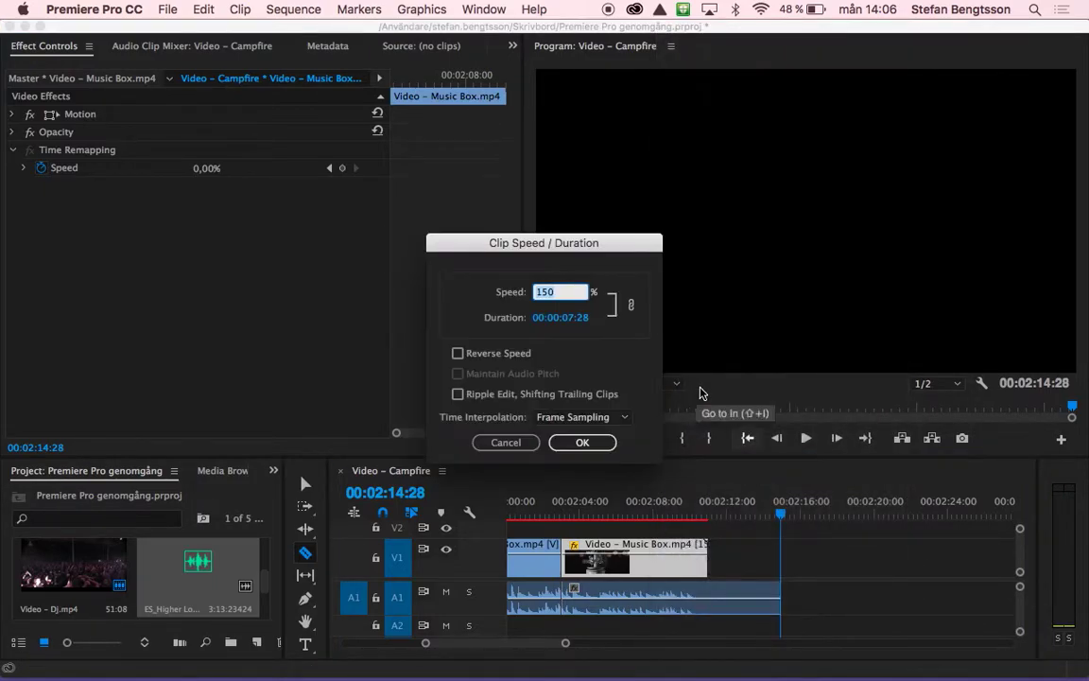
pyautogui.write('10')
pyautogui.click(568, 450)
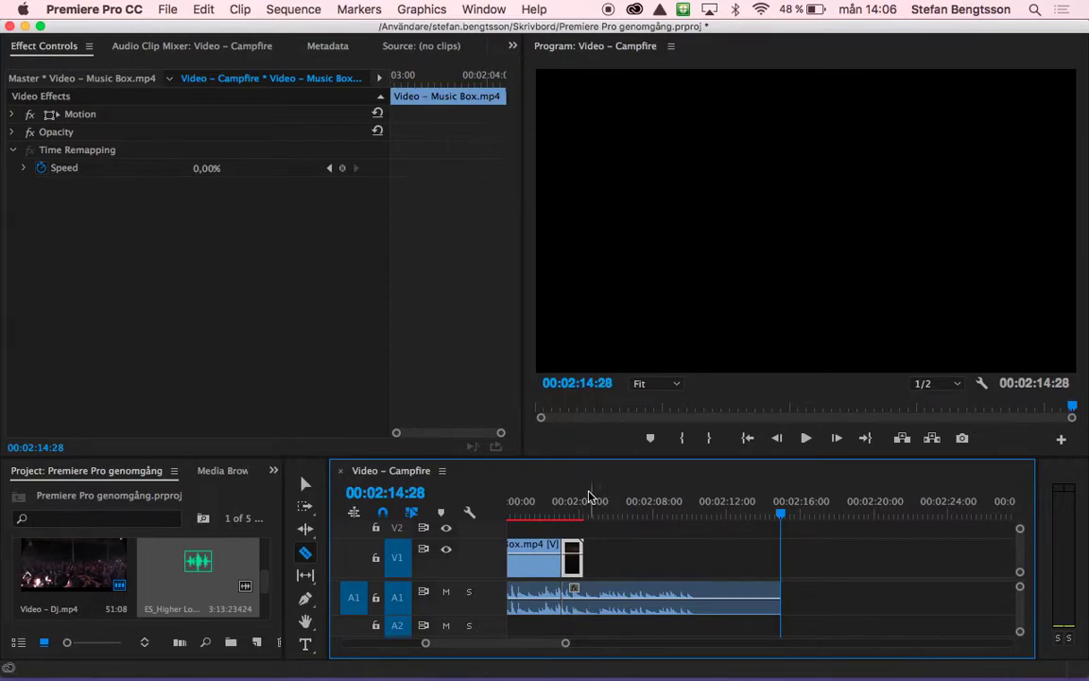
# Step: Preview the very short clip from its start, then dismiss the mail notification
pyautogui.click(564, 513)
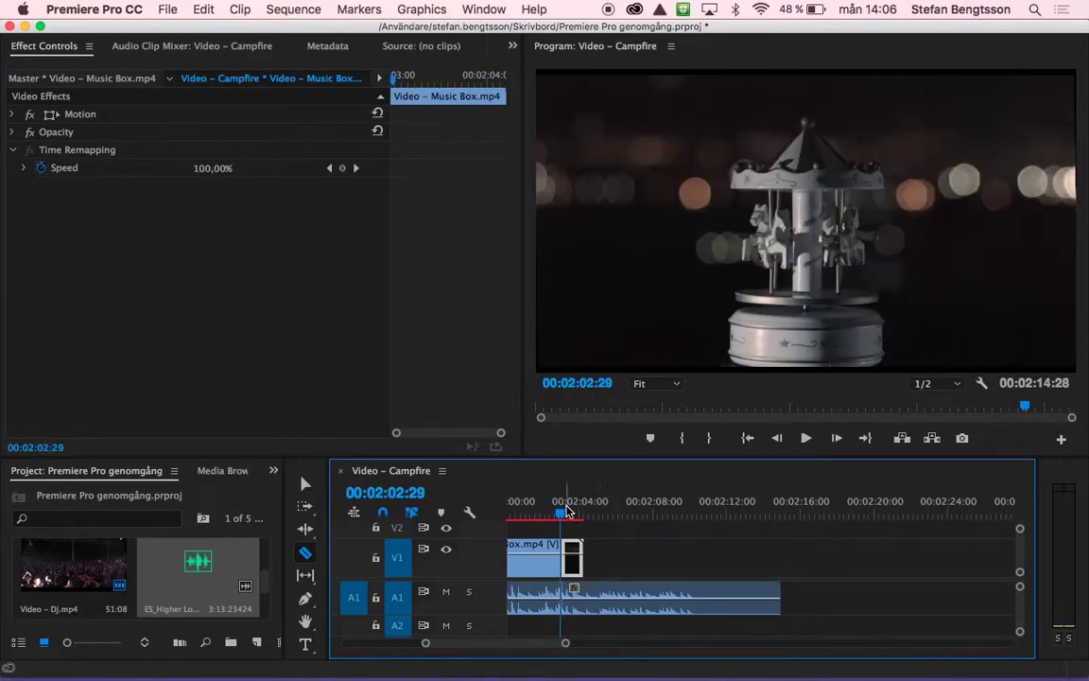
pyautogui.press('space')
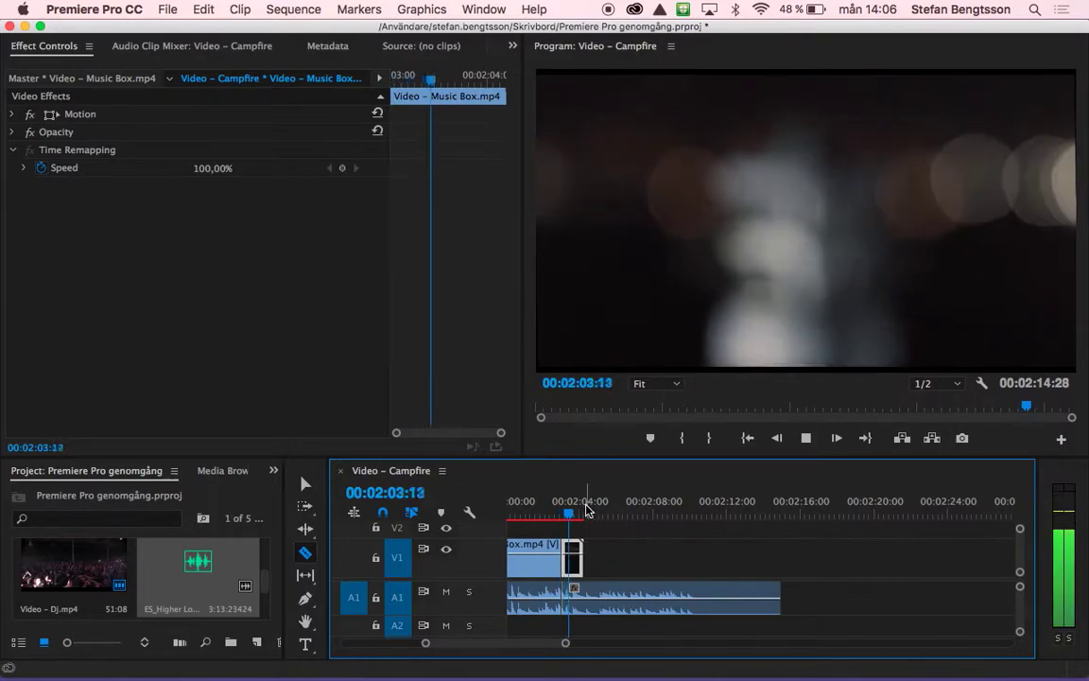
pyautogui.press('space')
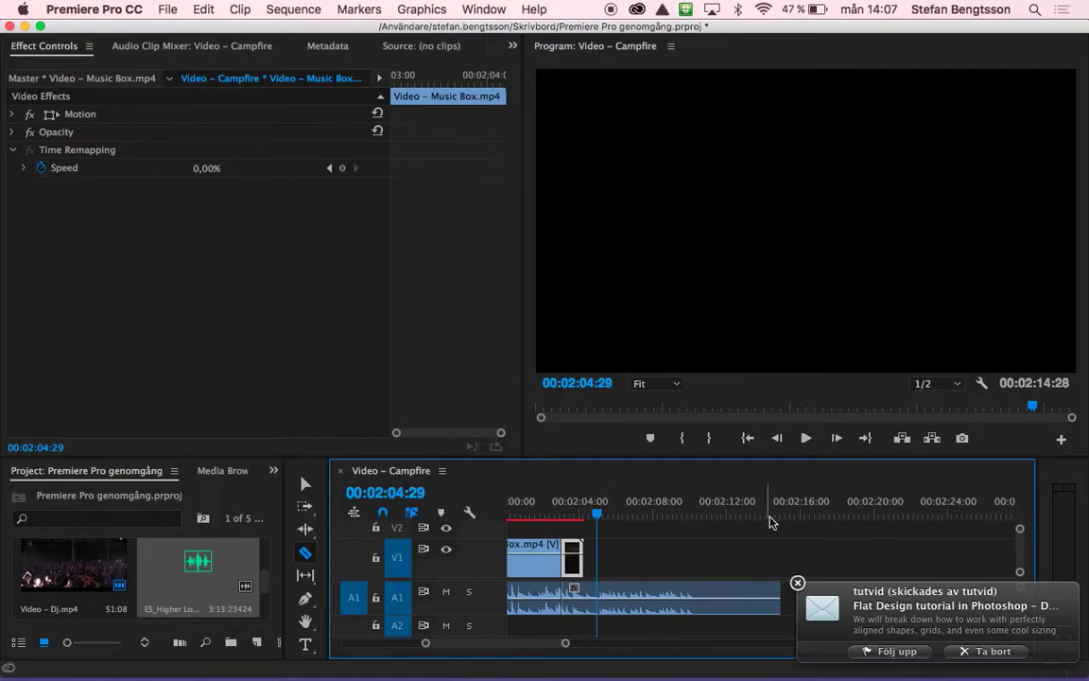
pyautogui.click(800, 580)
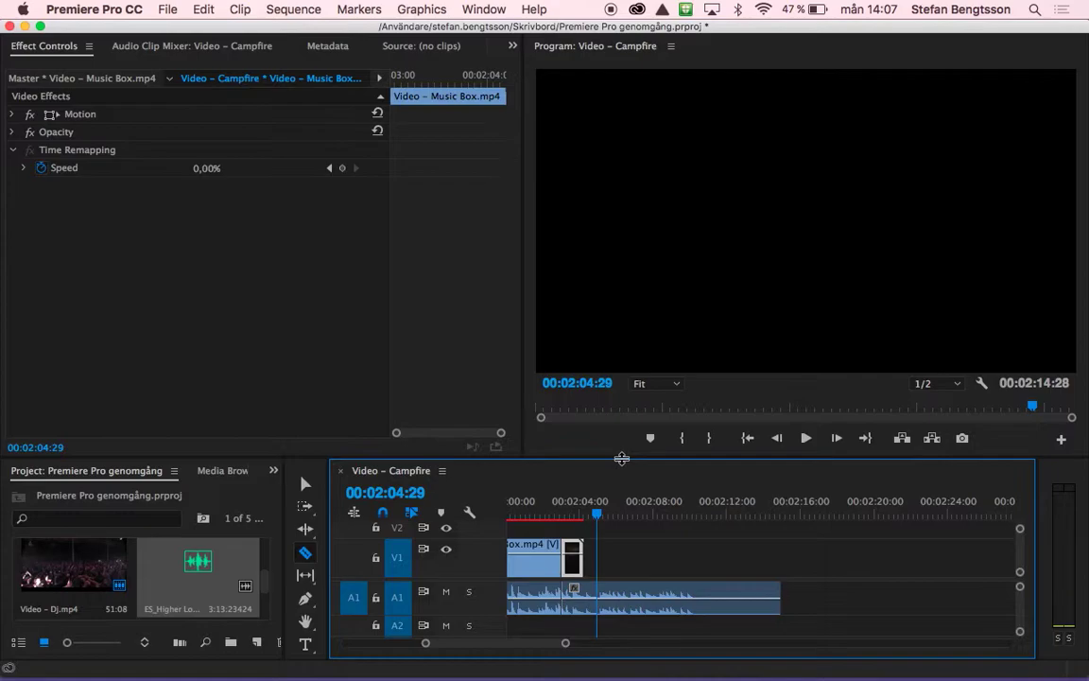
# Step: Reset the Music Box clip to 100% speed (00:00:11:27) and return to the Selection tool
pyautogui.rightClick(567, 560)
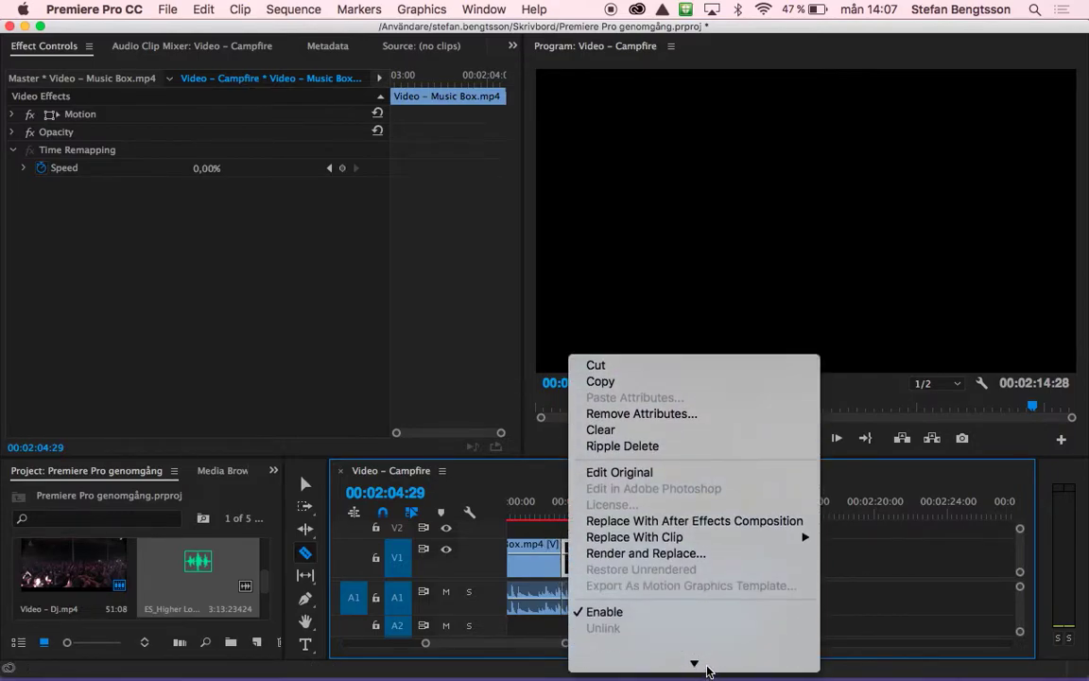
pyautogui.click(690, 521)
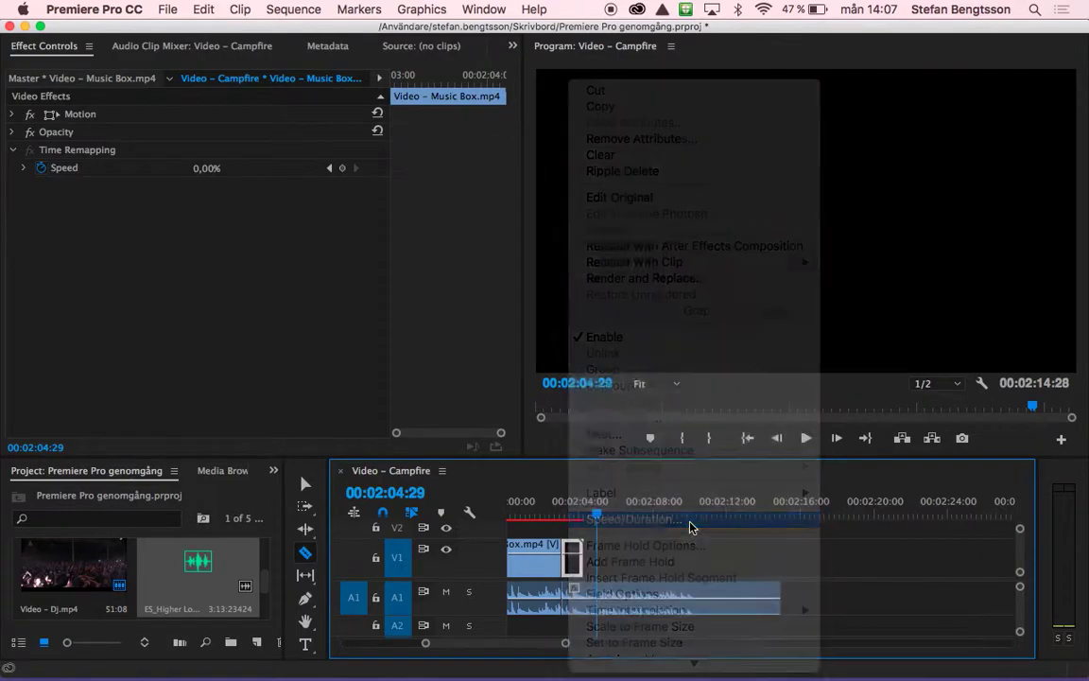
pyautogui.write('100')
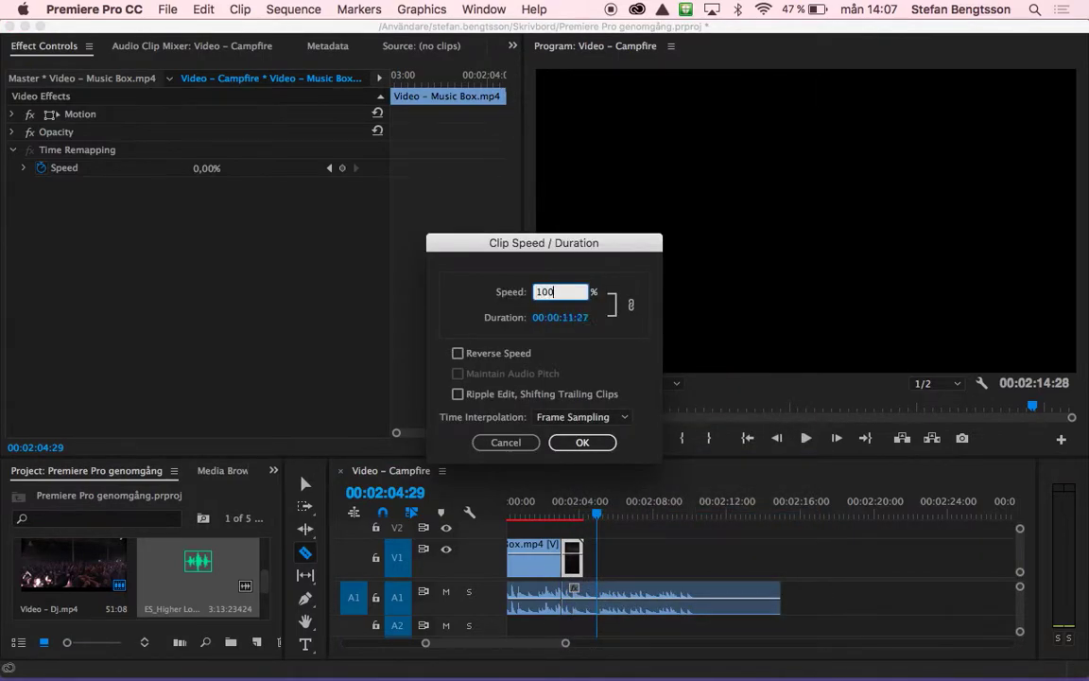
pyautogui.click(583, 443)
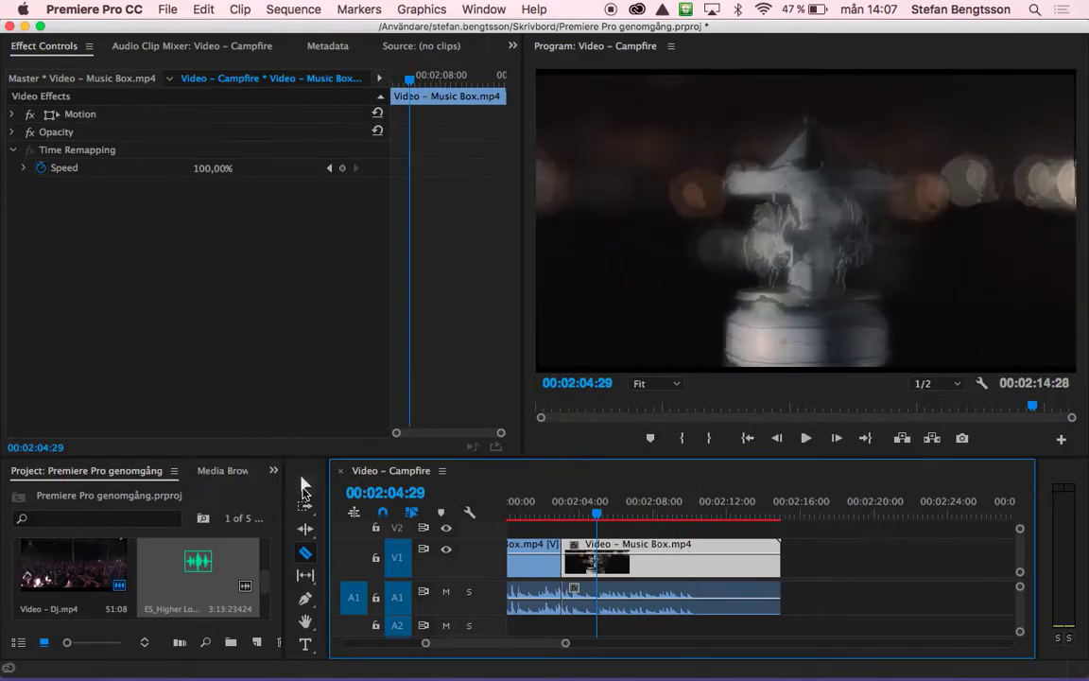
pyautogui.click(306, 483)
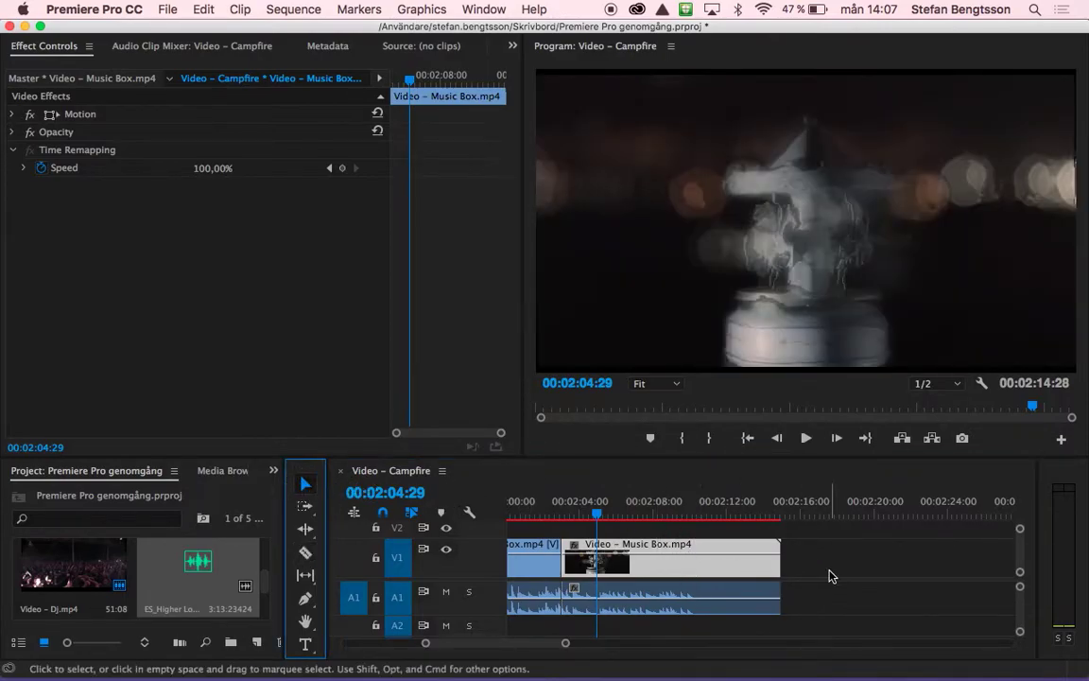
# Step: Select the Music Box video and audio clips and link them together
pyautogui.click(756, 605)
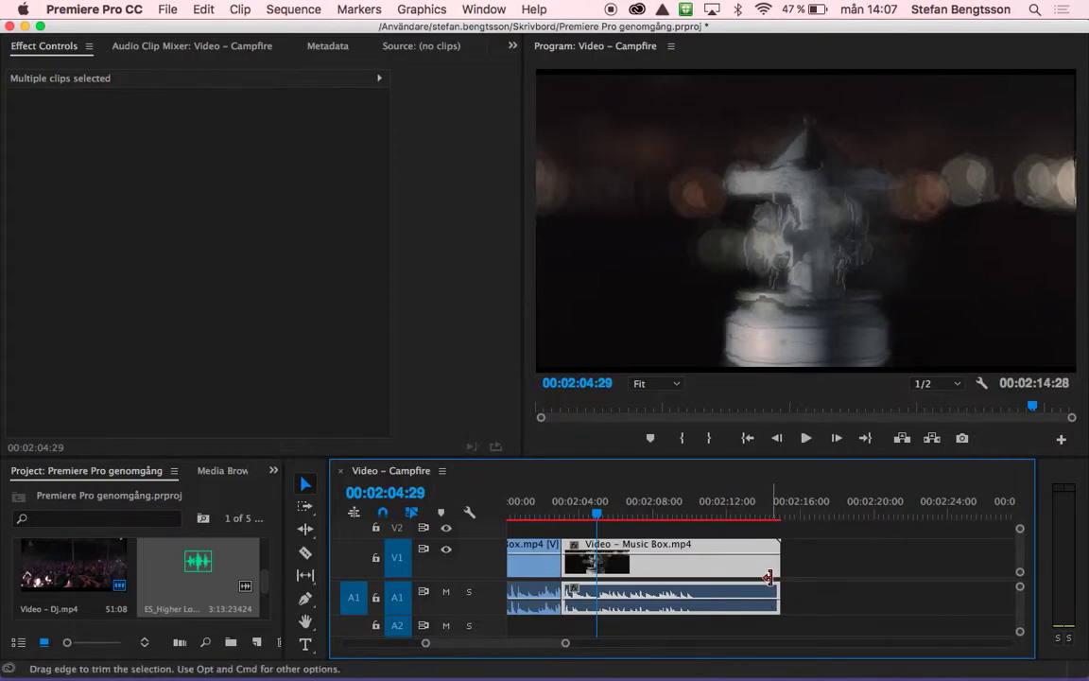
pyautogui.rightClick(761, 567)
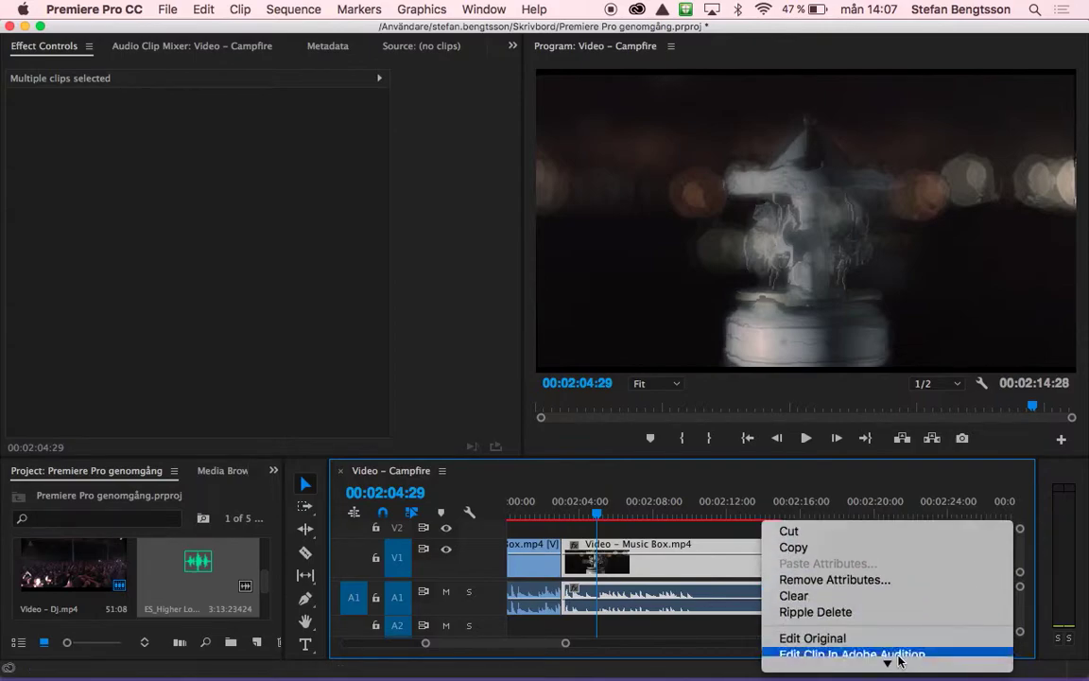
pyautogui.moveTo(898, 660)
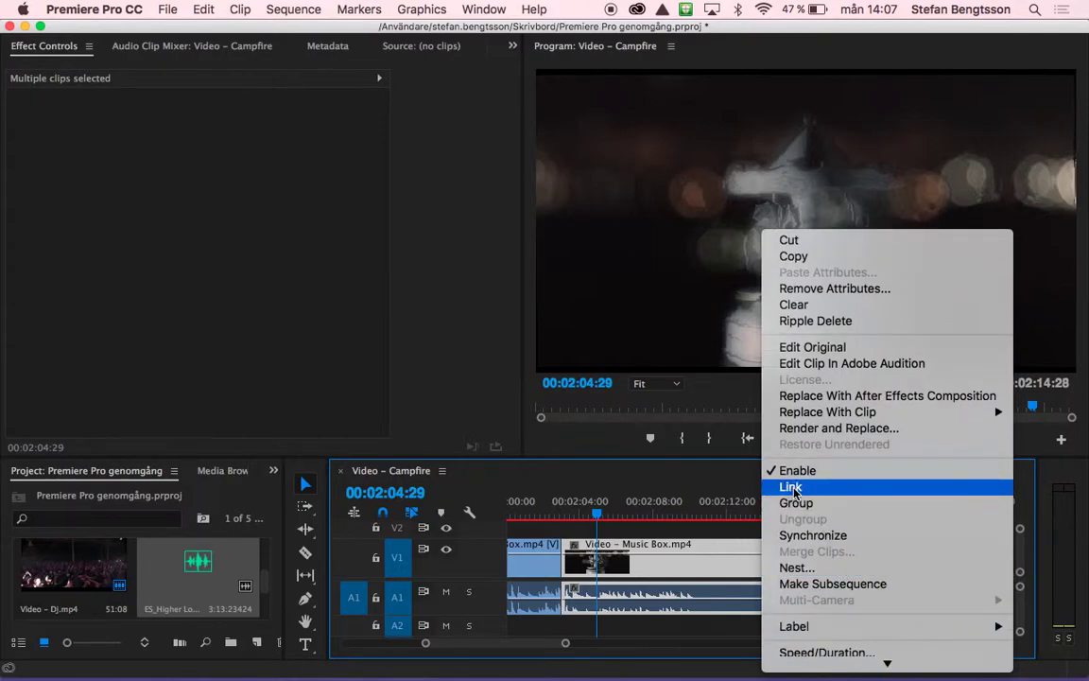
pyautogui.click(794, 488)
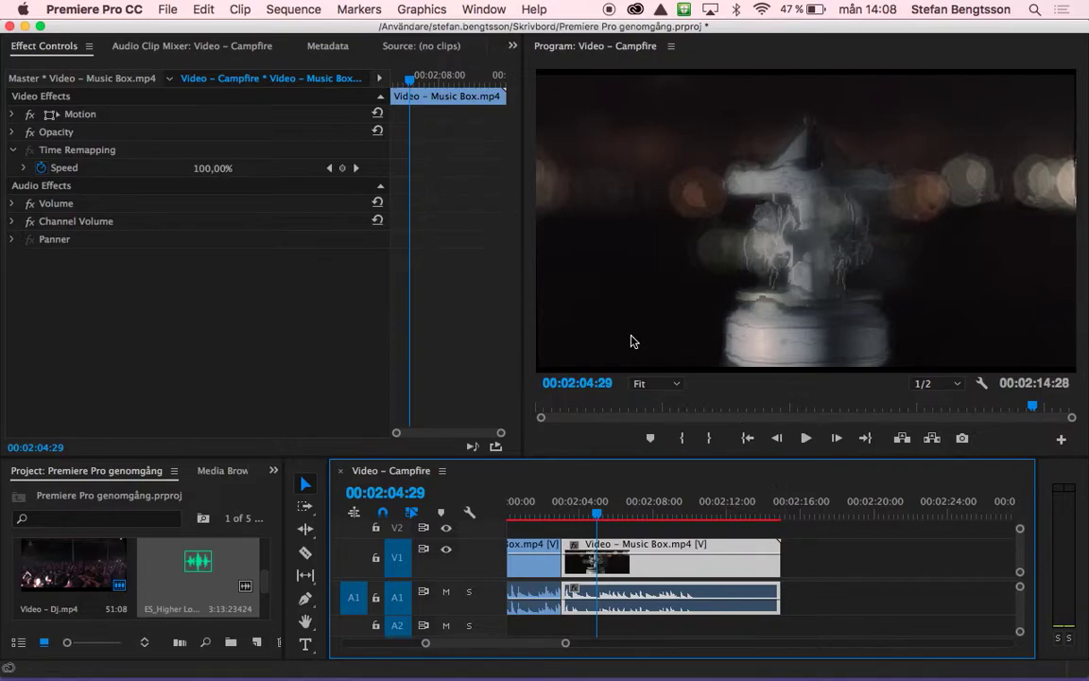
# Step: Start a File > Import and browse Skrivbord > Mallar ITG > logos > Nya ITG-loggan
pyautogui.click(171, 8)
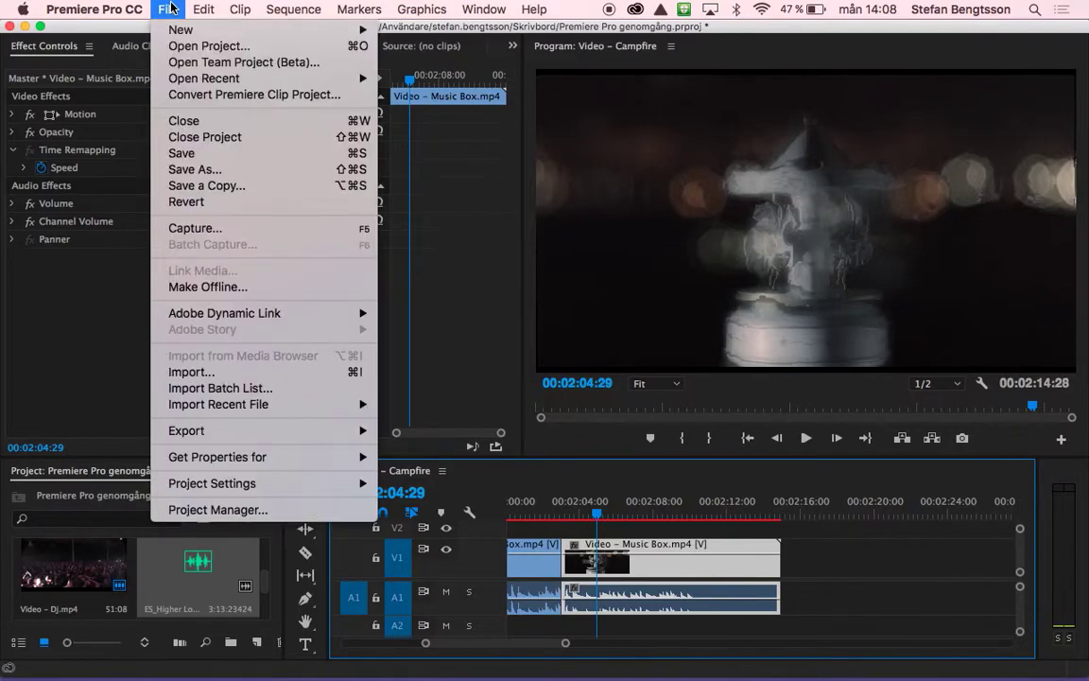
pyautogui.click(189, 370)
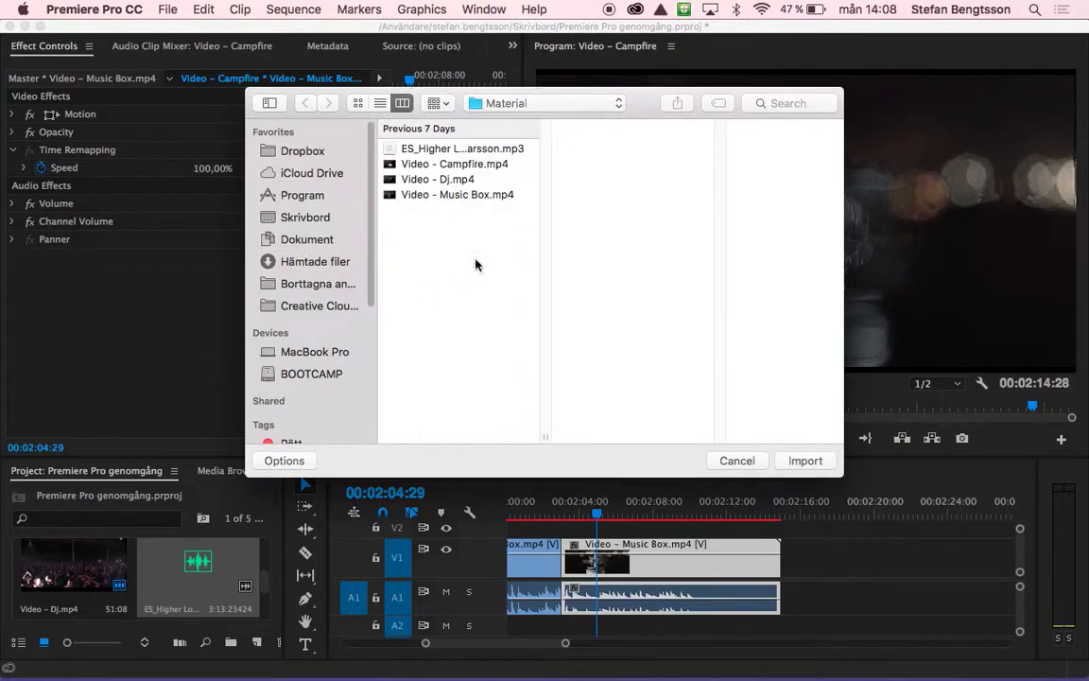
pyautogui.click(326, 218)
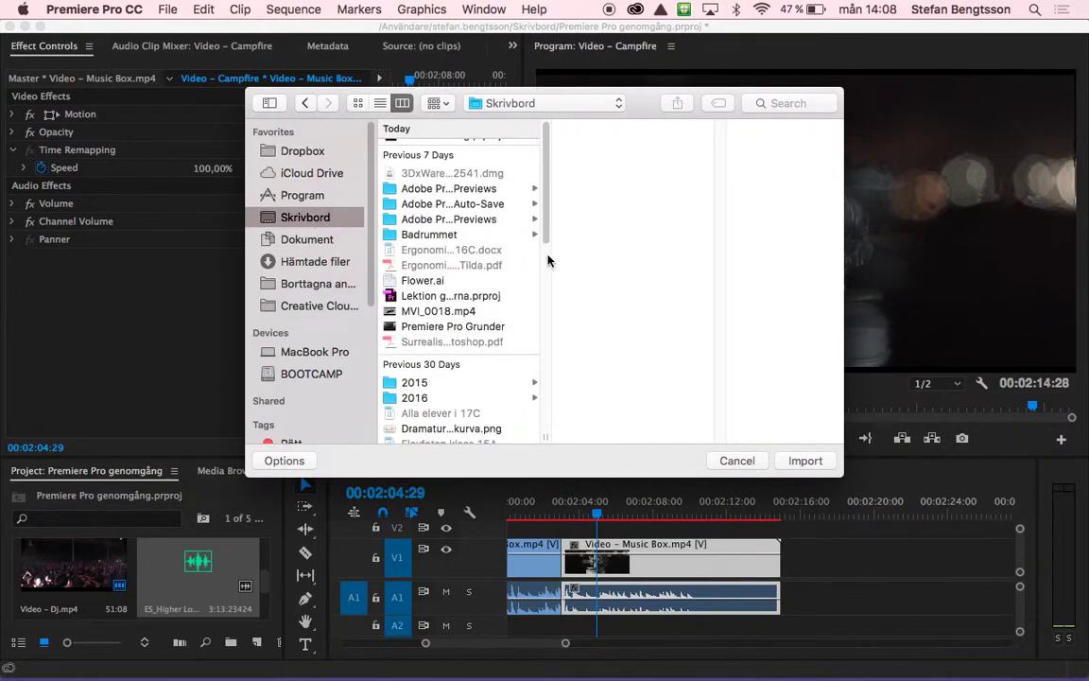
pyautogui.moveTo(843, 475); pyautogui.dragTo(1065, 641)
pyautogui.moveTo(247, 93); pyautogui.dragTo(198, 26)
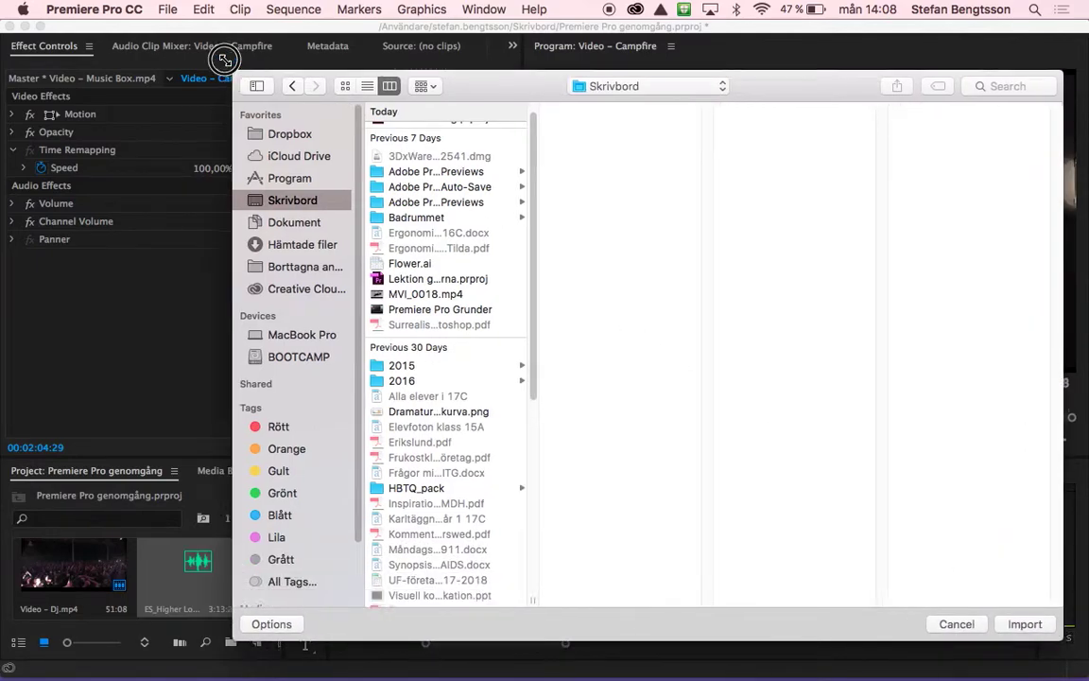
pyautogui.scroll(-5, 497, 452)
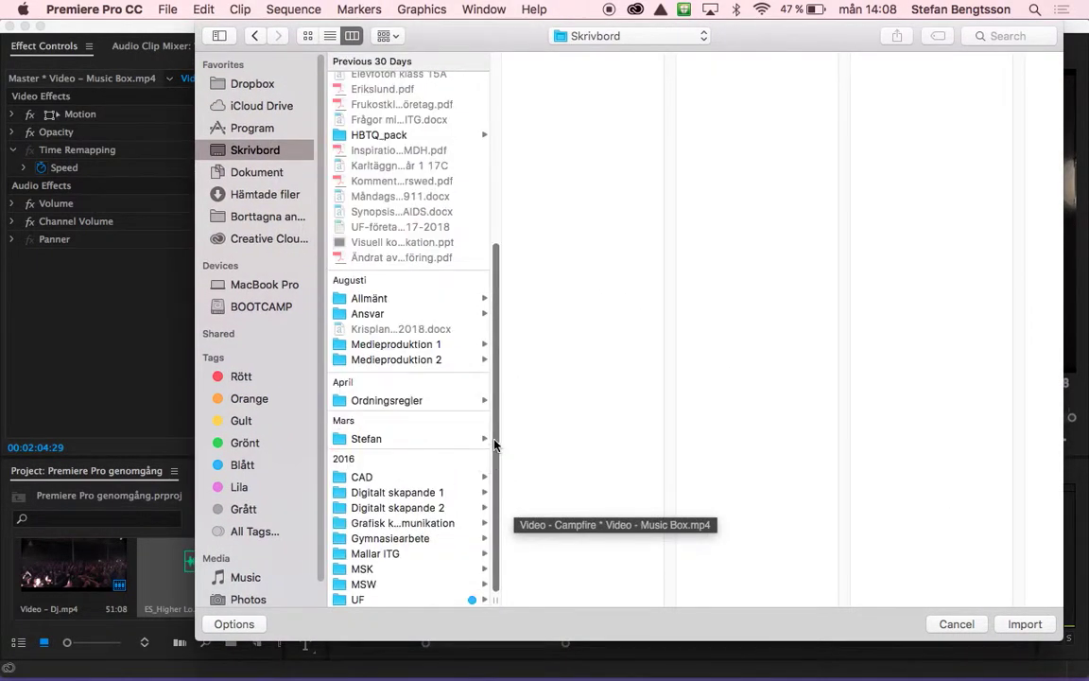
pyautogui.click(388, 551)
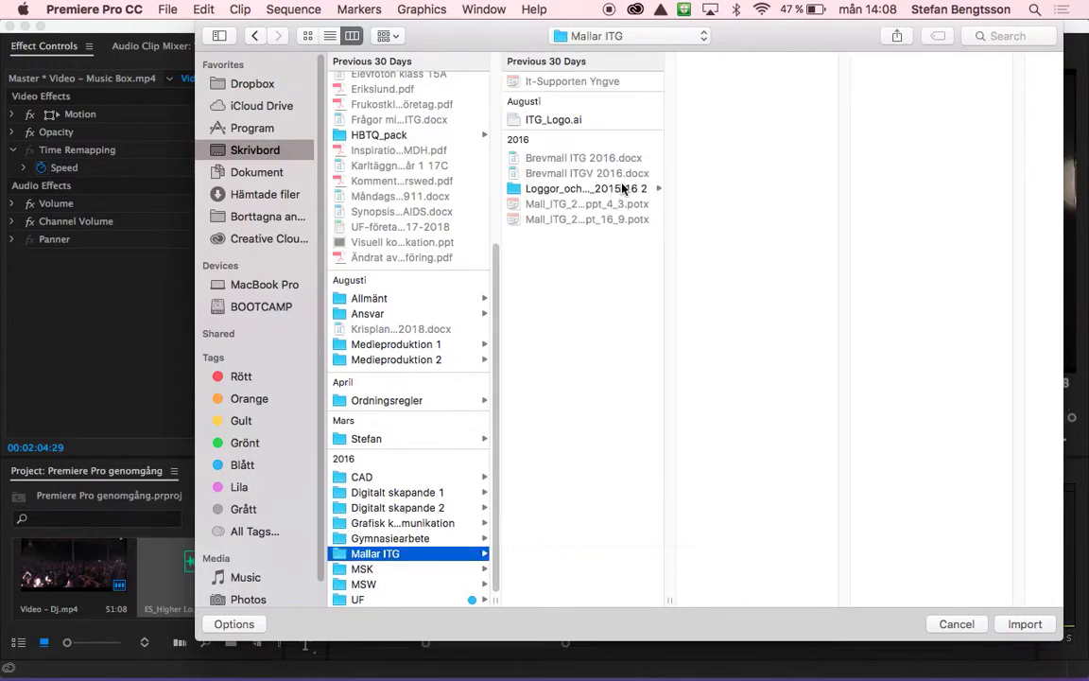
pyautogui.click(605, 189)
pyautogui.click(759, 81)
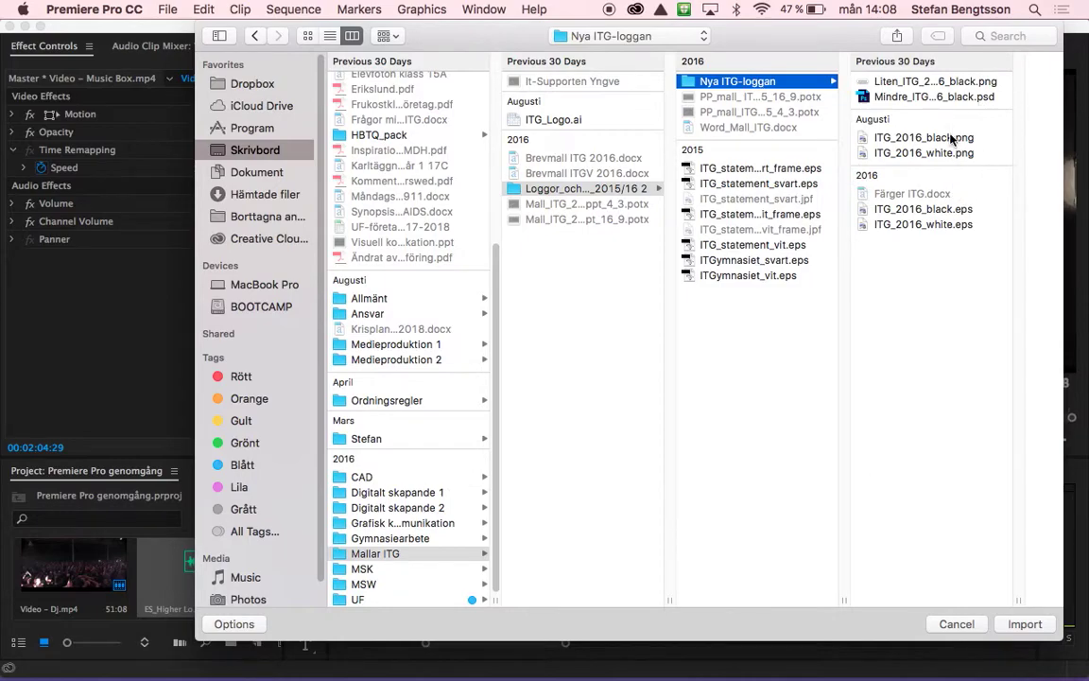
# Step: Compare the ITG logo files and import ITG_2016_black.png
pyautogui.click(943, 97)
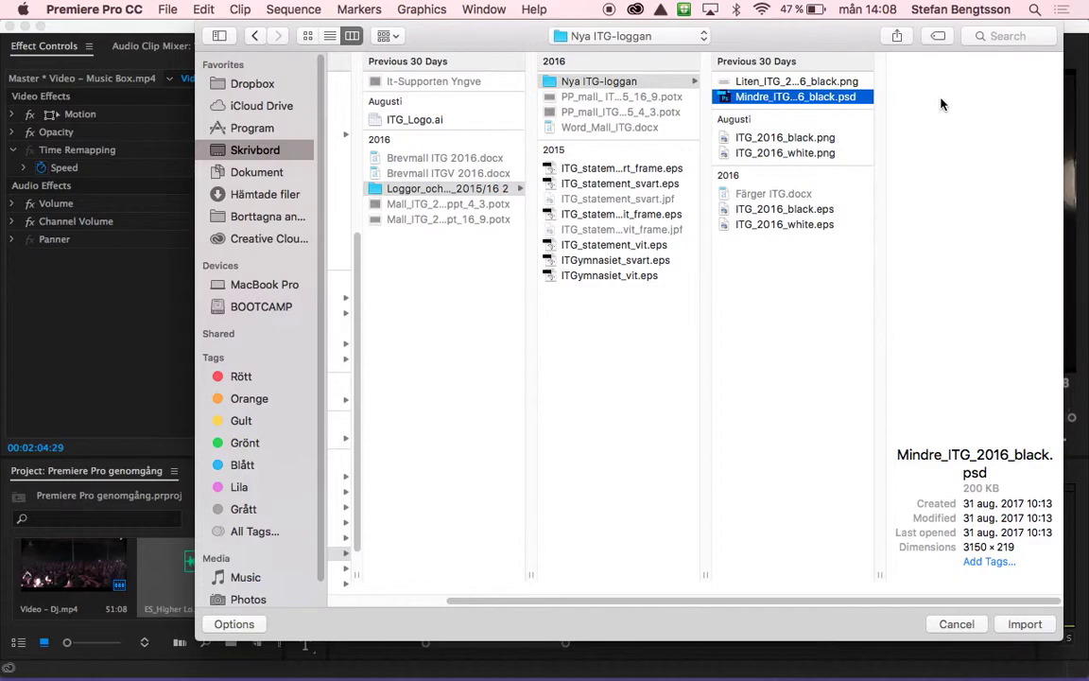
pyautogui.click(818, 138)
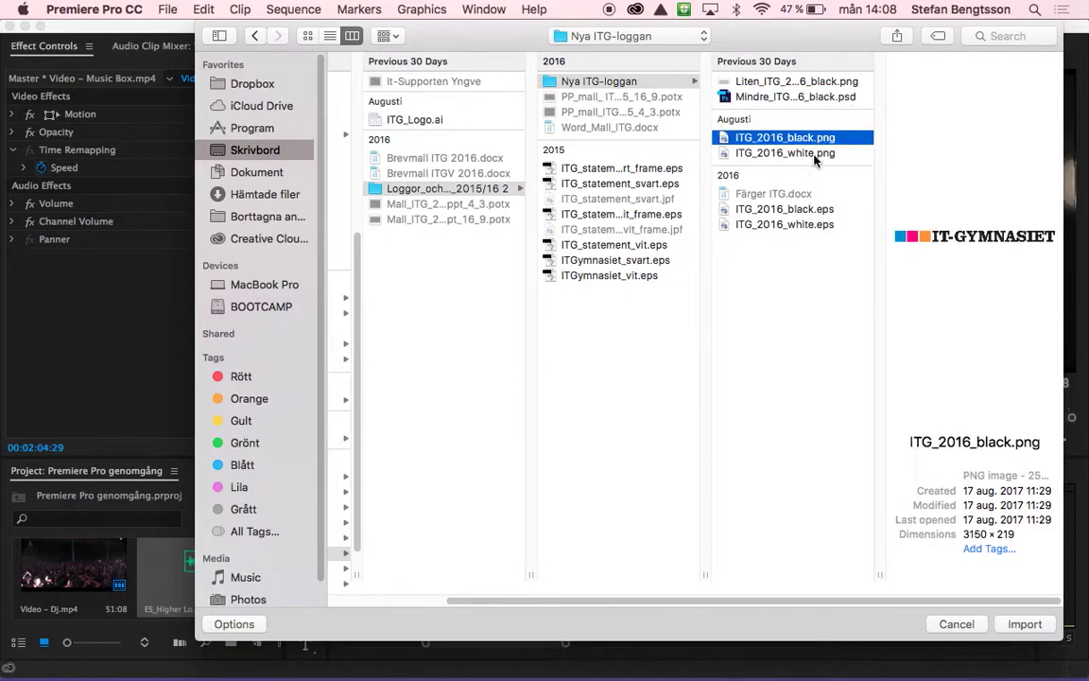
pyautogui.click(814, 153)
pyautogui.click(794, 138)
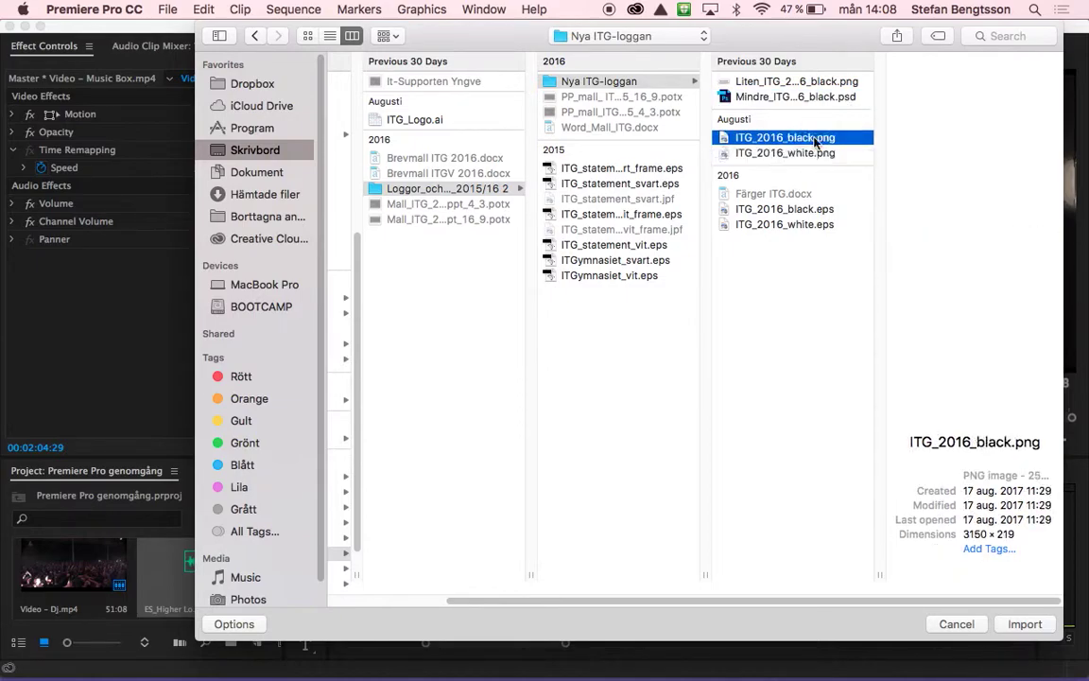
pyautogui.click(803, 208)
pyautogui.click(808, 225)
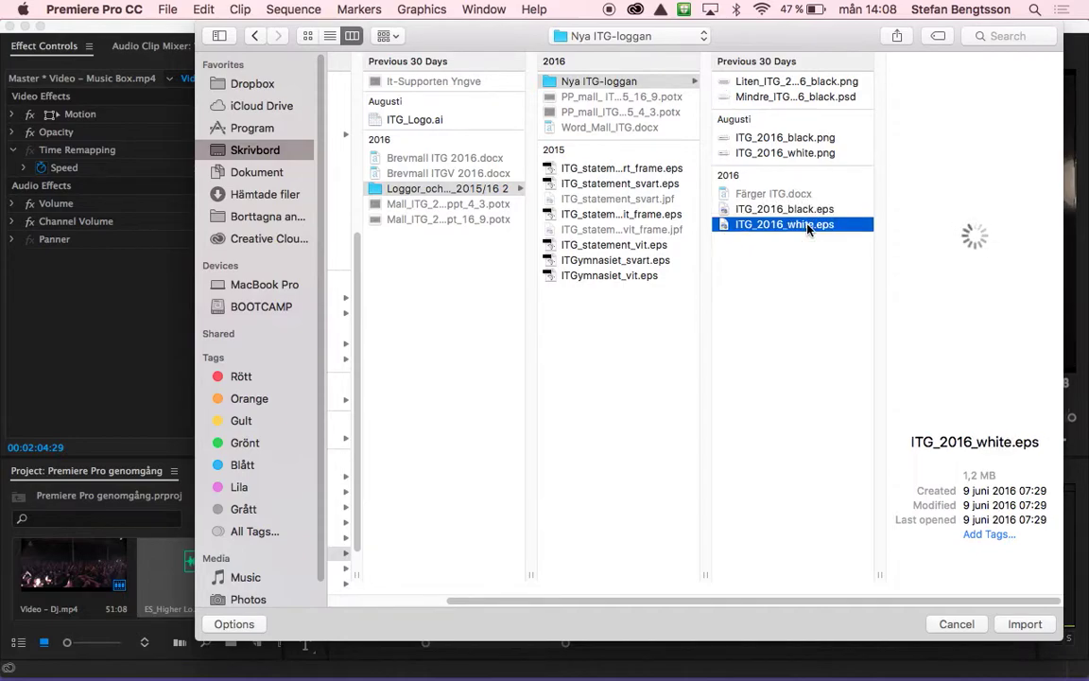
pyautogui.click(792, 154)
pyautogui.click(782, 138)
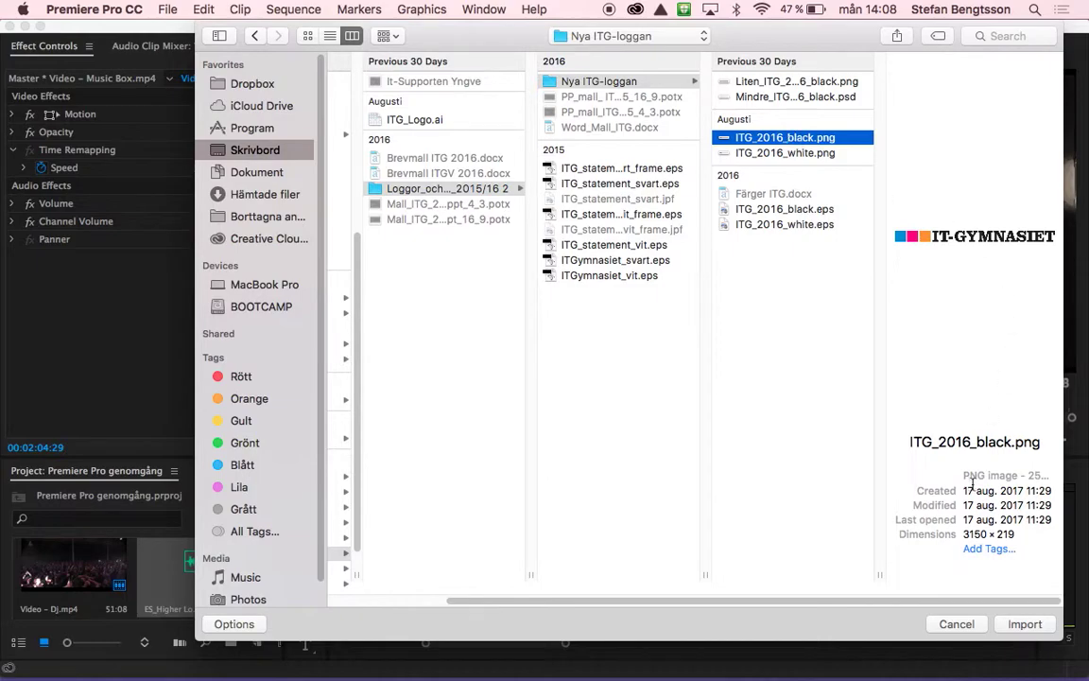
pyautogui.click(1025, 624)
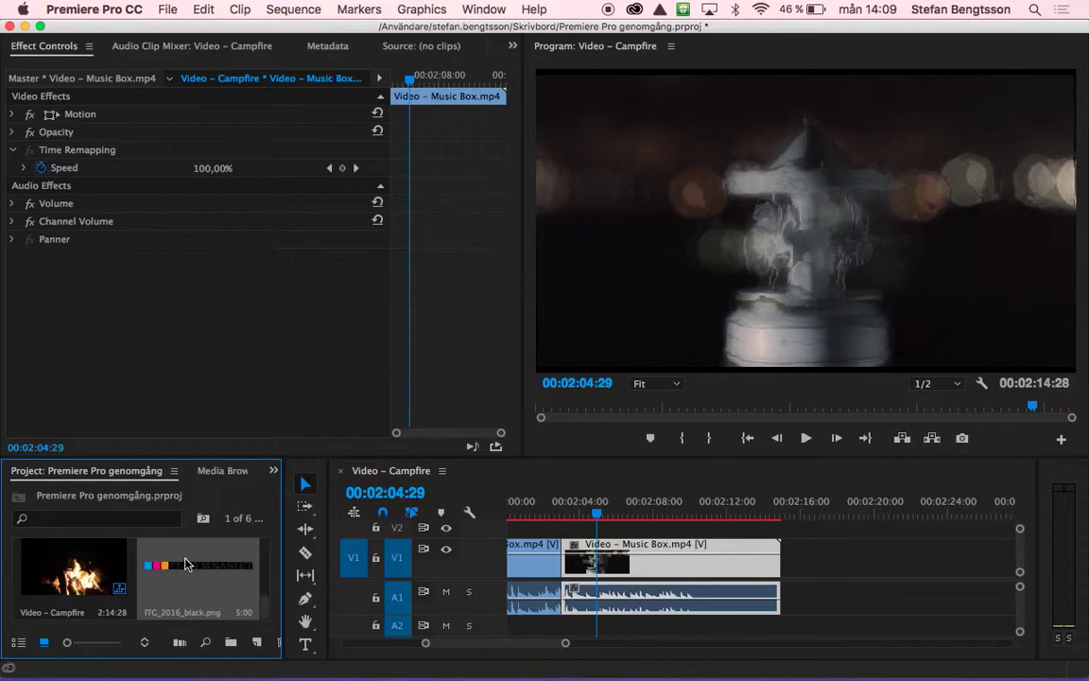
# Step: Place ITG_2016_black.png on track V2 above the video clips
pyautogui.moveTo(186, 556)
pyautogui.mouseDown()
pyautogui.moveTo(323, 542)
pyautogui.moveTo(535, 589)
pyautogui.moveTo(567, 465)
pyautogui.mouseUp()
pyautogui.moveTo(467, 580); pyautogui.dragTo(466, 589)
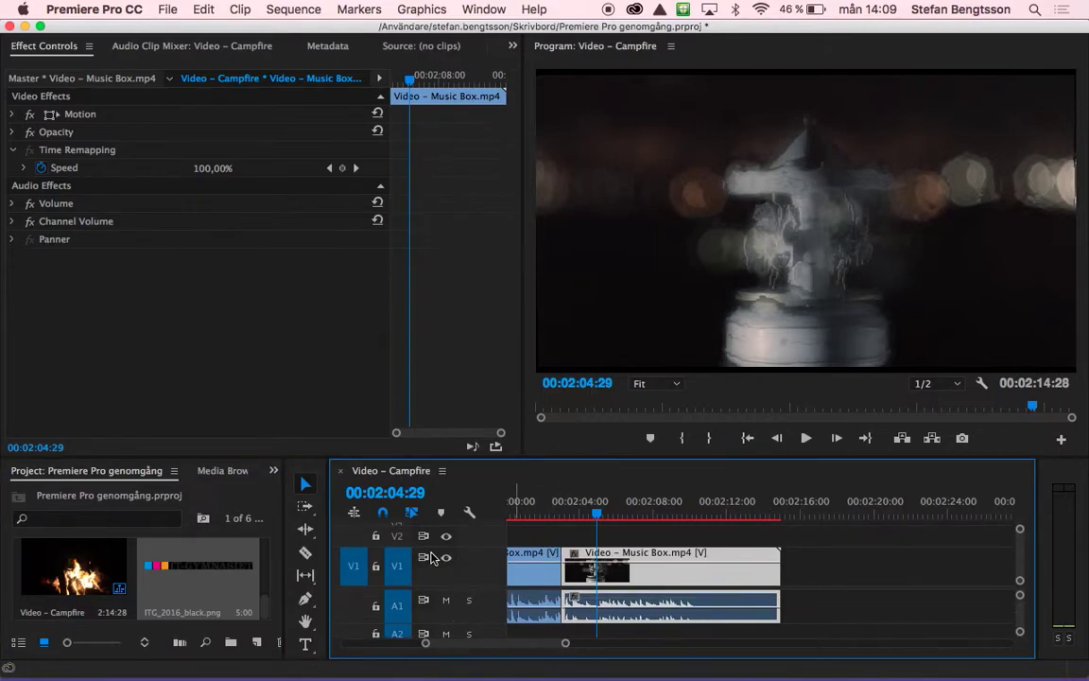
pyautogui.moveTo(462, 587); pyautogui.dragTo(463, 595)
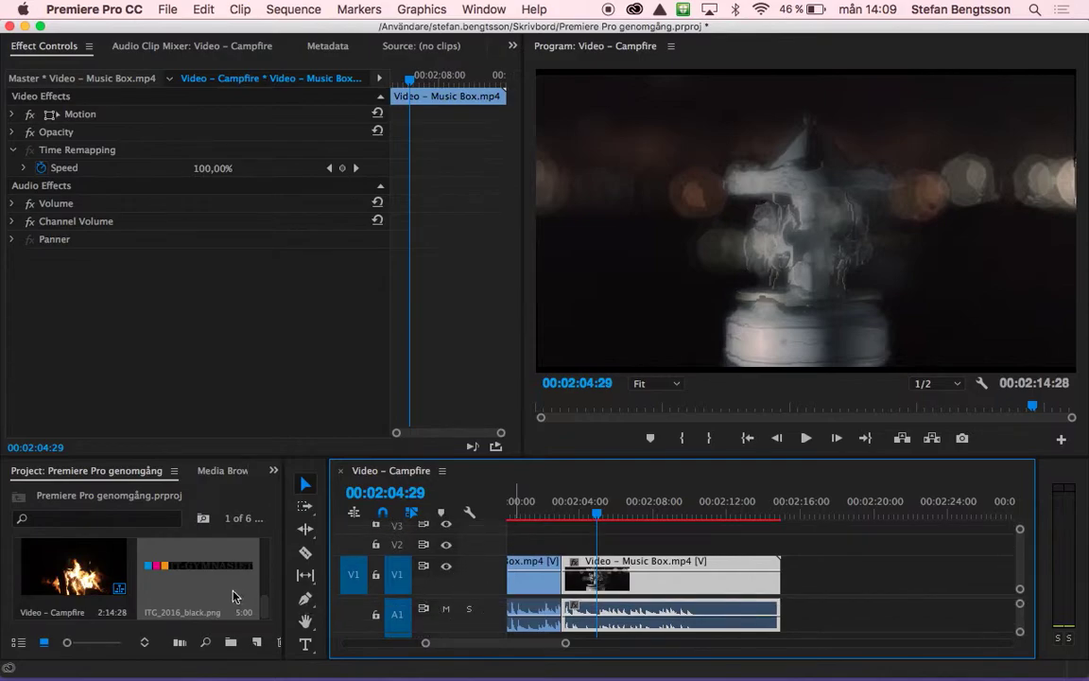
pyautogui.moveTo(203, 572); pyautogui.dragTo(511, 546)
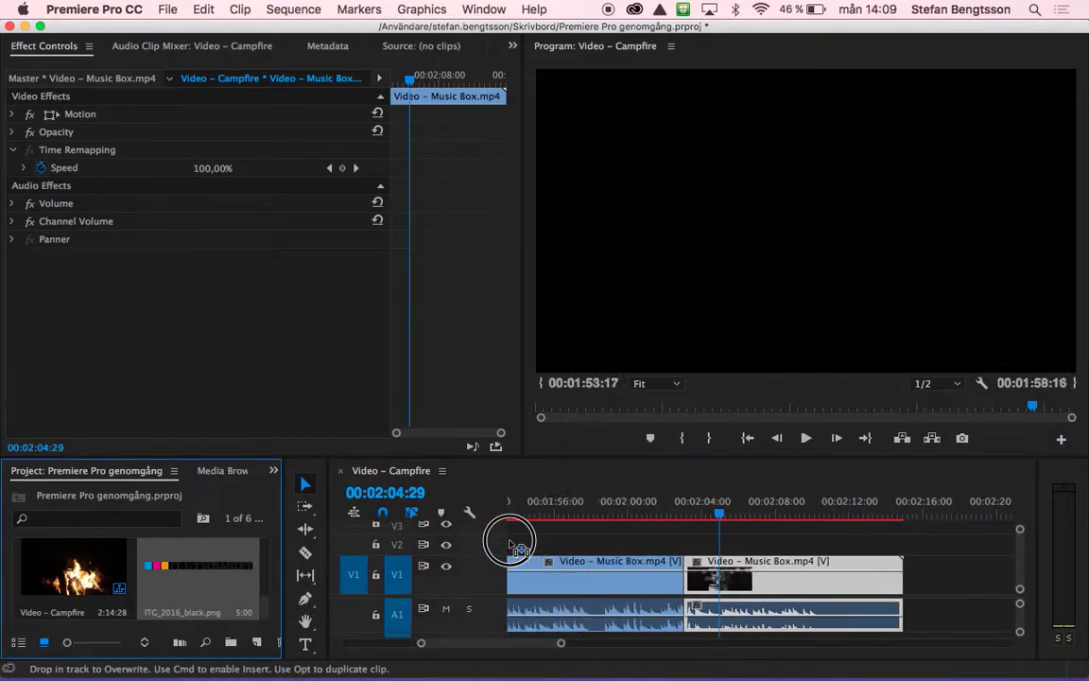
pyautogui.moveTo(510, 546); pyautogui.dragTo(587, 548)
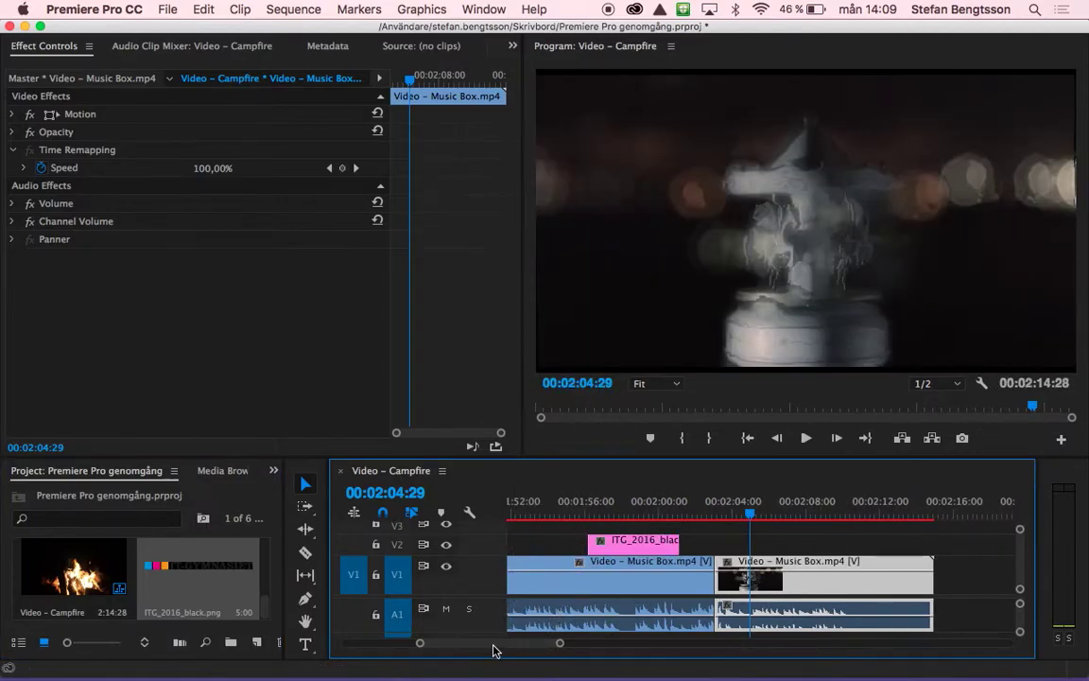
# Step: Stretch the logo clip to span the full 00:02:14:28 sequence
pyautogui.moveTo(487, 643)
pyautogui.mouseDown()
pyautogui.moveTo(412, 646)
pyautogui.moveTo(494, 638)
pyautogui.mouseUp()
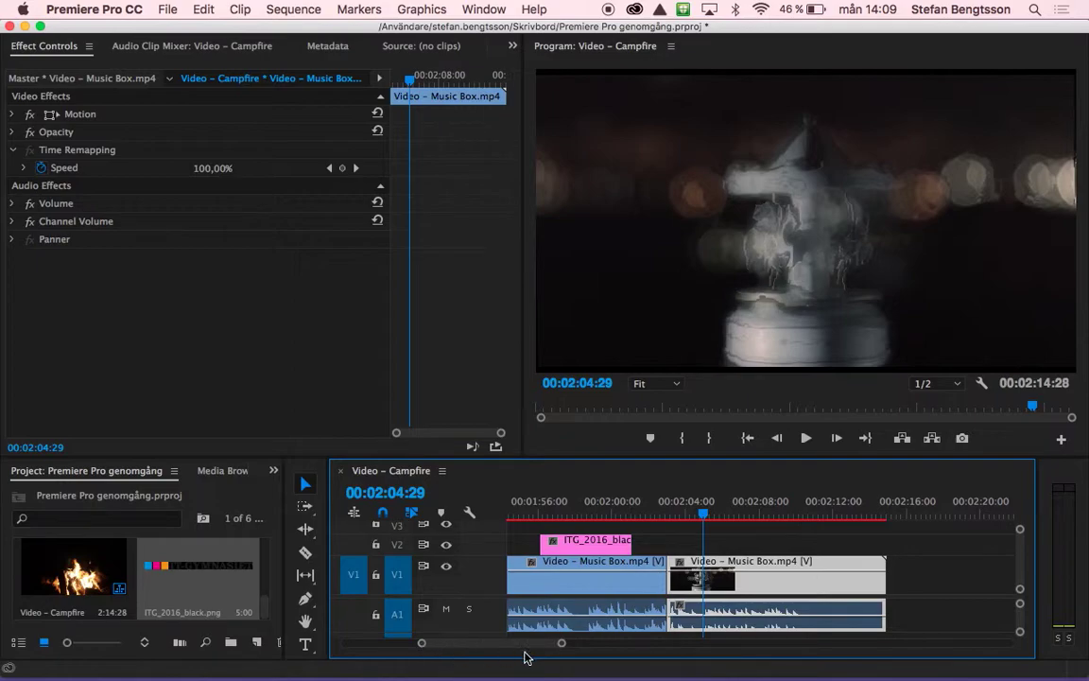
pyautogui.moveTo(561, 643); pyautogui.dragTo(638, 643)
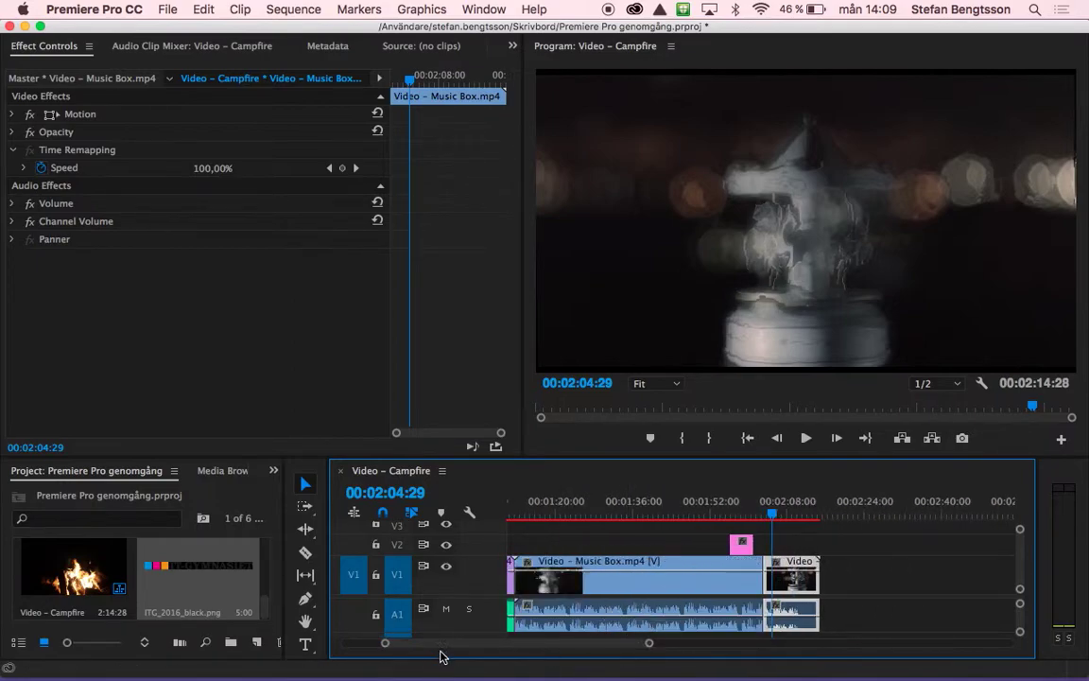
pyautogui.moveTo(442, 651); pyautogui.dragTo(400, 647)
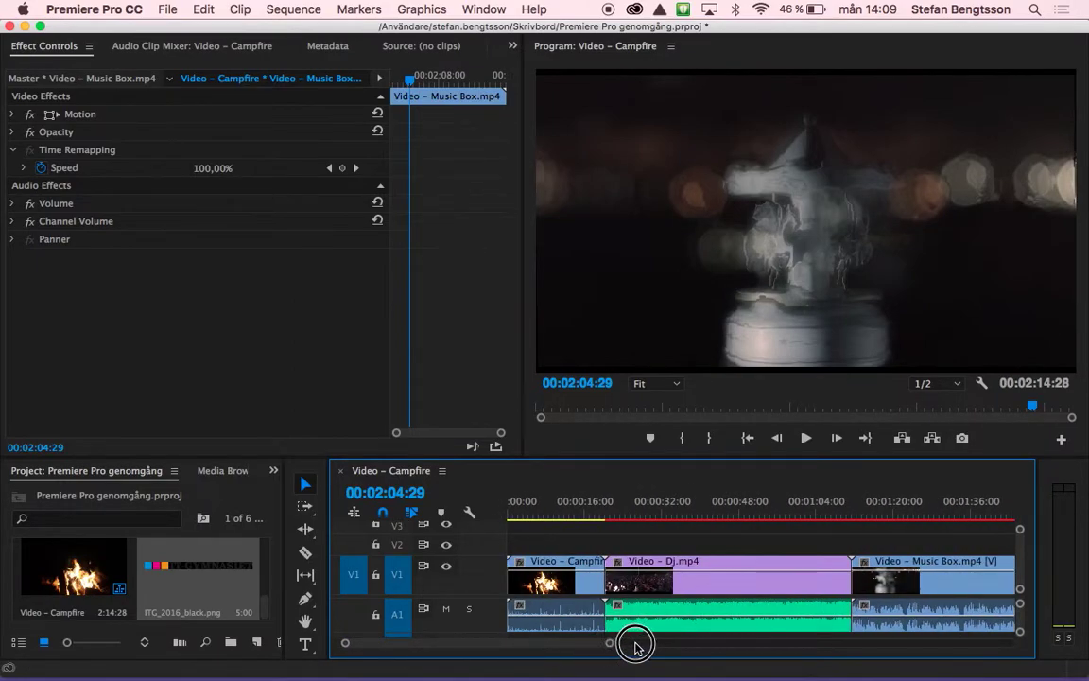
pyautogui.moveTo(610, 643); pyautogui.dragTo(656, 643)
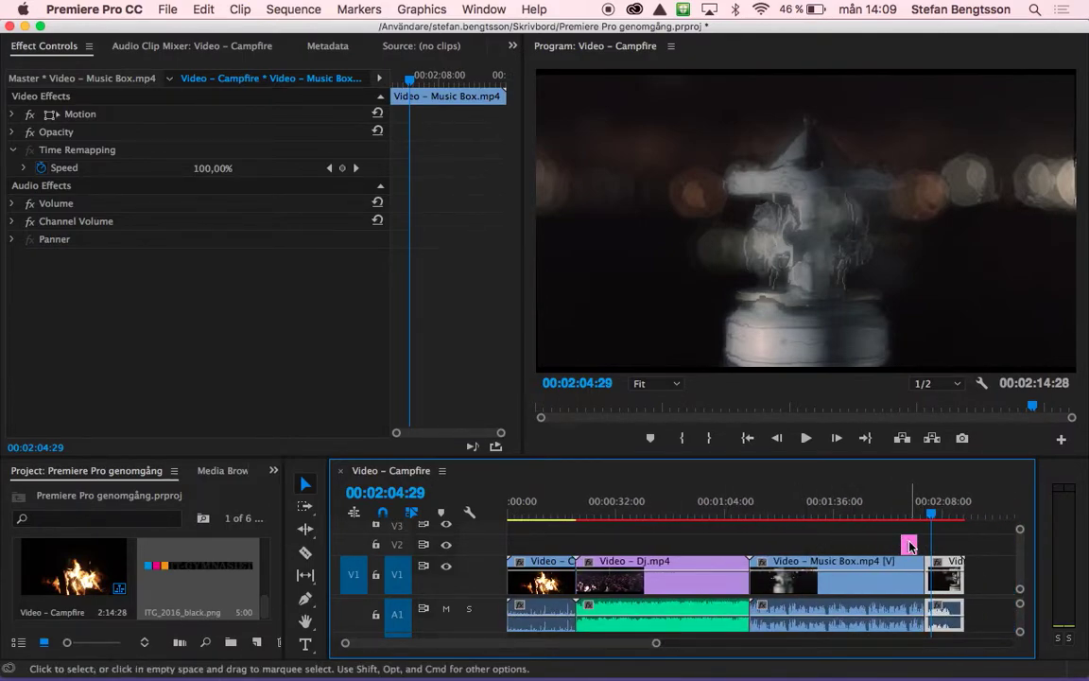
pyautogui.moveTo(932, 513); pyautogui.dragTo(909, 513)
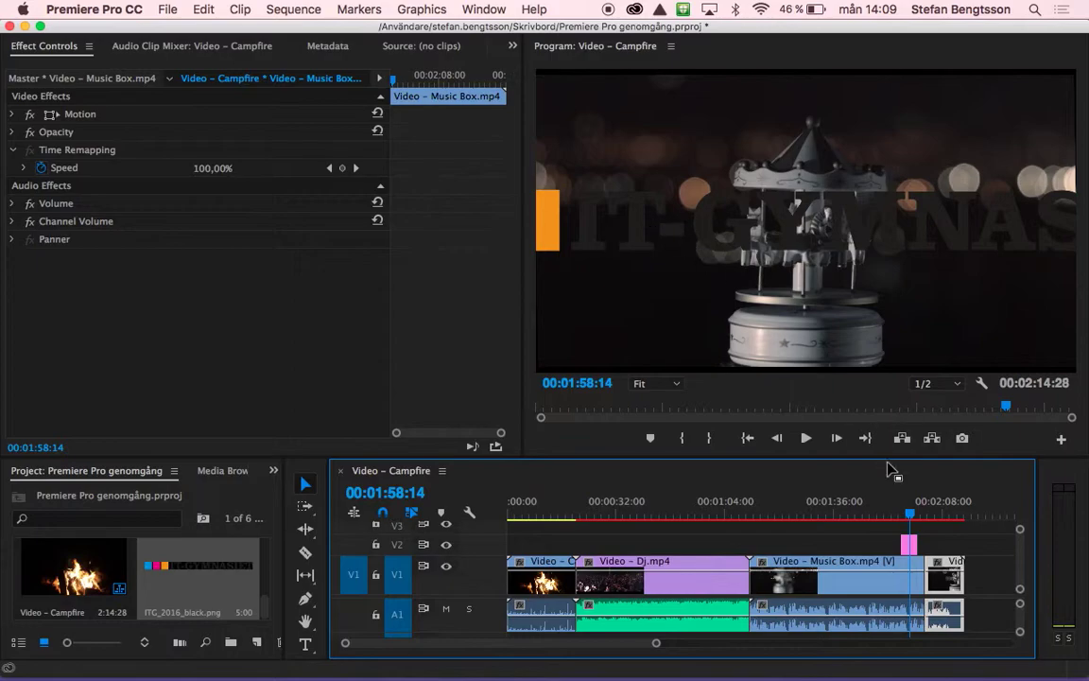
pyautogui.moveTo(917, 545)
pyautogui.mouseDown()
pyautogui.moveTo(963, 544)
pyautogui.moveTo(507, 545)
pyautogui.mouseUp()
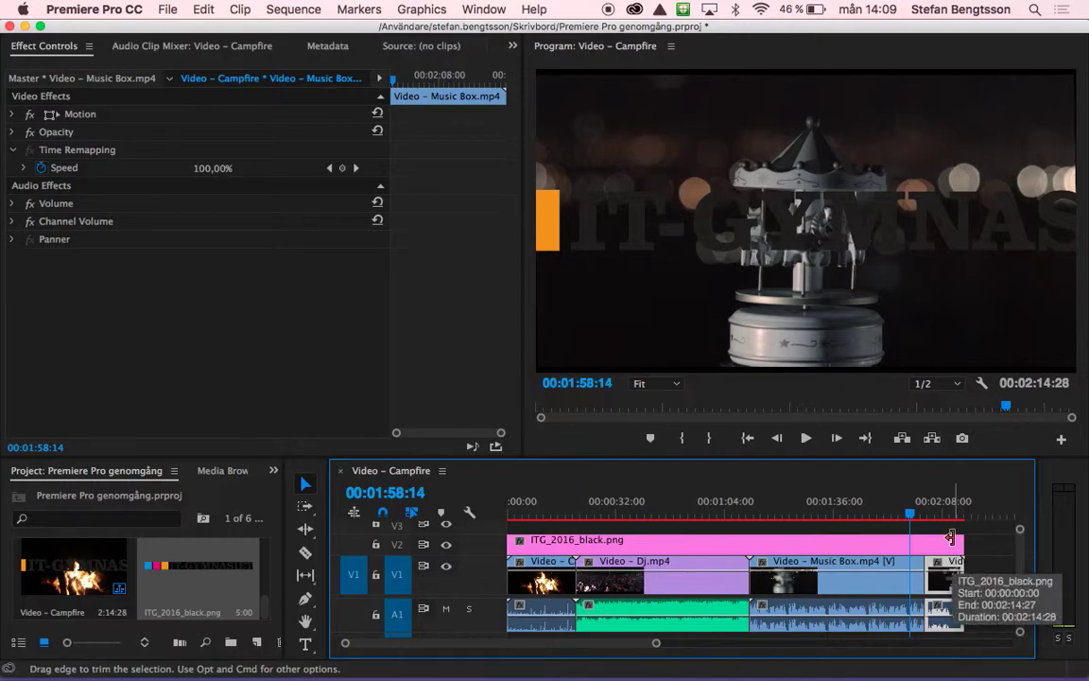
# Step: Apply Scale to Frame Size to the ITG_2016_black.png clip on V2
pyautogui.rightClick(600, 545)
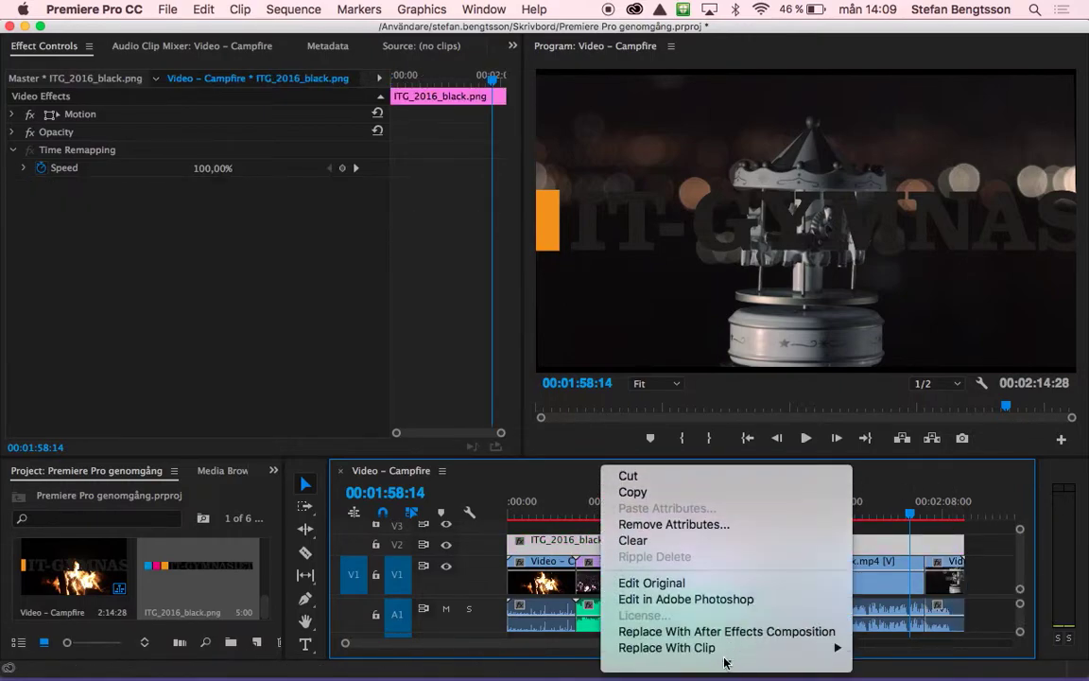
pyautogui.moveTo(720, 484)
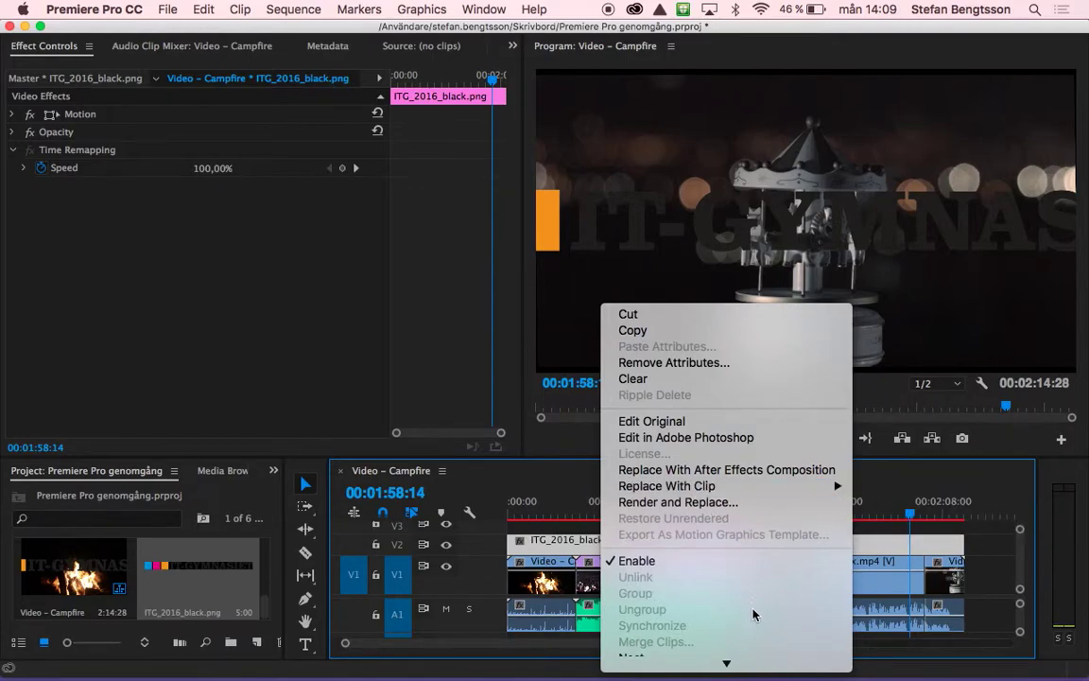
pyautogui.moveTo(729, 660)
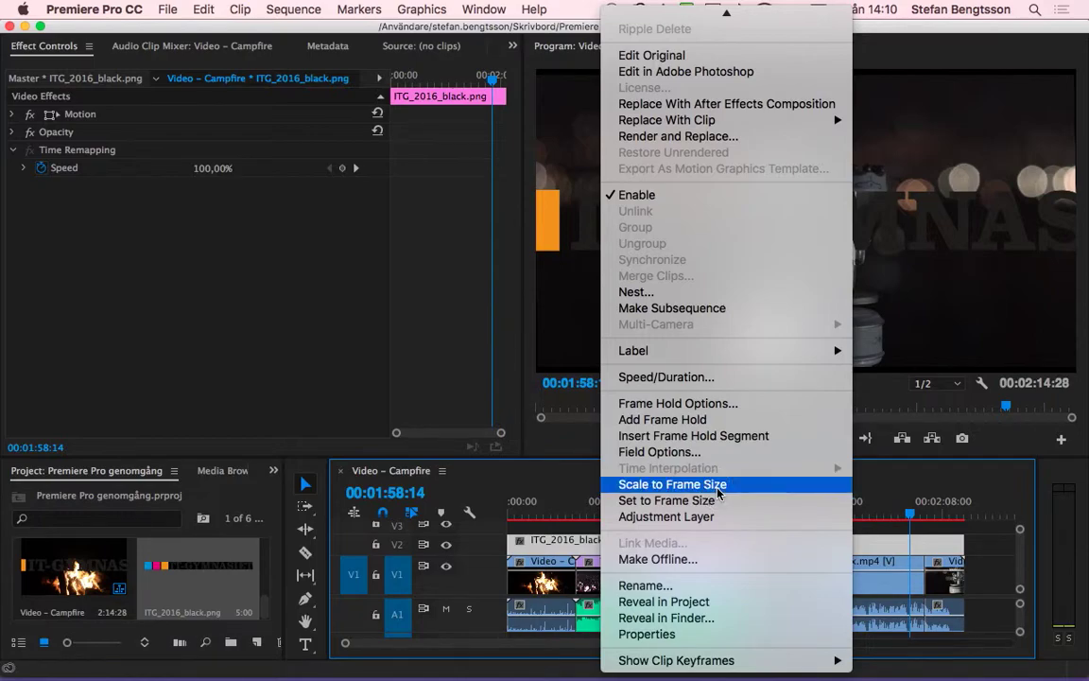
pyautogui.click(717, 488)
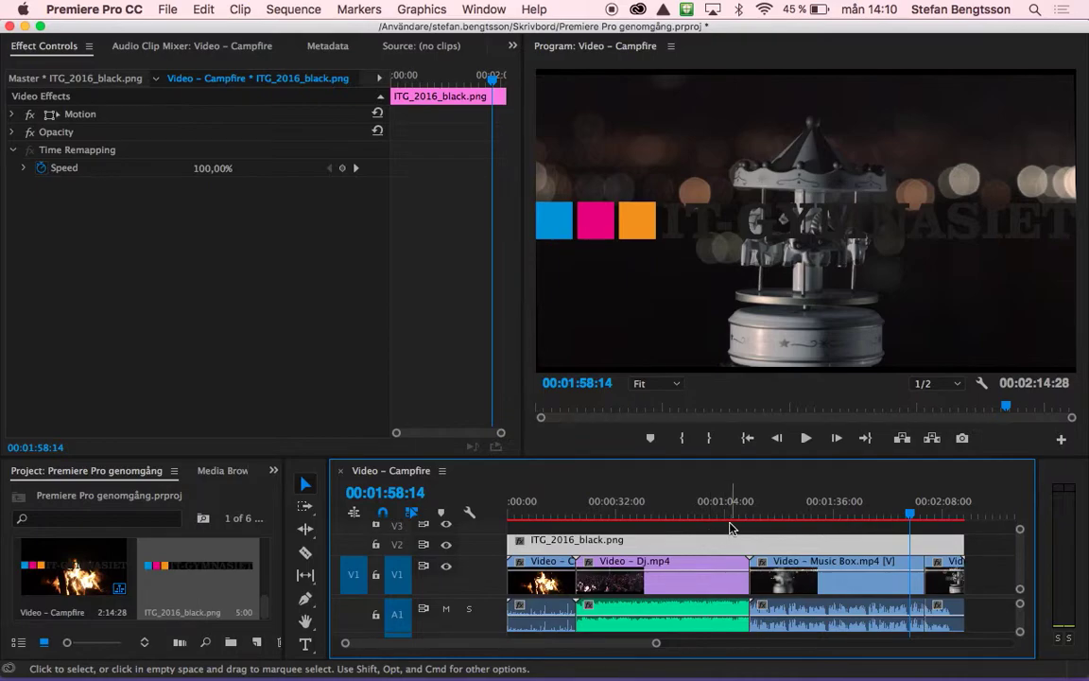
# Step: Set the logo's Motion Scale to 56 and Position to 553, 91
pyautogui.click(567, 546)
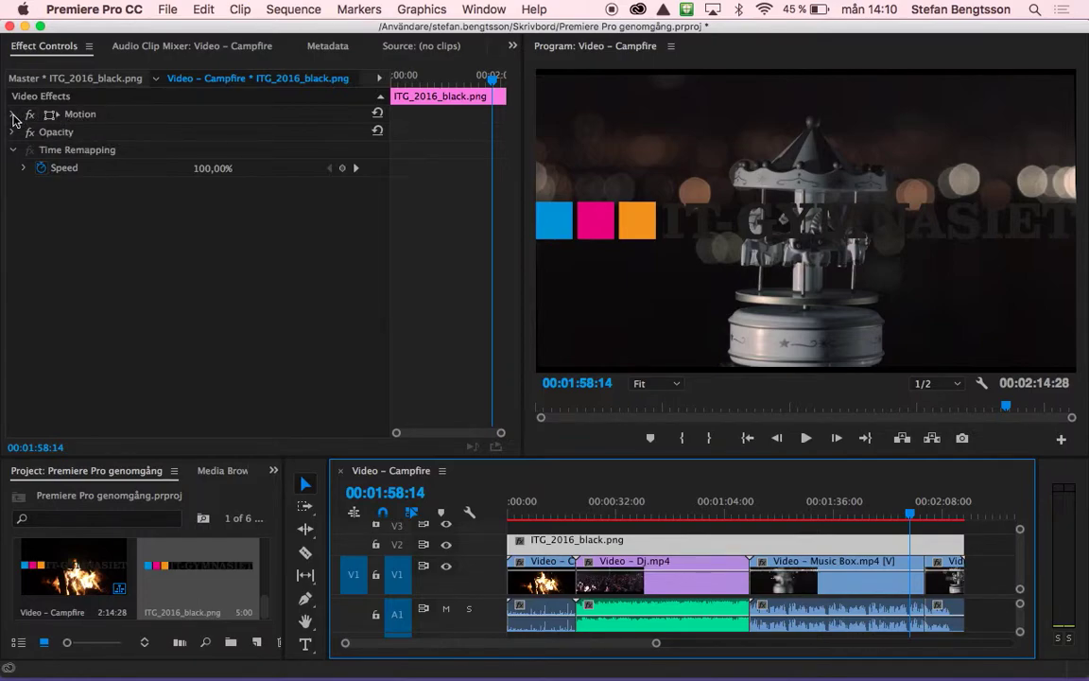
pyautogui.click(13, 114)
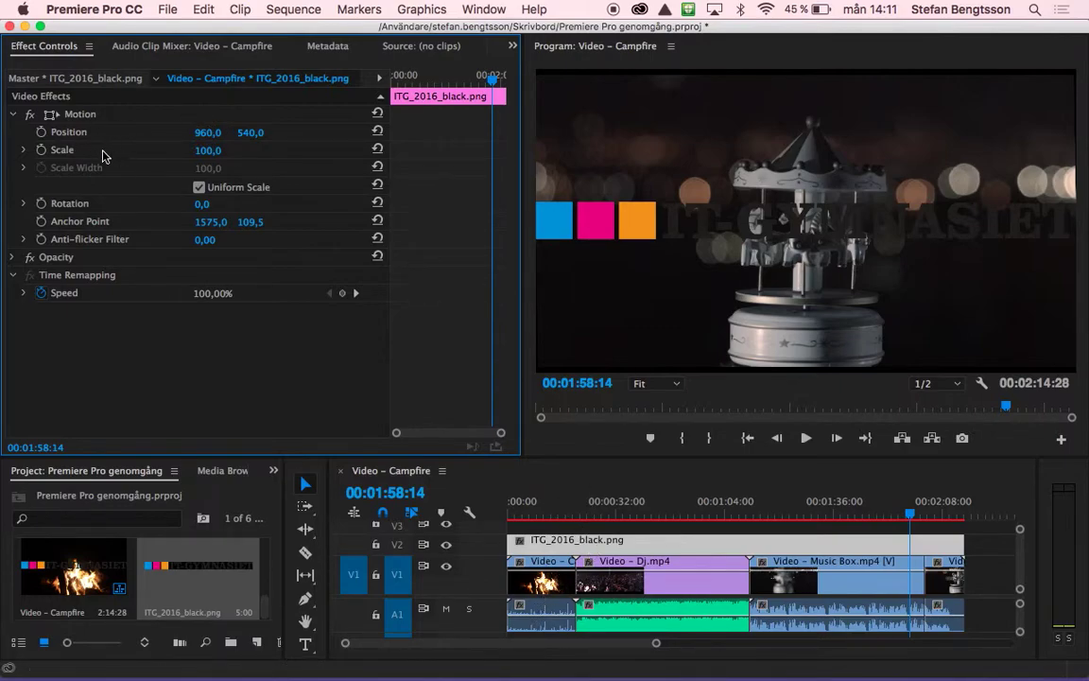
pyautogui.click(23, 150)
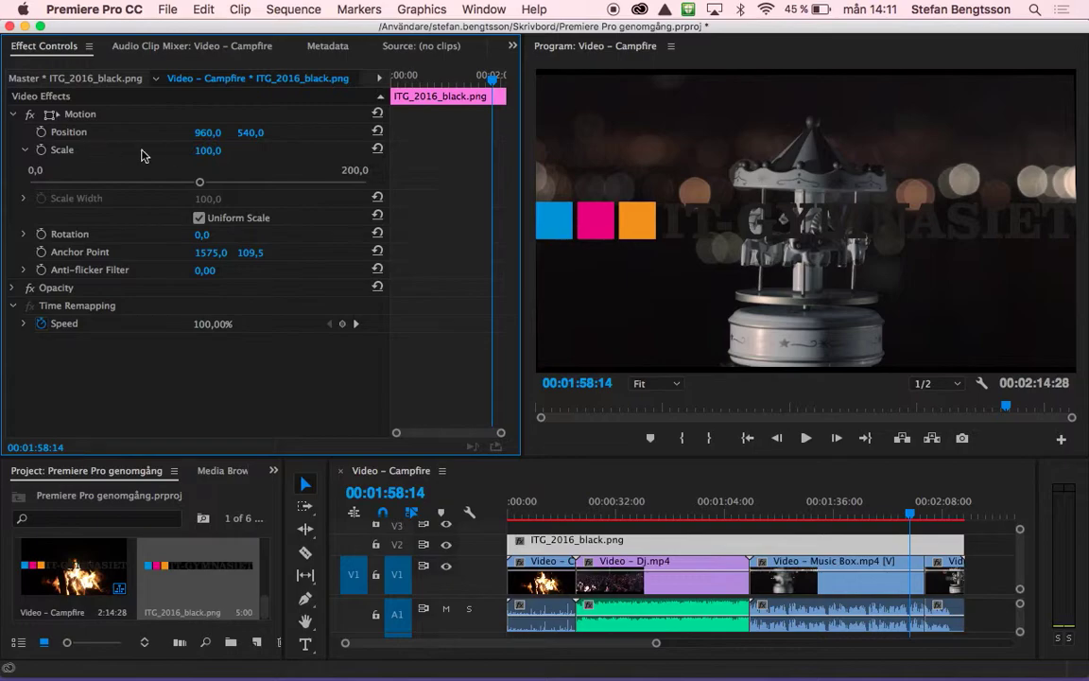
pyautogui.click(186, 152)
pyautogui.moveTo(208, 154); pyautogui.dragTo(163, 153)
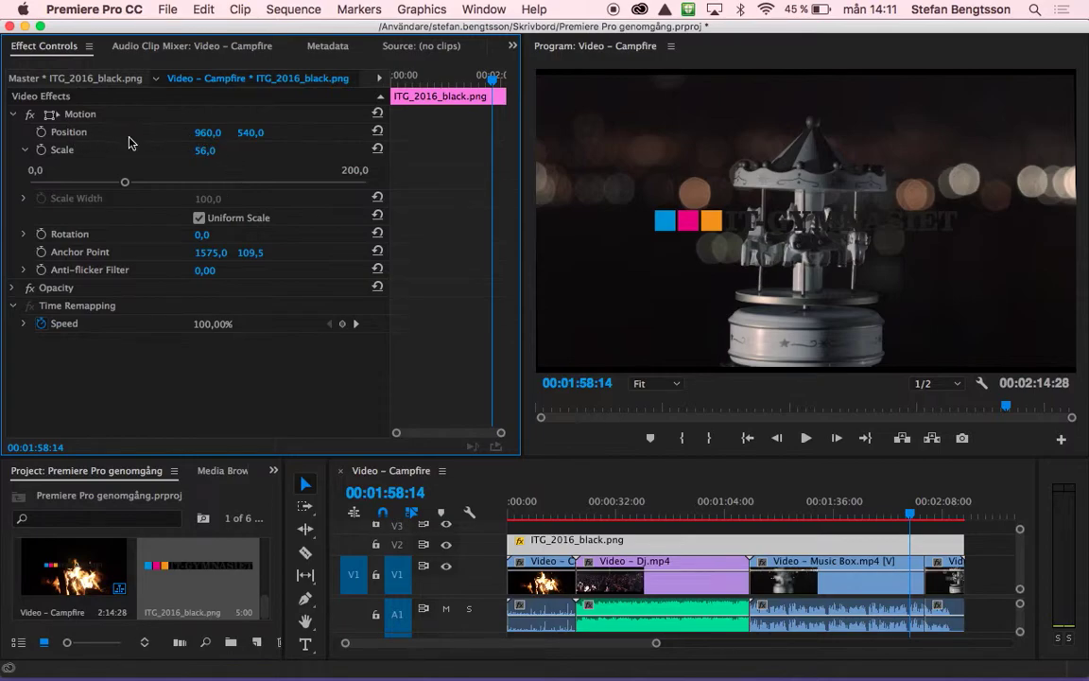
pyautogui.moveTo(201, 139)
pyautogui.mouseDown()
pyautogui.moveTo(113, 139)
pyautogui.moveTo(253, 133)
pyautogui.moveTo(142, 133)
pyautogui.mouseUp()
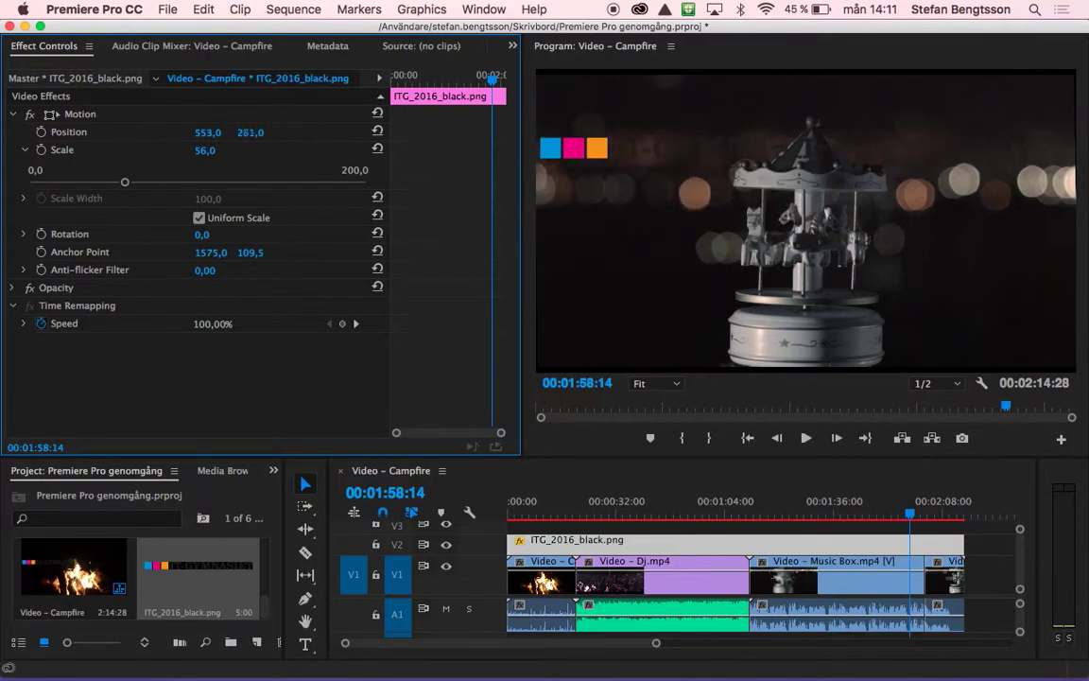
pyautogui.moveTo(250, 132); pyautogui.dragTo(258, 135)
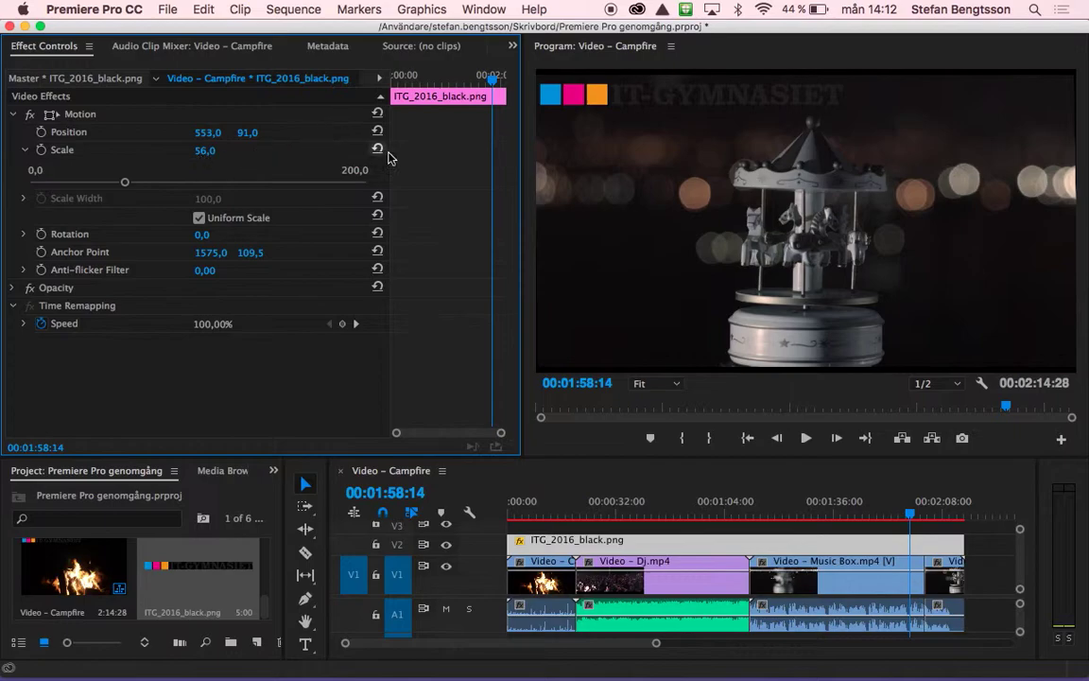
# Step: Preview the sequence with the logo, then return the playhead to 00:00:00:00
pyautogui.click(932, 513)
pyautogui.moveTo(936, 513)
pyautogui.mouseDown()
pyautogui.moveTo(658, 511)
pyautogui.moveTo(492, 473)
pyautogui.mouseUp()
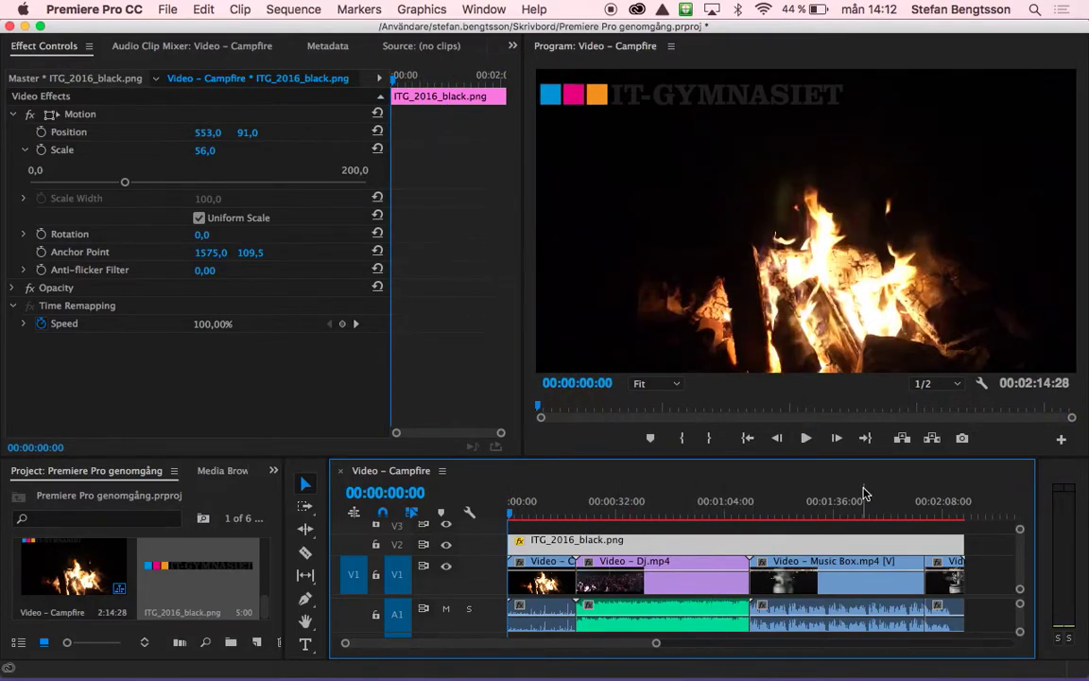
pyautogui.press('space')
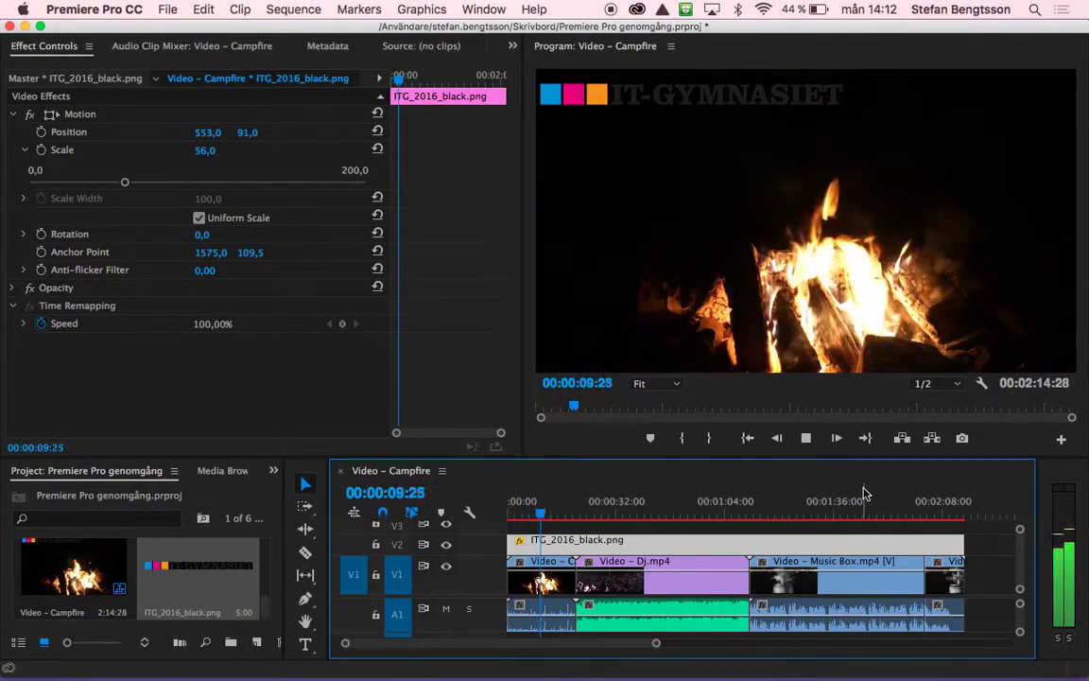
pyautogui.press('space')
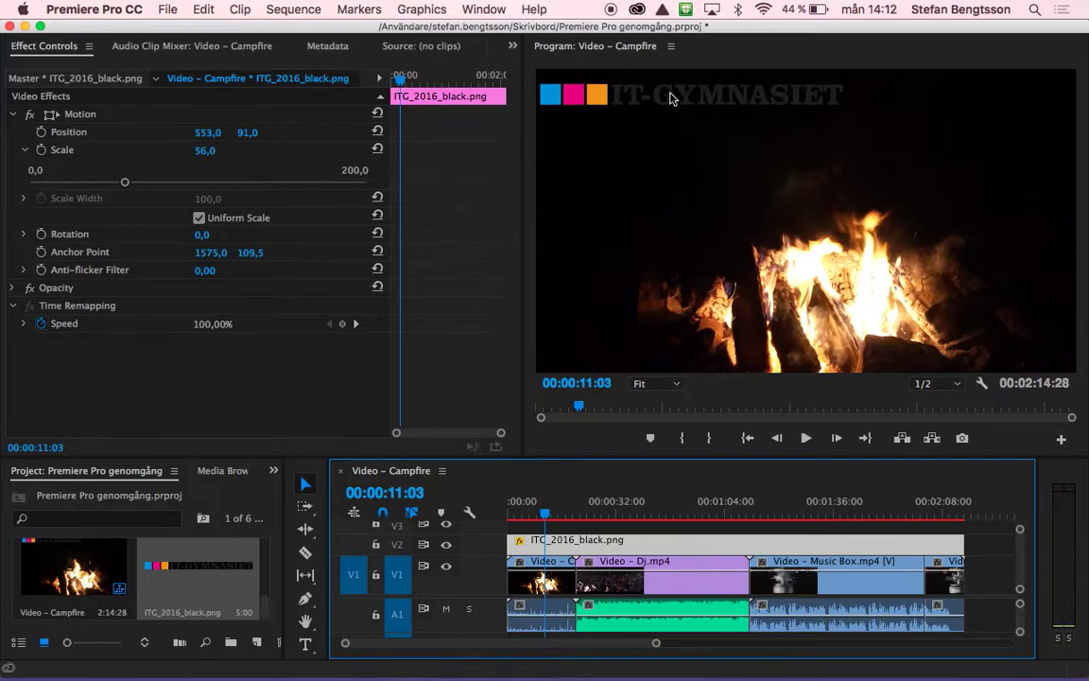
pyautogui.moveTo(535, 523); pyautogui.dragTo(520, 513)
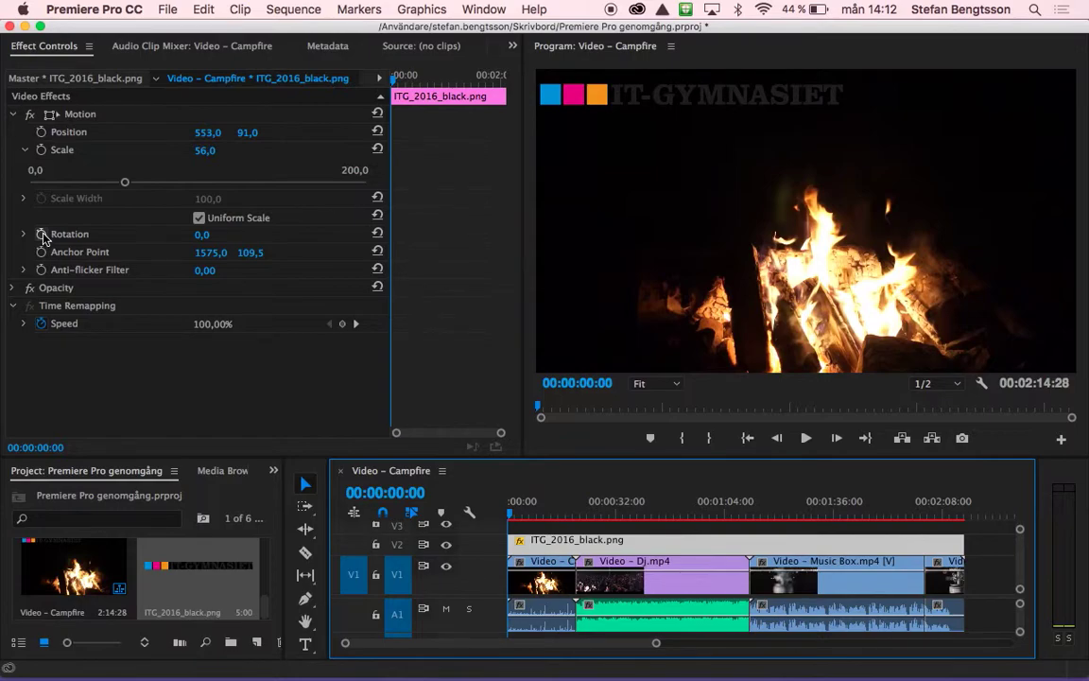
# Step: Add Rotation keyframes for the logo at 00:00:00:00 and 00:00:06:00
pyautogui.click(42, 234)
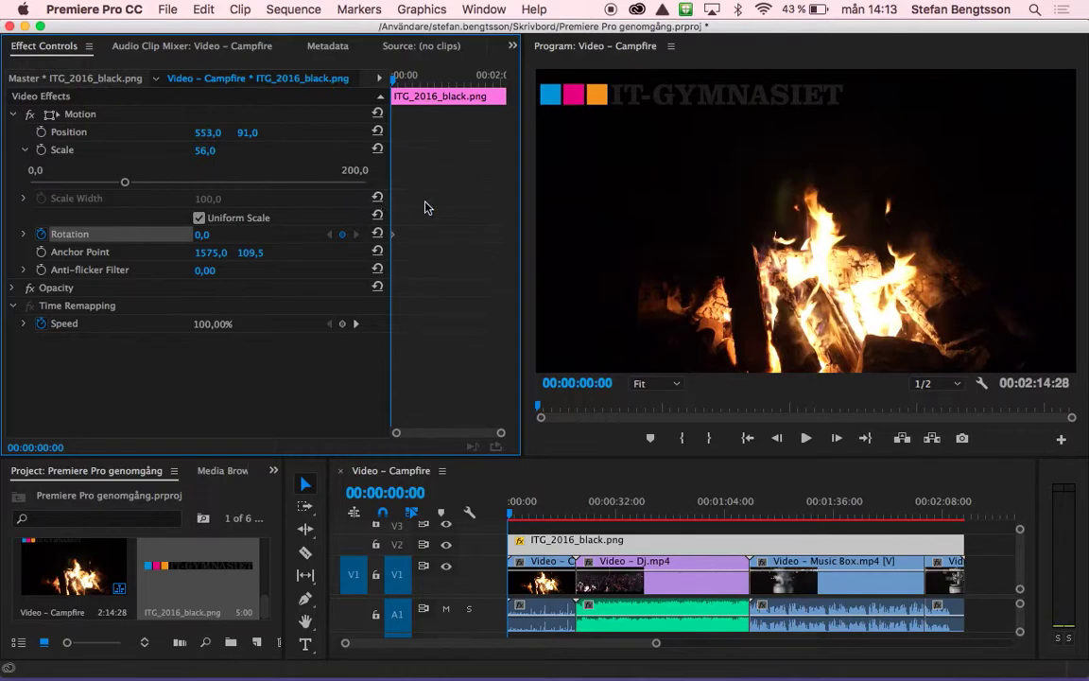
pyautogui.click(512, 514)
pyautogui.moveTo(512, 513); pyautogui.dragTo(532, 515)
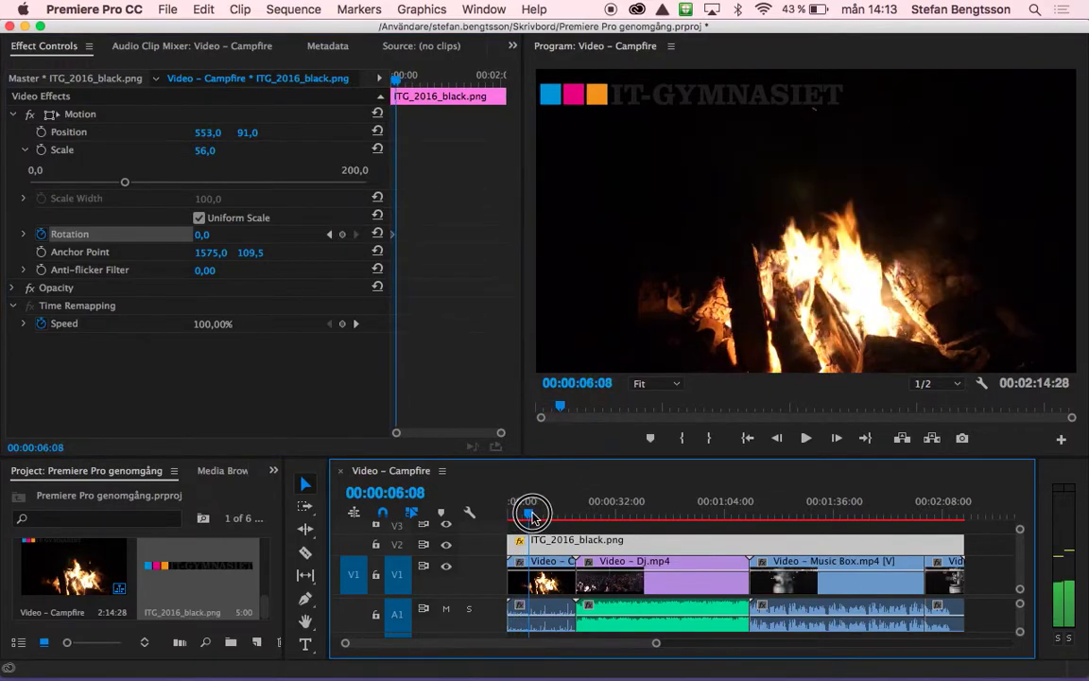
pyautogui.moveTo(532, 515)
pyautogui.mouseDown()
pyautogui.moveTo(504, 514)
pyautogui.moveTo(533, 515)
pyautogui.mouseUp()
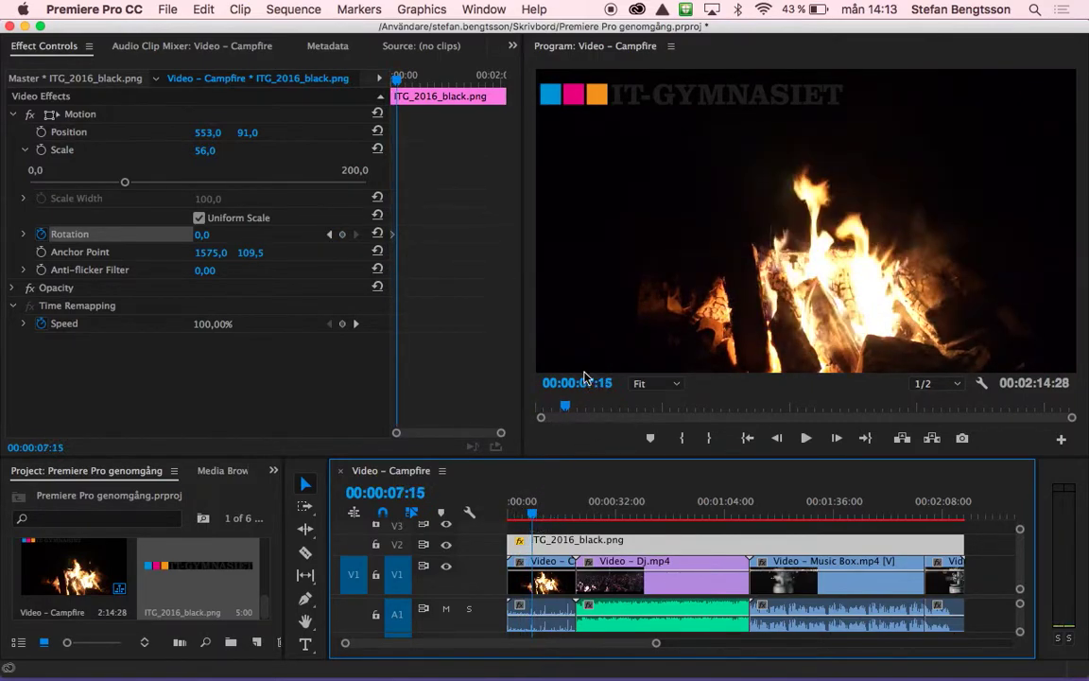
pyautogui.moveTo(520, 513); pyautogui.dragTo(530, 515)
pyautogui.click(529, 512)
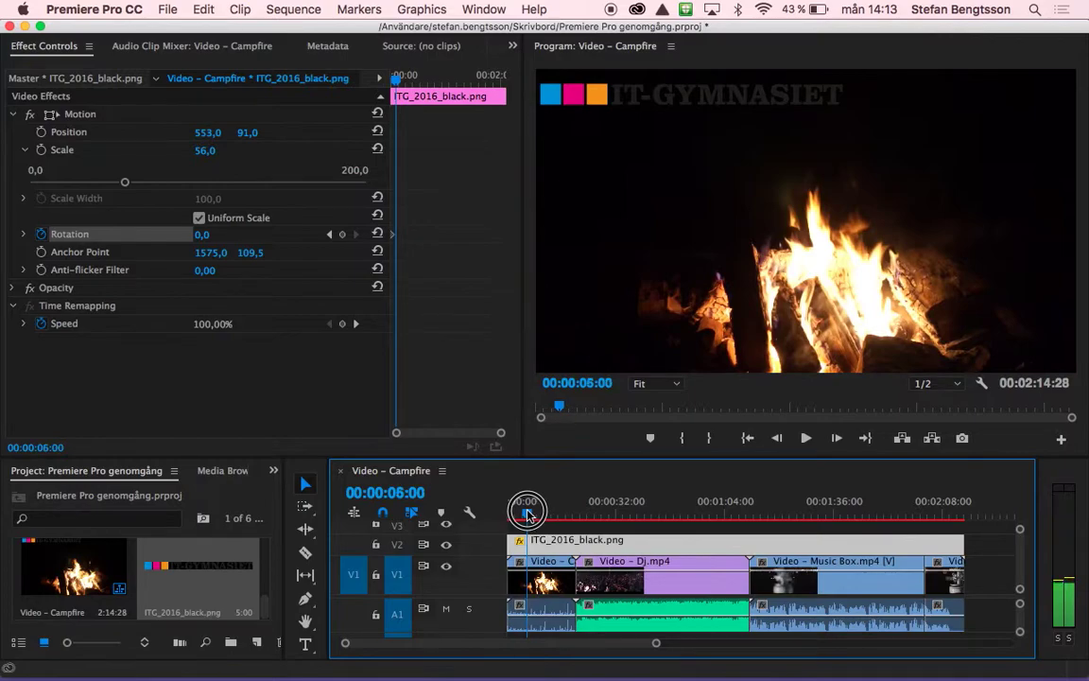
pyautogui.moveTo(528, 512); pyautogui.dragTo(528, 515)
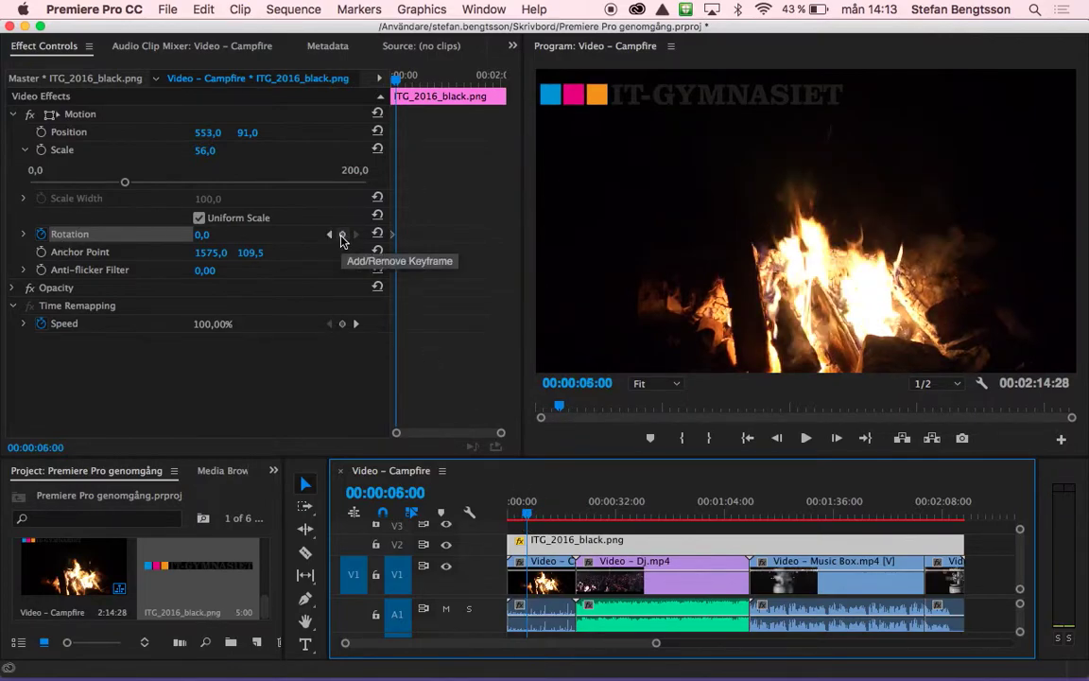
pyautogui.click(341, 234)
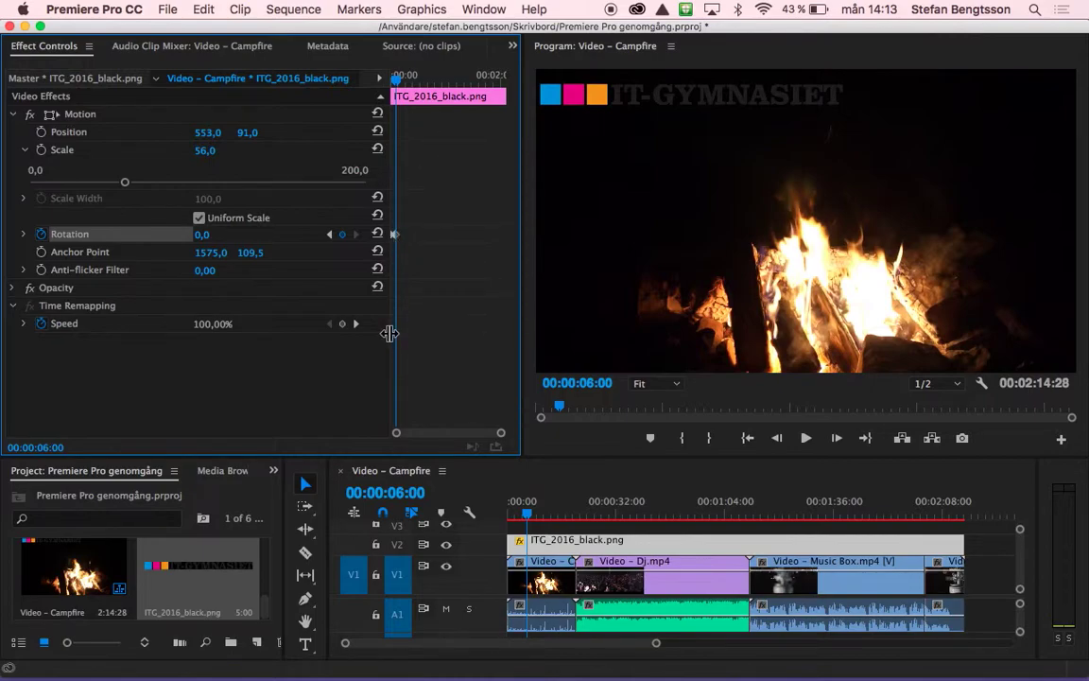
pyautogui.moveTo(394, 331); pyautogui.dragTo(359, 323)
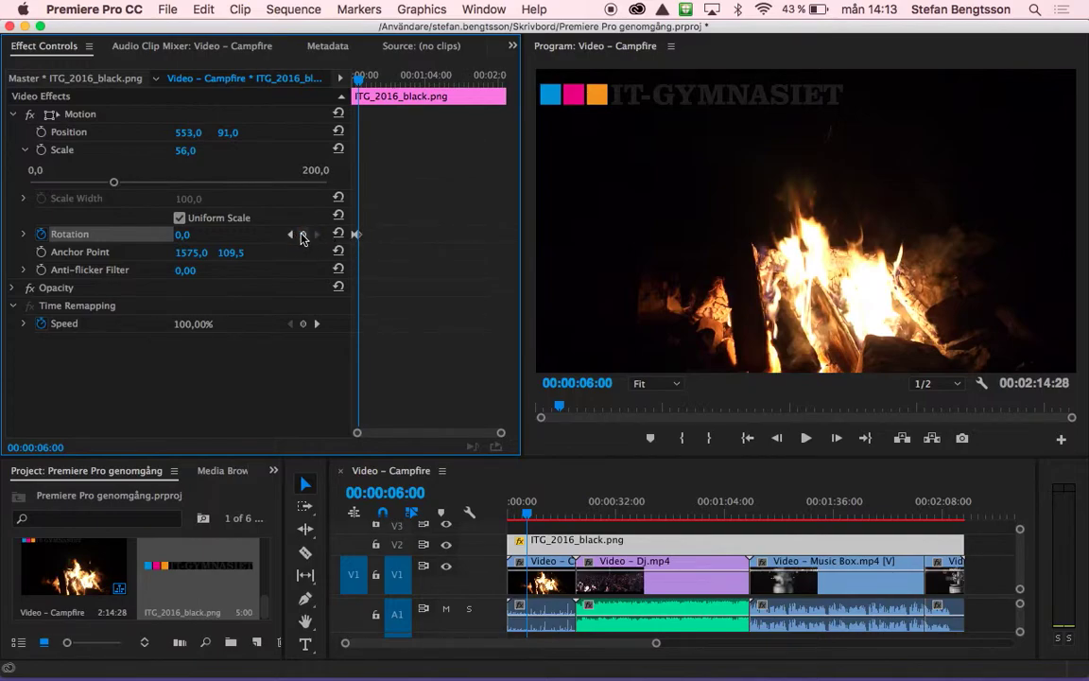
# Step: Set the first Rotation keyframe to 720° (two turns), then render the sequence previews
pyautogui.click(291, 235)
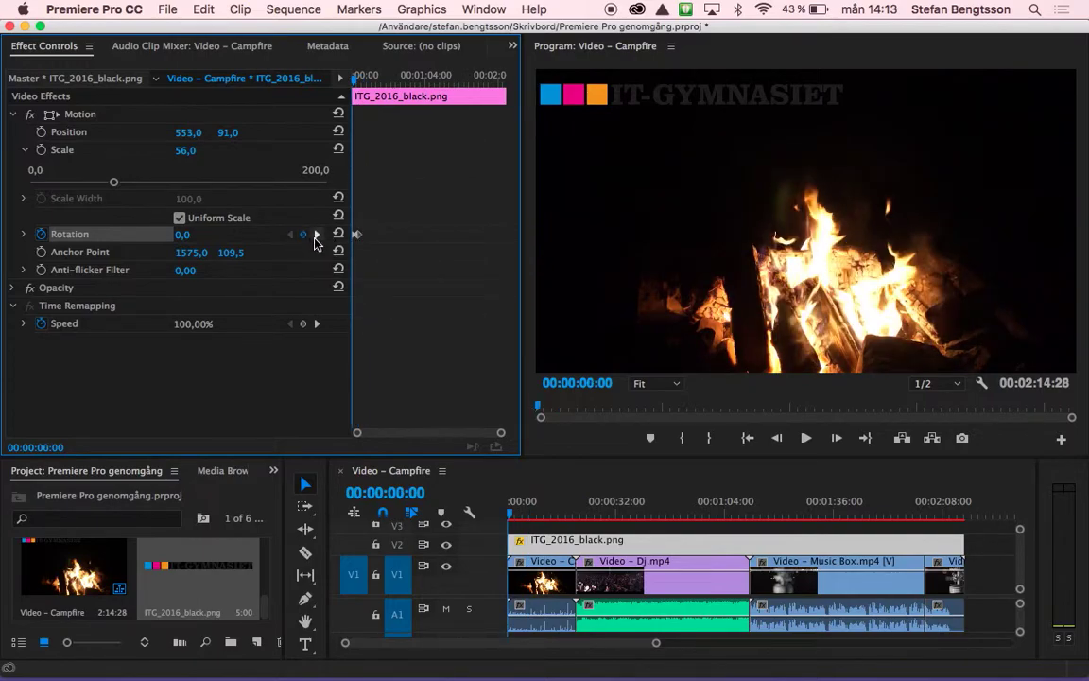
pyautogui.click(317, 233)
pyautogui.click(292, 234)
pyautogui.click(183, 235)
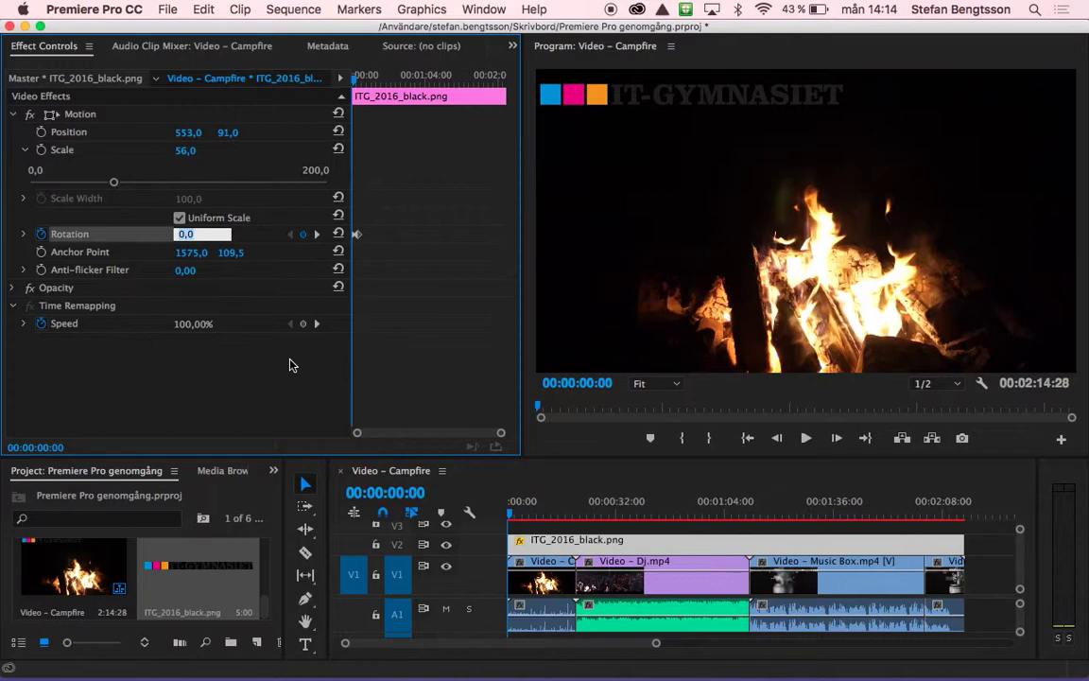
pyautogui.write('360')
pyautogui.press('Tab')
pyautogui.click(185, 235)
pyautogui.click(181, 233)
pyautogui.press('Tab')
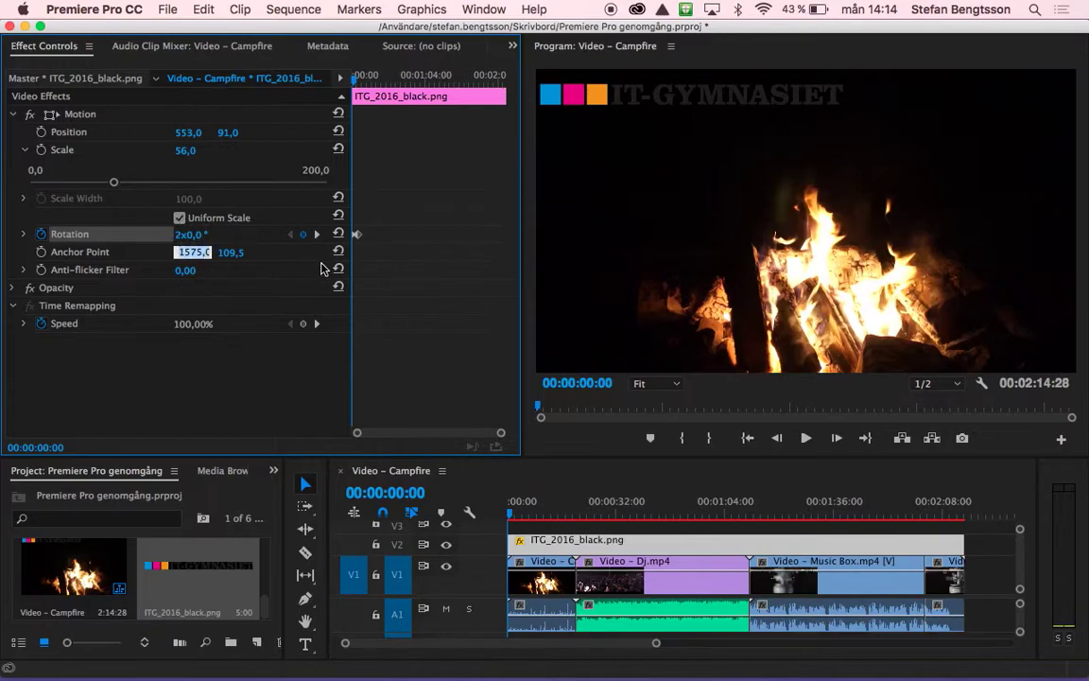
pyautogui.click(316, 233)
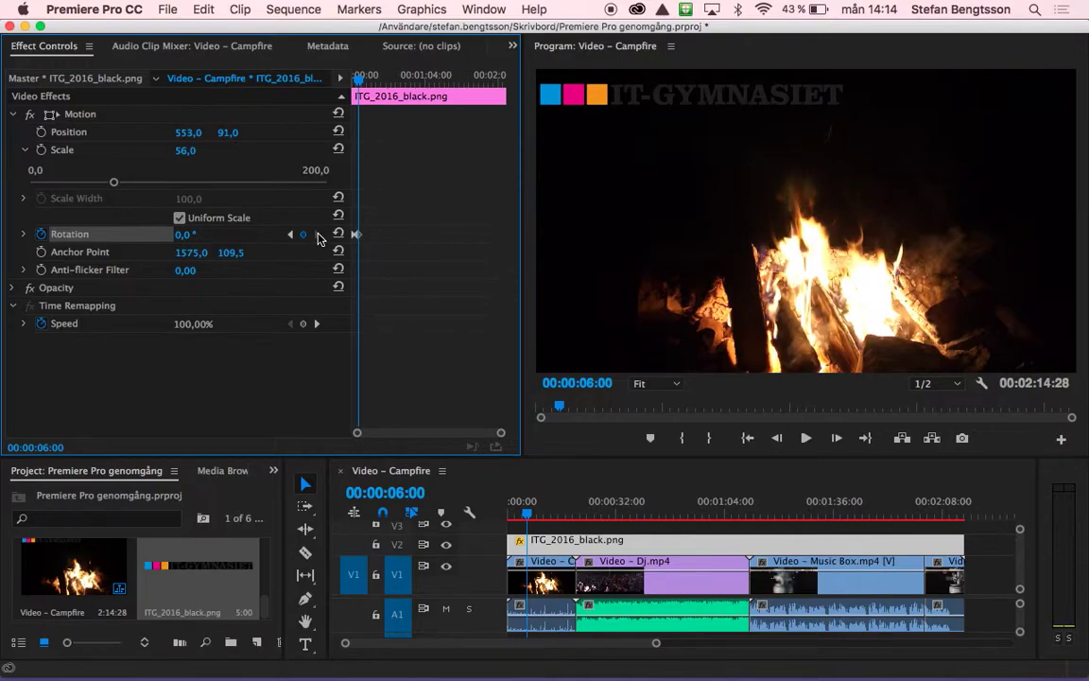
pyautogui.press('Return')
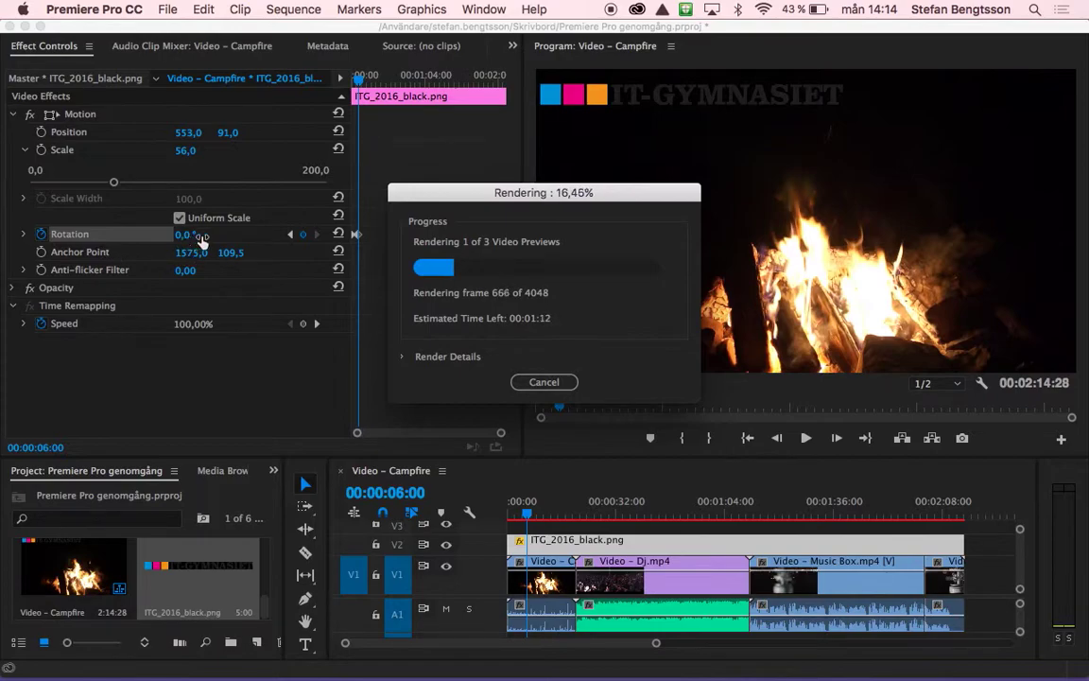
# Step: Move the Rendering window aside, wait for rendering to finish, and return to the timeline
pyautogui.moveTo(433, 194); pyautogui.dragTo(525, 139)
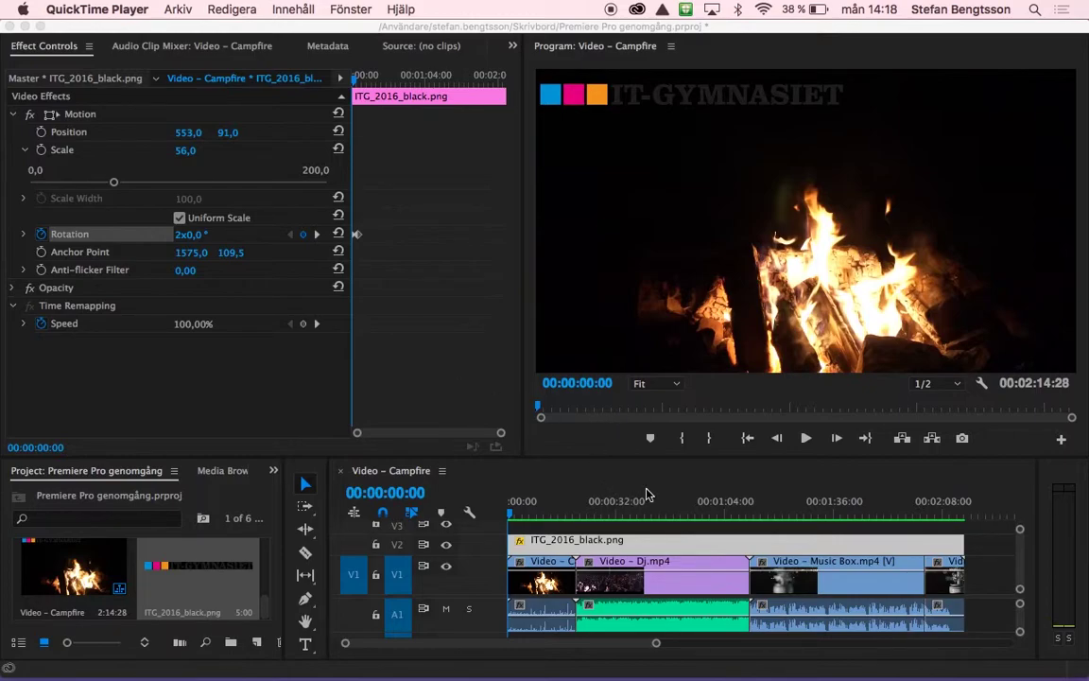
pyautogui.click(568, 469)
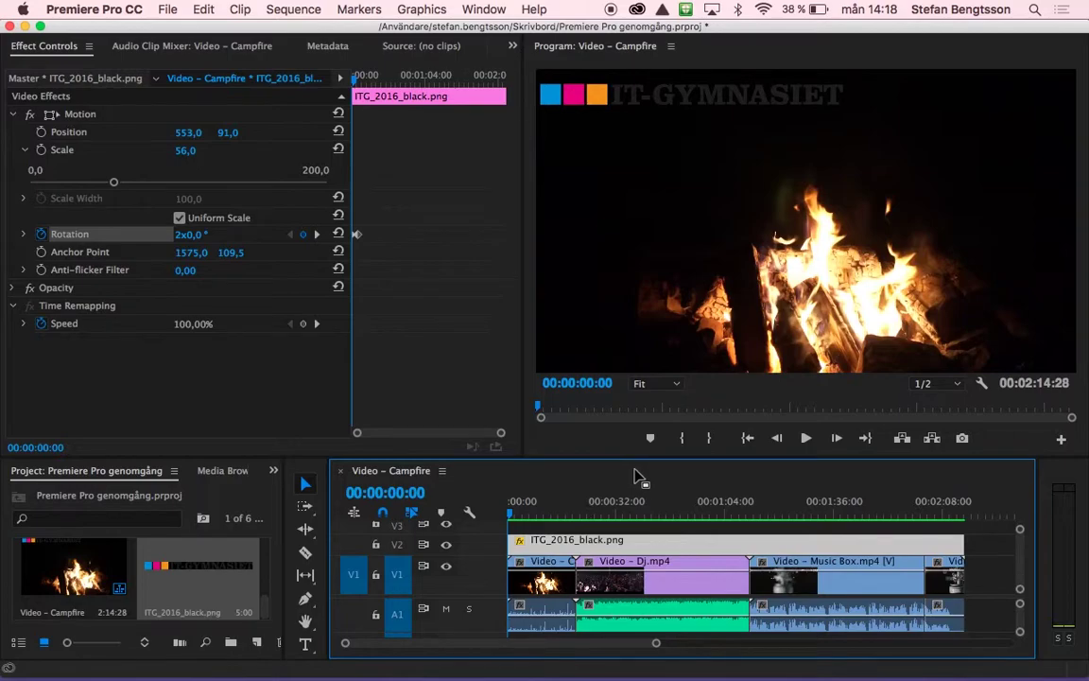
# Step: Play back the spinning logo, then stop and return to the first rotation keyframe
pyautogui.press('space')
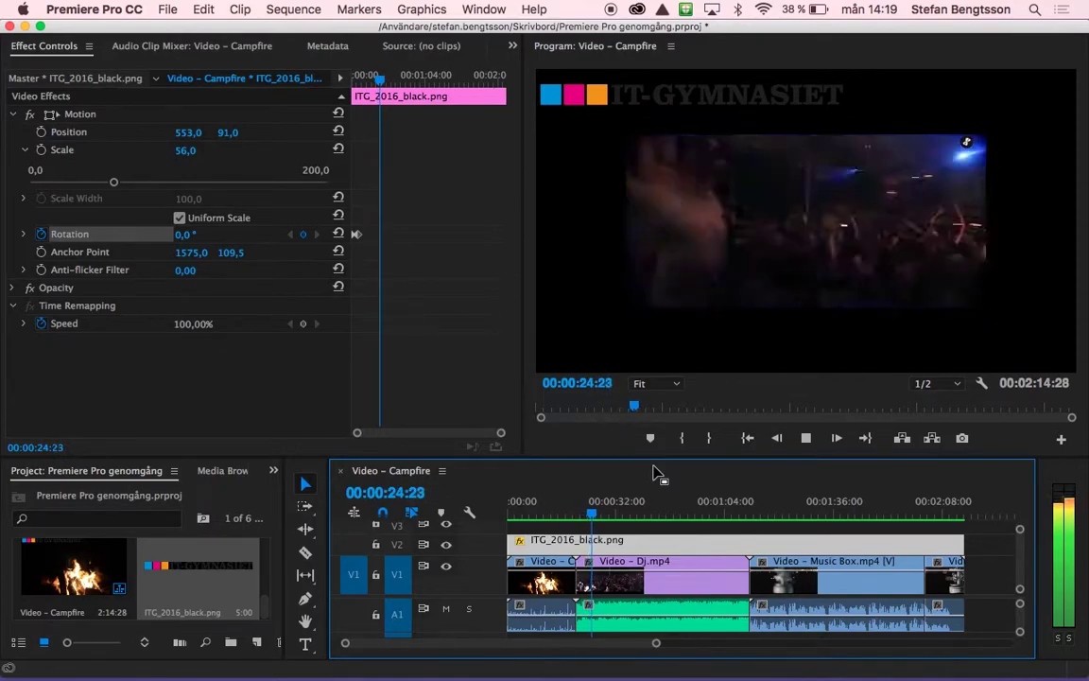
pyautogui.press('space')
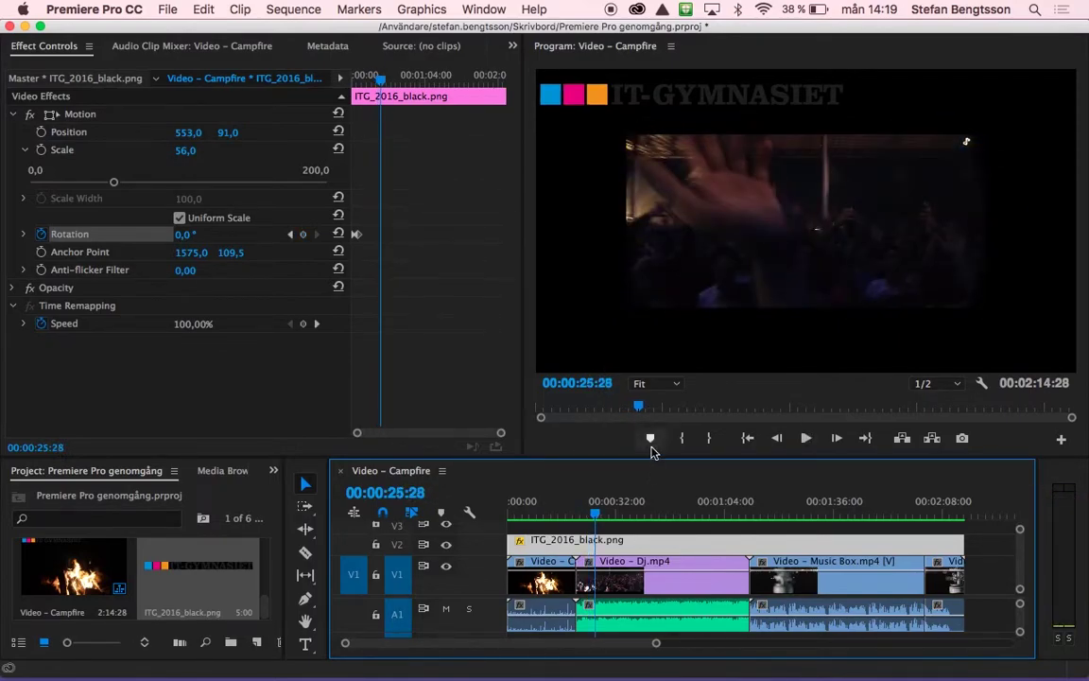
pyautogui.click(291, 235)
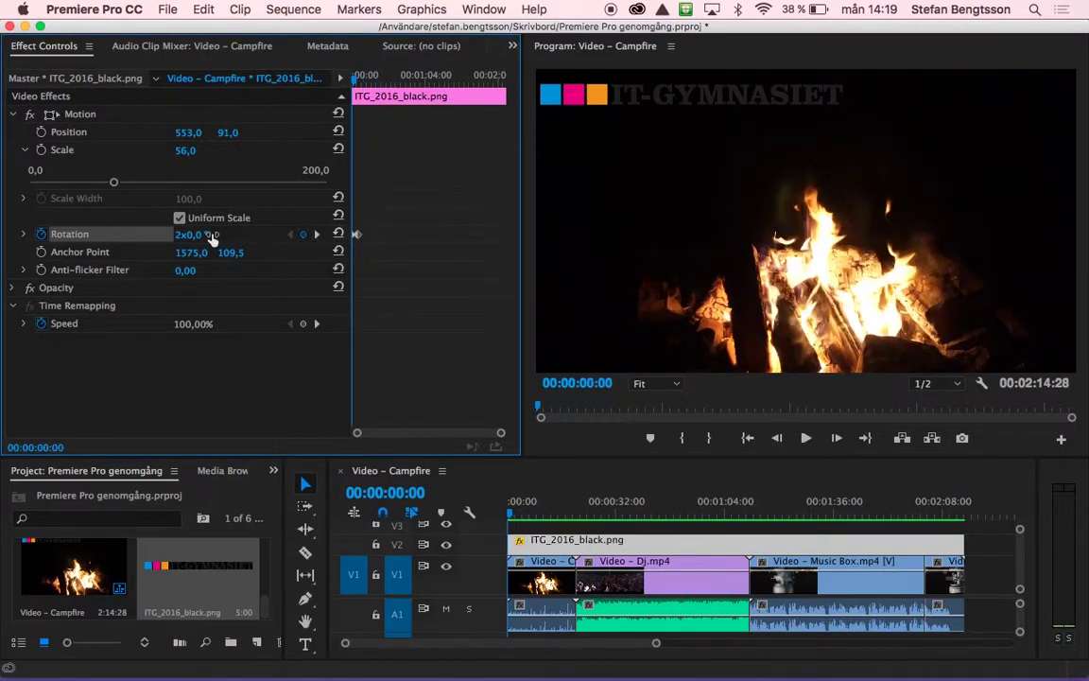
# Step: Keyframe the logo's Opacity from 0% at the start to 100% at 00:00:06:00
pyautogui.click(12, 287)
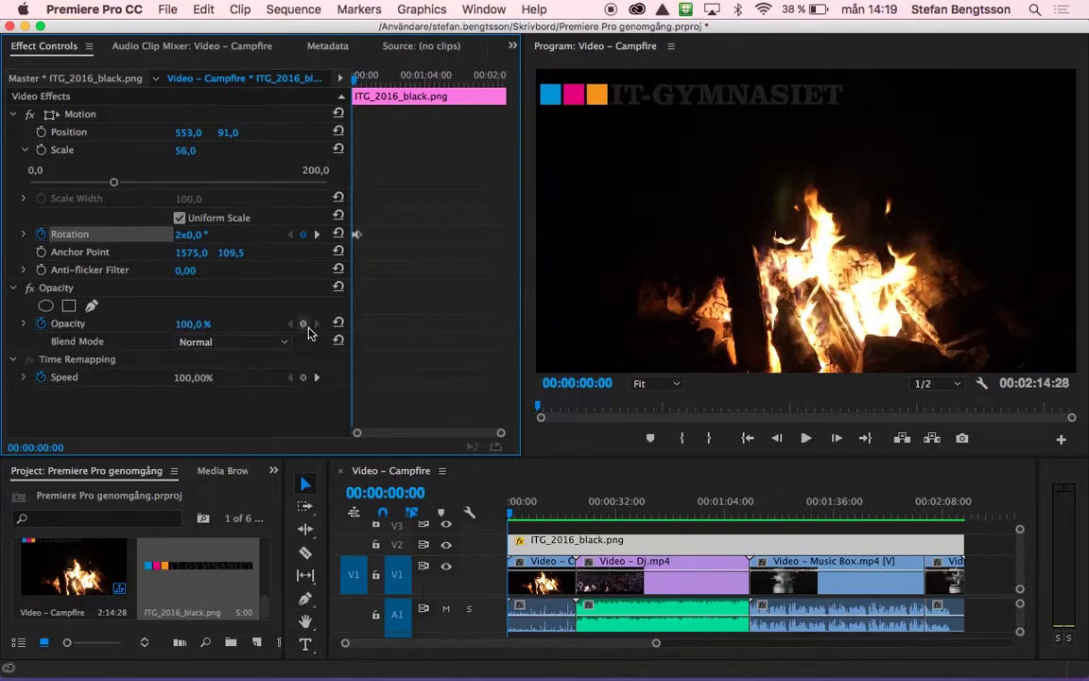
pyautogui.click(303, 326)
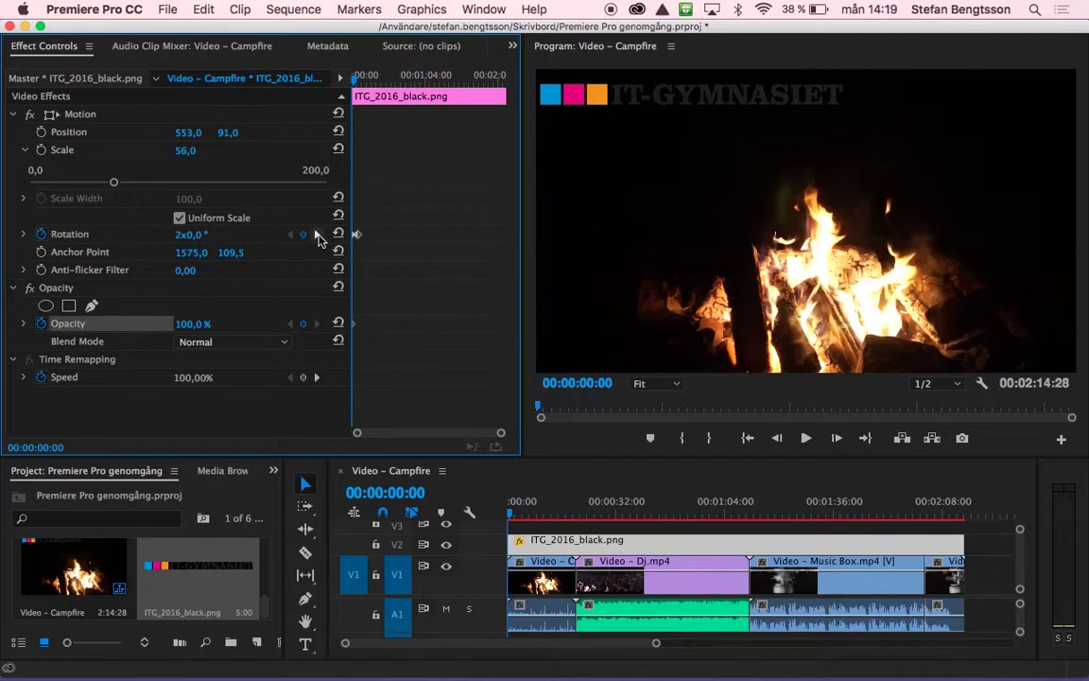
pyautogui.click(316, 233)
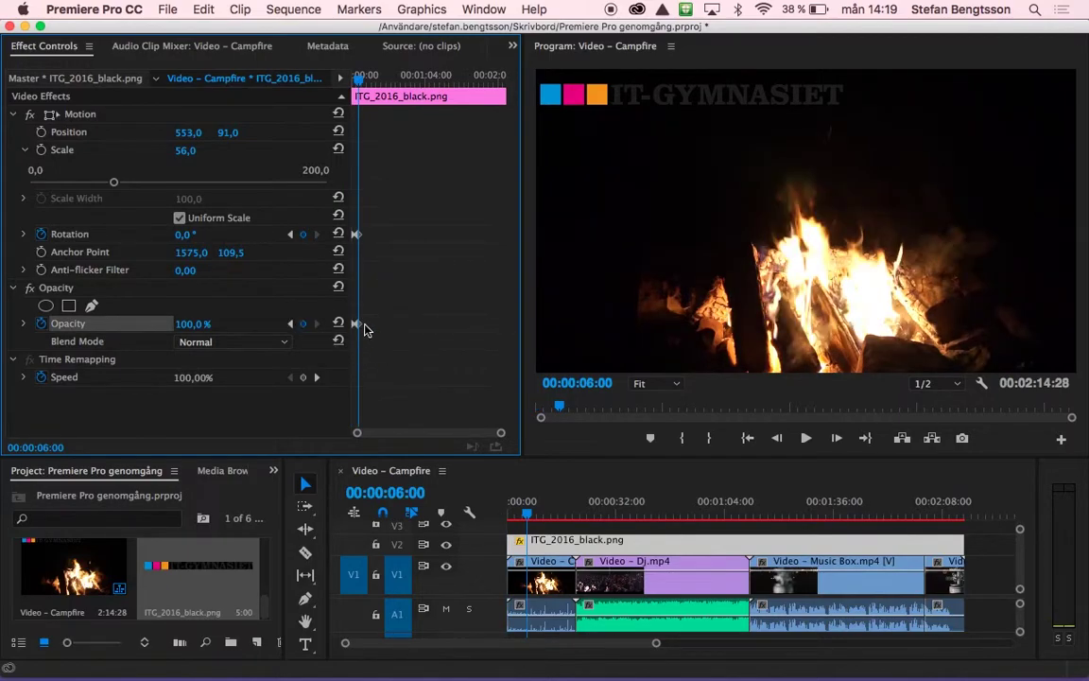
pyautogui.click(291, 324)
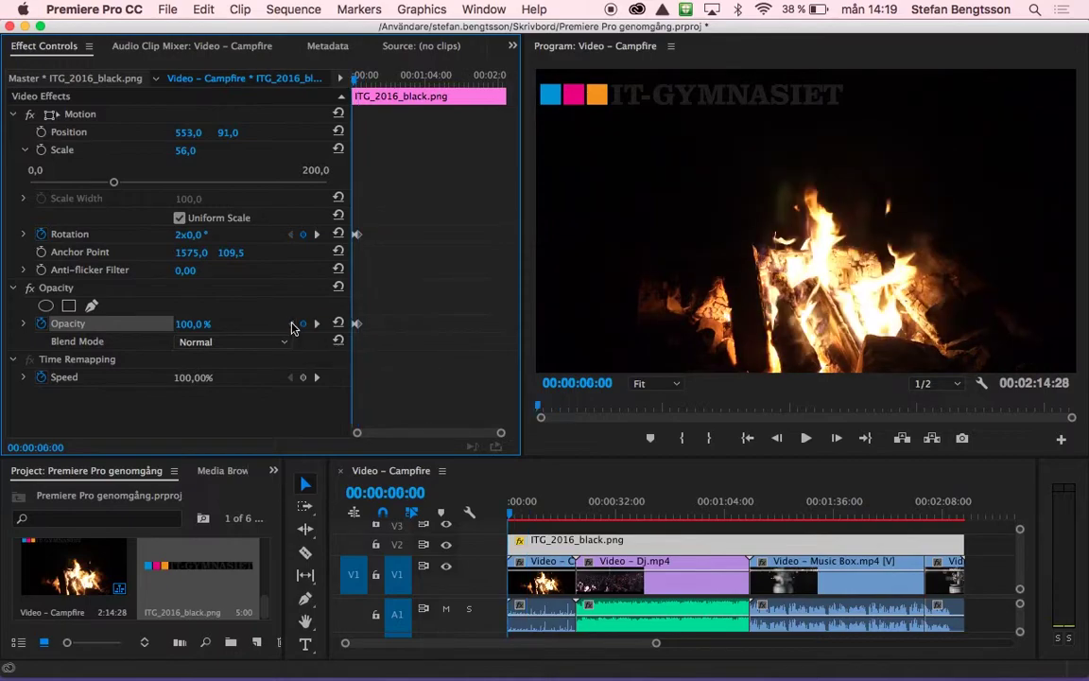
pyautogui.click(193, 323)
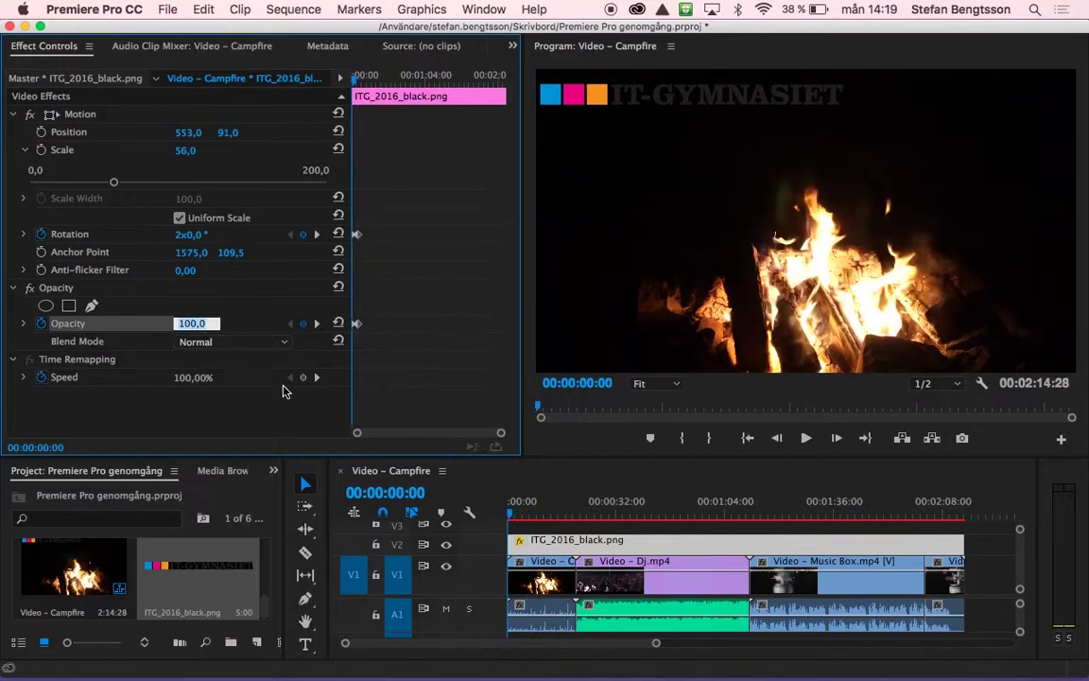
pyautogui.write('0')
pyautogui.press('Return')
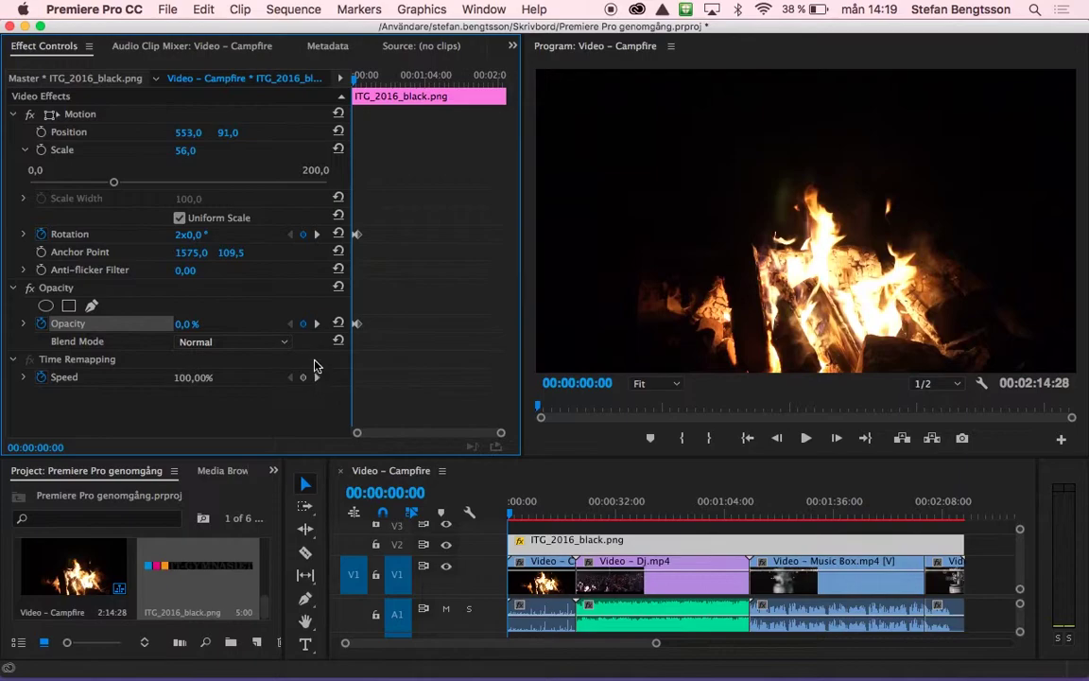
pyautogui.click(316, 323)
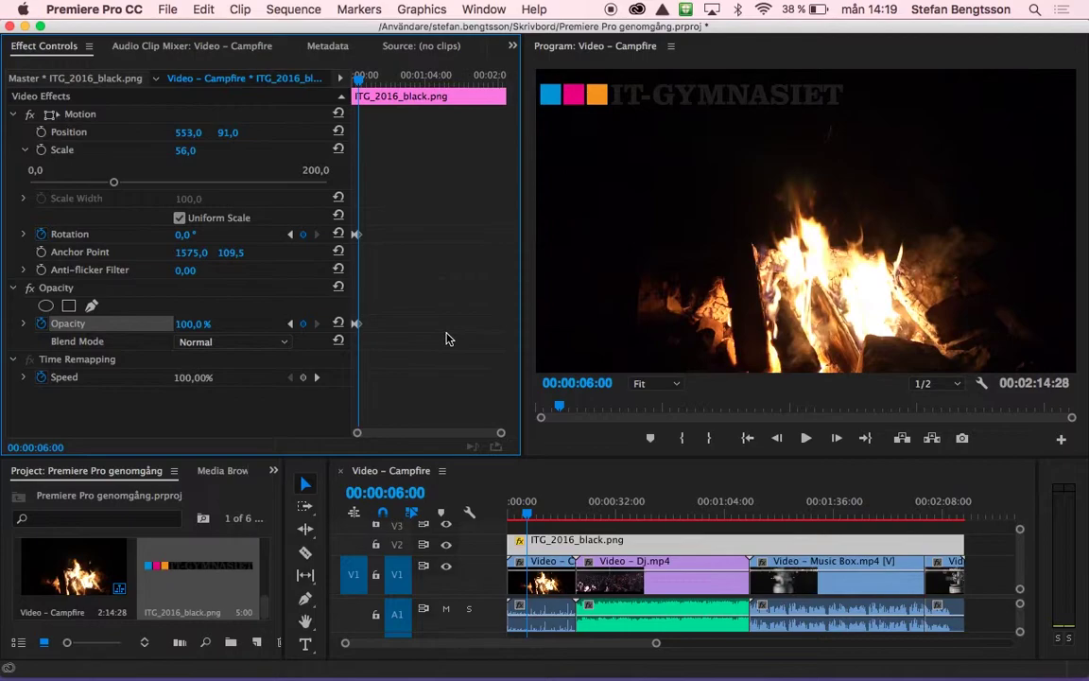
pyautogui.click(639, 511)
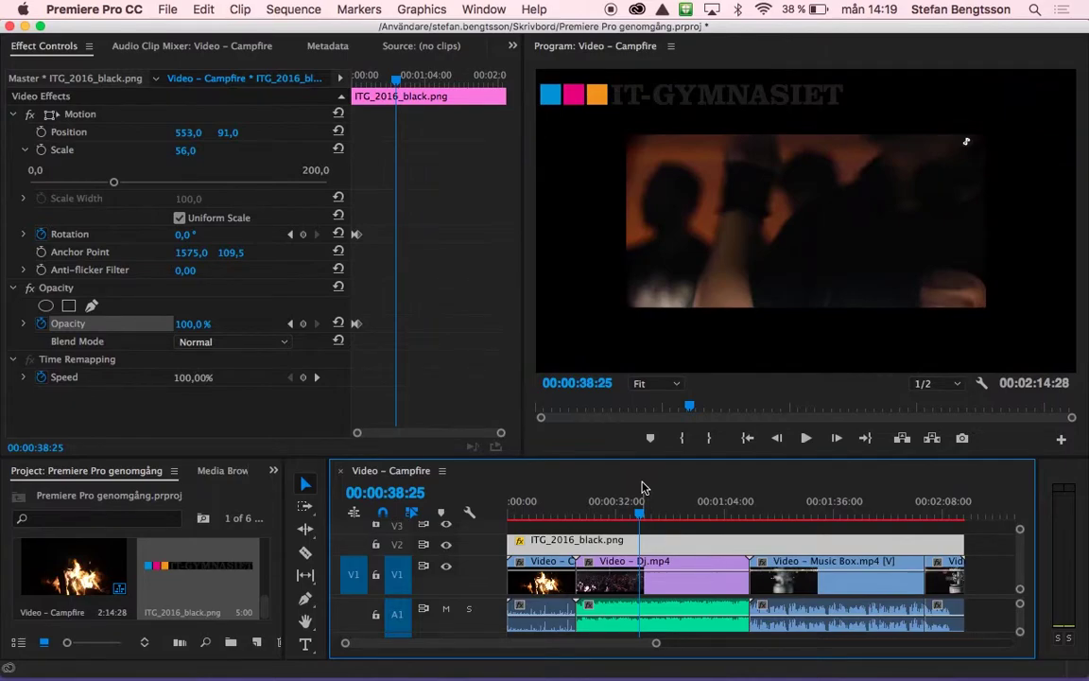
pyautogui.press('Return')
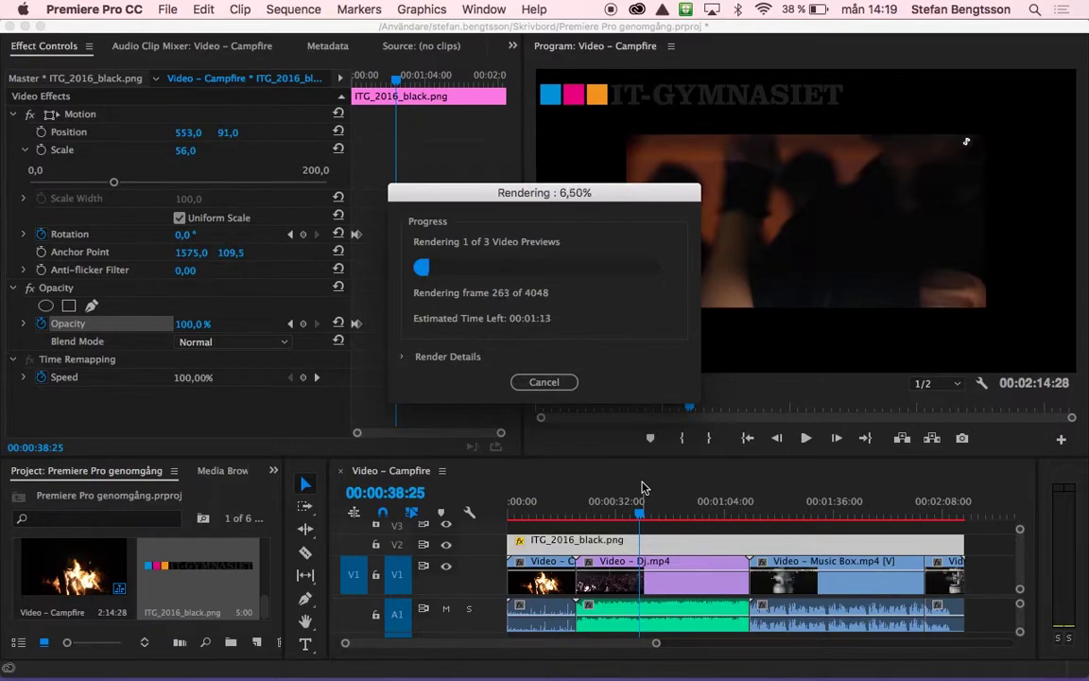
pyautogui.click(536, 385)
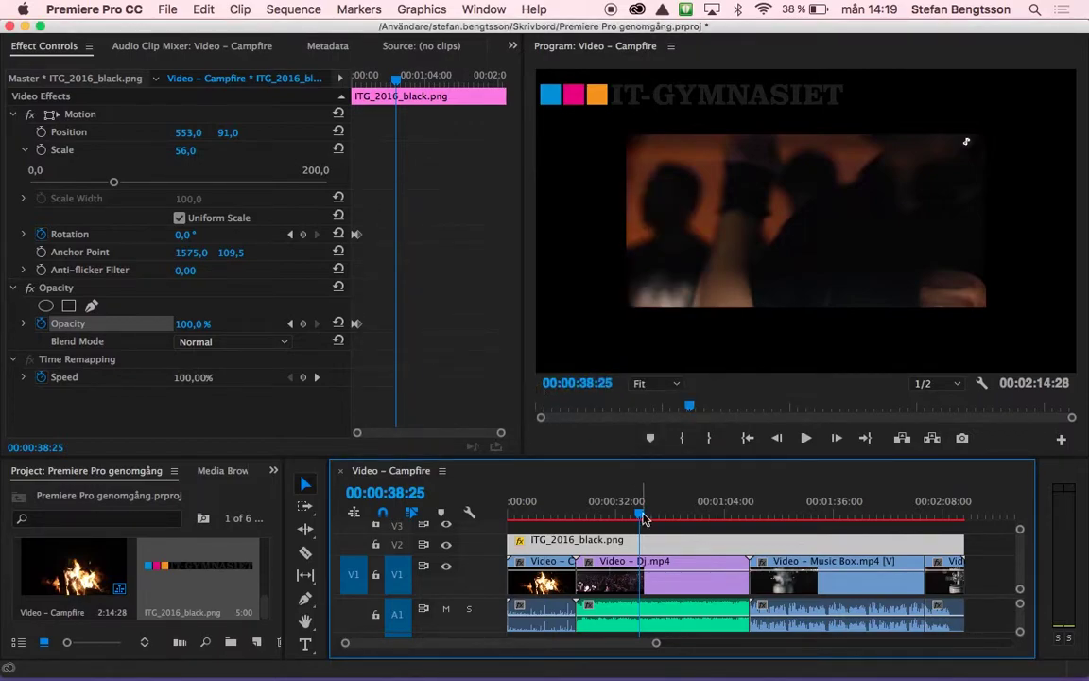
pyautogui.moveTo(639, 513); pyautogui.dragTo(477, 508)
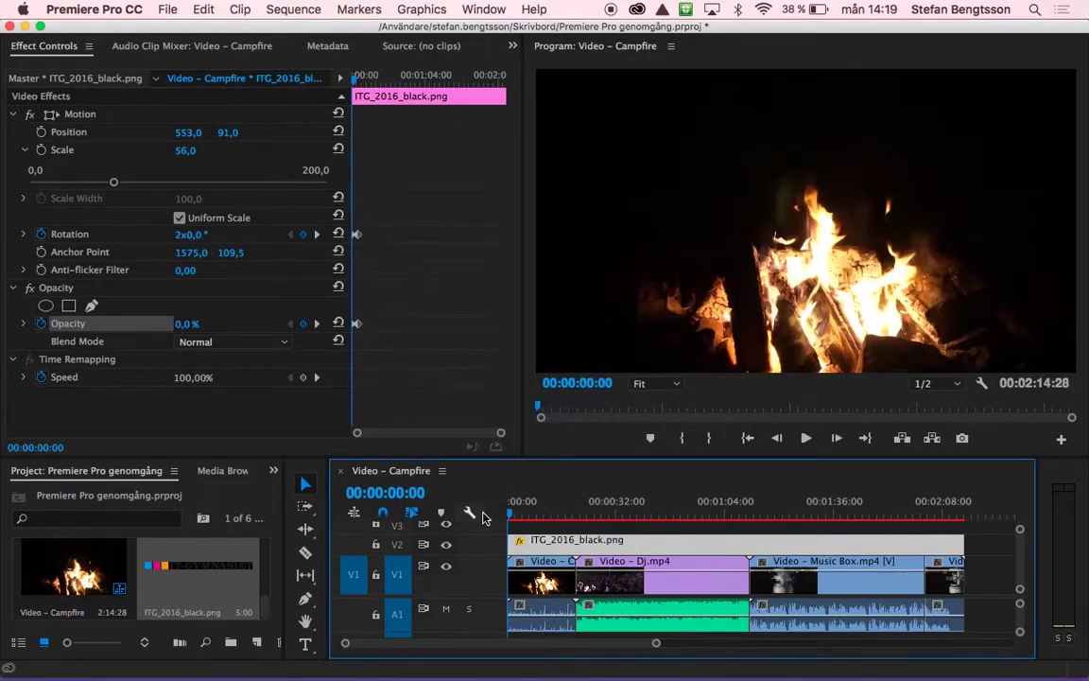
pyautogui.click(805, 438)
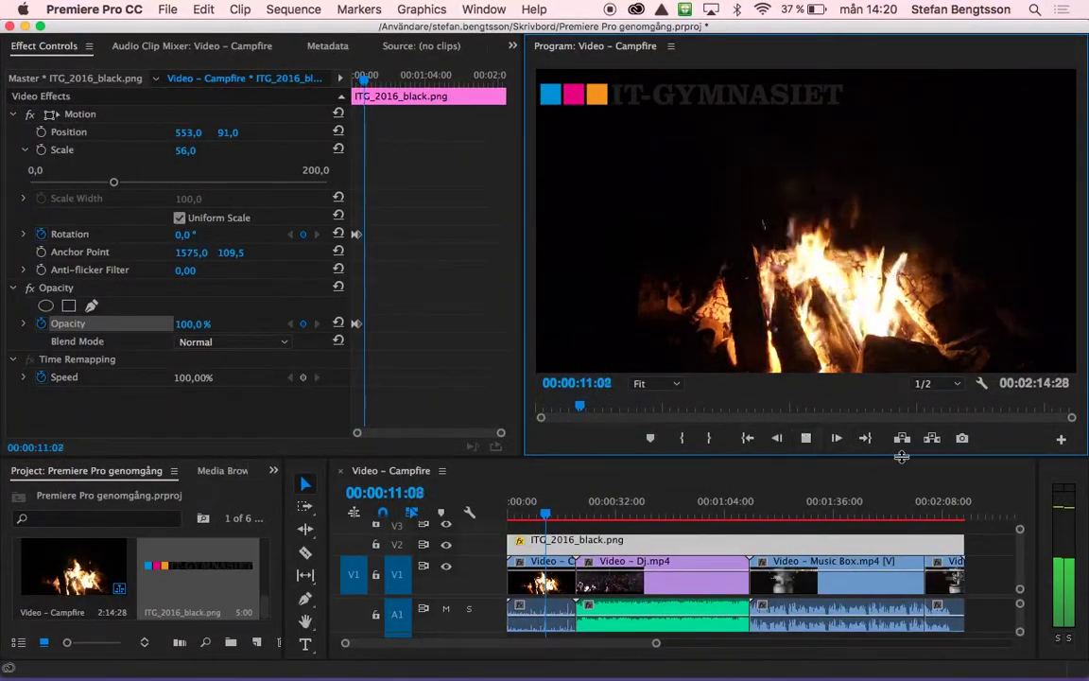
pyautogui.click(806, 442)
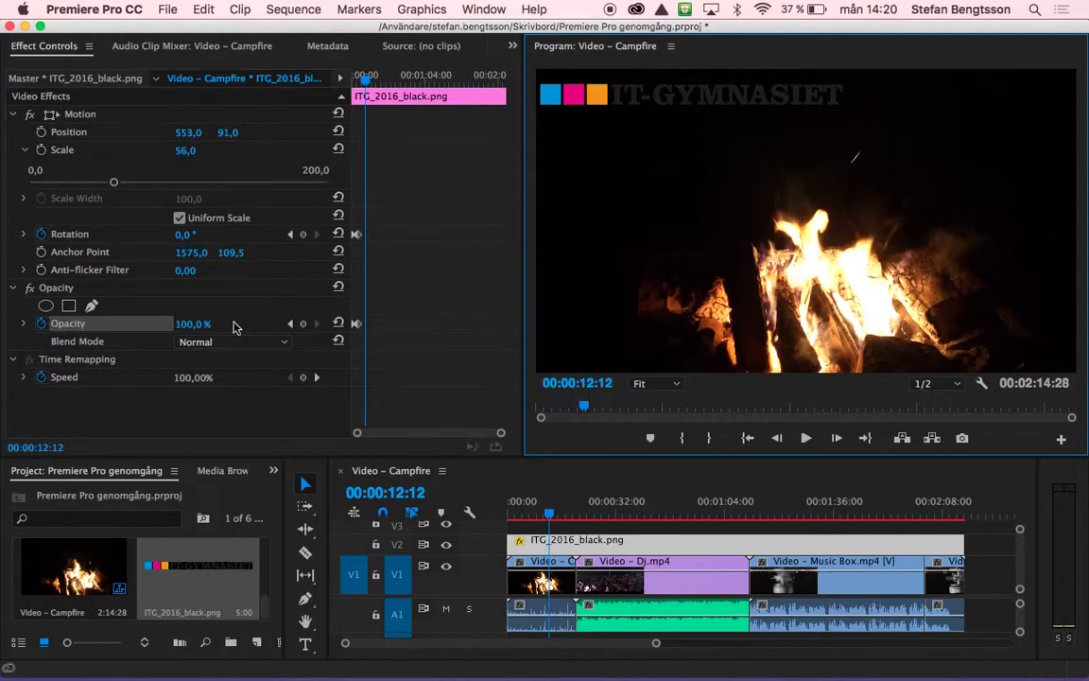
# Step: Step through the Opacity keyframes and expand the Time Remapping Speed row (100,00 / second)
pyautogui.click(290, 324)
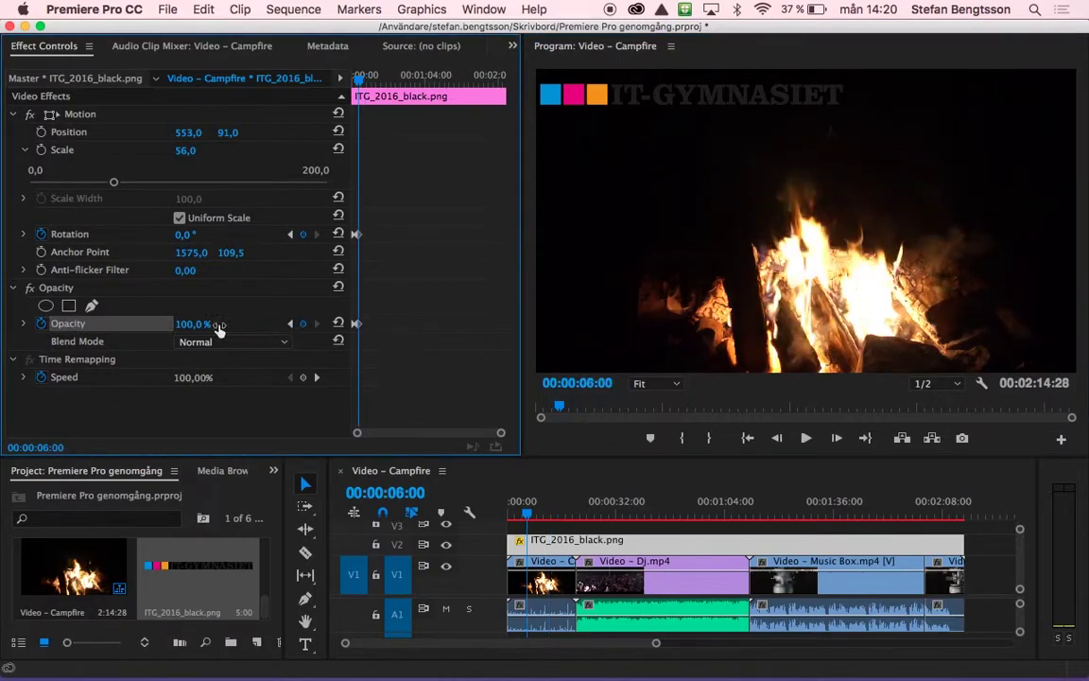
pyautogui.click(291, 324)
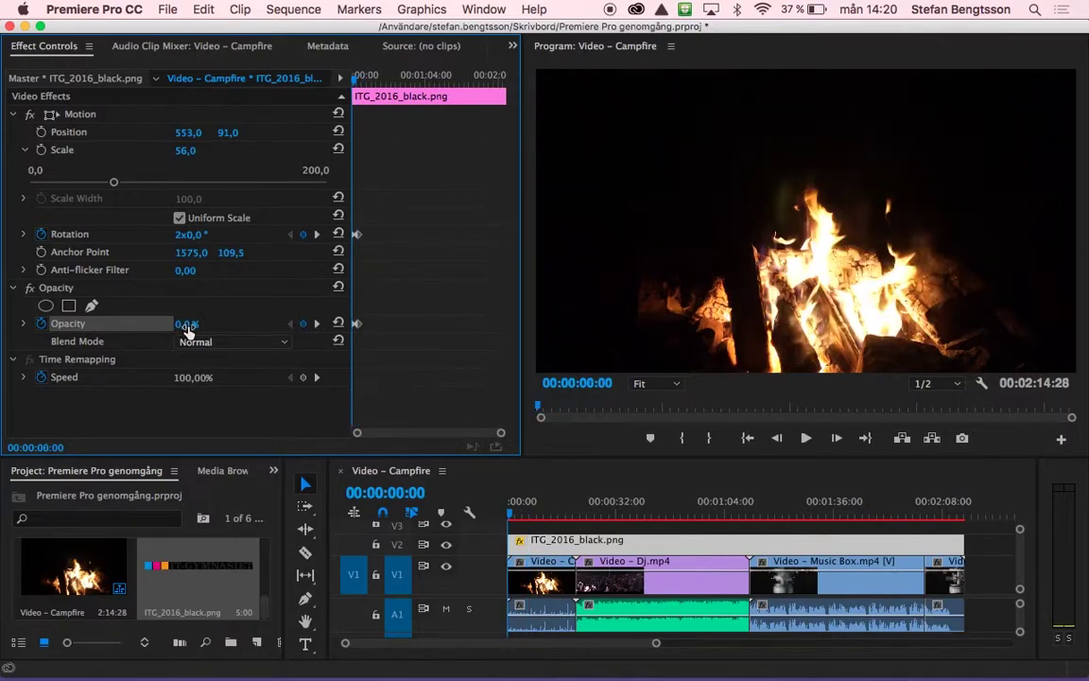
pyautogui.click(318, 324)
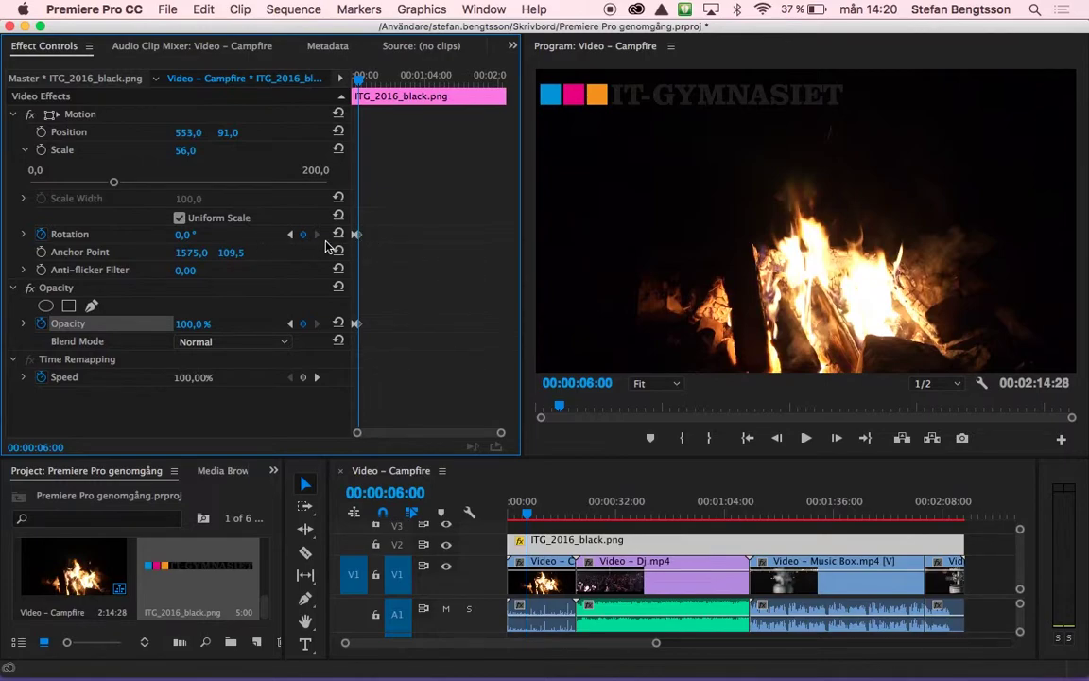
pyautogui.click(291, 233)
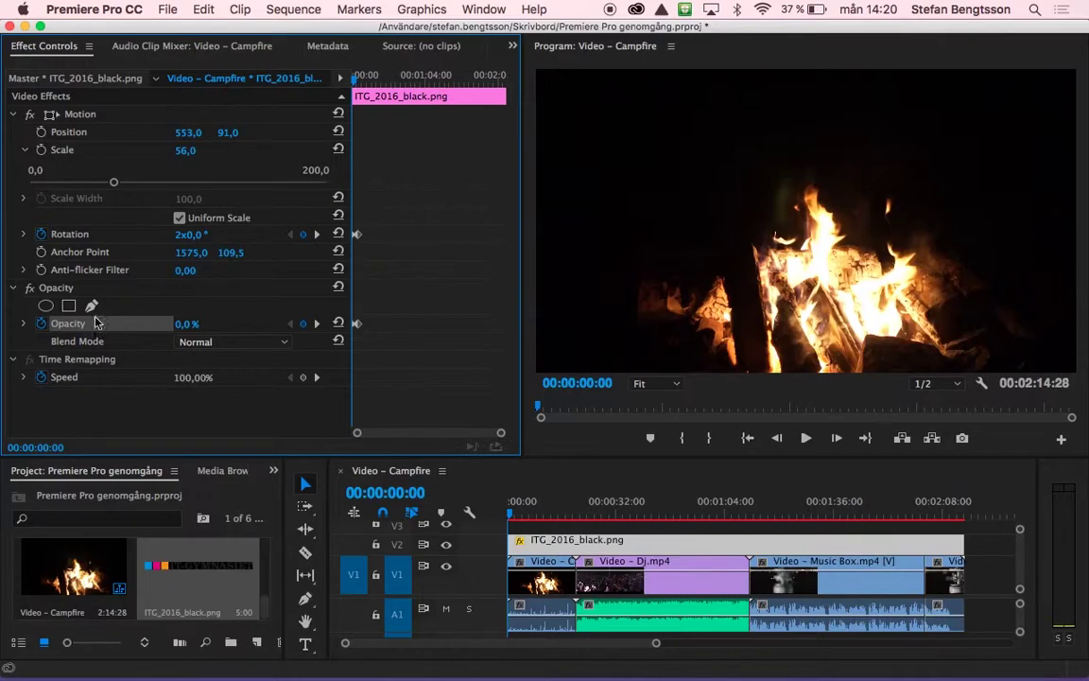
pyautogui.click(23, 377)
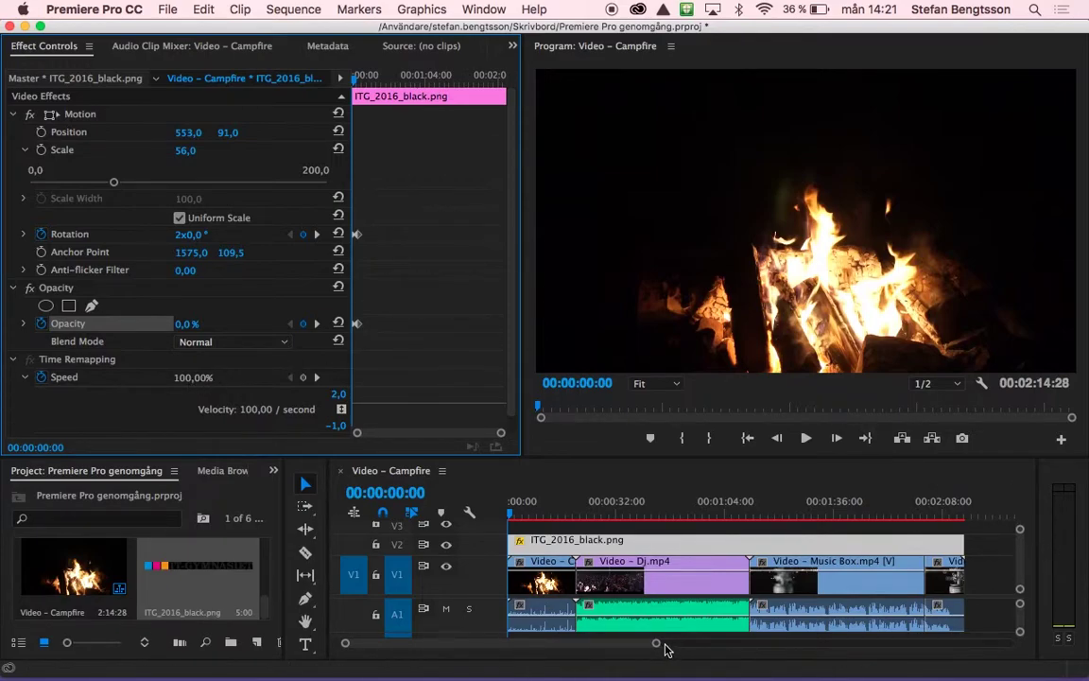
# Step: Zoom the timeline out past the sequence end and drop another clip onto V2 after the logo
pyautogui.moveTo(656, 642); pyautogui.dragTo(730, 640)
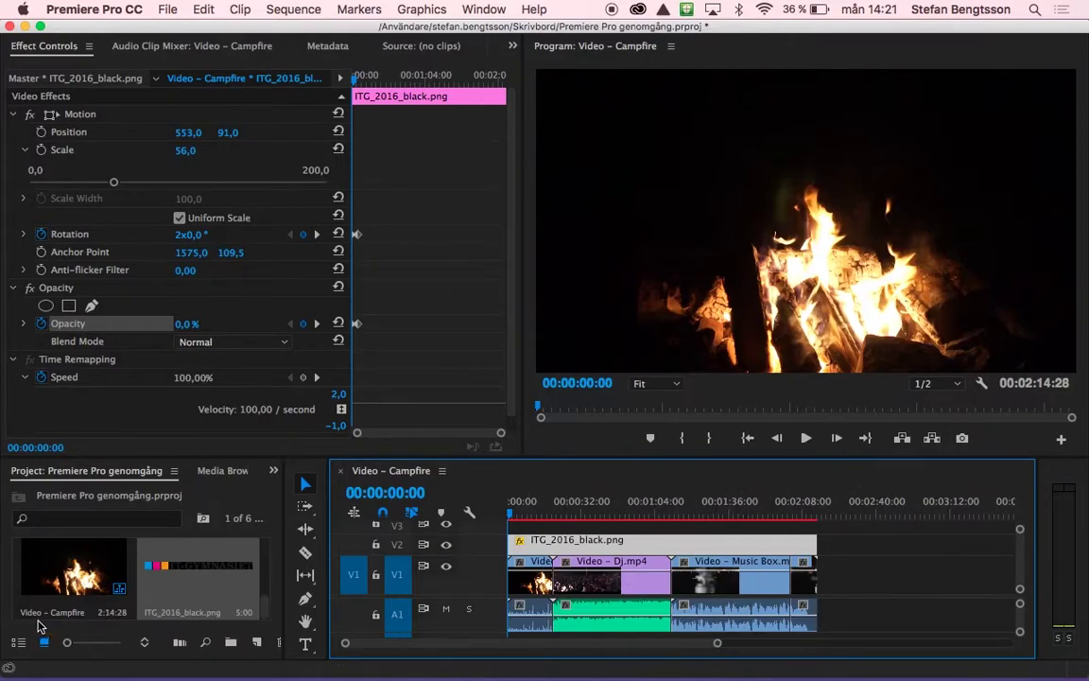
pyautogui.moveTo(261, 599); pyautogui.dragTo(270, 550)
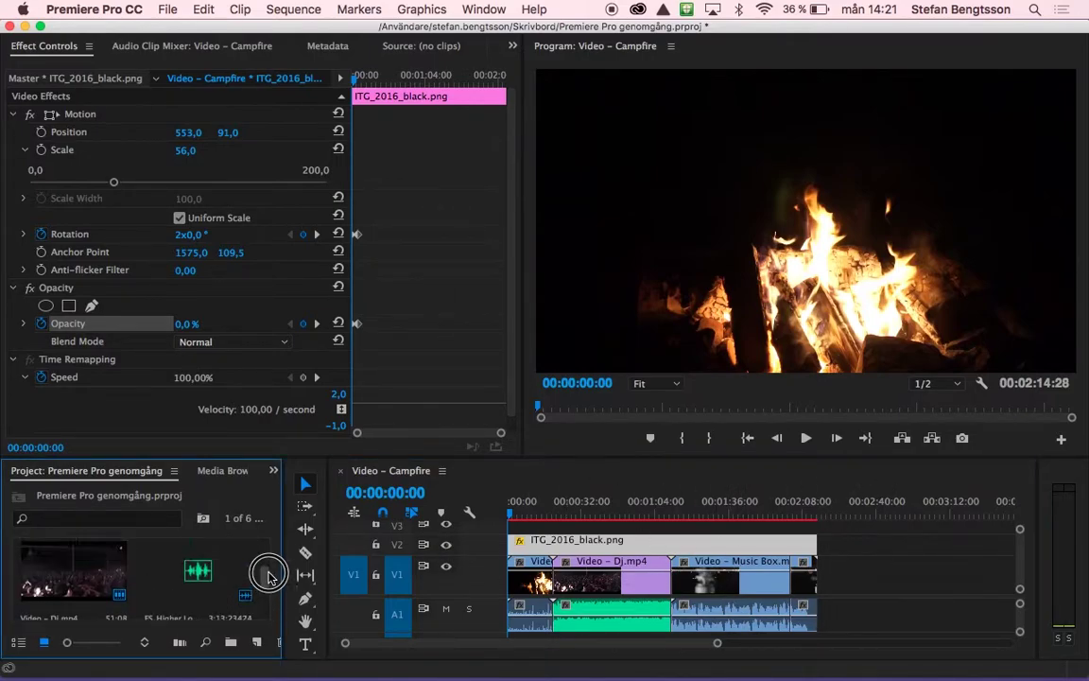
pyautogui.moveTo(71, 572); pyautogui.dragTo(849, 547)
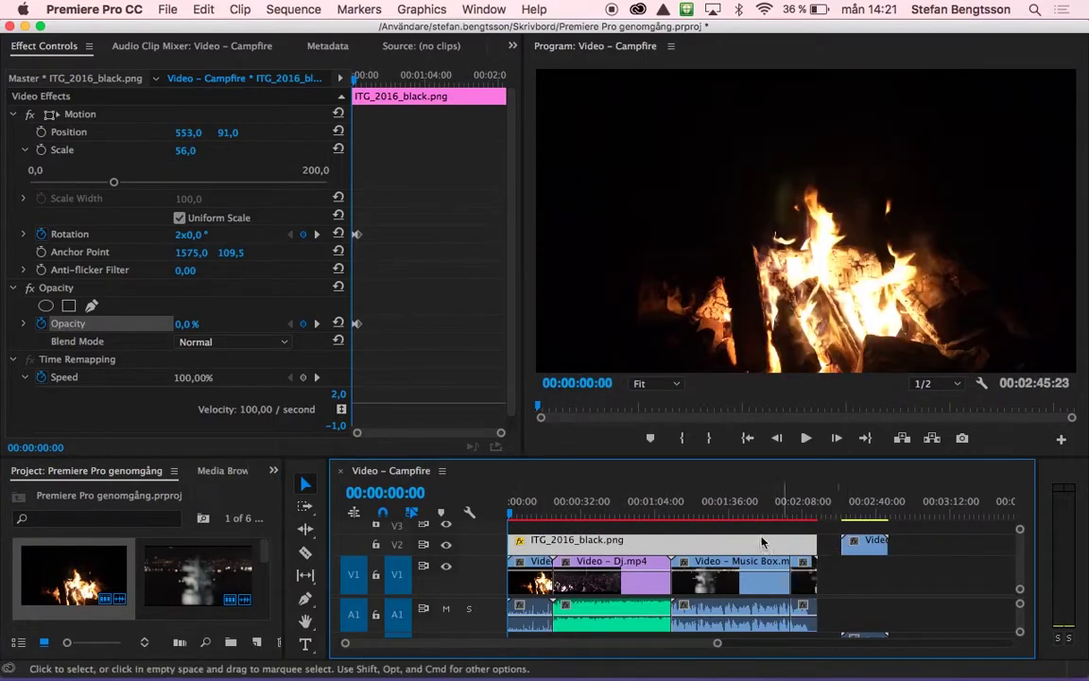
# Step: Place Music Box.mp4 on V1 just after the sequence end
pyautogui.moveTo(196, 571); pyautogui.dragTo(855, 566)
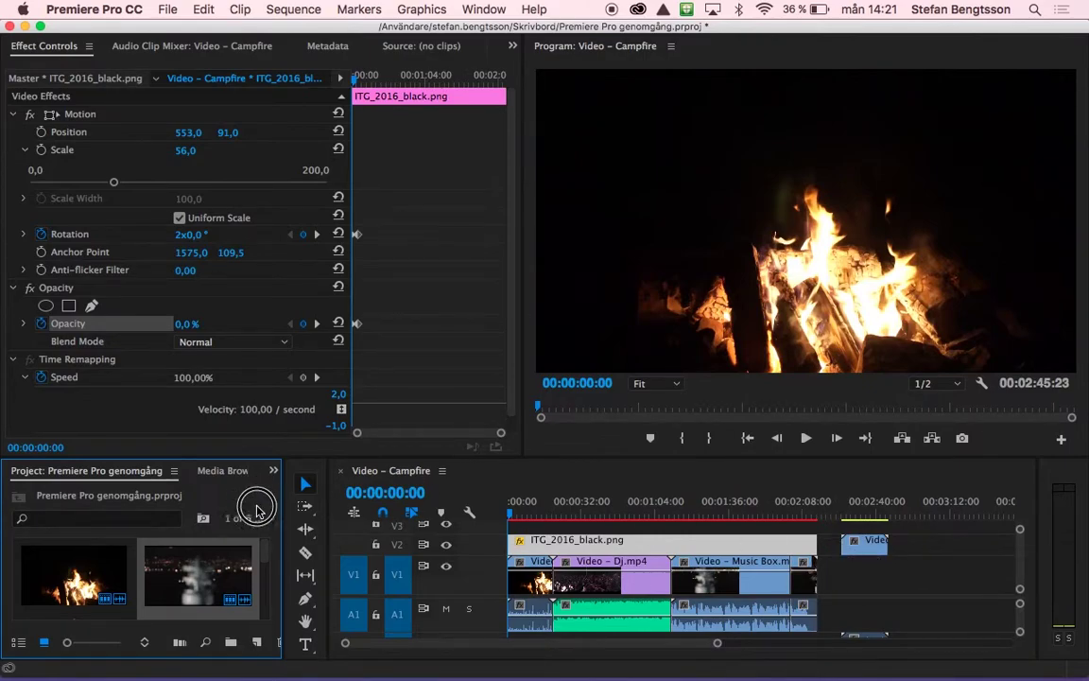
pyautogui.moveTo(168, 572); pyautogui.dragTo(868, 576)
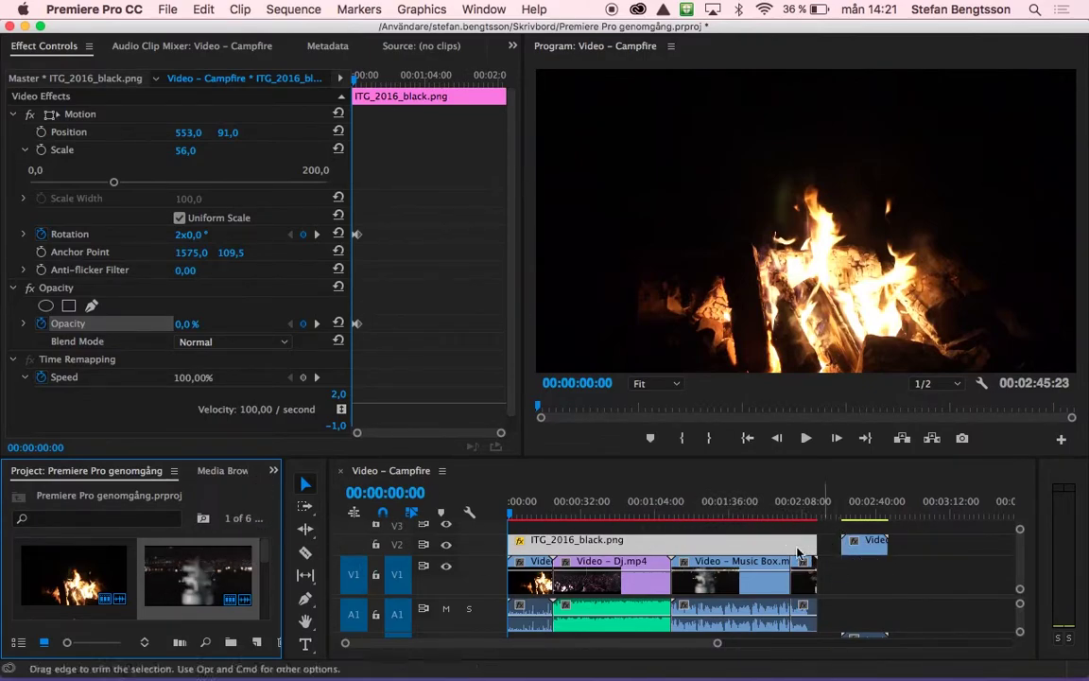
pyautogui.moveTo(196, 578); pyautogui.dragTo(855, 579)
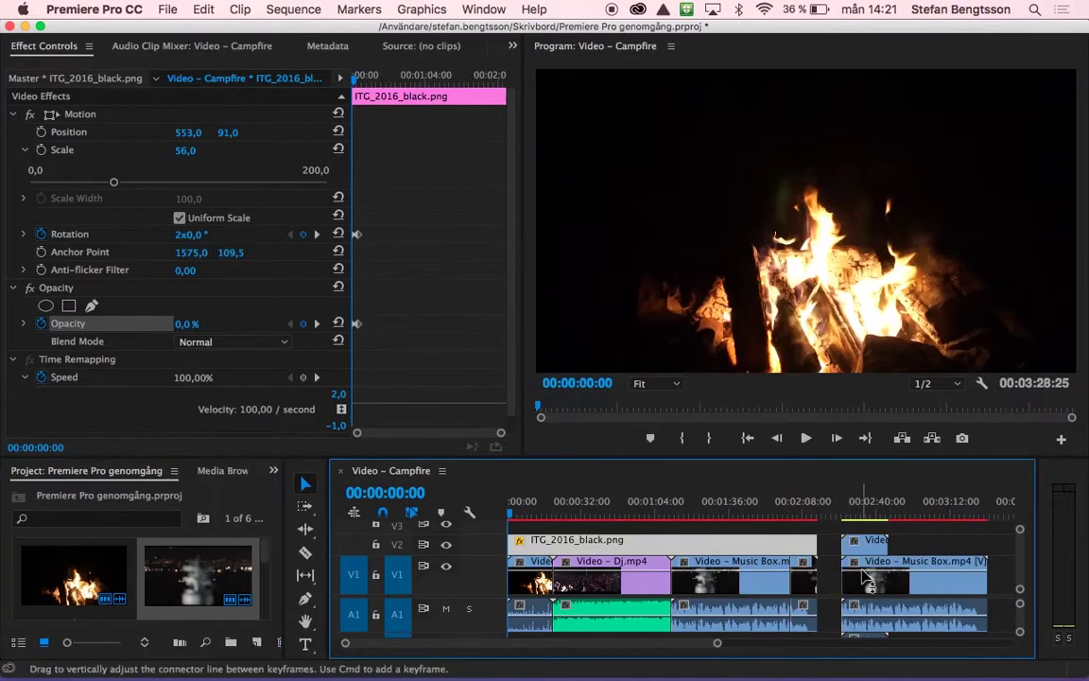
# Step: Unlink the Music Box clip, delete its audio and trim its end shorter
pyautogui.rightClick(927, 578)
pyautogui.moveTo(805, 629)
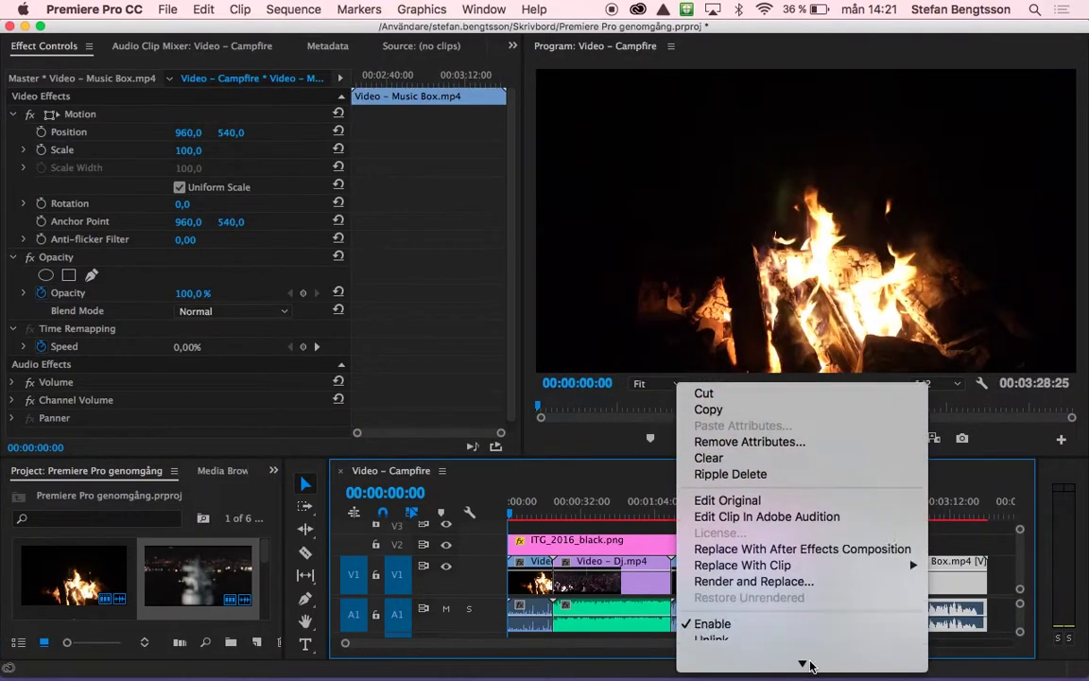
pyautogui.click(745, 527)
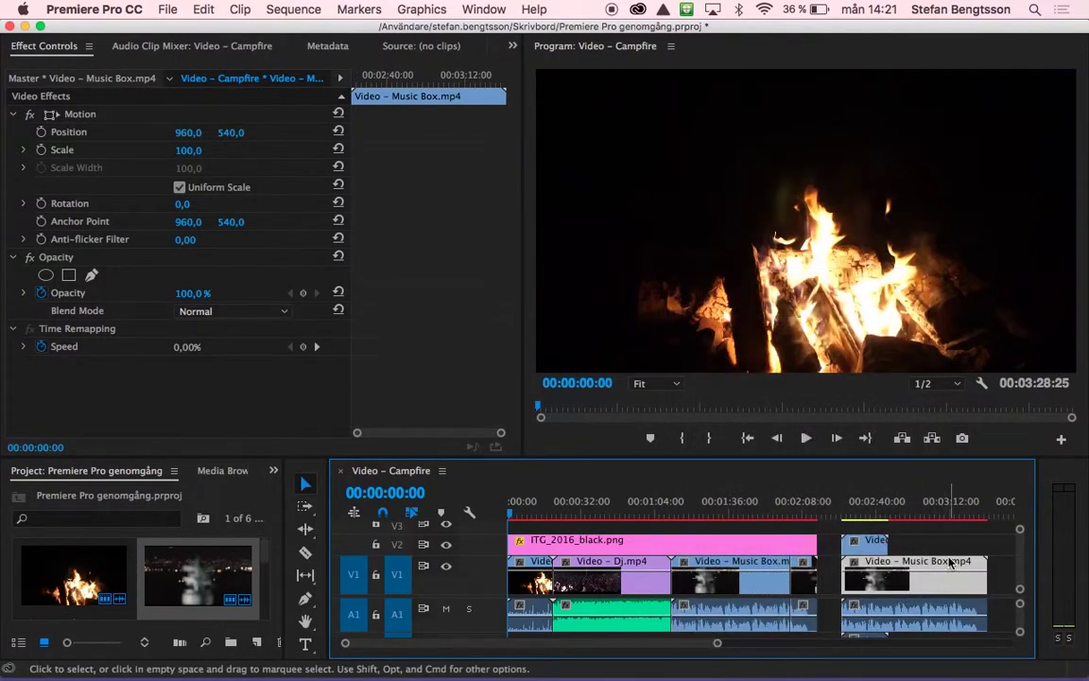
pyautogui.click(944, 621)
pyautogui.press('Delete')
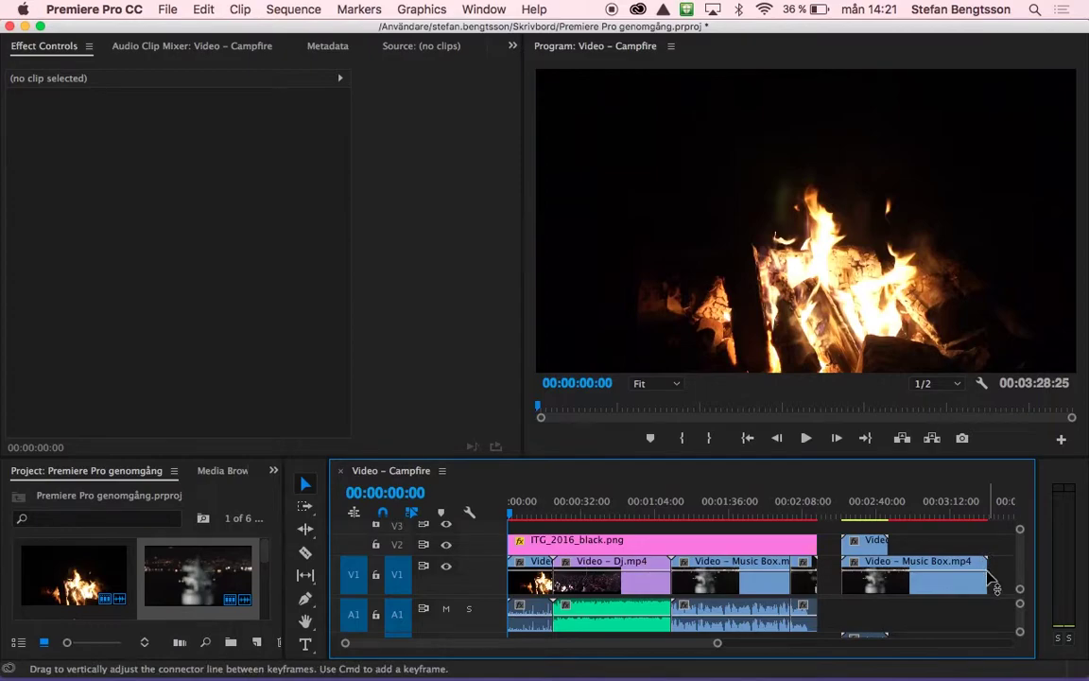
pyautogui.moveTo(983, 574); pyautogui.dragTo(901, 561)
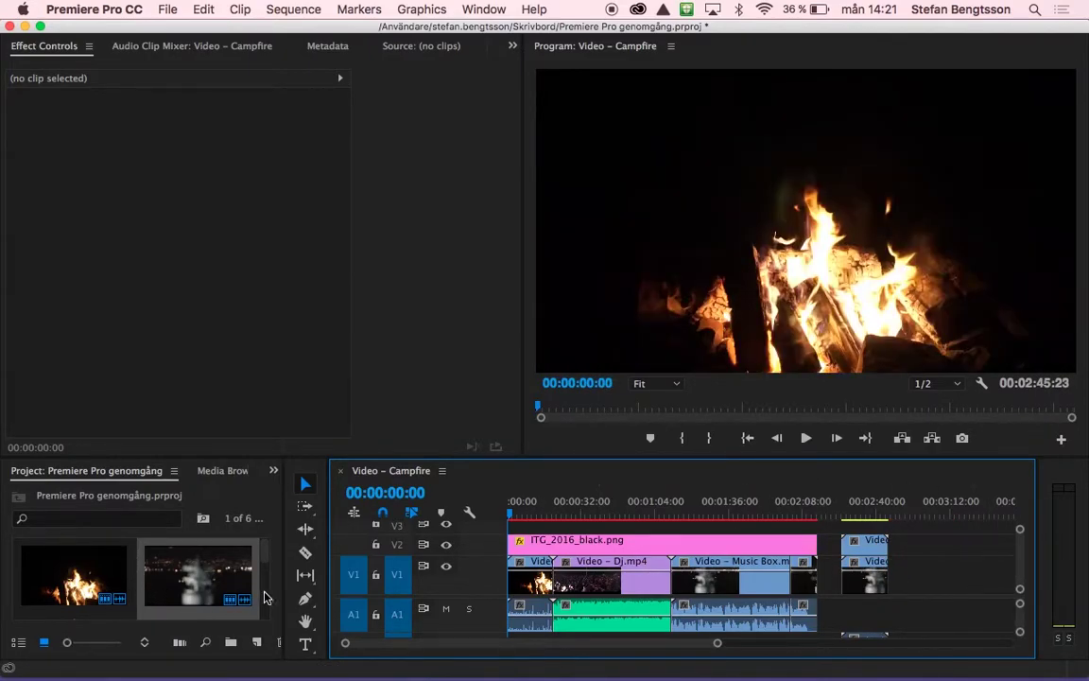
pyautogui.scroll(-2, 251, 586)
# Step: Stack a trimmed DJ clip on V3 and Campfire on V2 above Music Box, butted against the main clips
pyautogui.moveTo(87, 584); pyautogui.dragTo(850, 529)
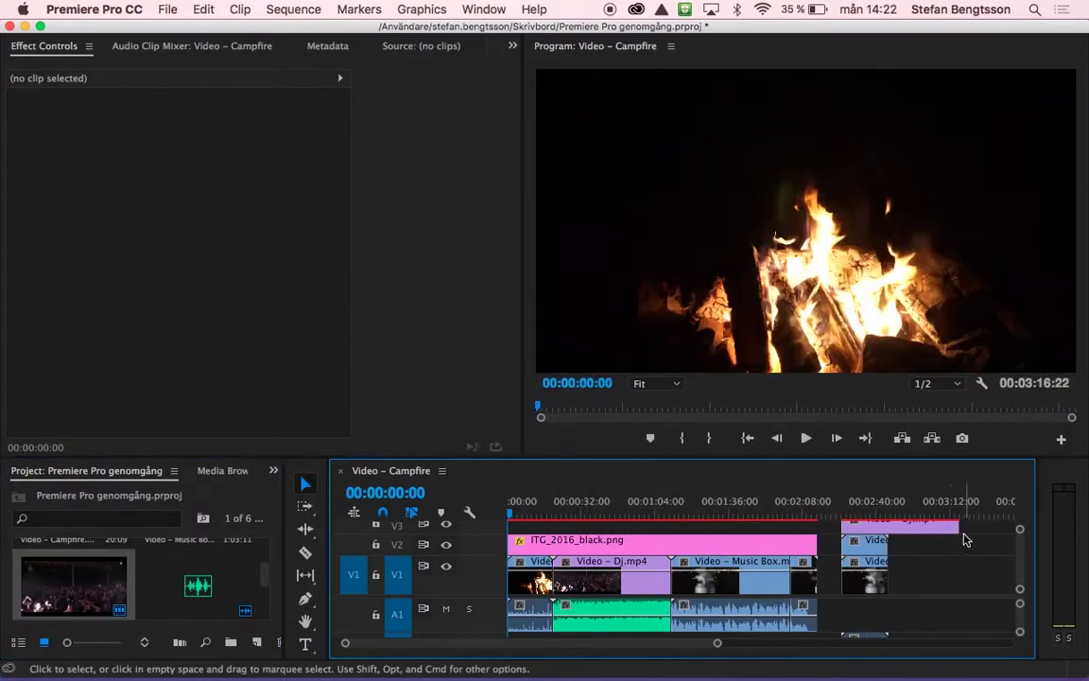
pyautogui.moveTo(964, 525); pyautogui.dragTo(887, 525)
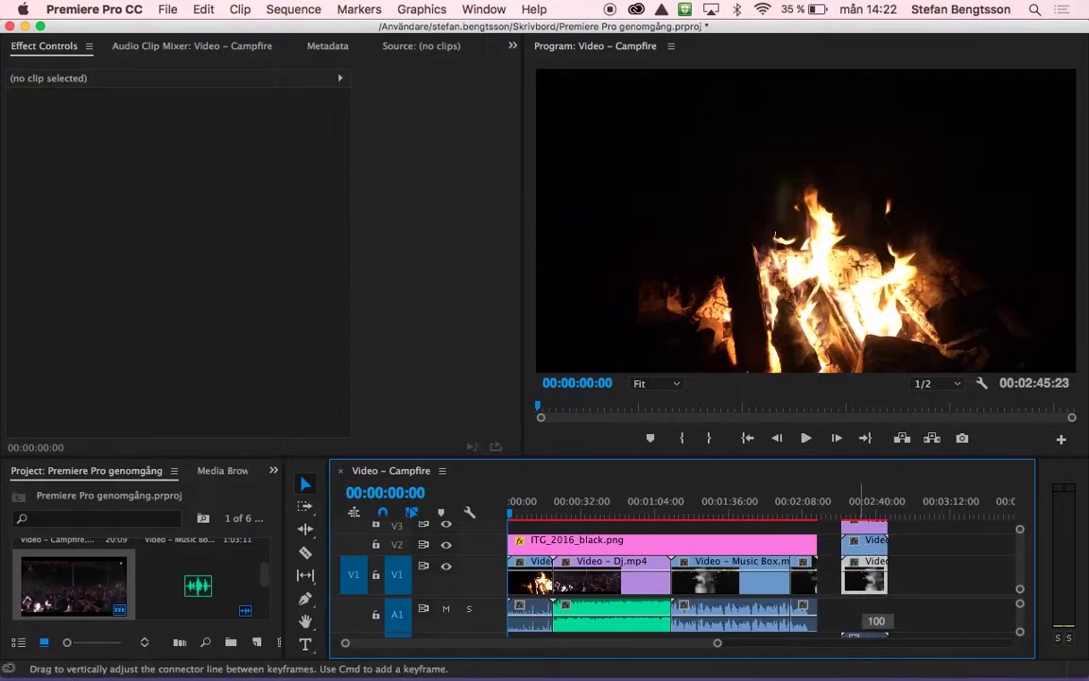
pyautogui.moveTo(879, 568); pyautogui.dragTo(841, 567)
pyautogui.moveTo(862, 527); pyautogui.dragTo(839, 525)
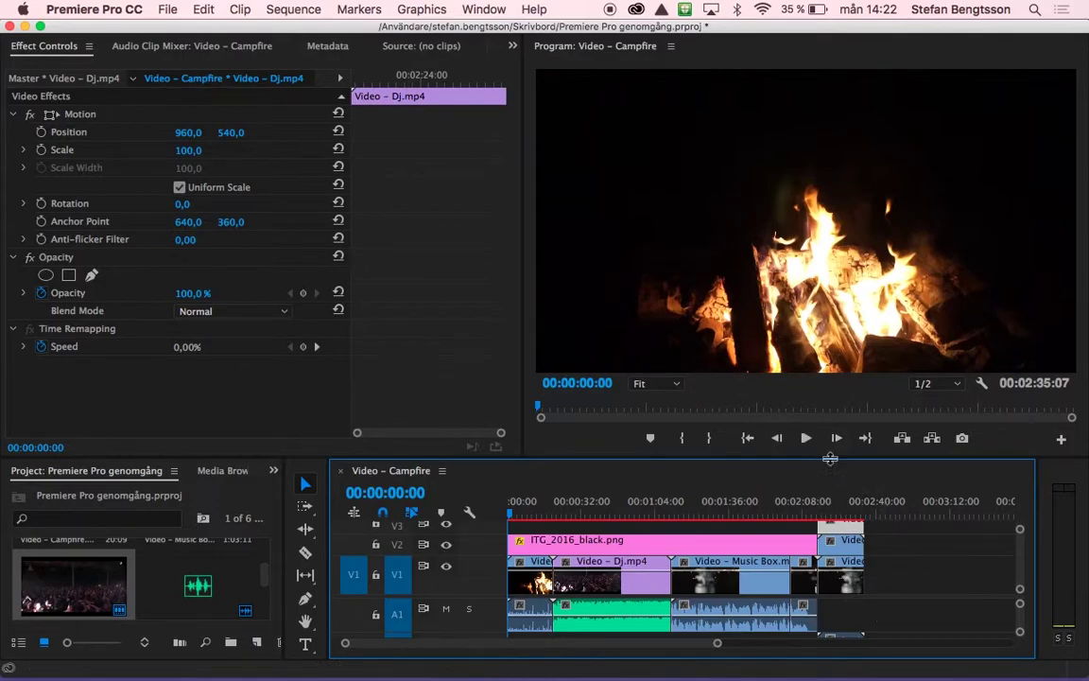
pyautogui.moveTo(826, 452); pyautogui.dragTo(826, 433)
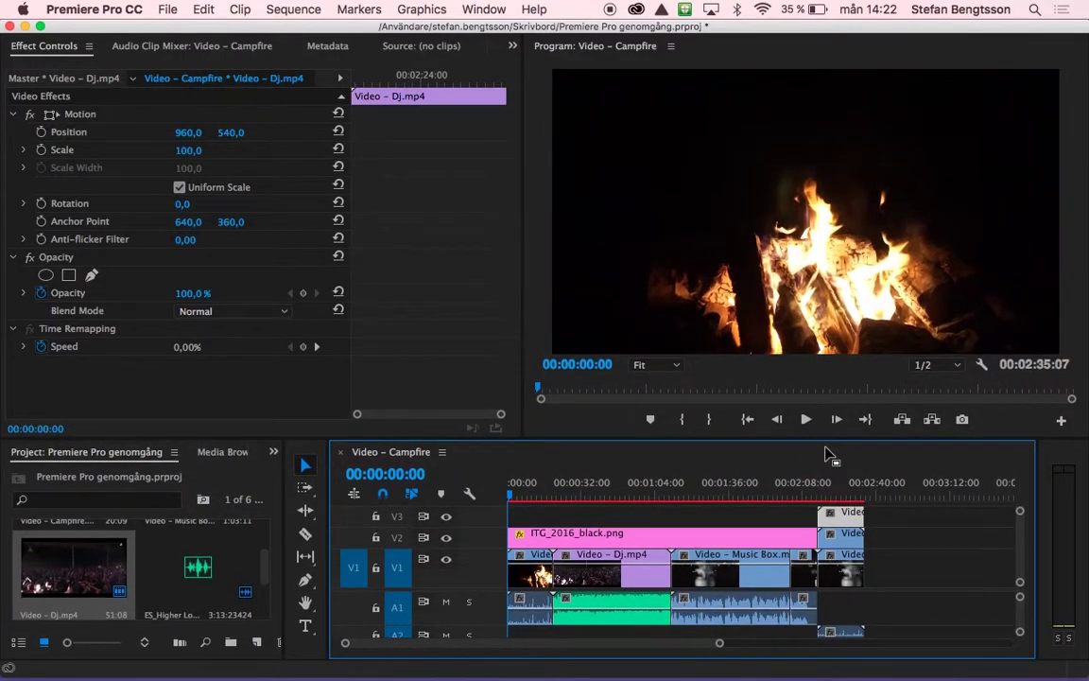
pyautogui.click(808, 495)
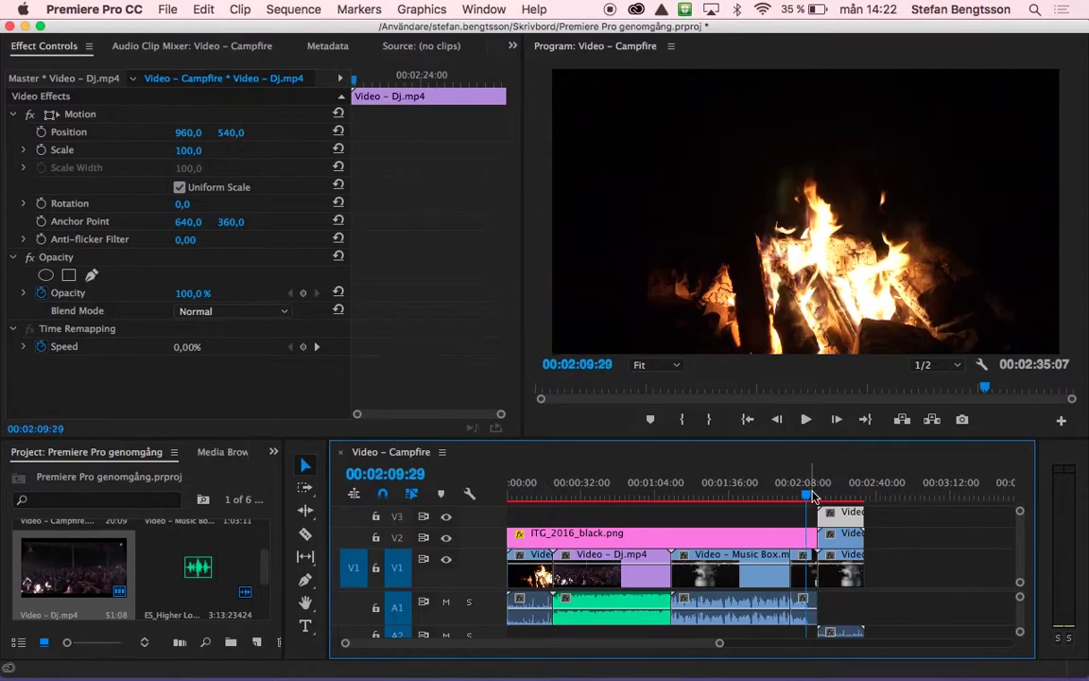
pyautogui.moveTo(808, 494); pyautogui.dragTo(825, 494)
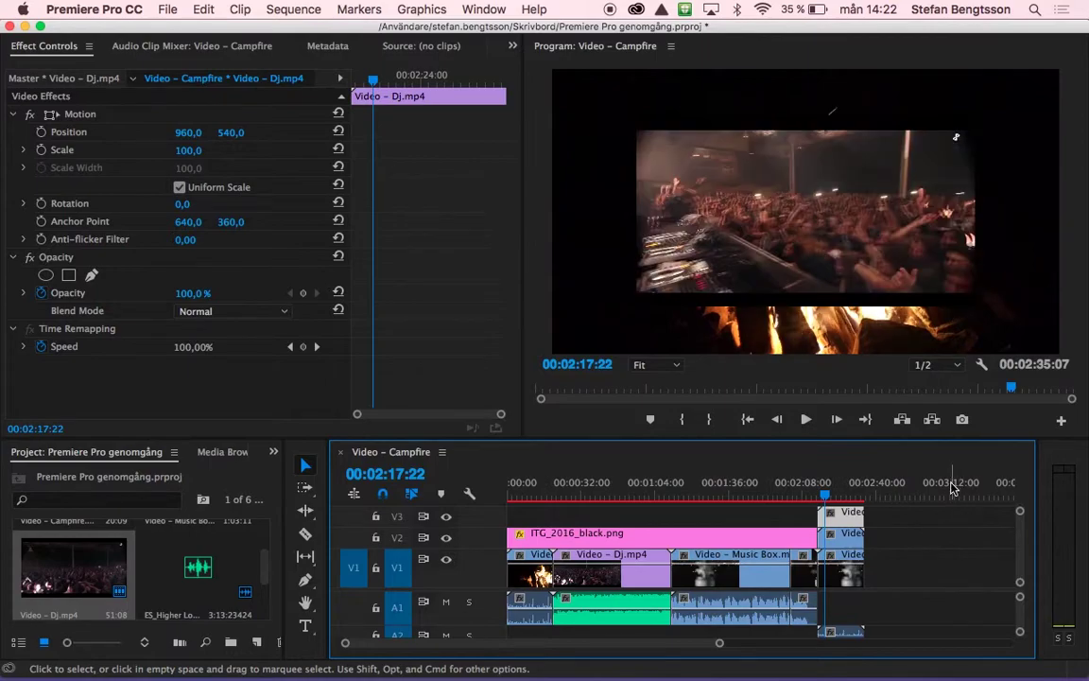
pyautogui.click(811, 421)
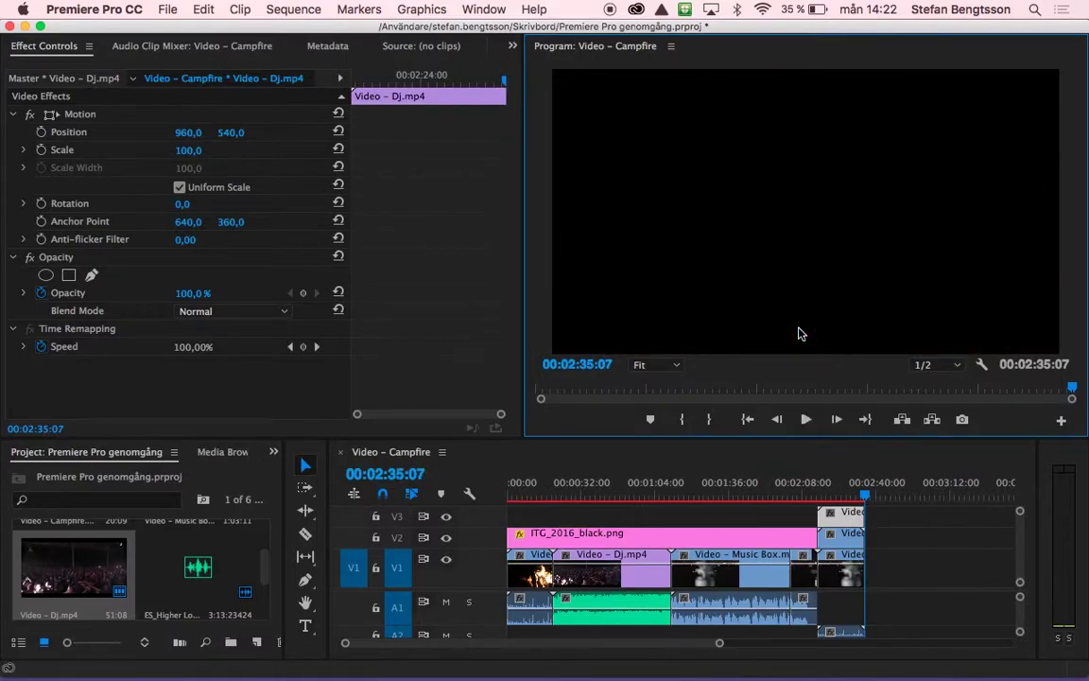
pyautogui.click(908, 522)
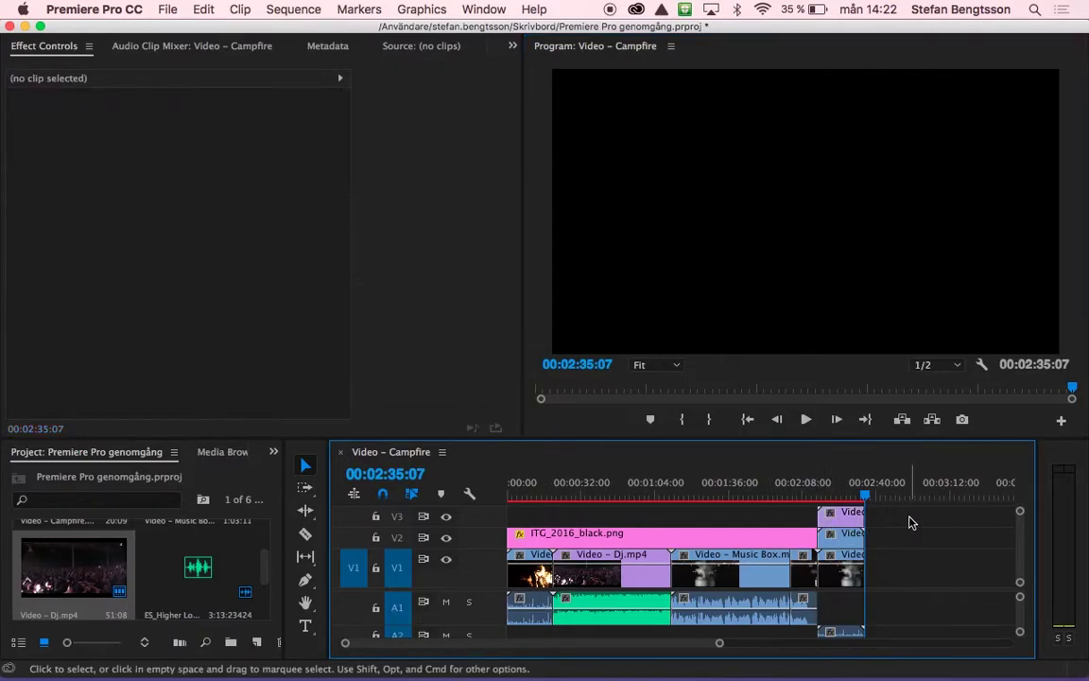
# Step: Scale the V3 DJ clip to 45 so it becomes a small inset over the campfire
pyautogui.click(838, 515)
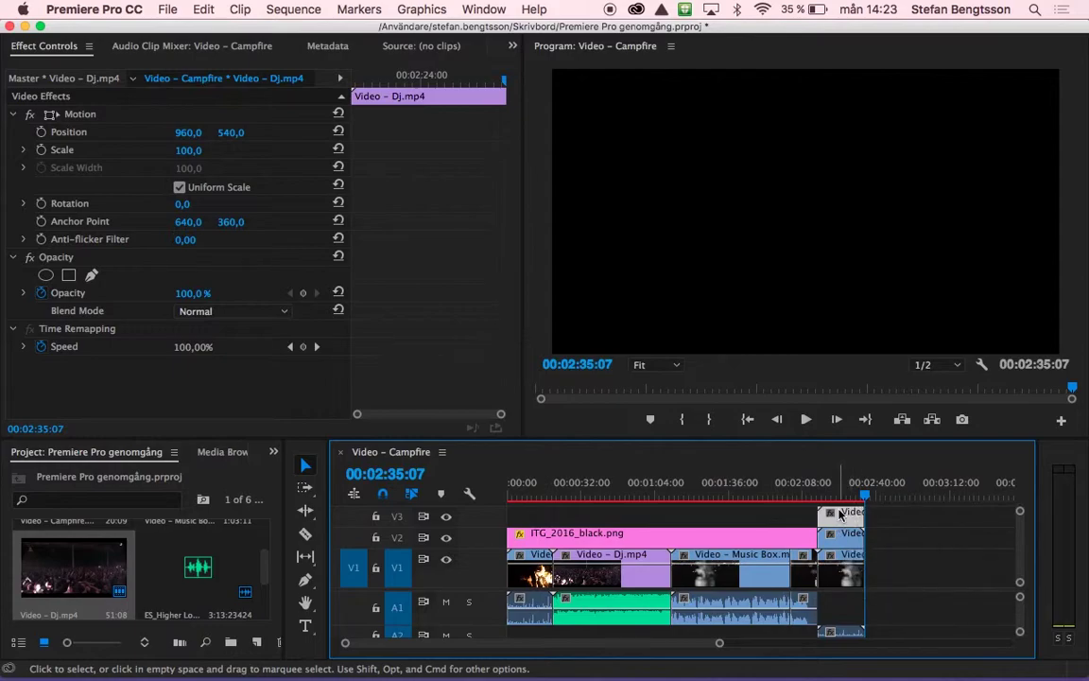
pyautogui.click(188, 149)
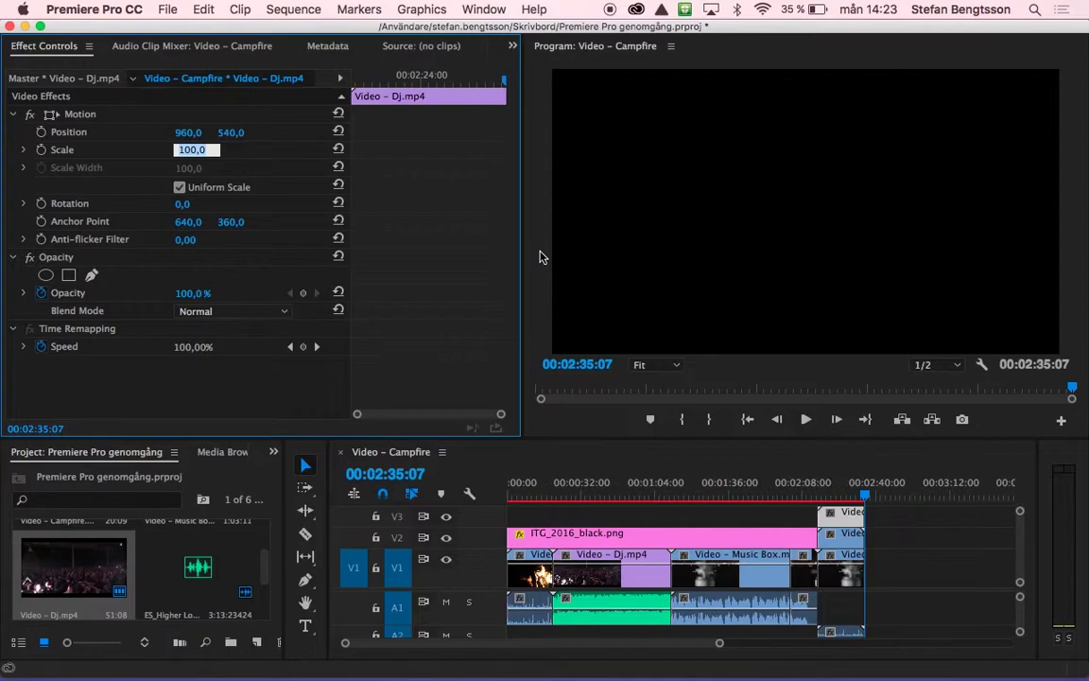
pyautogui.write('45')
pyautogui.press('Return')
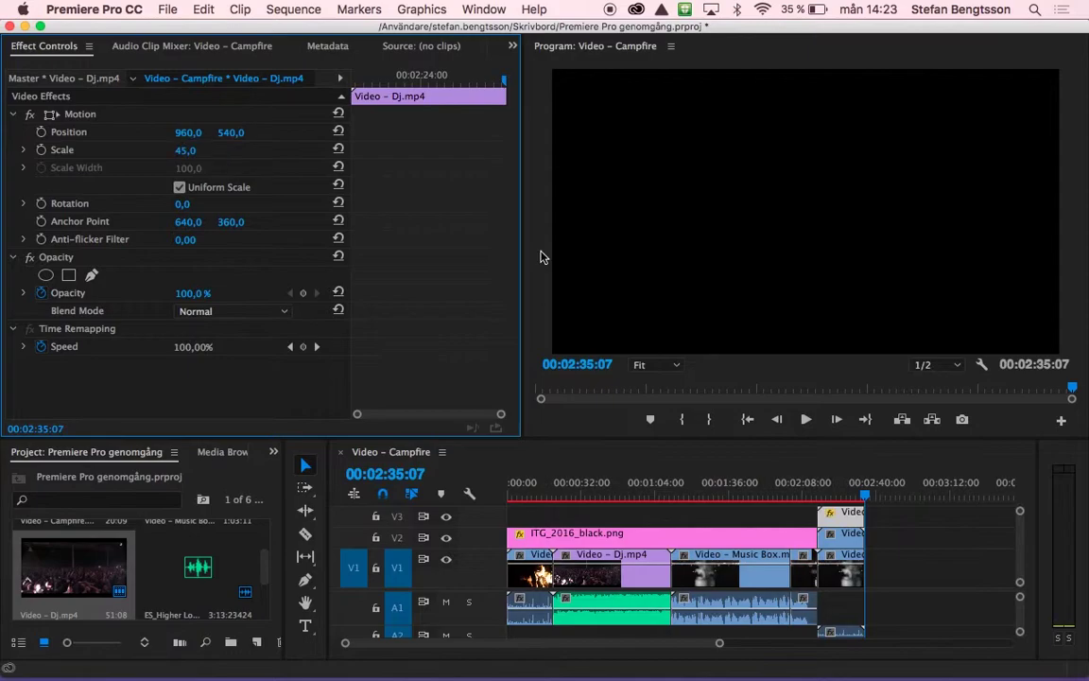
pyautogui.moveTo(863, 494); pyautogui.dragTo(828, 494)
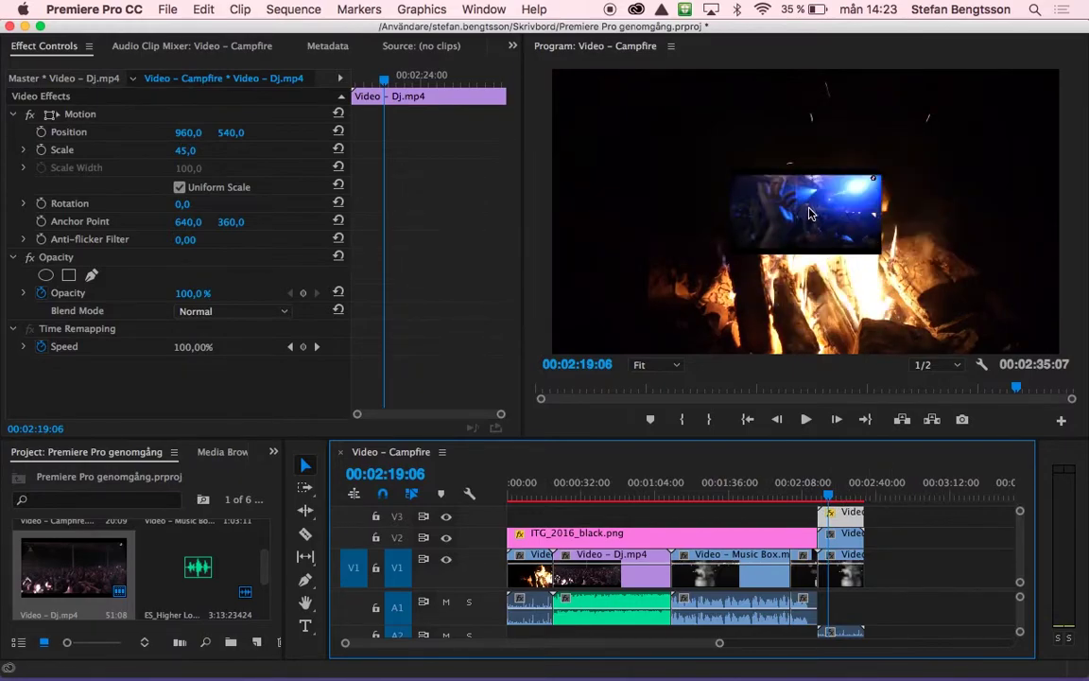
# Step: Set a Position keyframe and move the DJ inset to 433, 248 in the upper left
pyautogui.click(810, 212)
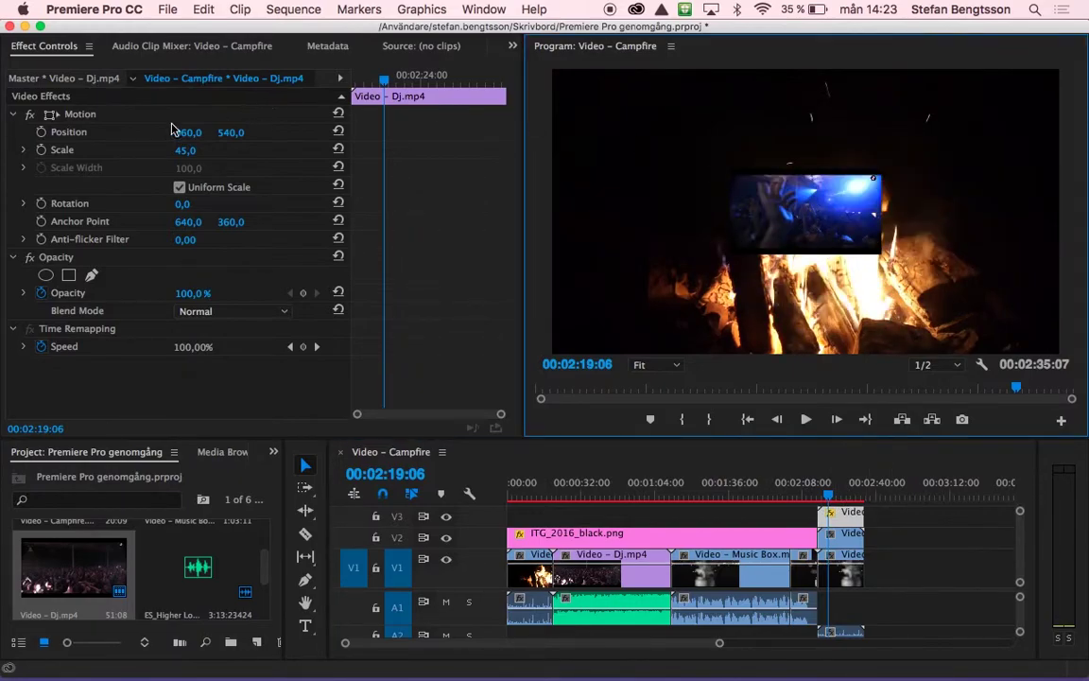
pyautogui.click(42, 134)
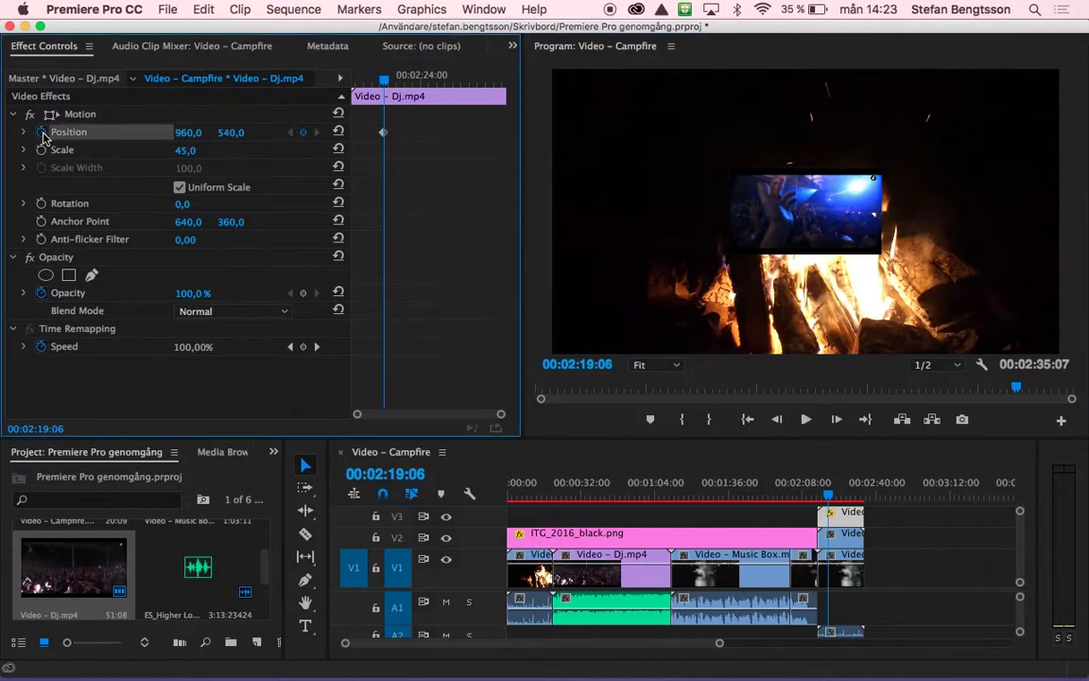
pyautogui.click(763, 180)
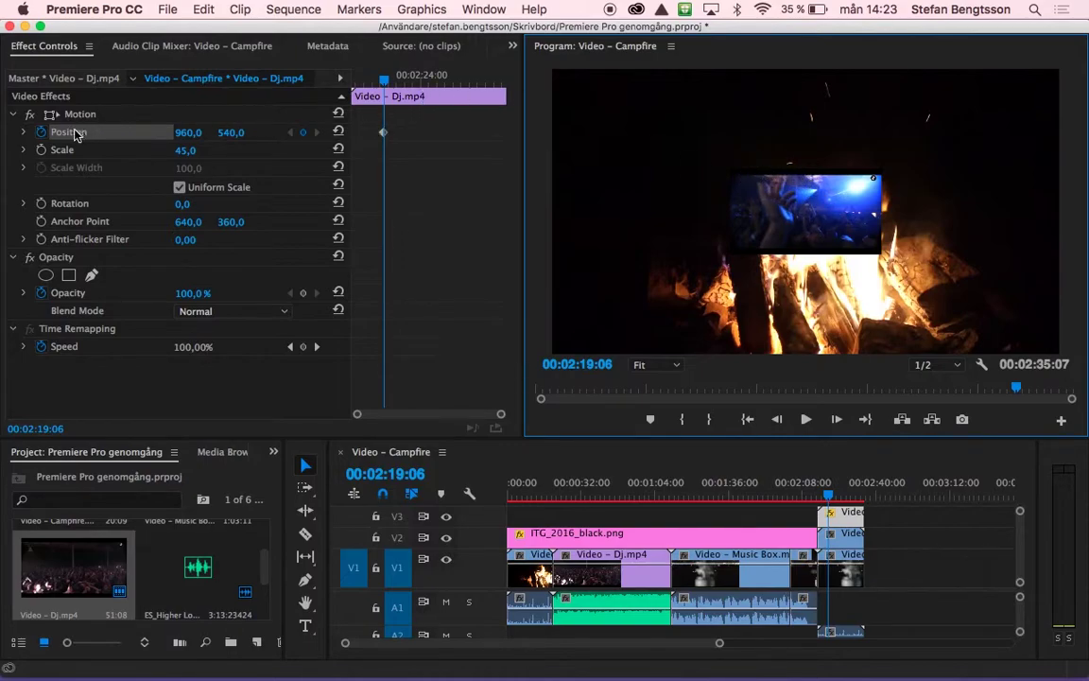
pyautogui.click(23, 133)
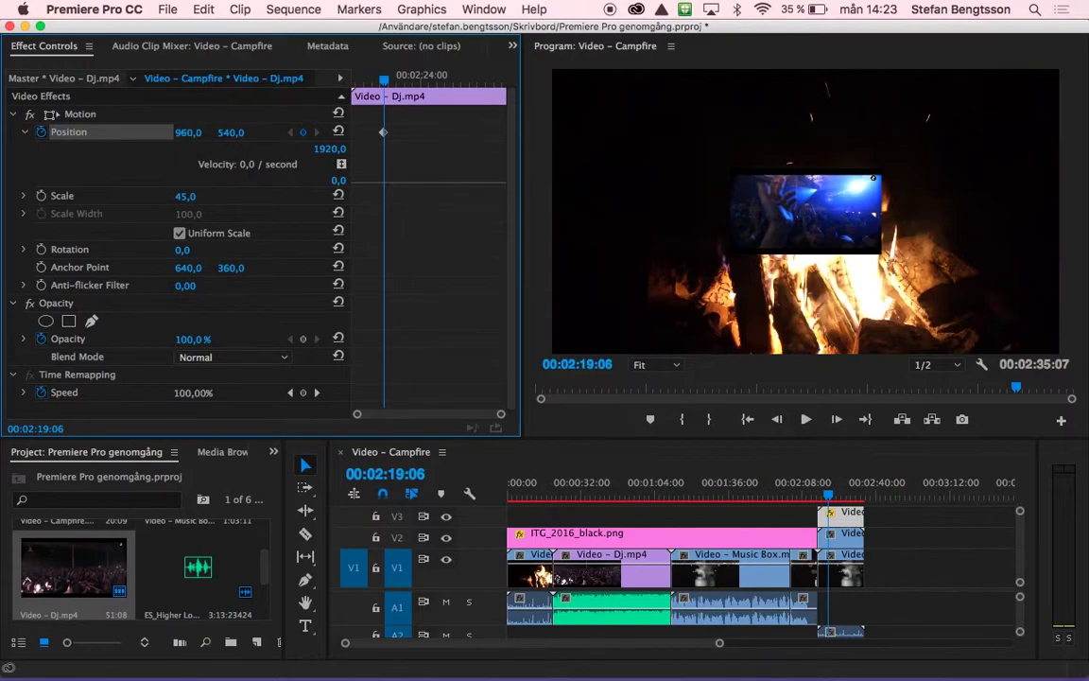
pyautogui.moveTo(188, 133); pyautogui.dragTo(289, 137)
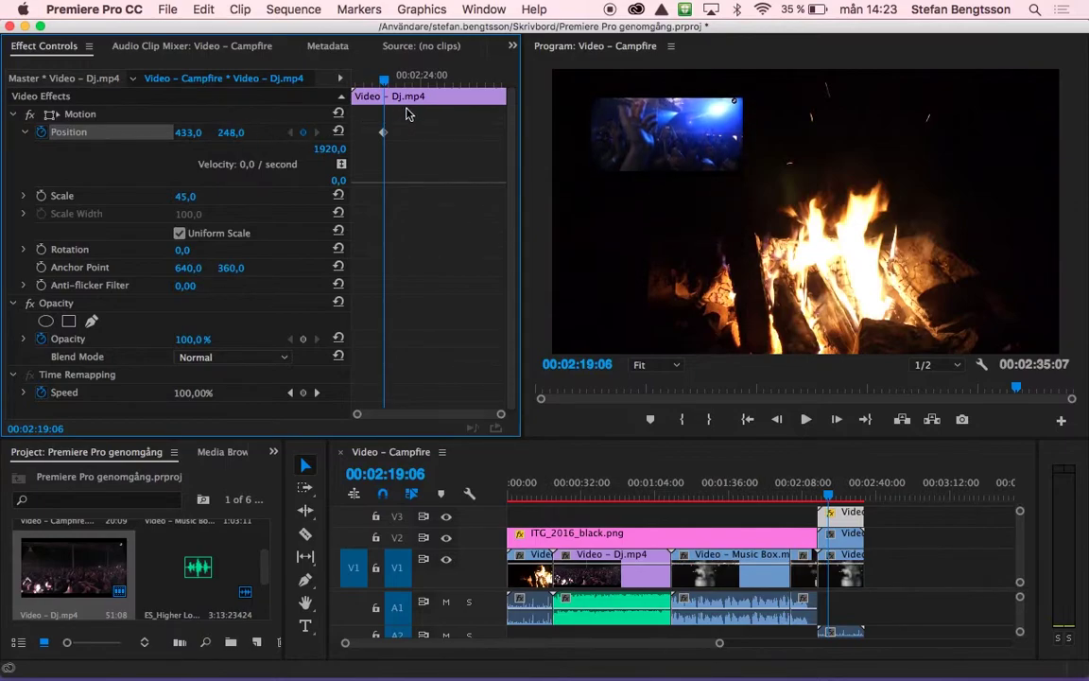
pyautogui.click(851, 546)
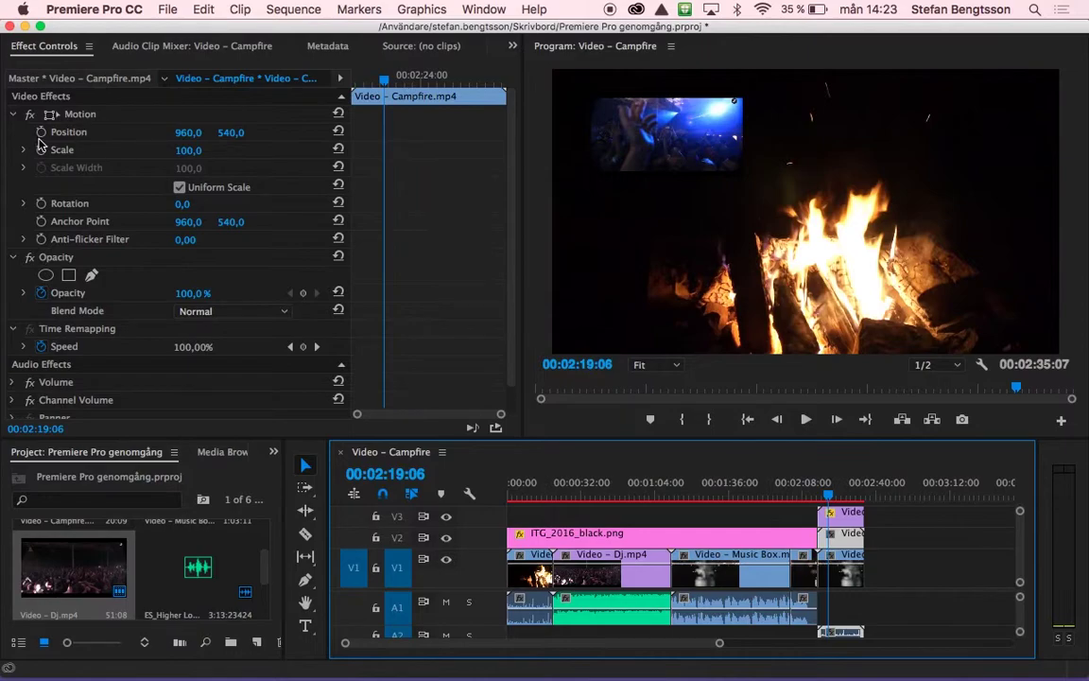
# Step: Shrink the campfire clip to 55 and position it at 1356, 413 on the right
pyautogui.moveTo(184, 151); pyautogui.dragTo(141, 151)
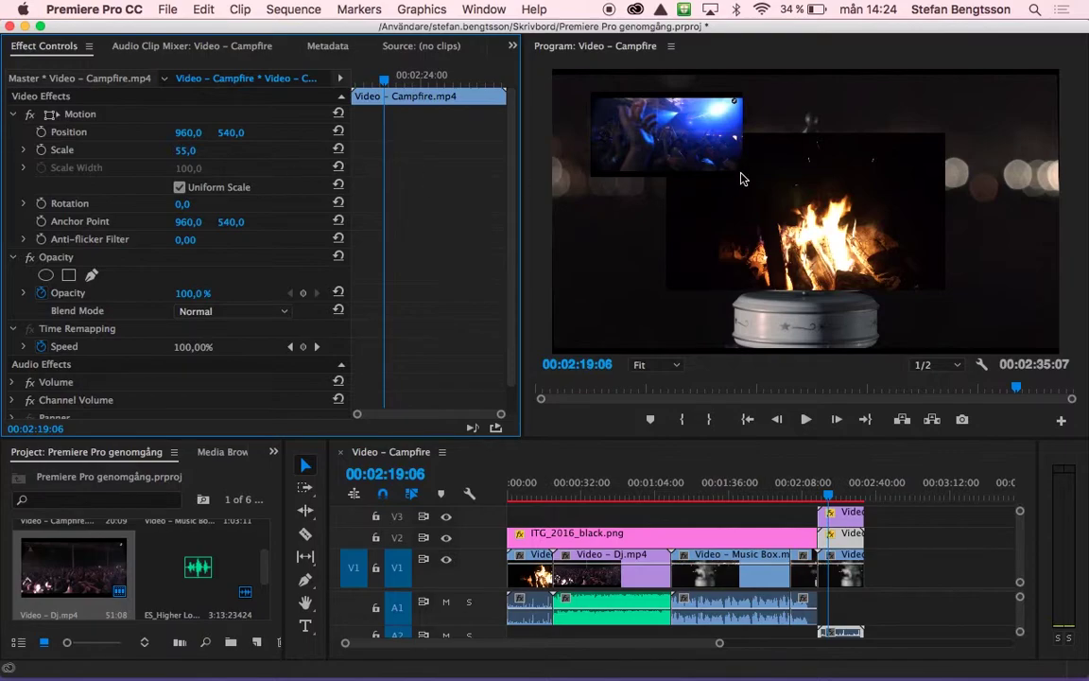
pyautogui.moveTo(184, 132)
pyautogui.mouseDown()
pyautogui.moveTo(283, 132)
pyautogui.moveTo(175, 132)
pyautogui.mouseUp()
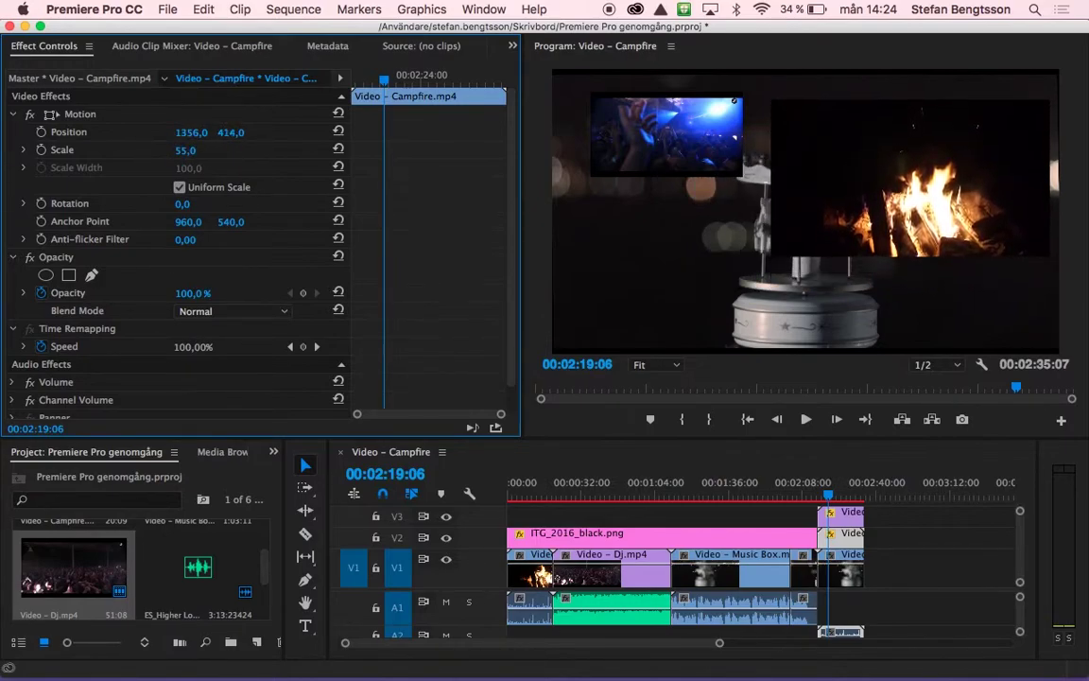
pyautogui.click(848, 558)
pyautogui.click(783, 278)
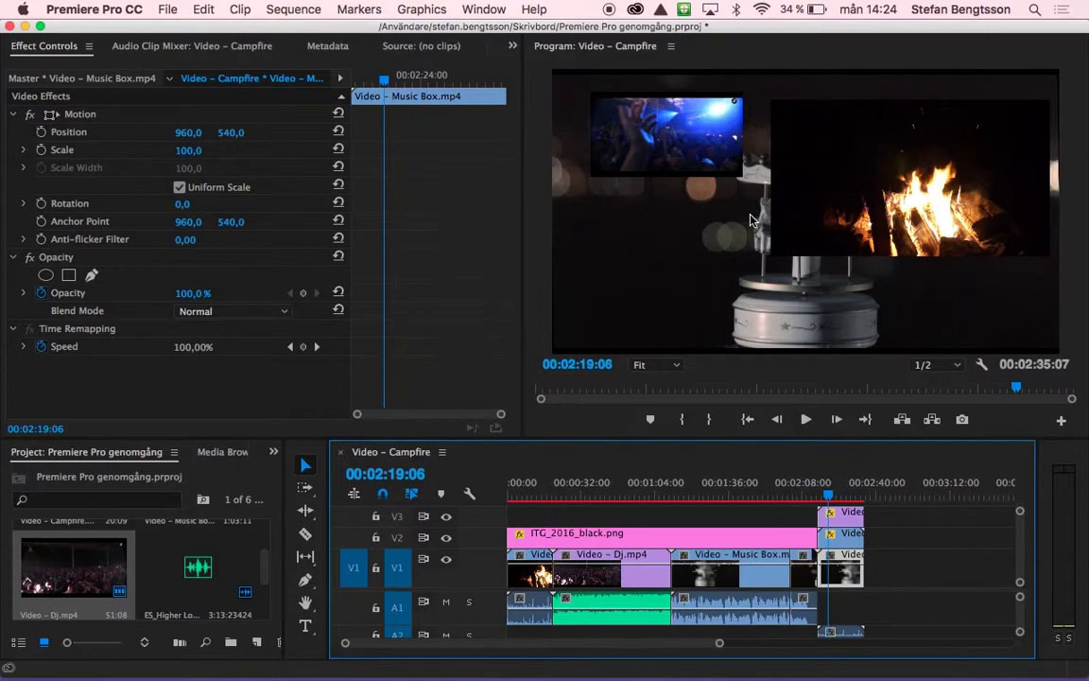
# Step: Scale the Music Box clip to 50 and place it lower-left at 503, 778
pyautogui.moveTo(182, 150)
pyautogui.mouseDown()
pyautogui.moveTo(132, 150)
pyautogui.moveTo(113, 133)
pyautogui.mouseUp()
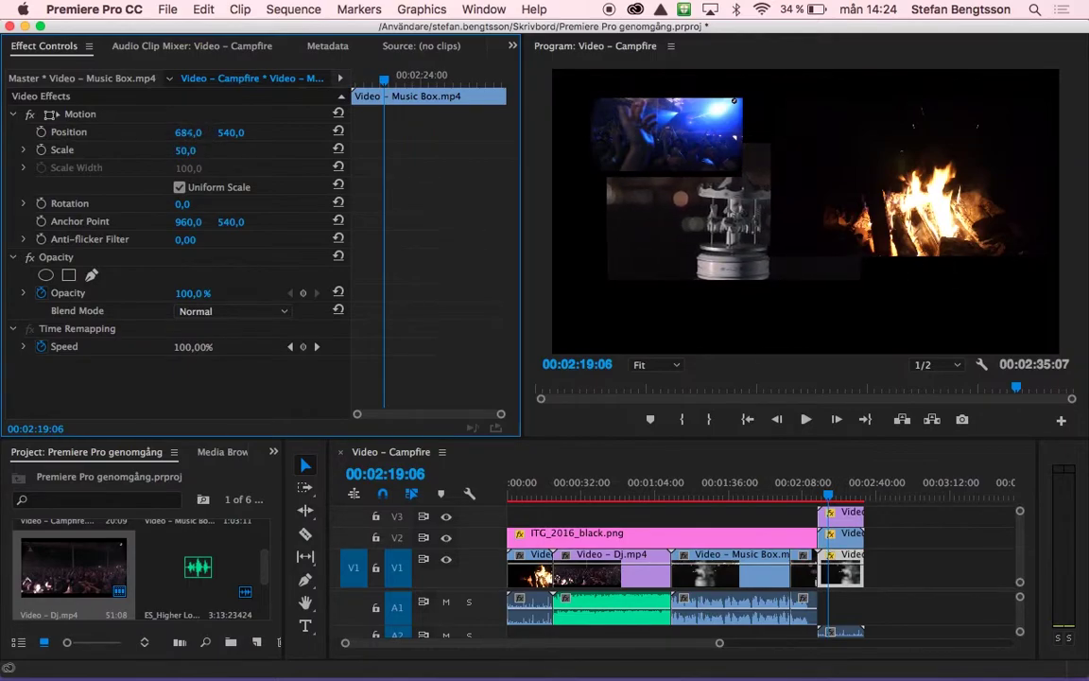
pyautogui.moveTo(227, 133); pyautogui.dragTo(296, 132)
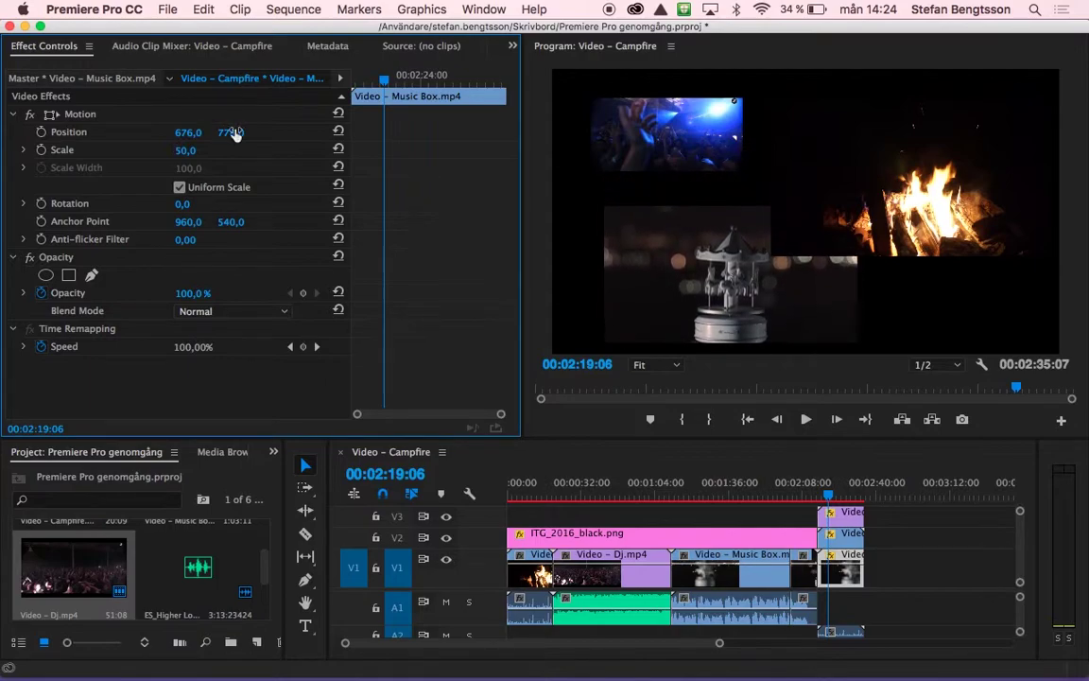
pyautogui.moveTo(185, 132); pyautogui.dragTo(123, 132)
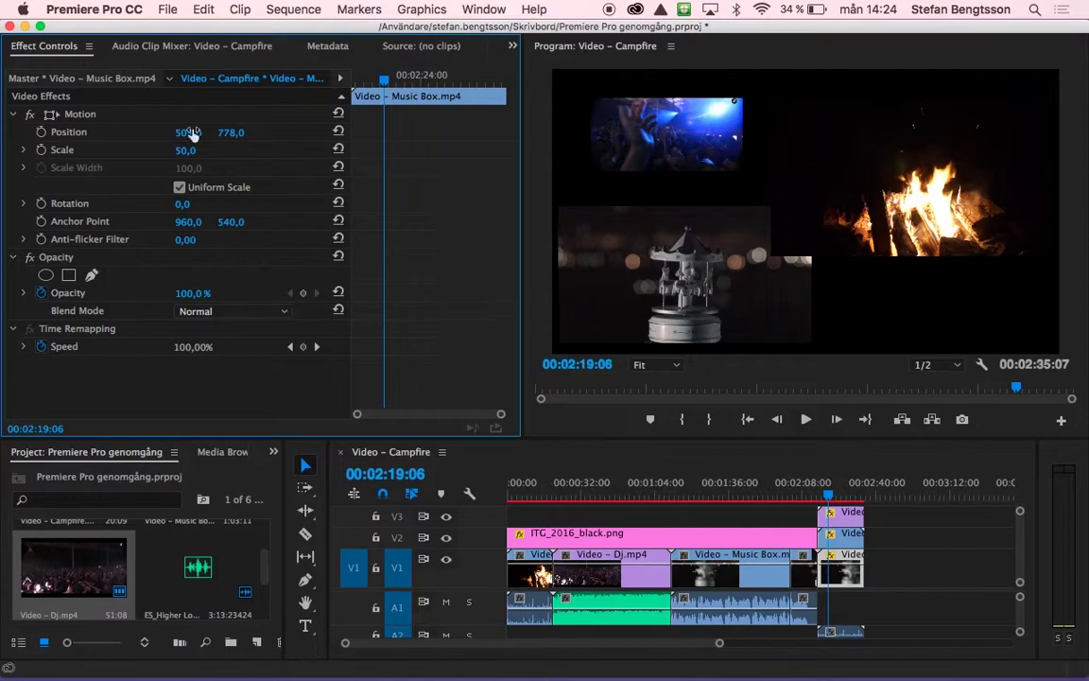
# Step: Reposition the campfire clip to 1423, 326 and shift the collage clips later in the timeline
pyautogui.click(844, 543)
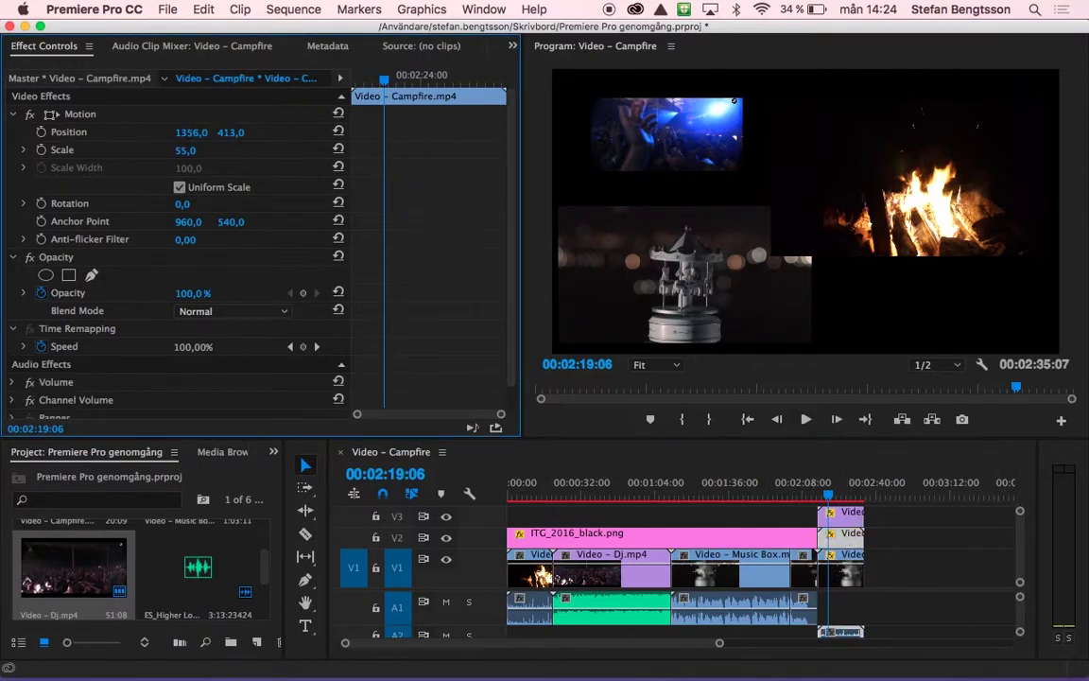
pyautogui.moveTo(231, 132); pyautogui.dragTo(189, 132)
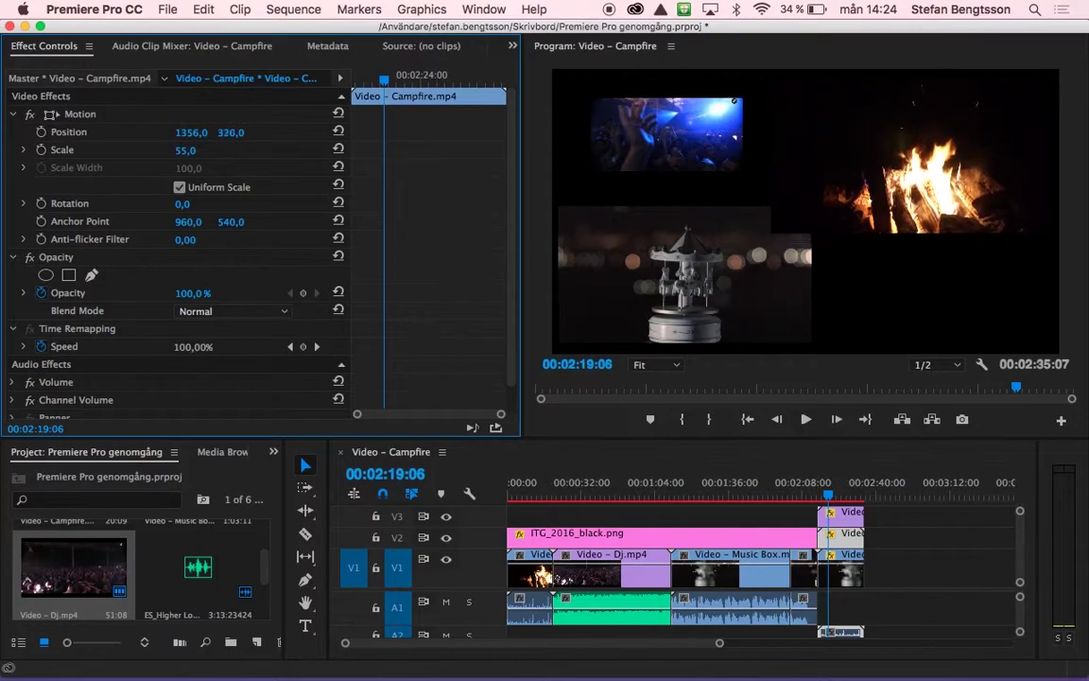
pyautogui.moveTo(189, 132); pyautogui.dragTo(219, 133)
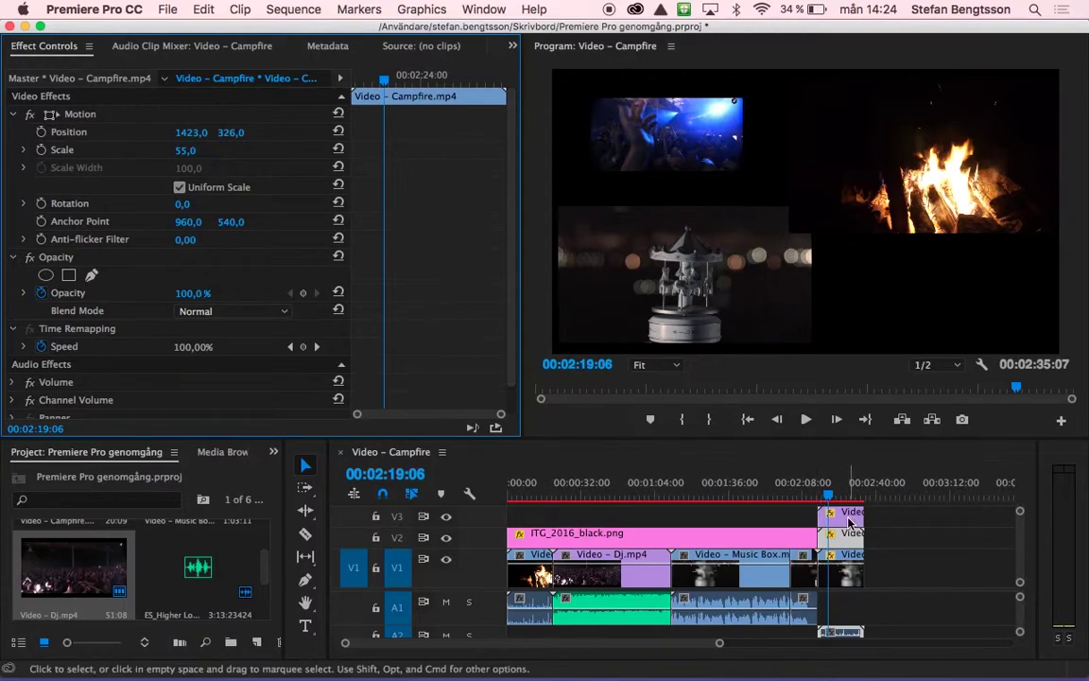
pyautogui.moveTo(855, 521); pyautogui.dragTo(873, 563)
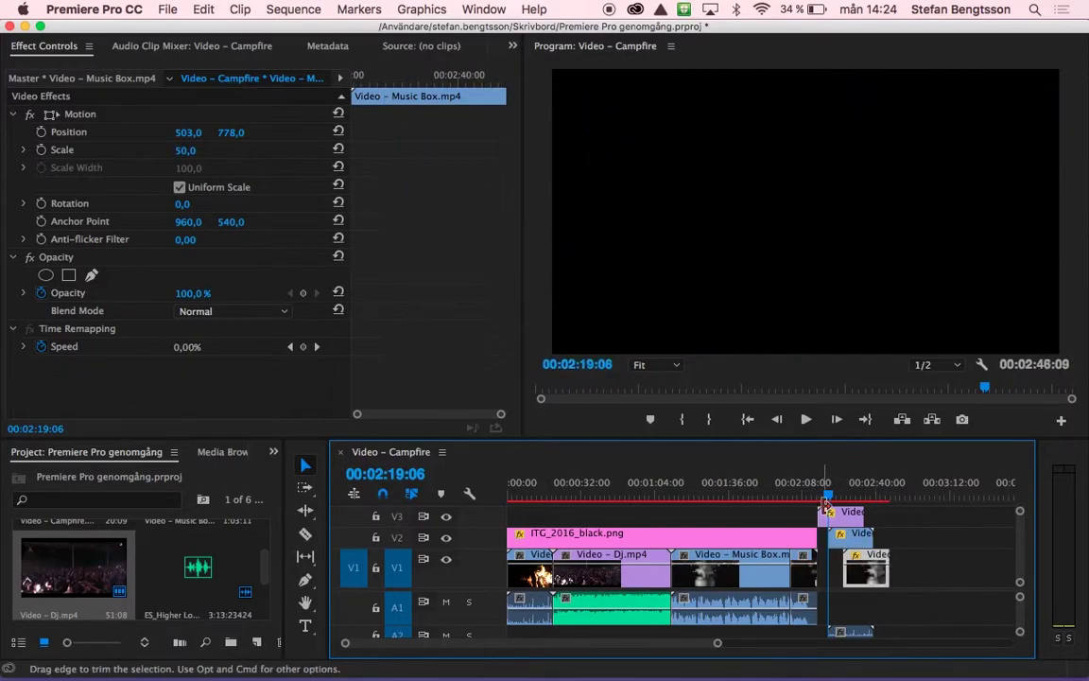
# Step: Play the sequence from about 02:00 to review the collage section
pyautogui.click(807, 493)
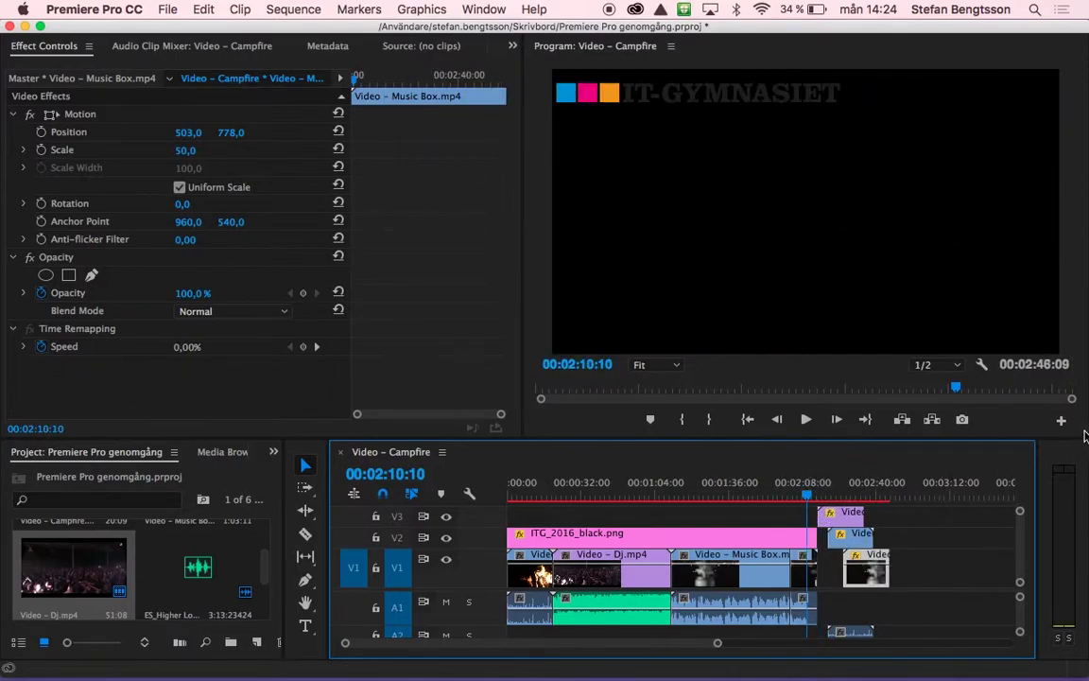
pyautogui.click(784, 494)
pyautogui.press('space')
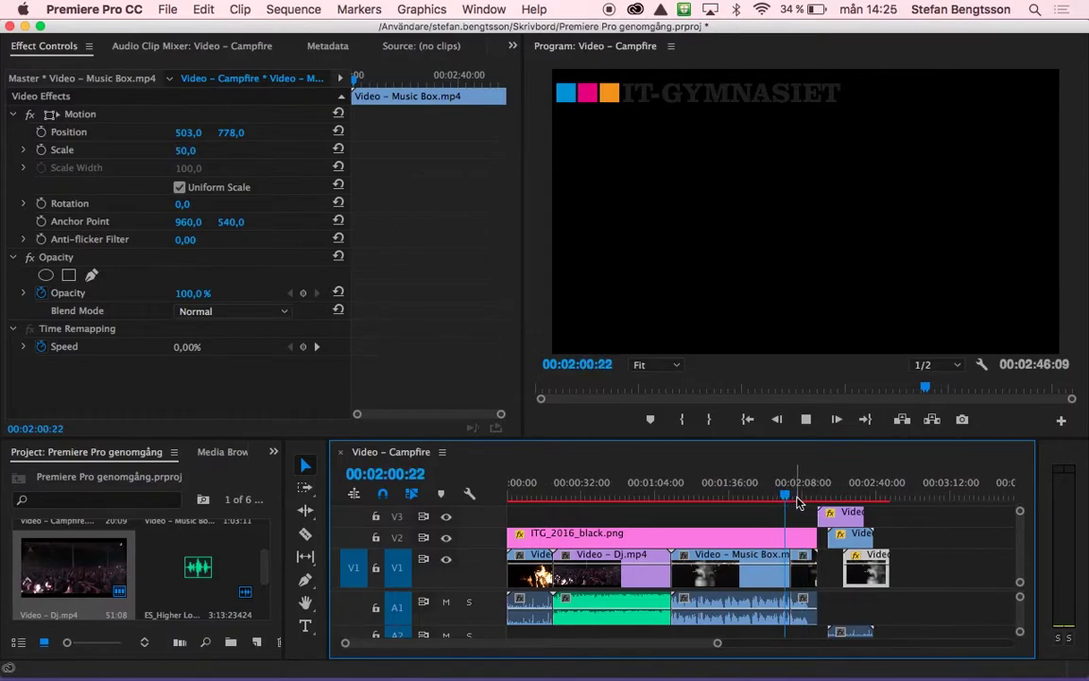
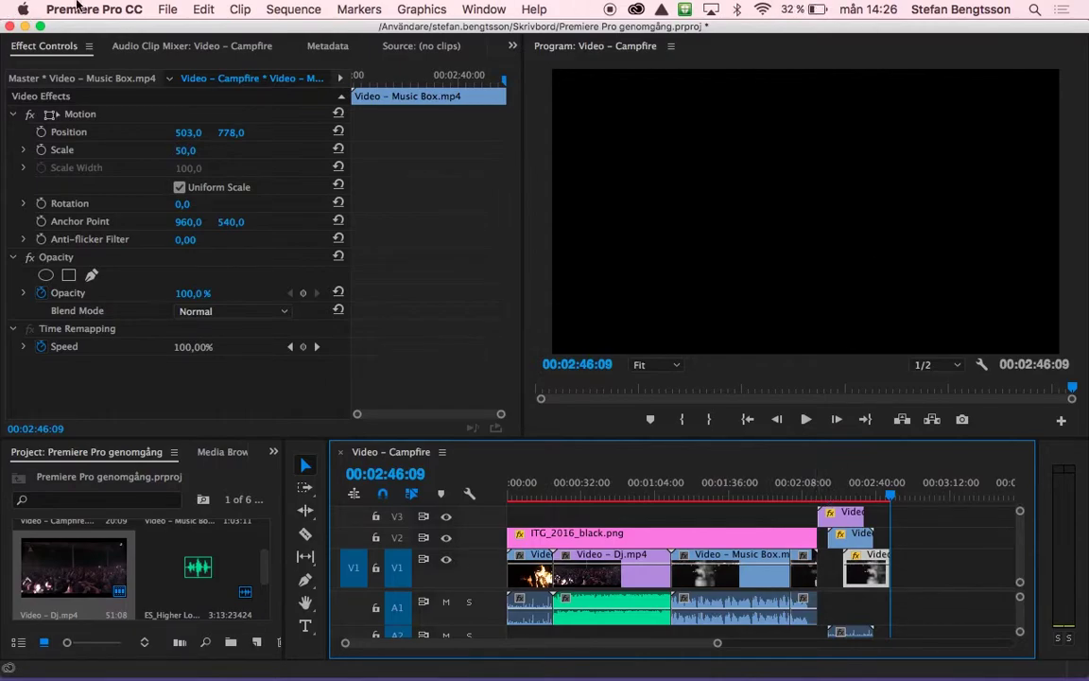
# Step: Create a text graphic in the Program monitor, adding a Graphic clip with an empty text layer on V3
pyautogui.click(165, 7)
pyautogui.moveTo(180, 31)
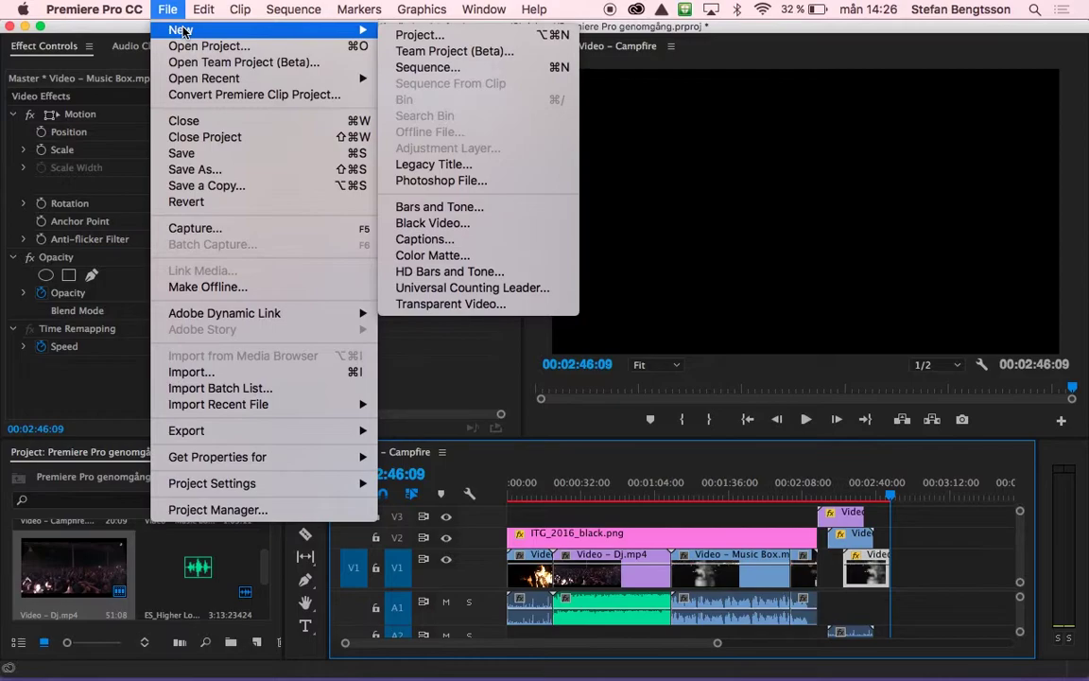
pyautogui.press('Escape')
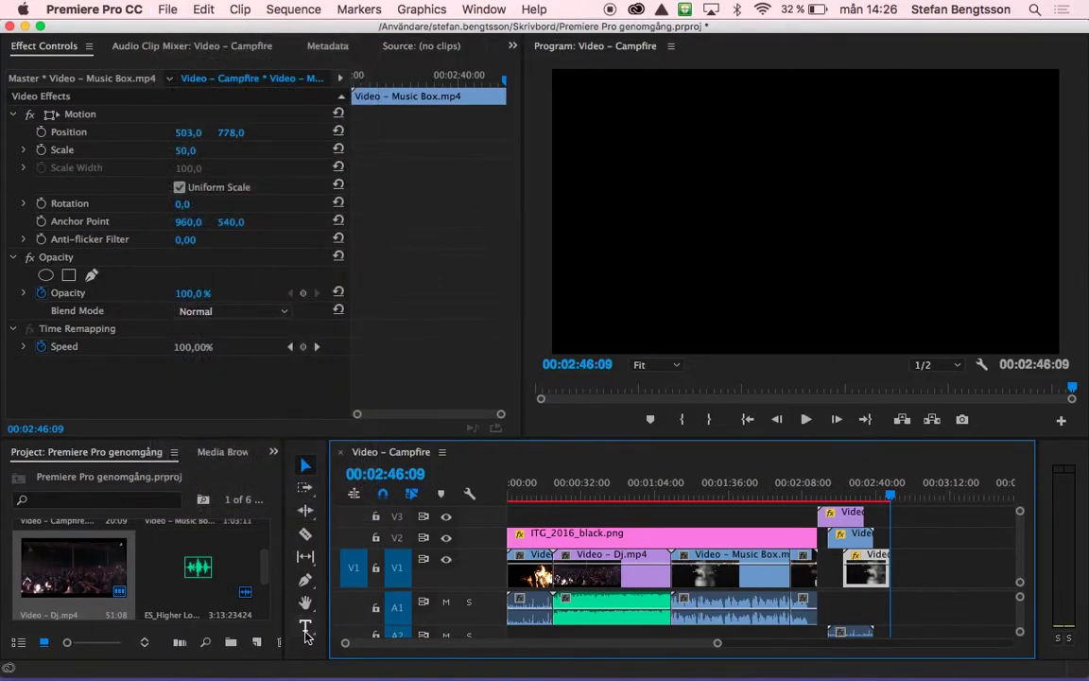
pyautogui.click(305, 632)
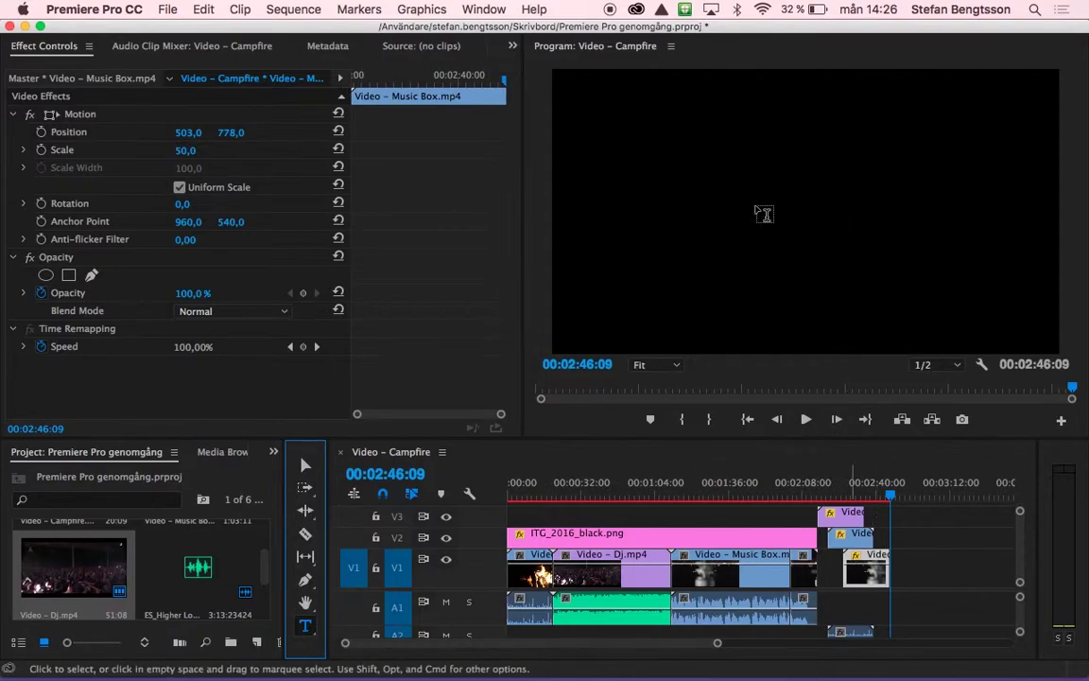
pyautogui.click(675, 150)
pyautogui.click(769, 330)
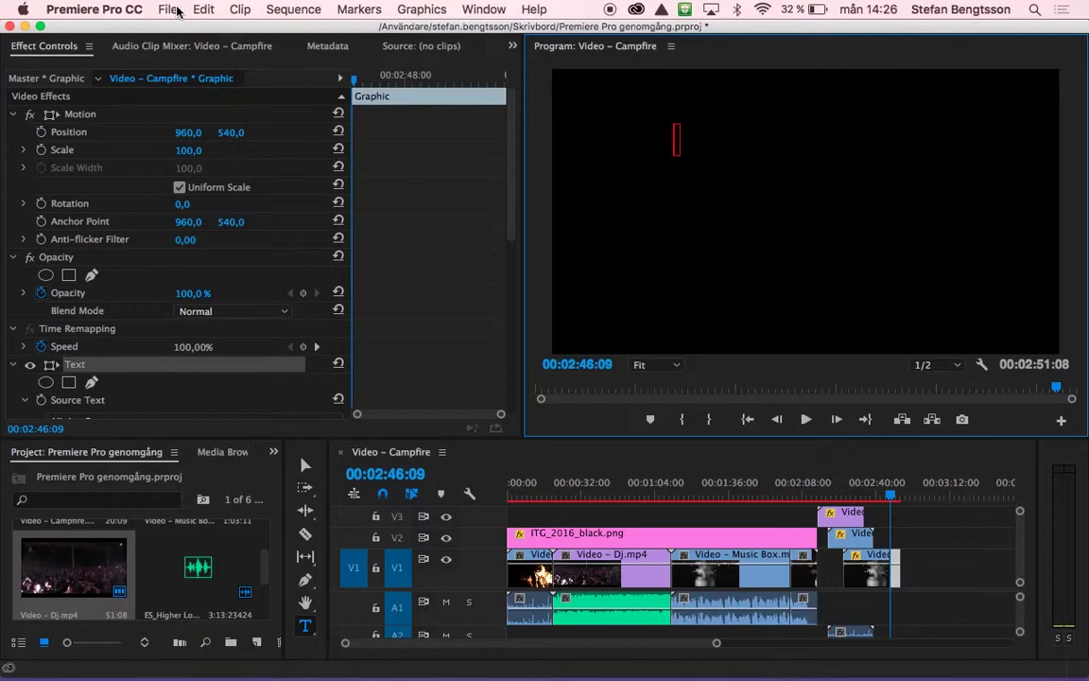
# Step: Create a new 1920×1080 legacy title named 'Efterttext'
pyautogui.click(167, 10)
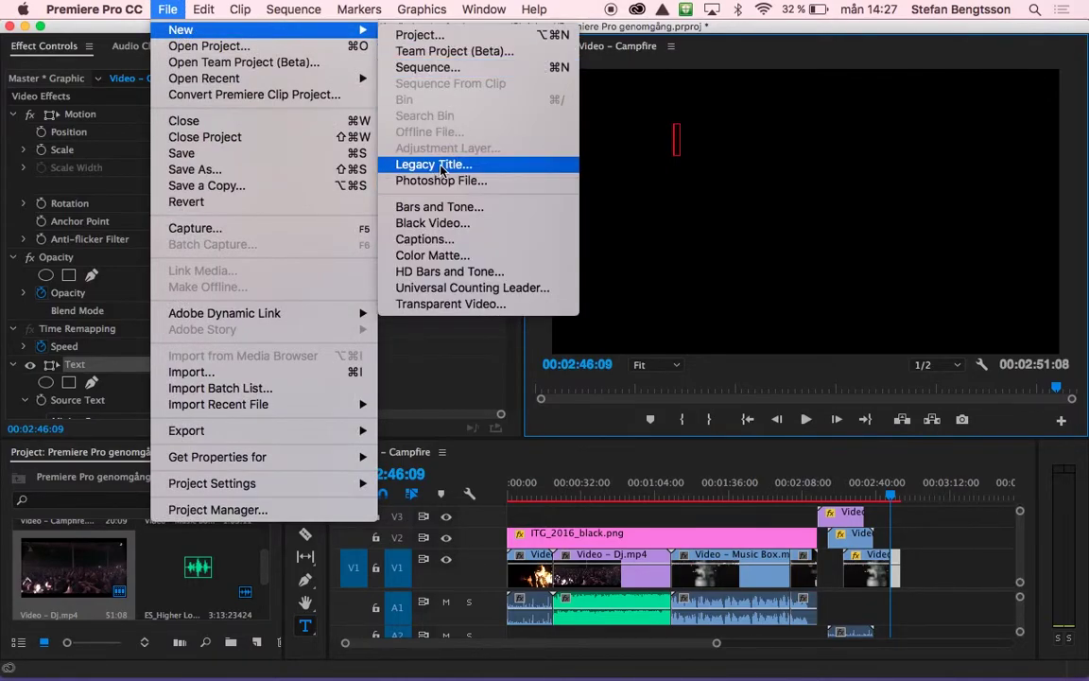
pyautogui.click(440, 166)
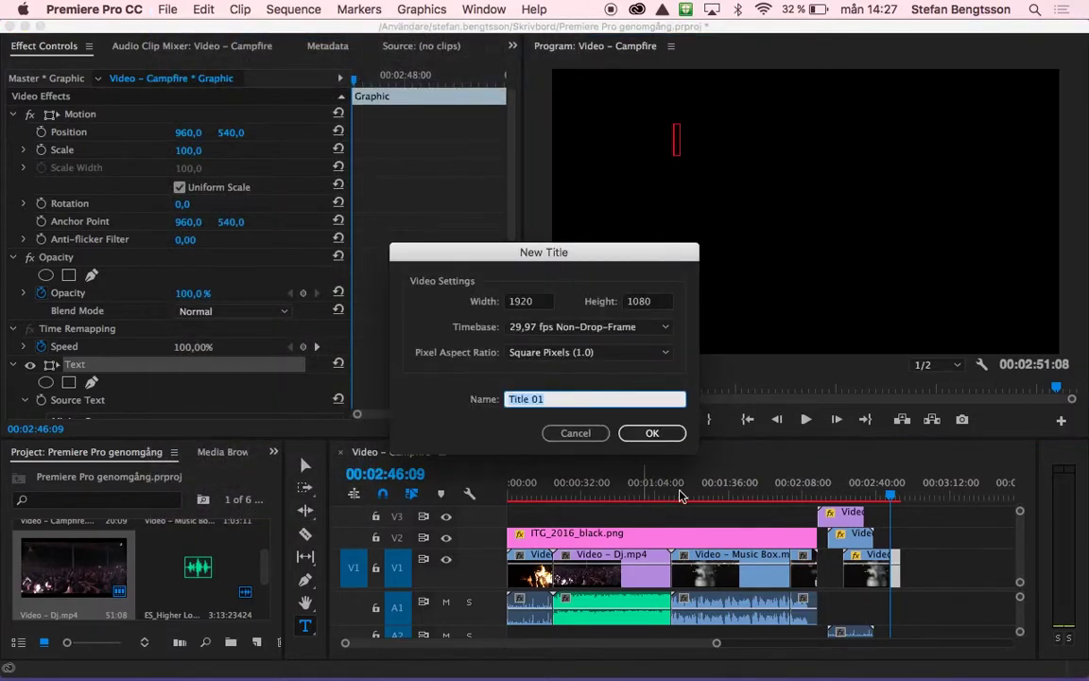
pyautogui.write('Eftertext')
pyautogui.click(648, 436)
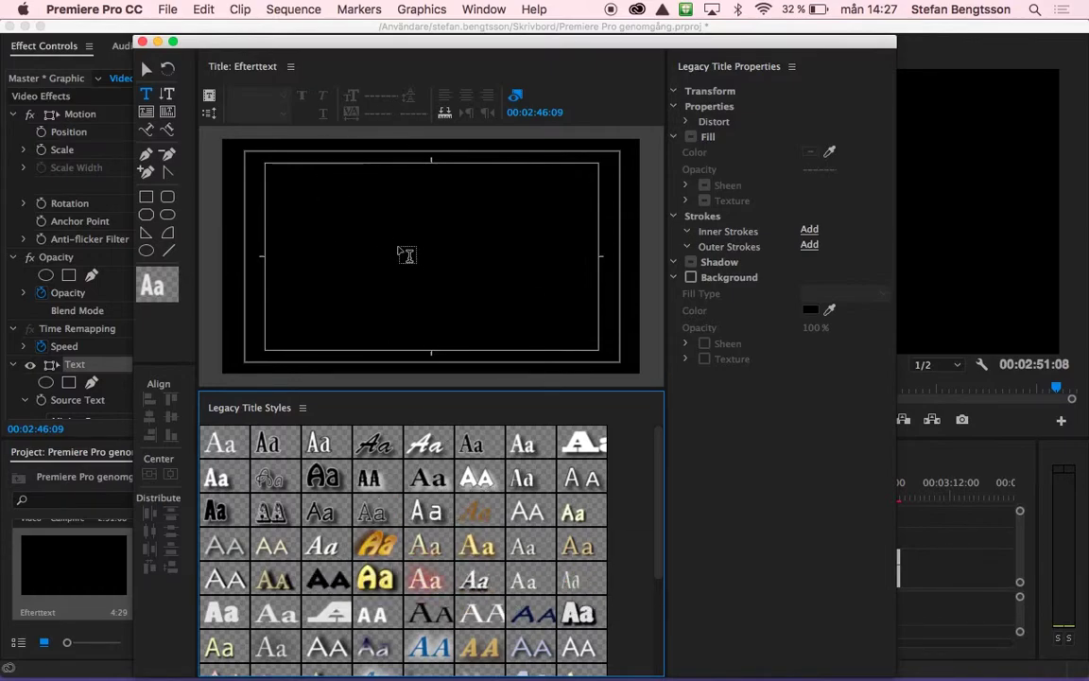
# Step: Apply the Poplar text style and start a text box near the title canvas centre
pyautogui.click(426, 246)
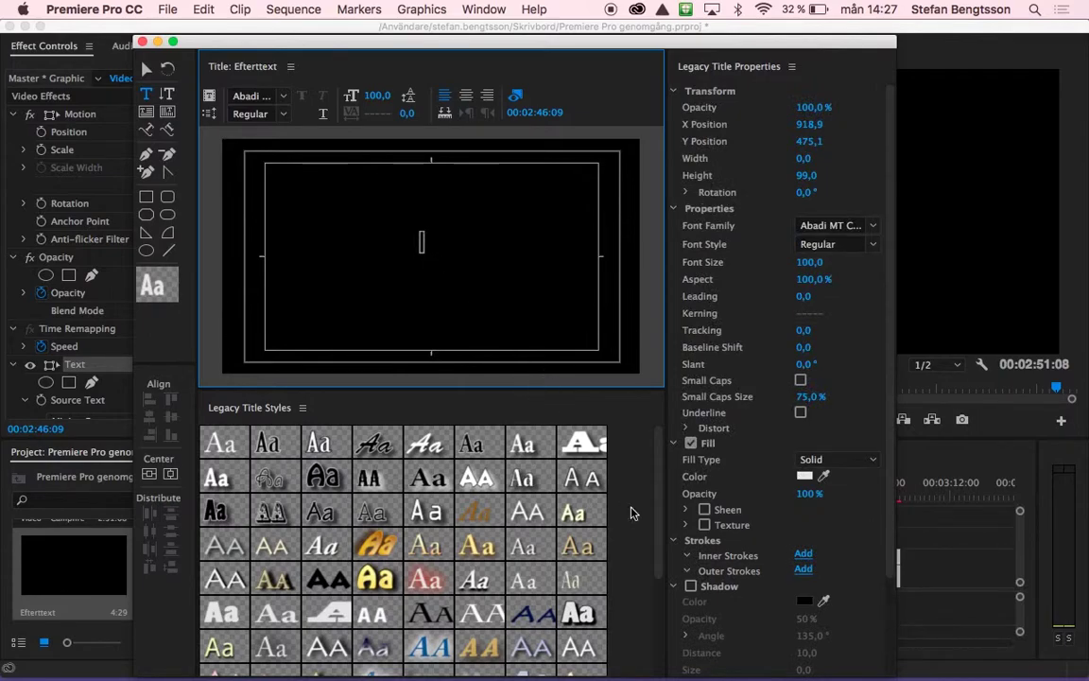
pyautogui.click(581, 612)
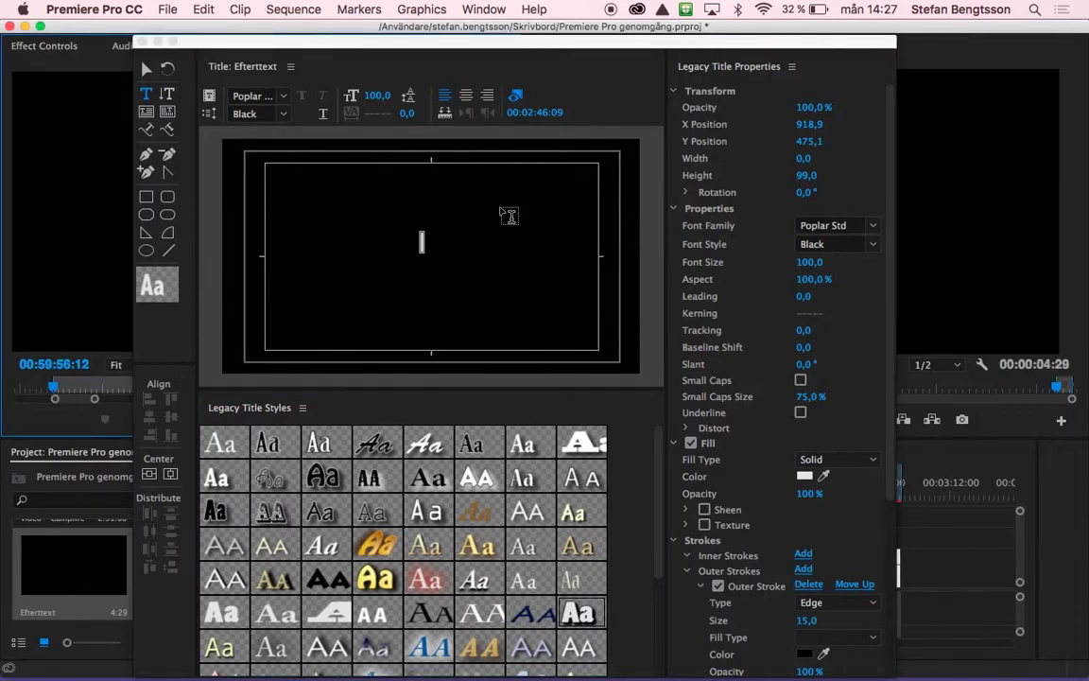
pyautogui.press('Return')
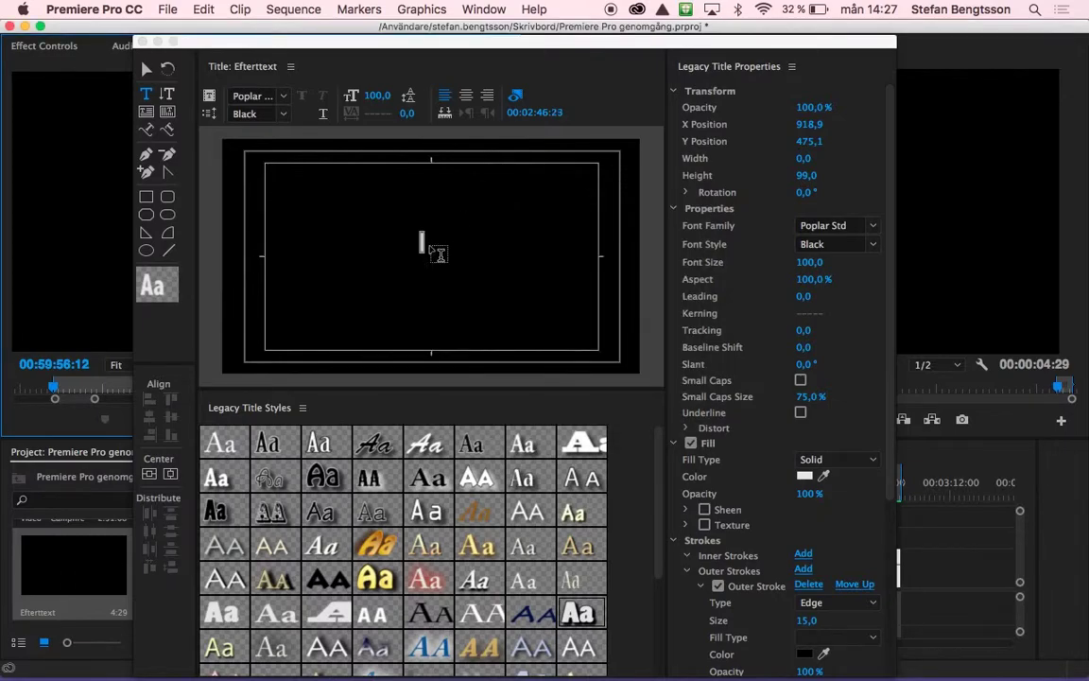
pyautogui.click(423, 242)
pyautogui.click(422, 242)
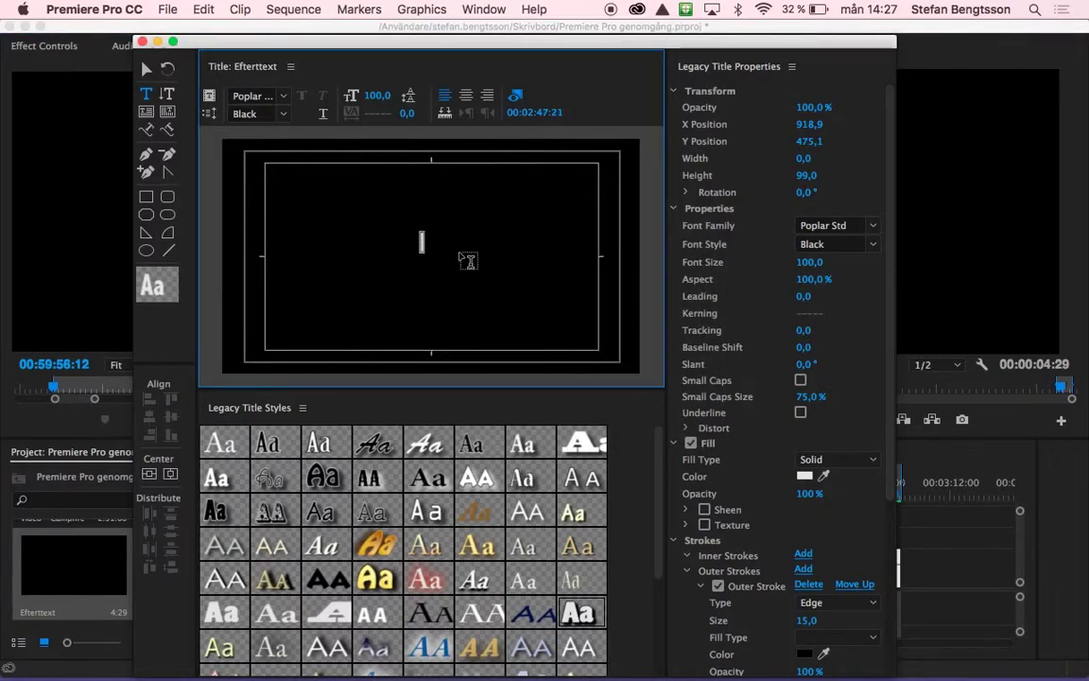
# Step: Type 'Eftertexter efter filmen kommer här' with each word on its own line
pyautogui.write('Ef')
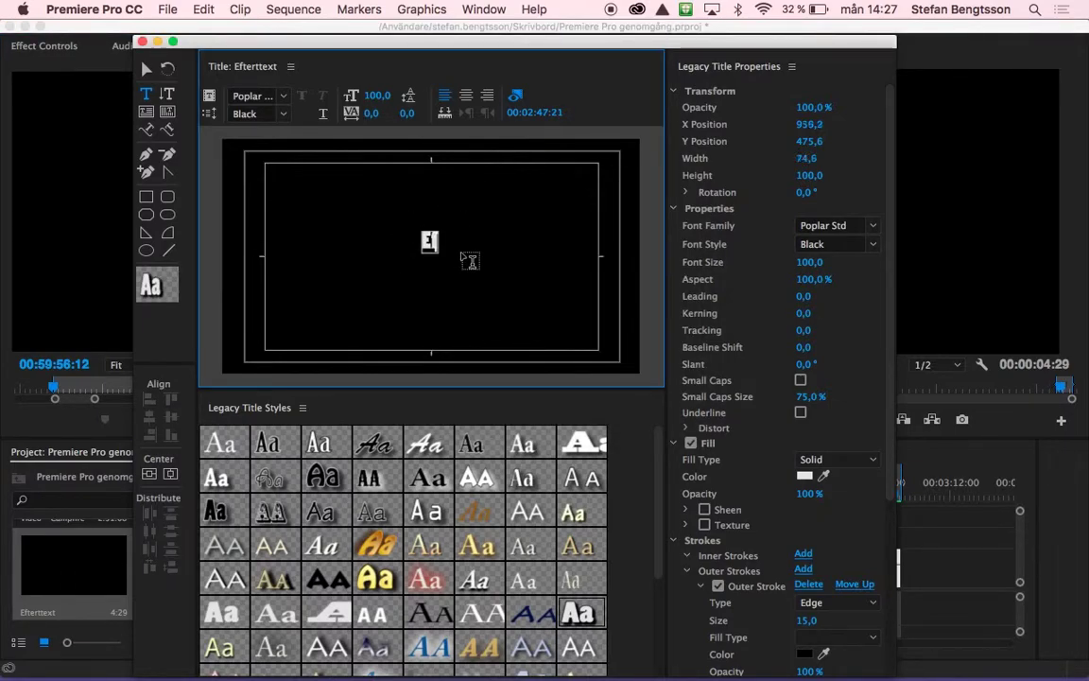
pyautogui.write('terte')
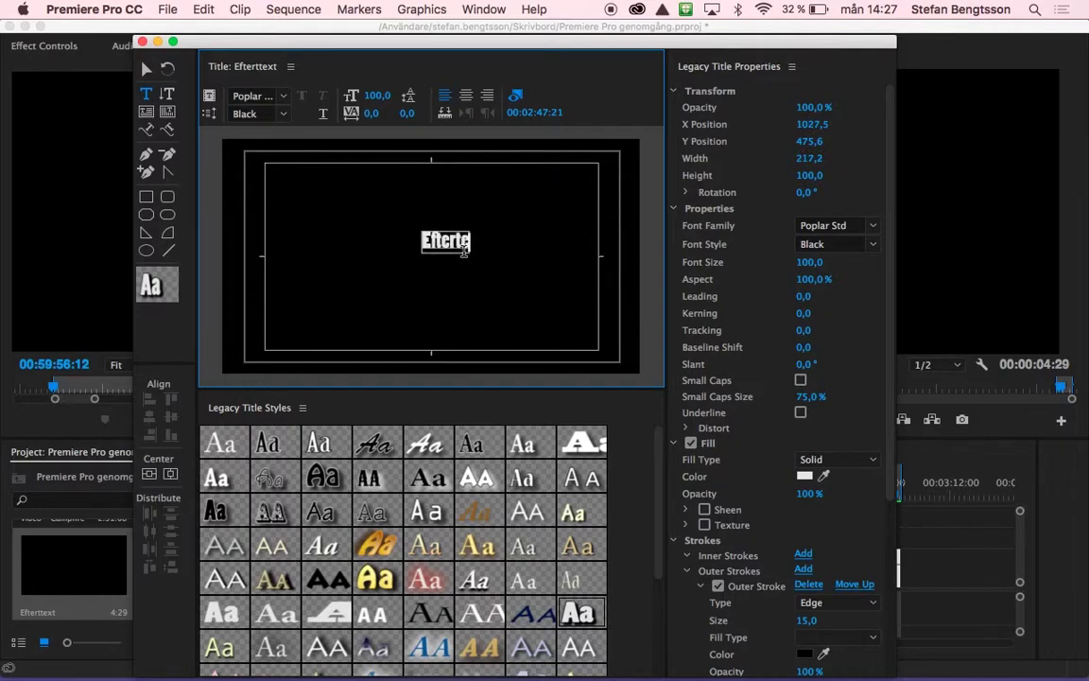
pyautogui.write('xter')
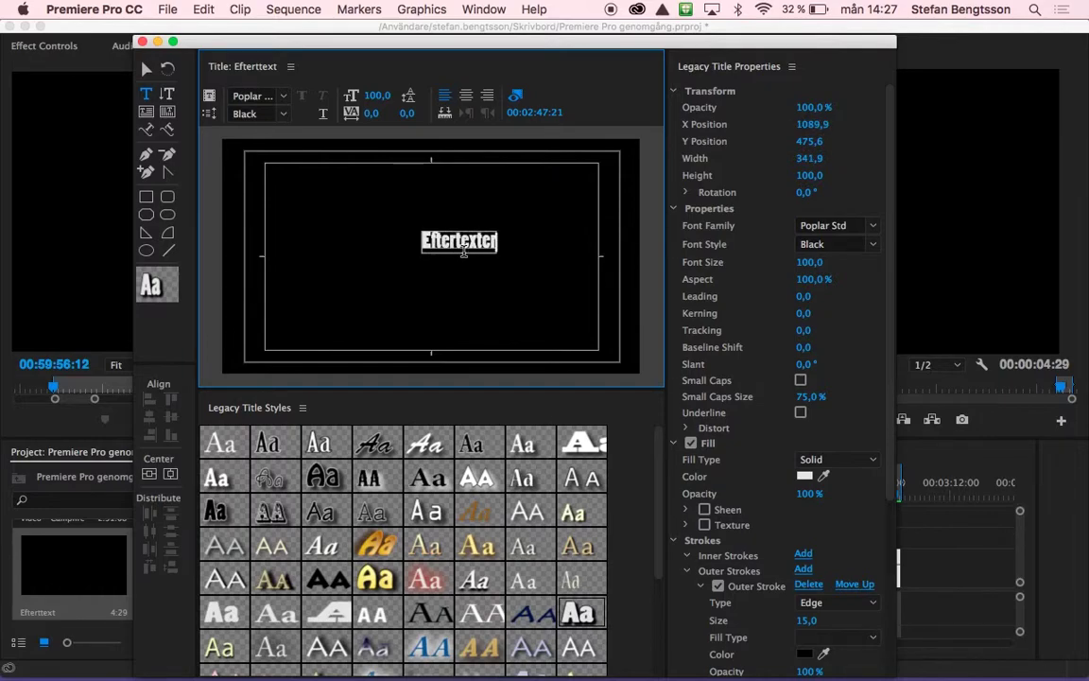
pyautogui.press('Return')
pyautogui.write('efter')
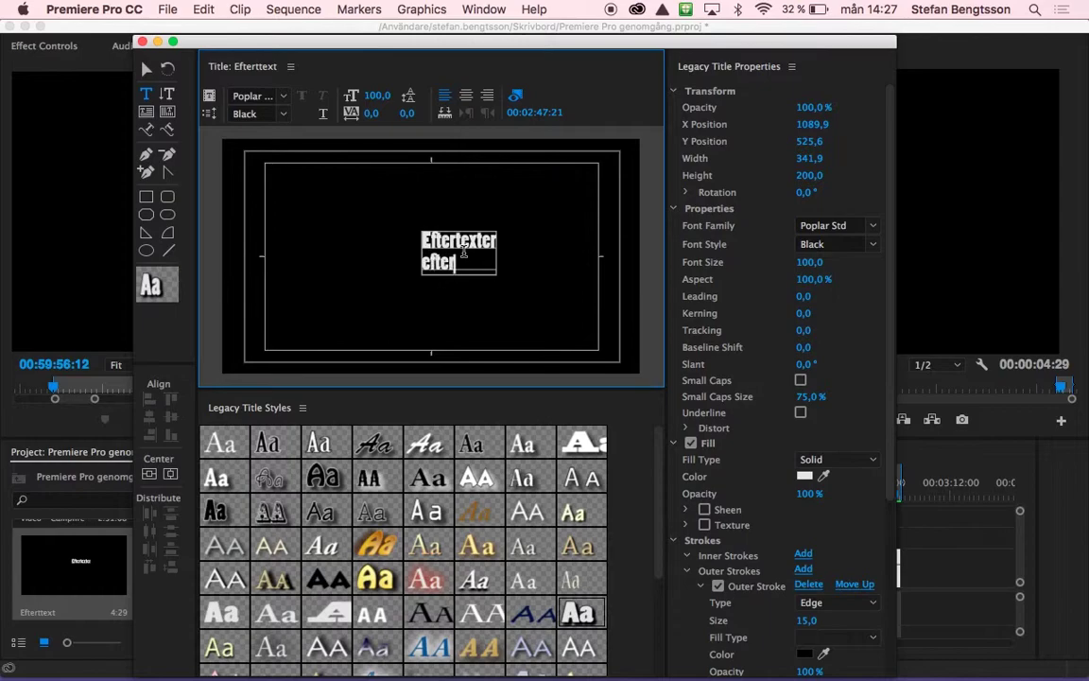
pyautogui.press('Return')
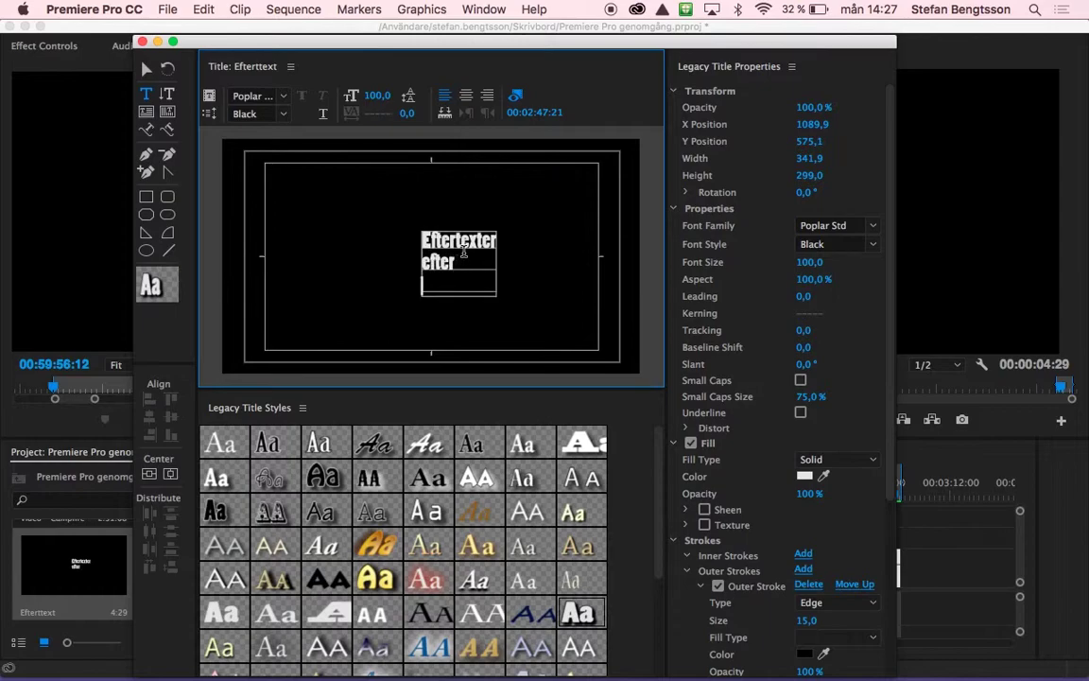
pyautogui.write('filmen')
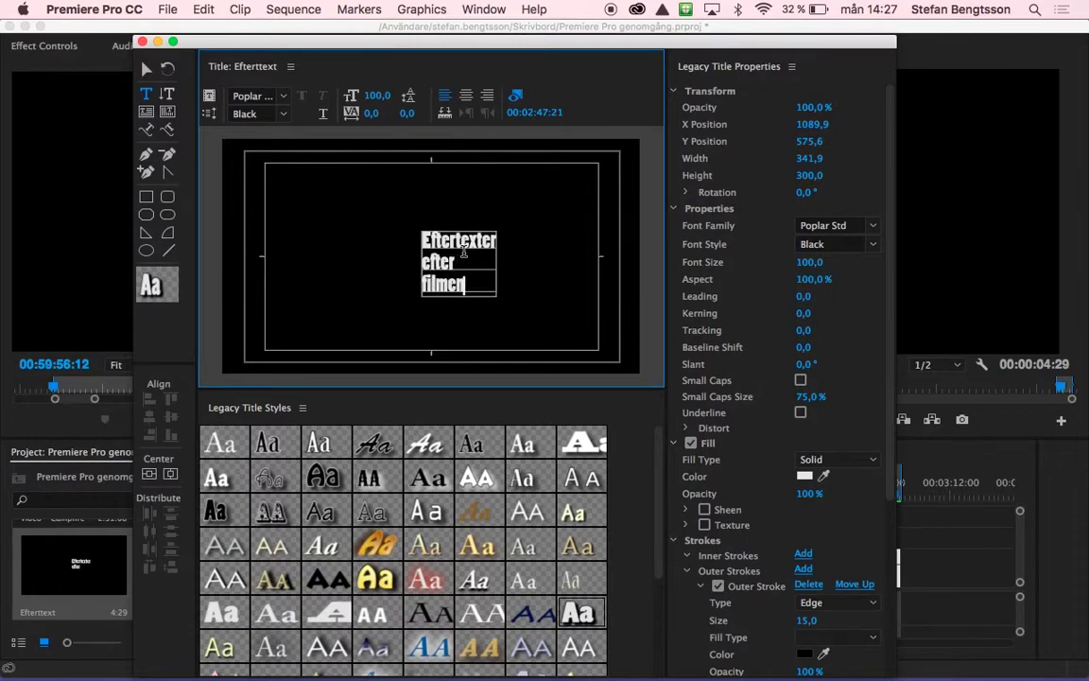
pyautogui.press('Return')
pyautogui.write('kommer')
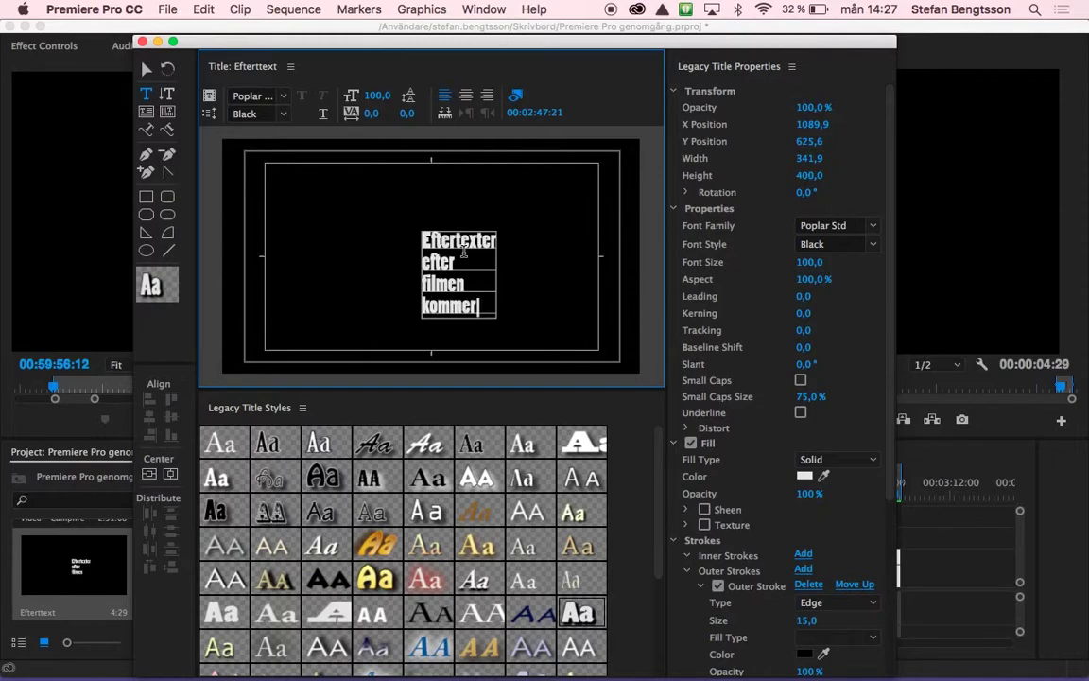
pyautogui.write(' här')
pyautogui.press('Left')
pyautogui.press('Left')
pyautogui.press('Left')
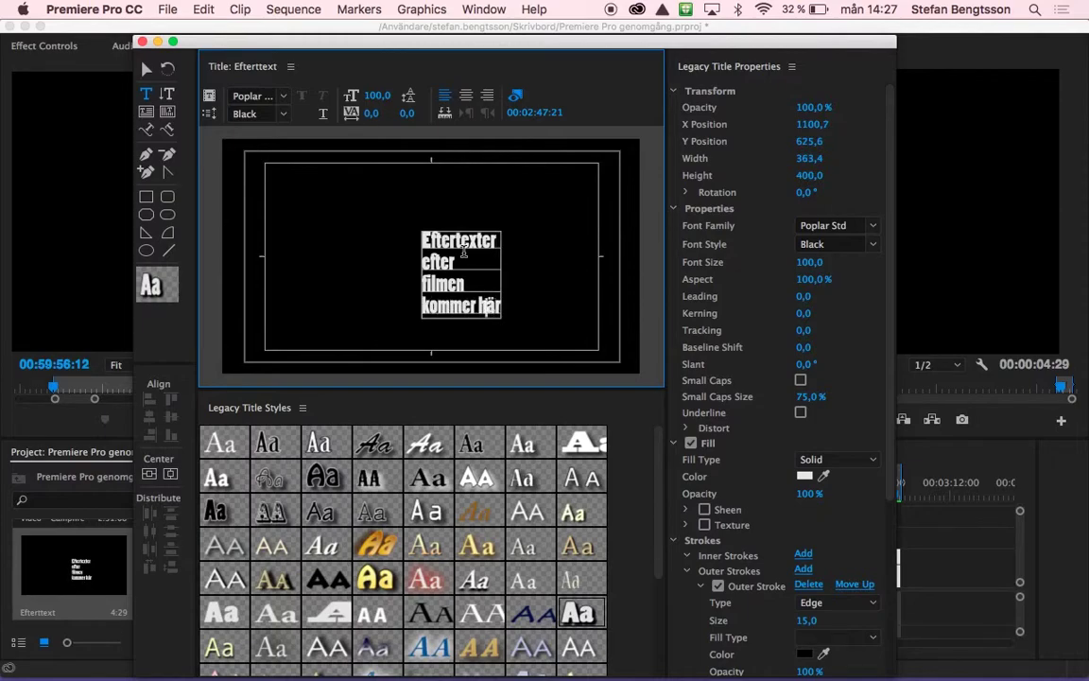
pyautogui.press('BackSpace')
pyautogui.press('Return')
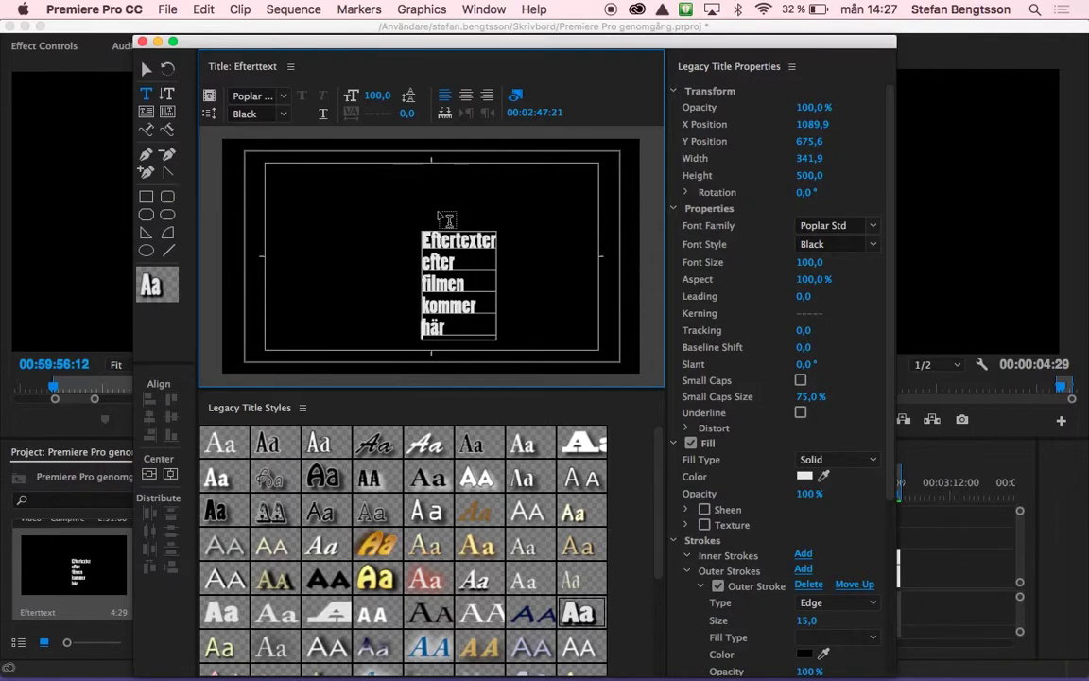
# Step: Centre-align all five lines of the credits text
pyautogui.click(426, 290)
pyautogui.click(422, 227)
pyautogui.press('super+a')
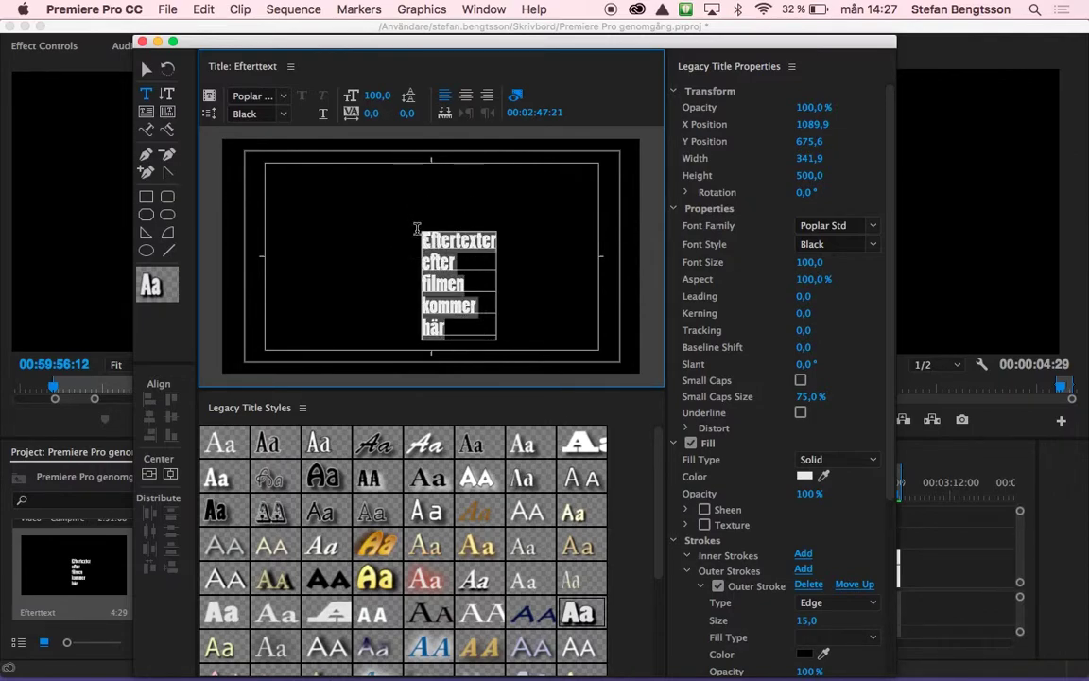
pyautogui.click(463, 98)
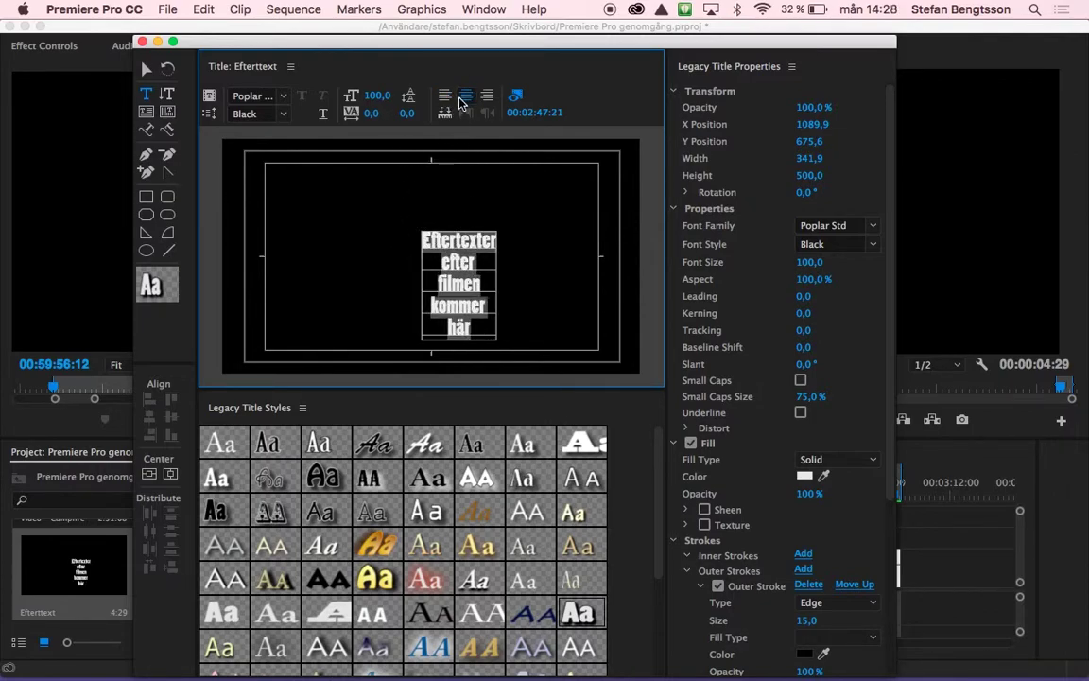
pyautogui.click(416, 187)
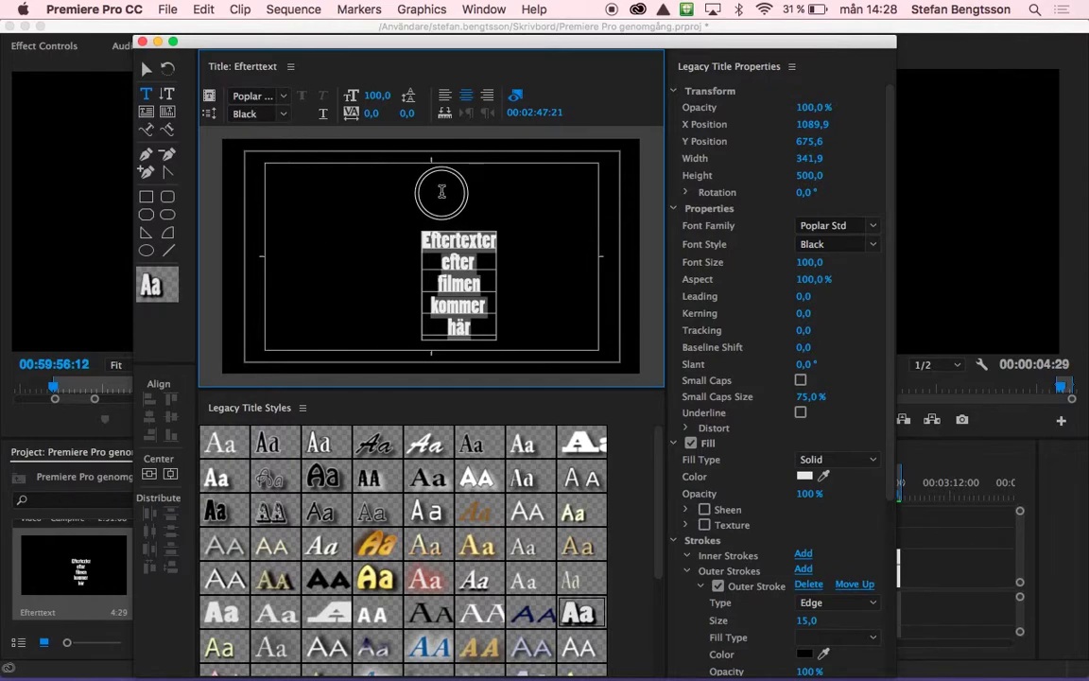
# Step: Move the credits block higher in the frame
pyautogui.click(147, 69)
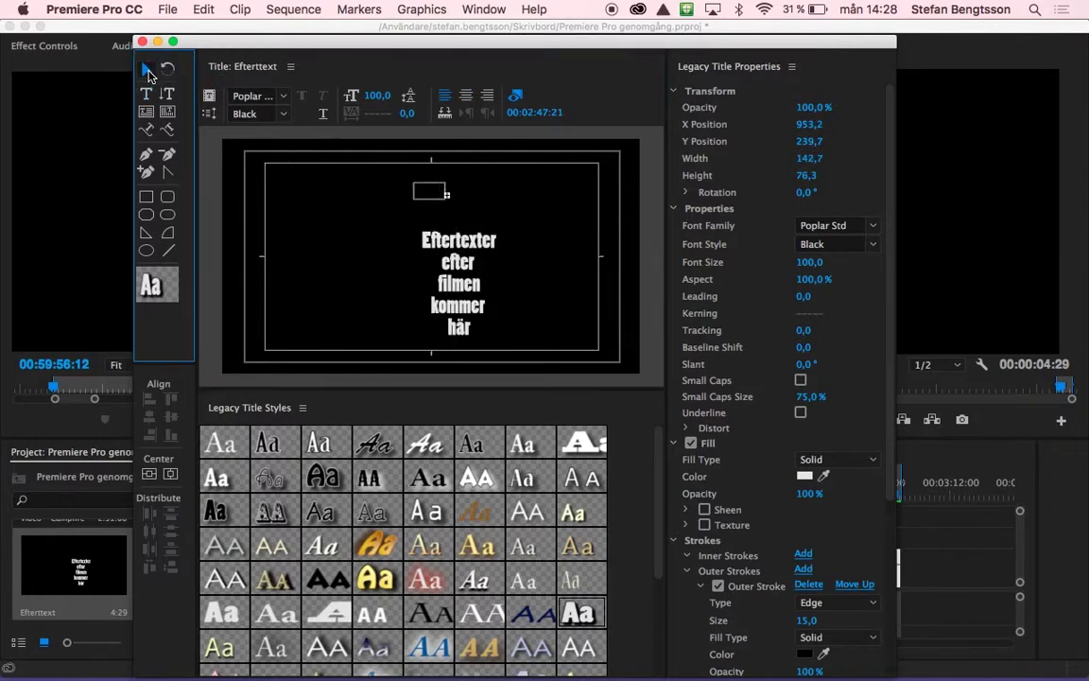
pyautogui.moveTo(402, 230); pyautogui.dragTo(431, 223)
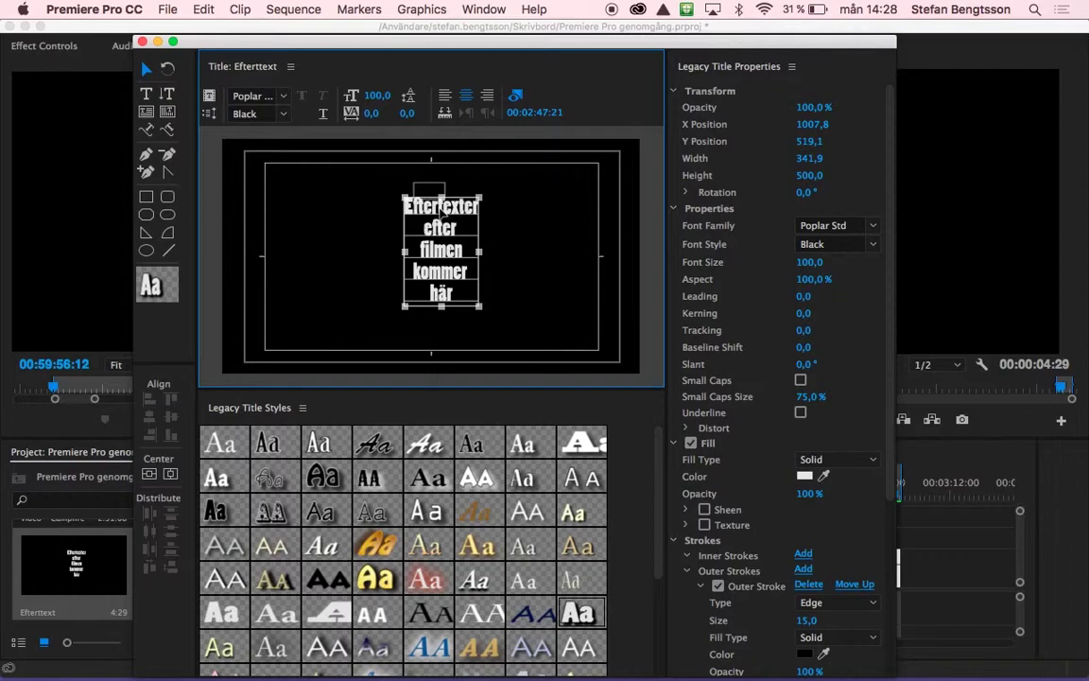
pyautogui.doubleClick(442, 210)
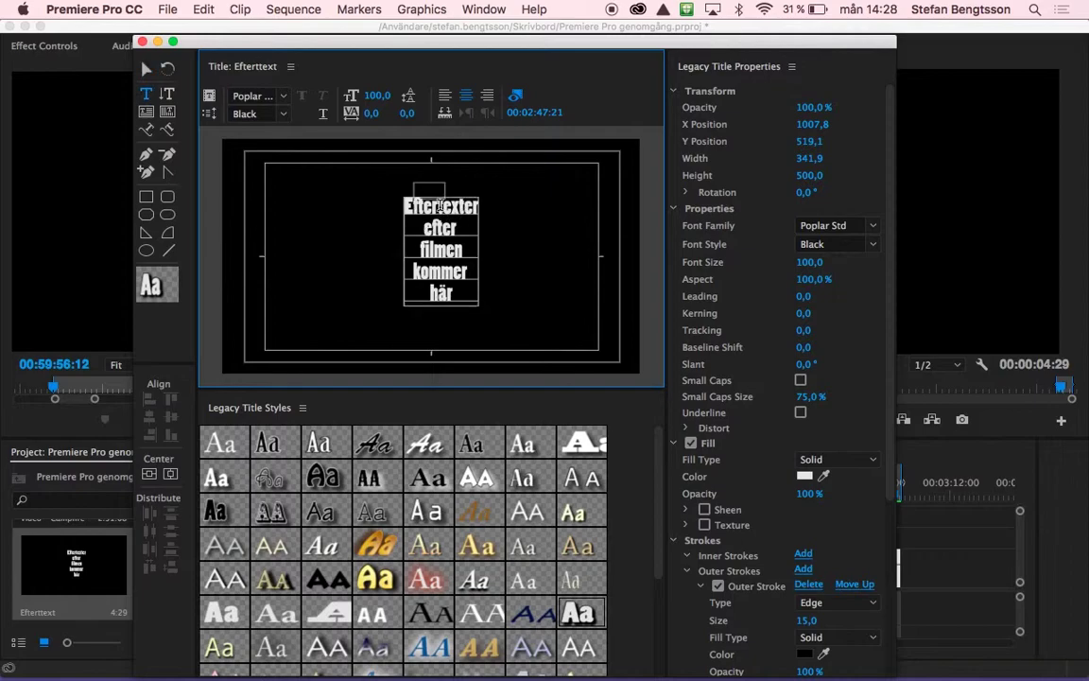
# Step: Restyle the credits with MyriadPro Lime 27 (lime-gradient Myriad Pro Bold), enlarged to 126
pyautogui.moveTo(414, 278)
pyautogui.mouseDown()
pyautogui.moveTo(412, 234)
pyautogui.moveTo(366, 176)
pyautogui.mouseUp()
pyautogui.click(427, 511)
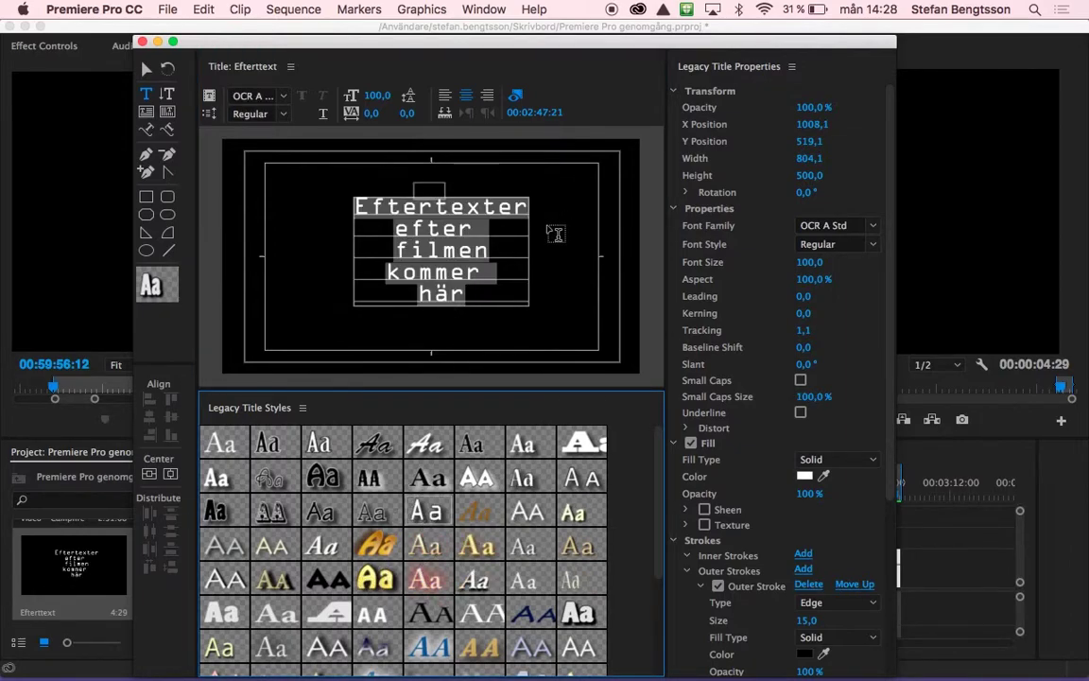
pyautogui.click(659, 642)
pyautogui.click(586, 629)
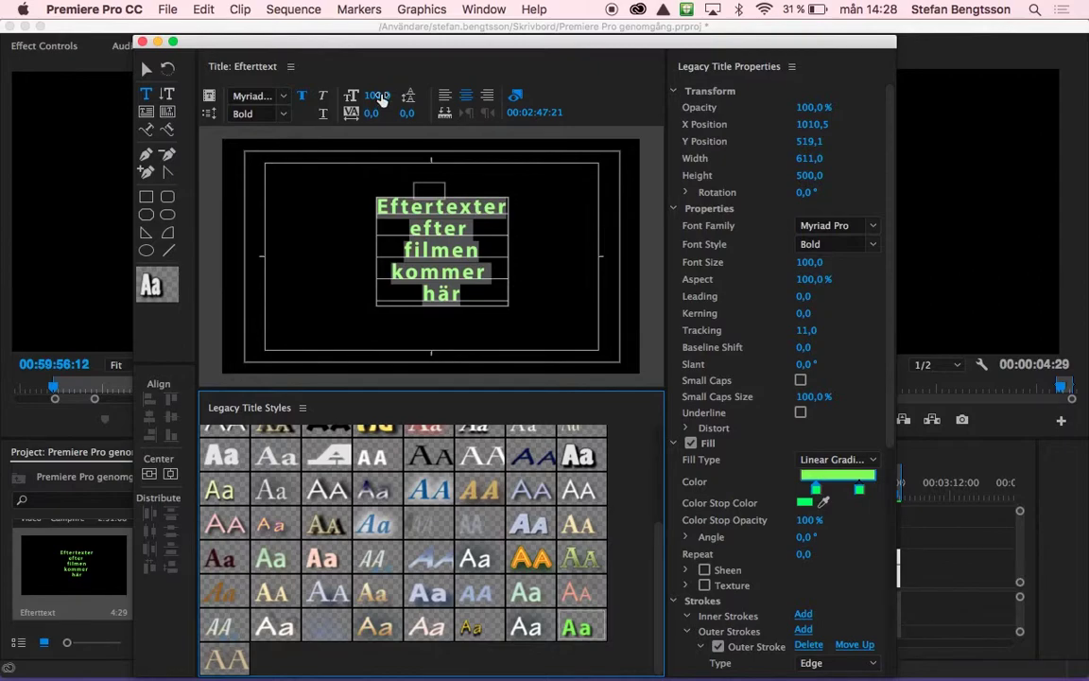
pyautogui.moveTo(377, 95); pyautogui.dragTo(428, 96)
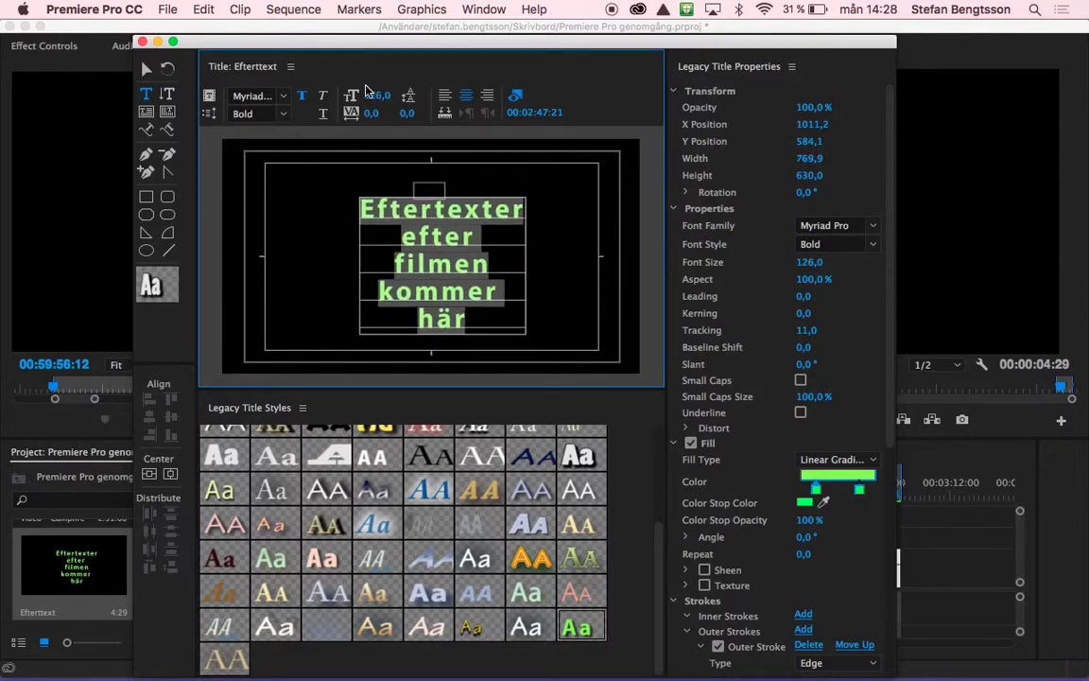
# Step: Set the credits title to Roll, starting off screen and ending off screen
pyautogui.click(209, 113)
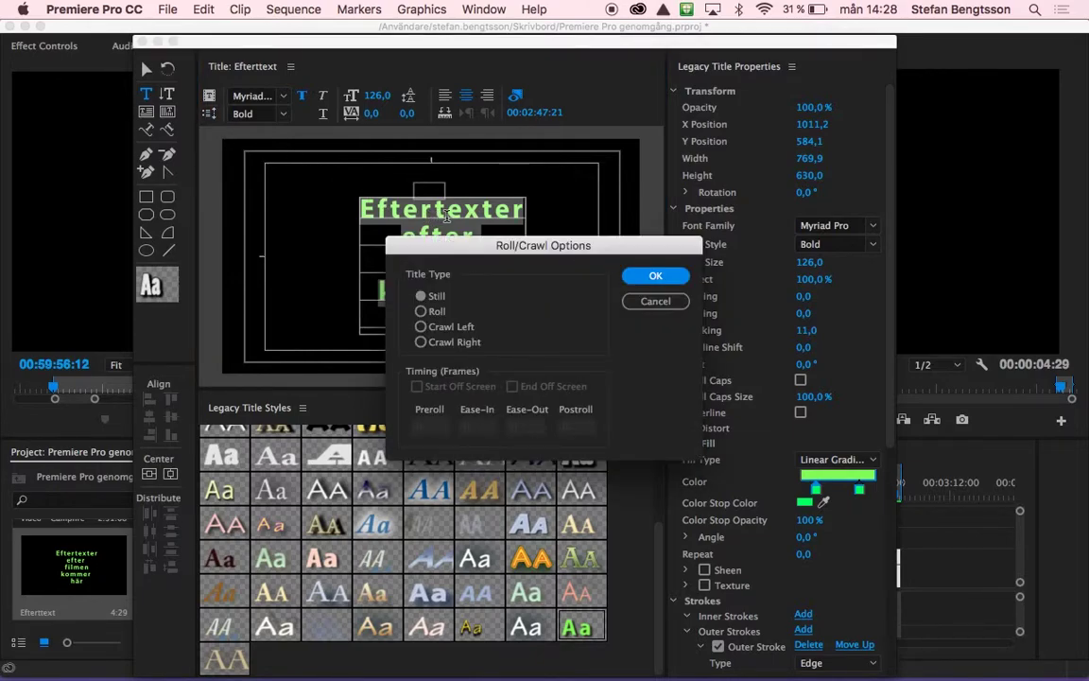
pyautogui.click(421, 312)
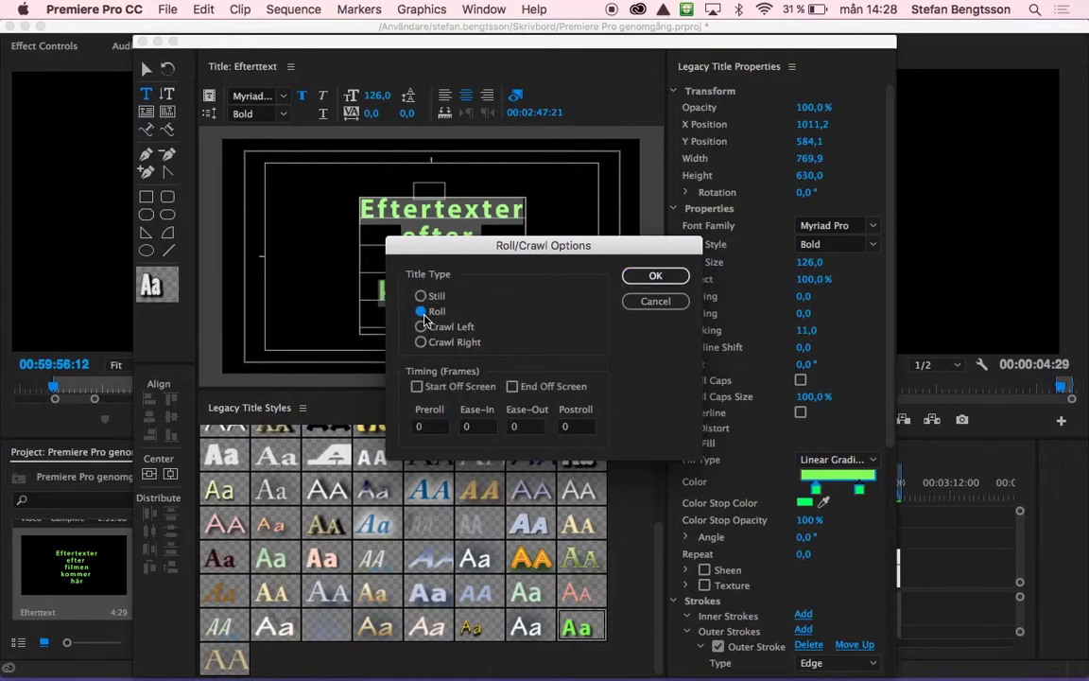
pyautogui.click(417, 387)
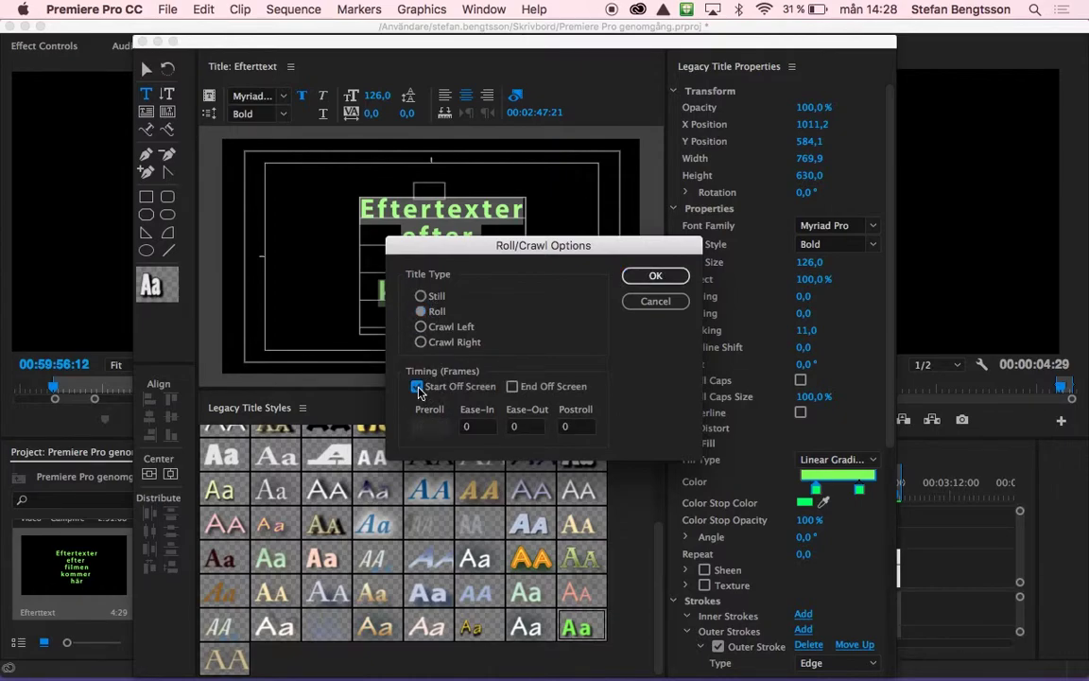
pyautogui.click(512, 387)
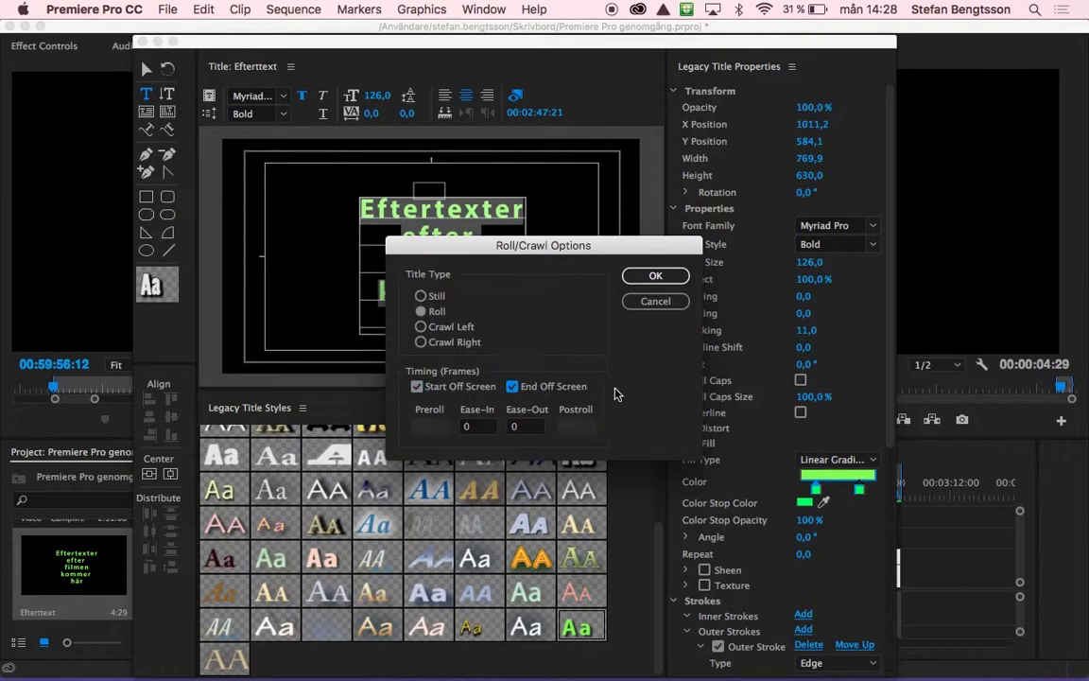
pyautogui.click(655, 275)
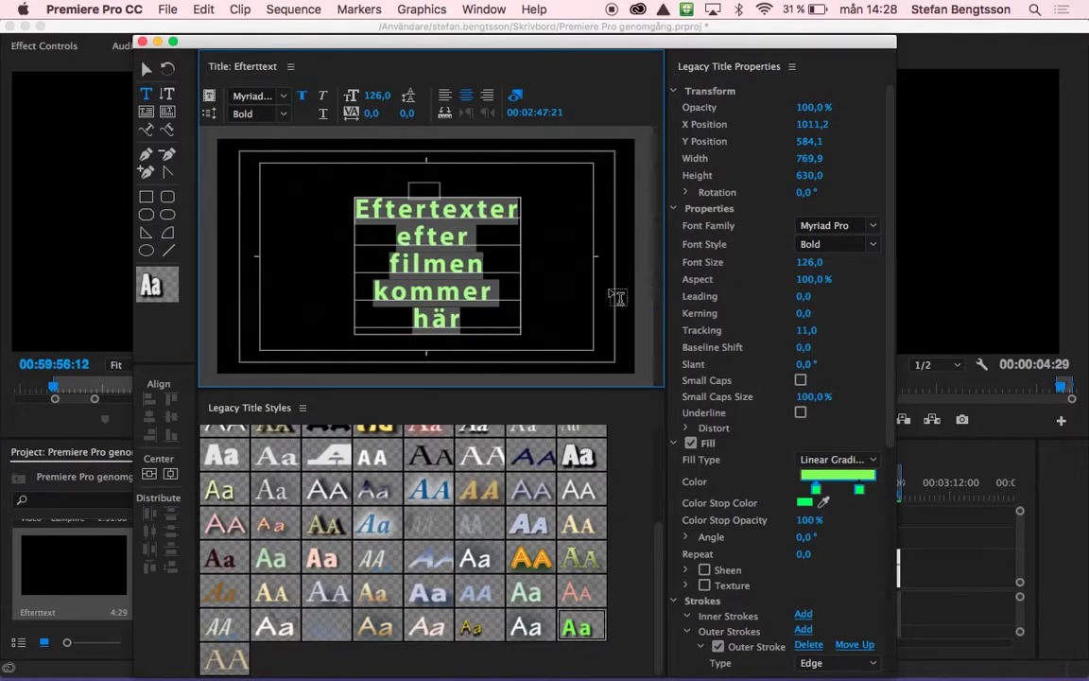
# Step: Place the Eftertext title on track V4 of the sequence near the playhead
pyautogui.click(144, 43)
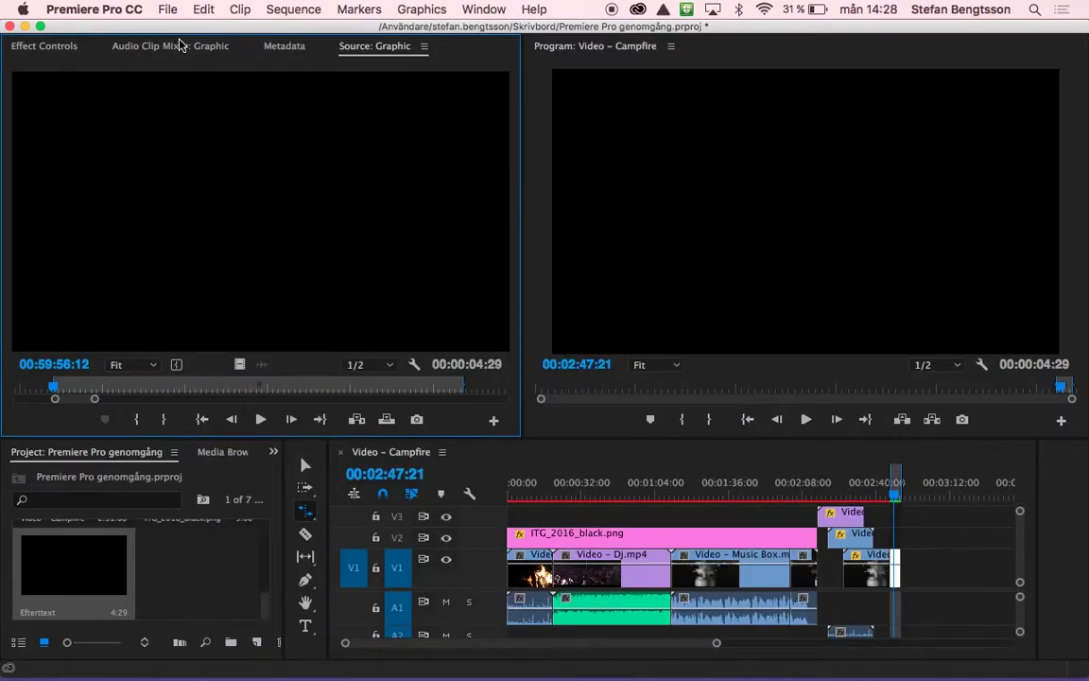
pyautogui.moveTo(74, 567)
pyautogui.mouseDown()
pyautogui.moveTo(463, 487)
pyautogui.moveTo(841, 509)
pyautogui.mouseUp()
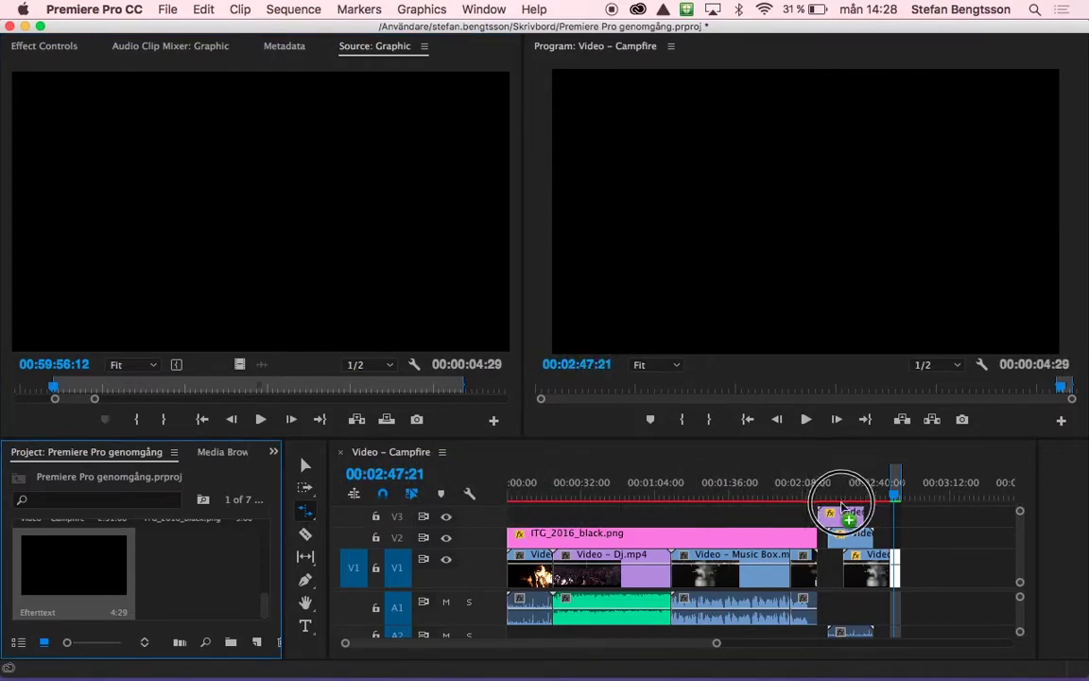
pyautogui.moveTo(841, 509); pyautogui.dragTo(837, 508)
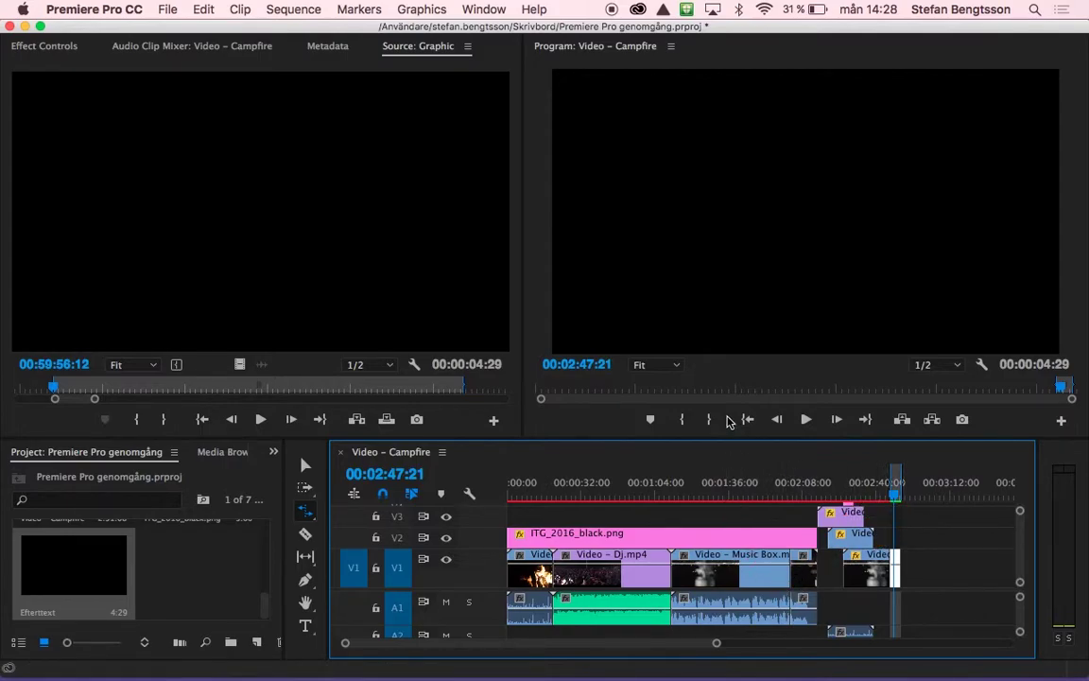
# Step: Stretch the Eftertext clip to about 36 seconds across the sequence's final clips
pyautogui.click(741, 440)
pyautogui.moveTo(741, 439); pyautogui.dragTo(741, 419)
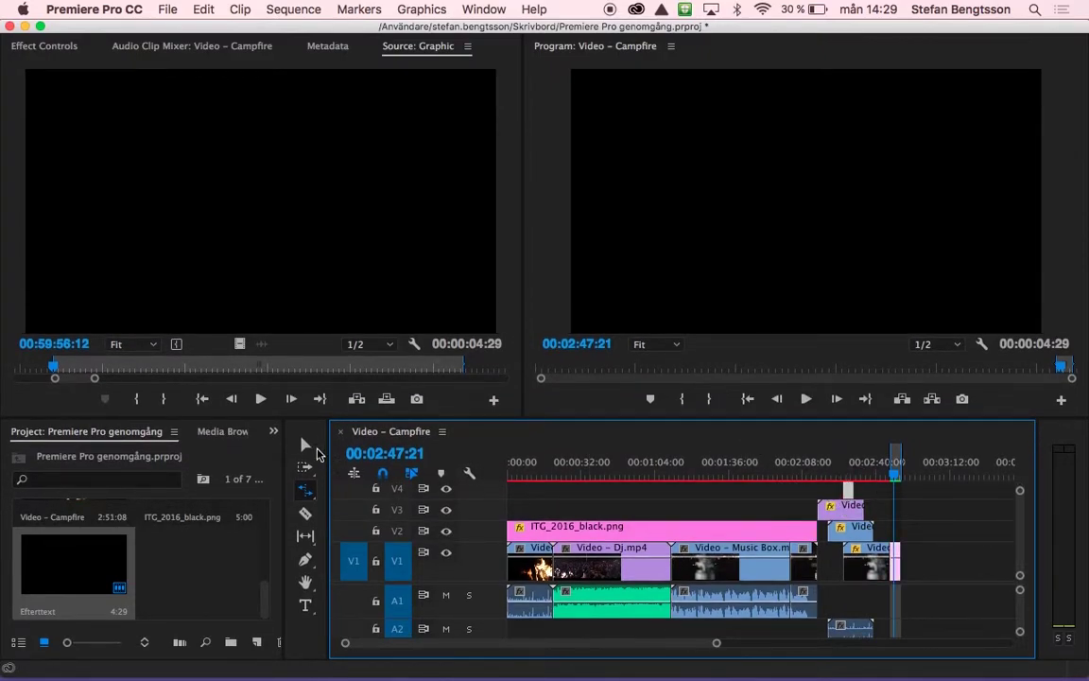
pyautogui.click(310, 446)
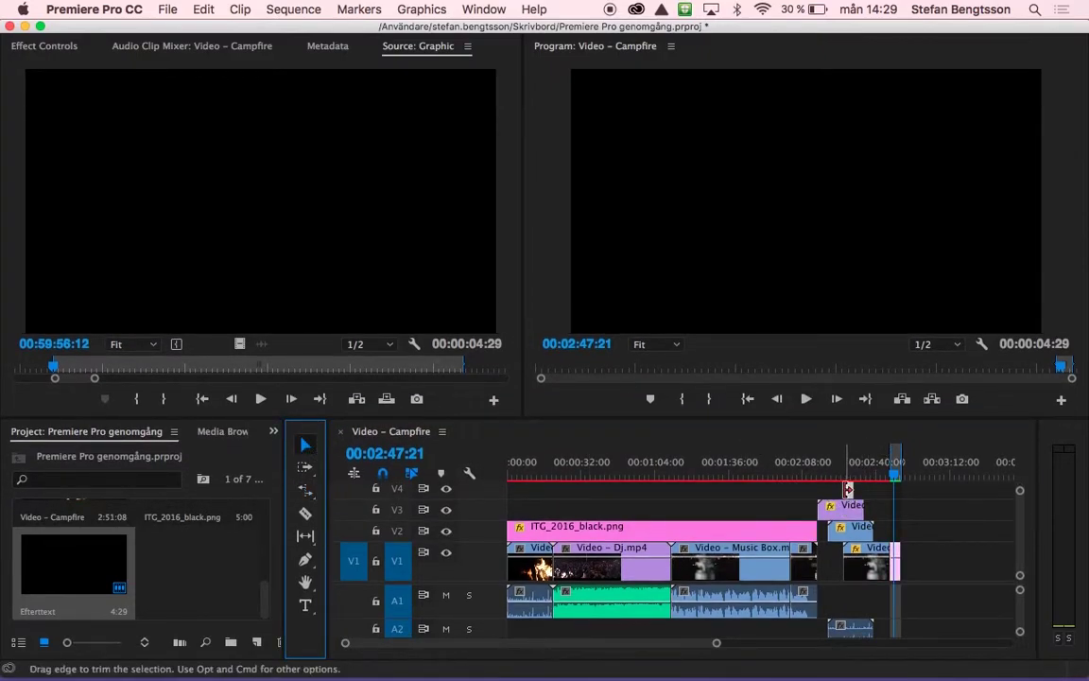
pyautogui.moveTo(848, 489); pyautogui.dragTo(900, 484)
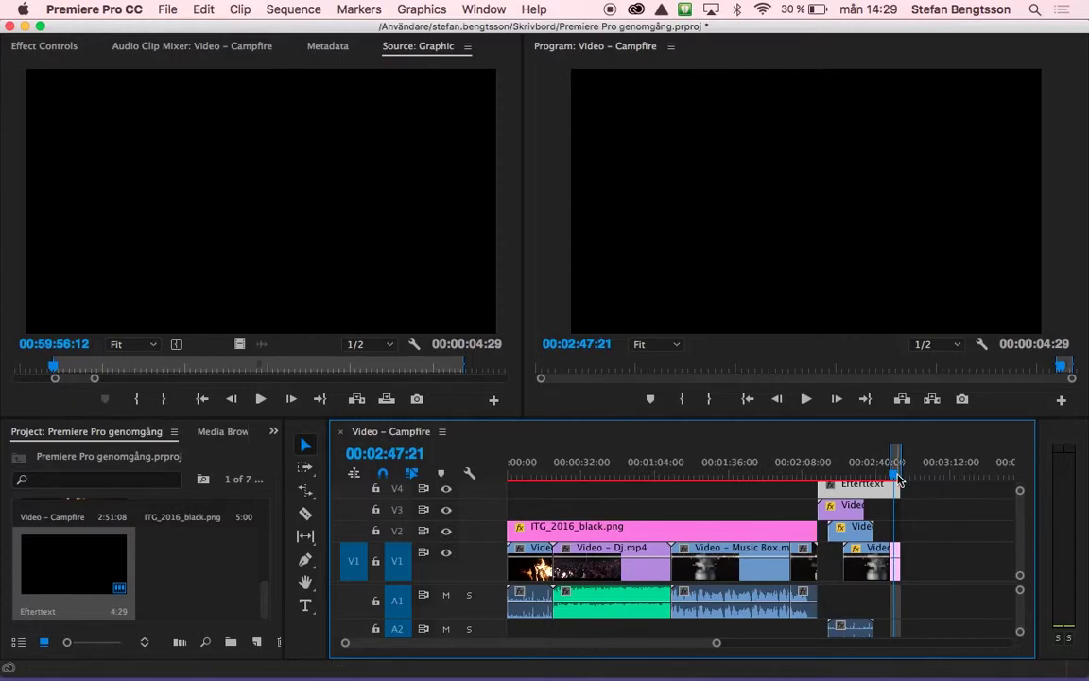
pyautogui.moveTo(894, 472); pyautogui.dragTo(818, 463)
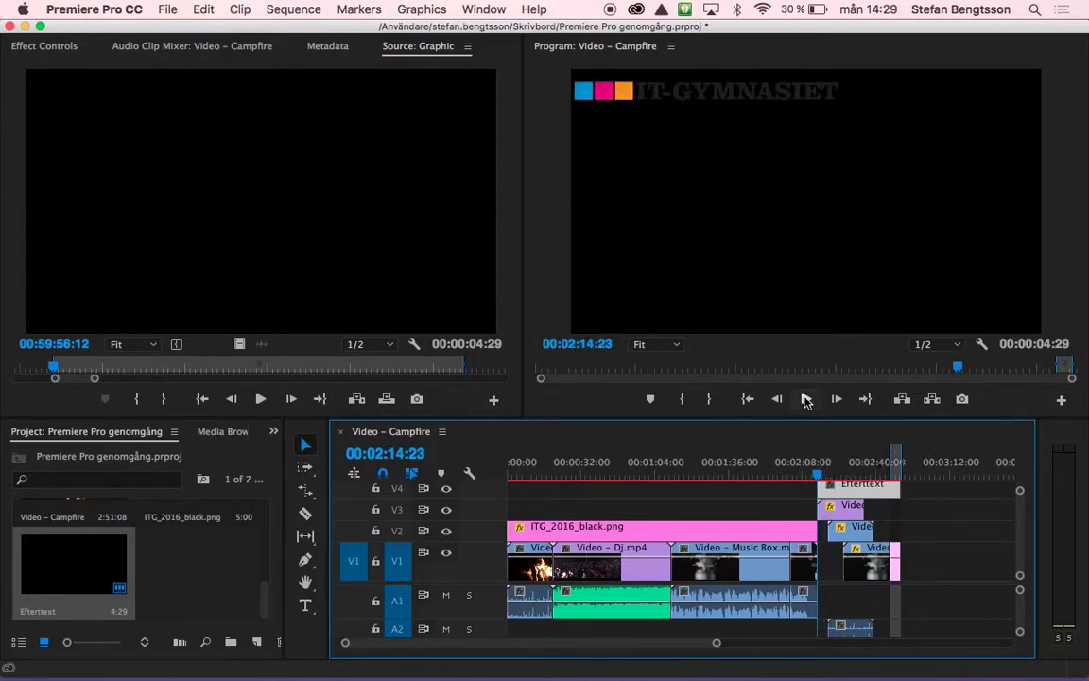
pyautogui.click(806, 398)
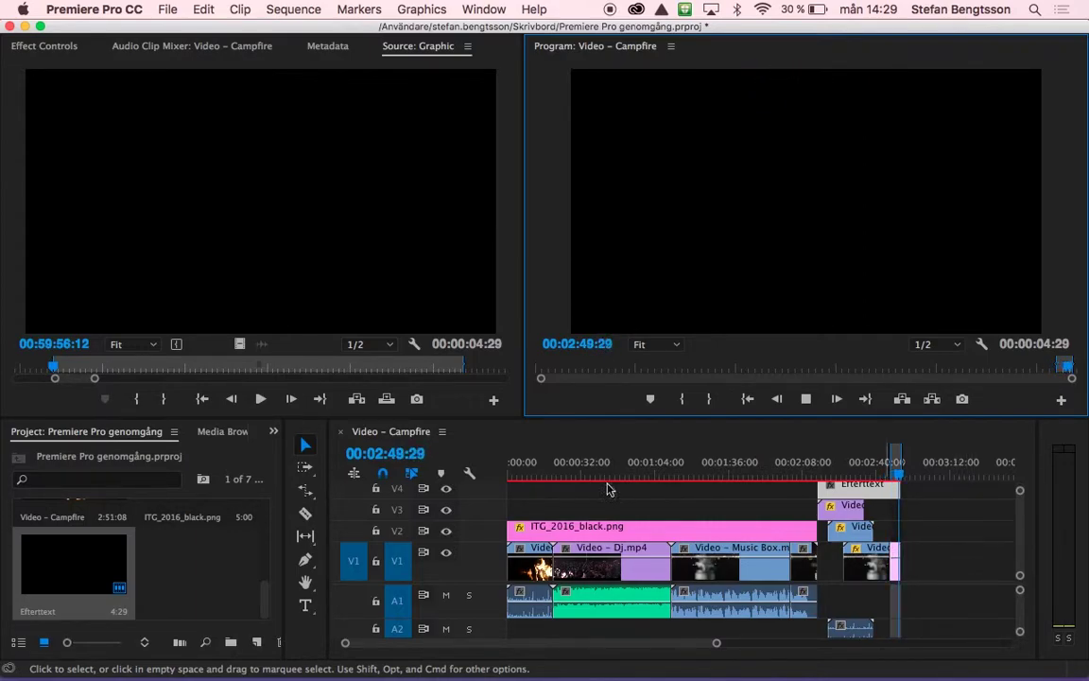
# Step: Reopen Eftertext and add the lines 'efter' and 'filmen...' below 'här'
pyautogui.click(56, 568)
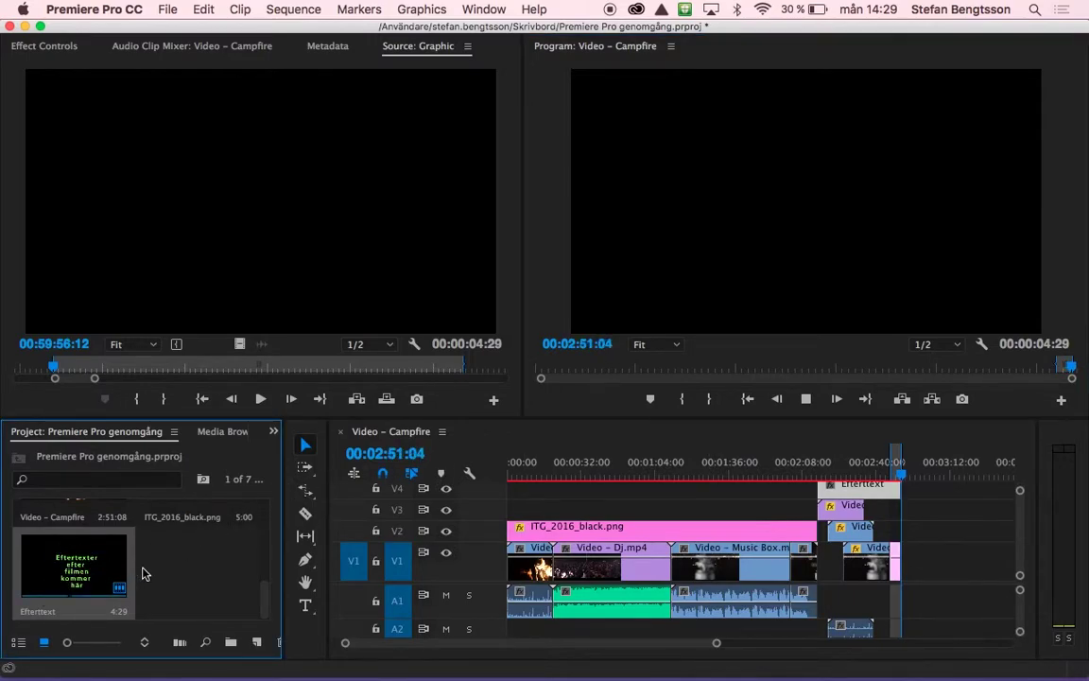
pyautogui.doubleClick(80, 567)
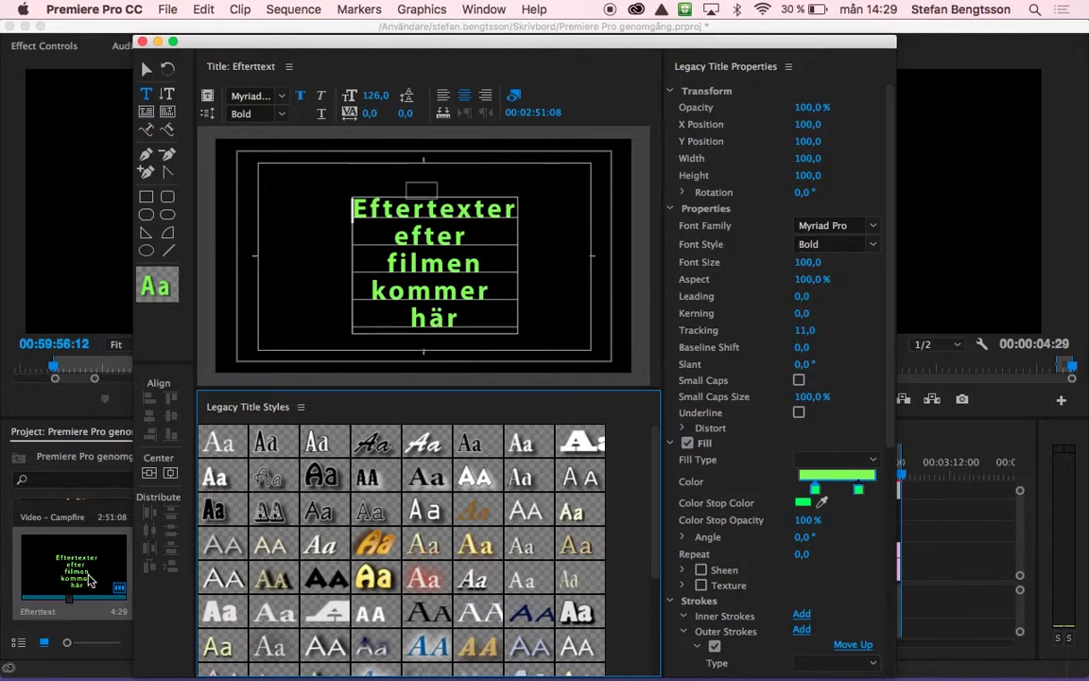
pyautogui.click(480, 315)
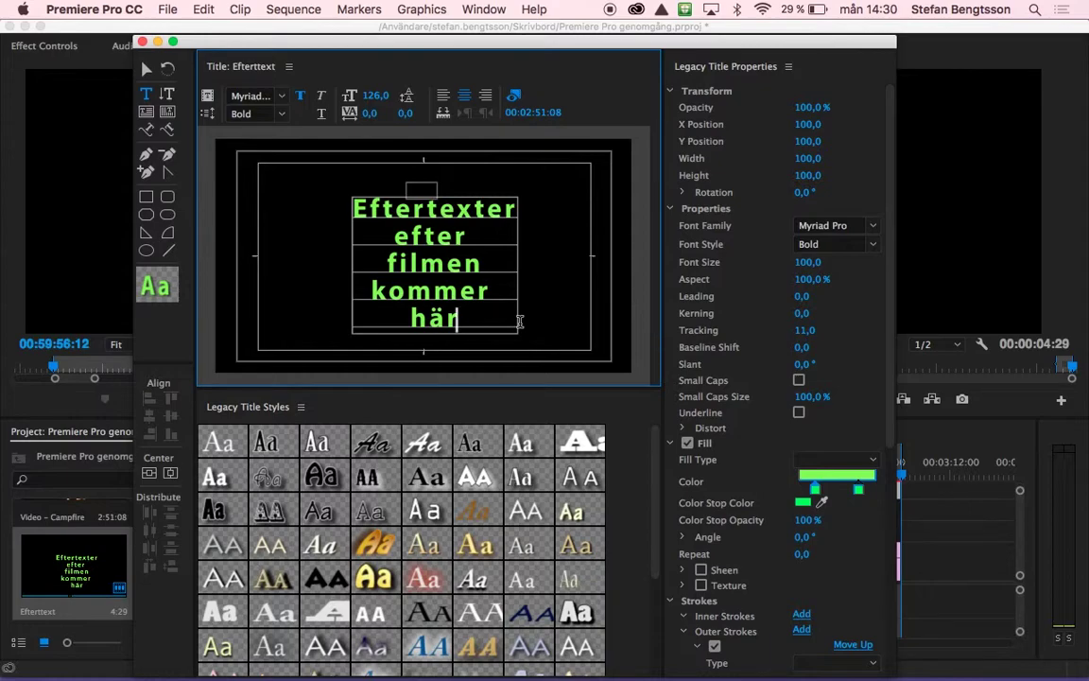
pyautogui.press('Return')
pyautogui.write('efter')
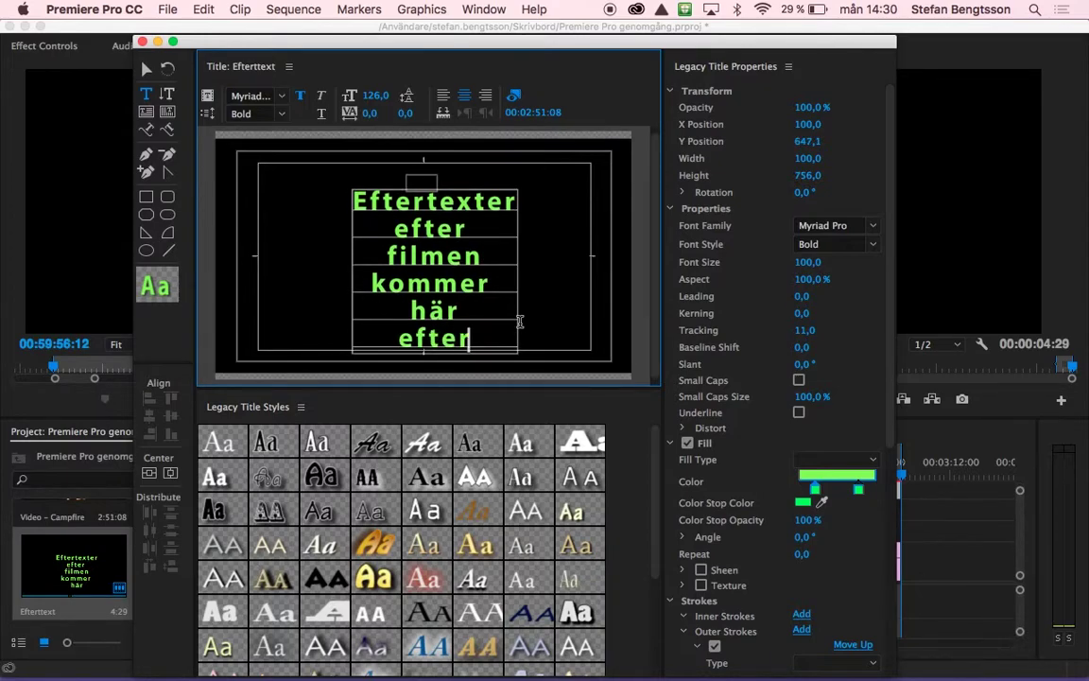
pyautogui.press('Return')
pyautogui.write('filmen')
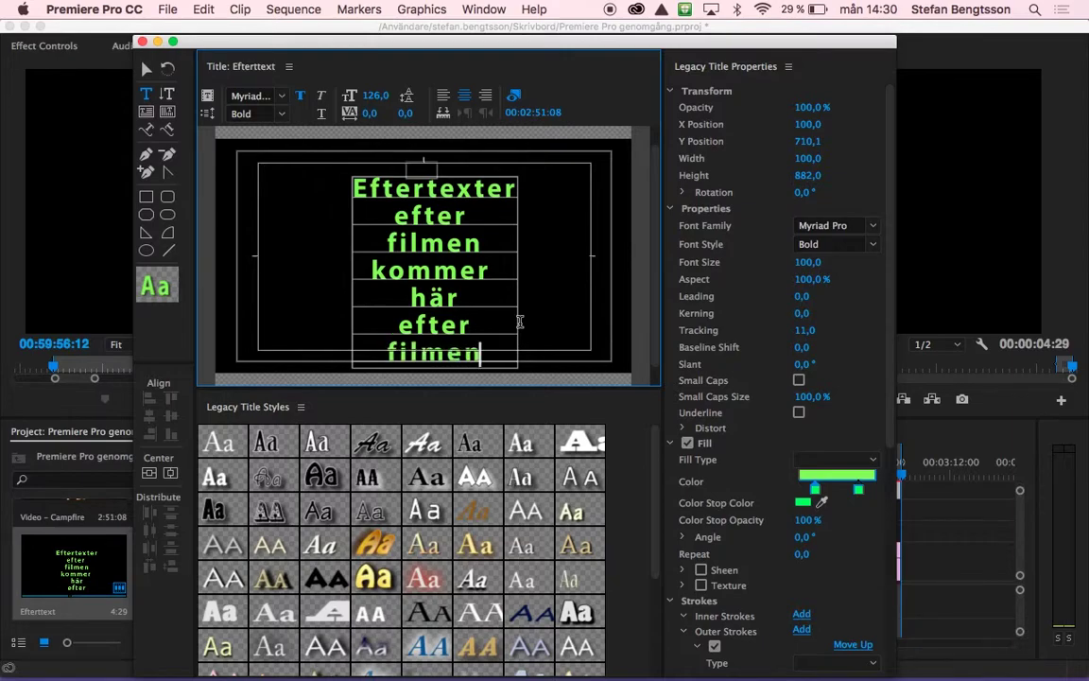
pyautogui.write('...')
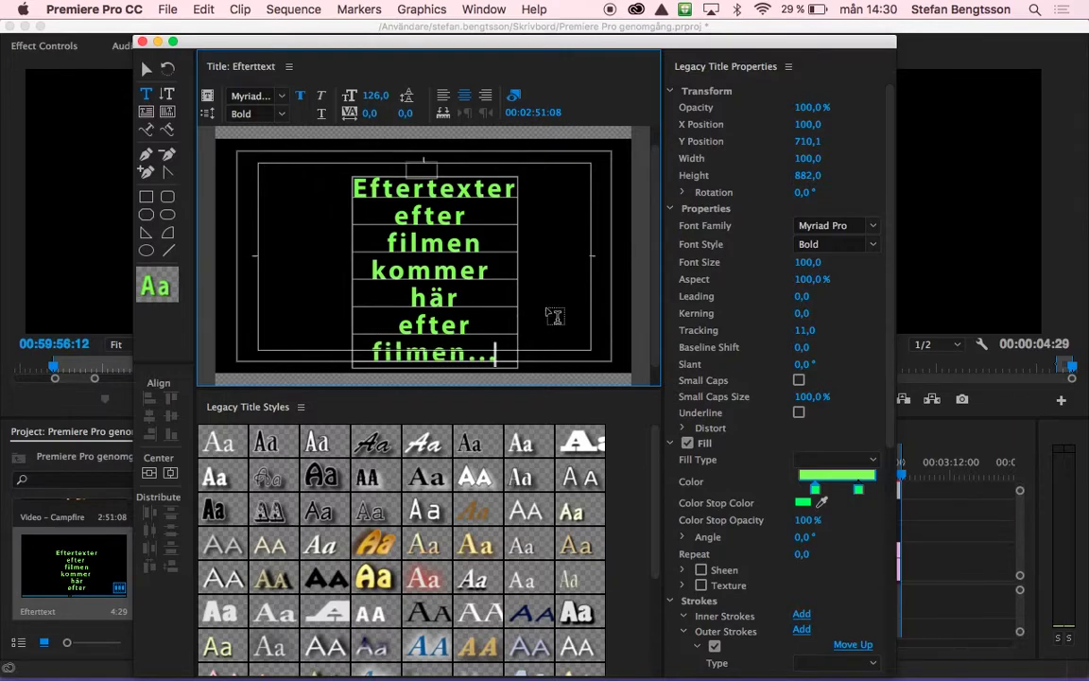
# Step: Nudge the credits block upward and set its font style to Myriad Pro Bold Italic
pyautogui.click(147, 69)
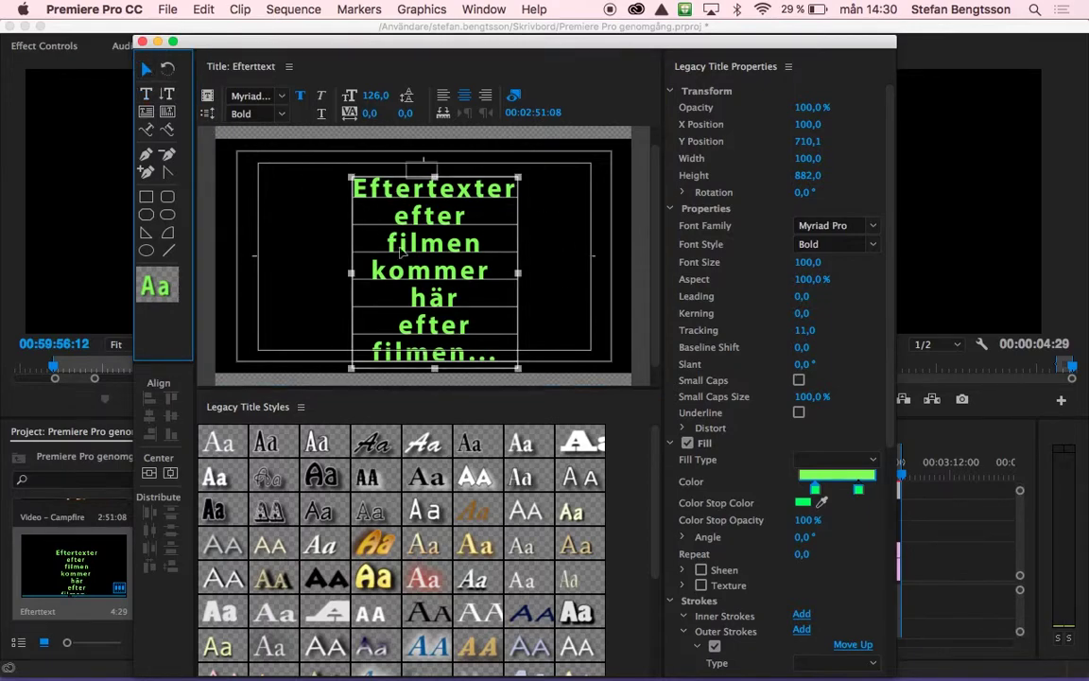
pyautogui.moveTo(405, 250); pyautogui.dragTo(401, 250)
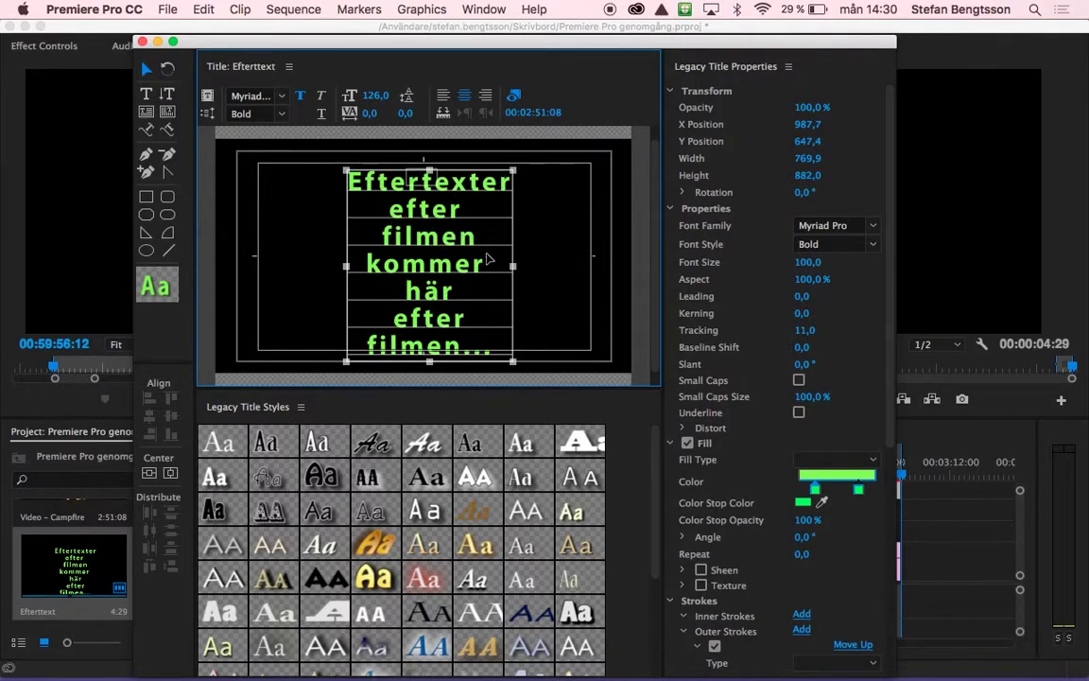
pyautogui.click(280, 115)
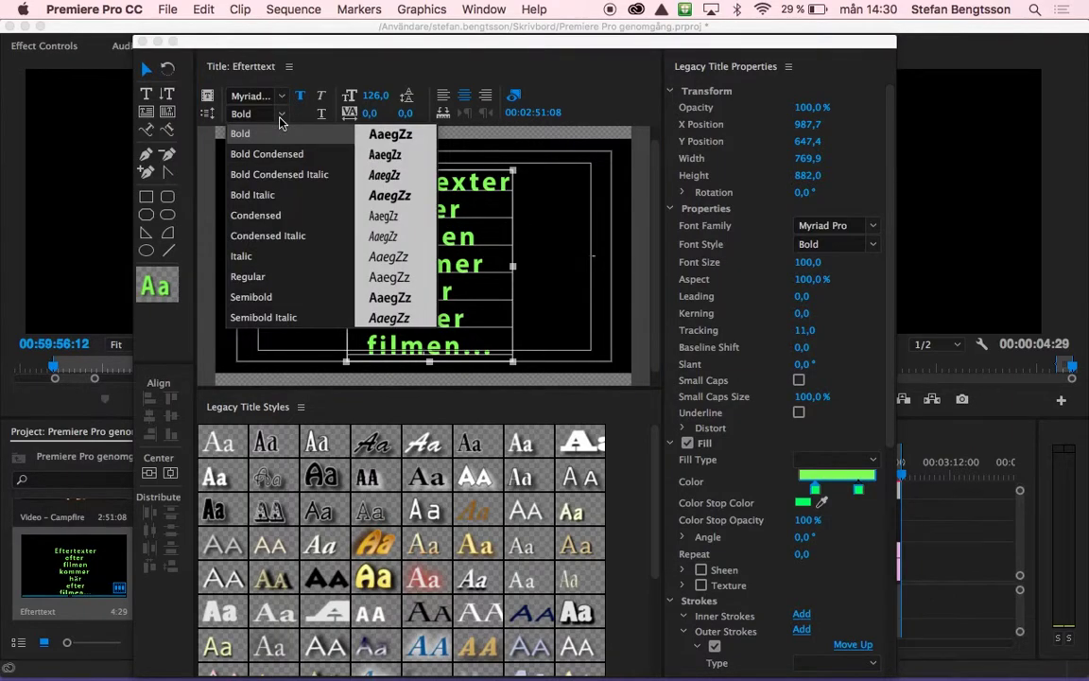
pyautogui.click(309, 158)
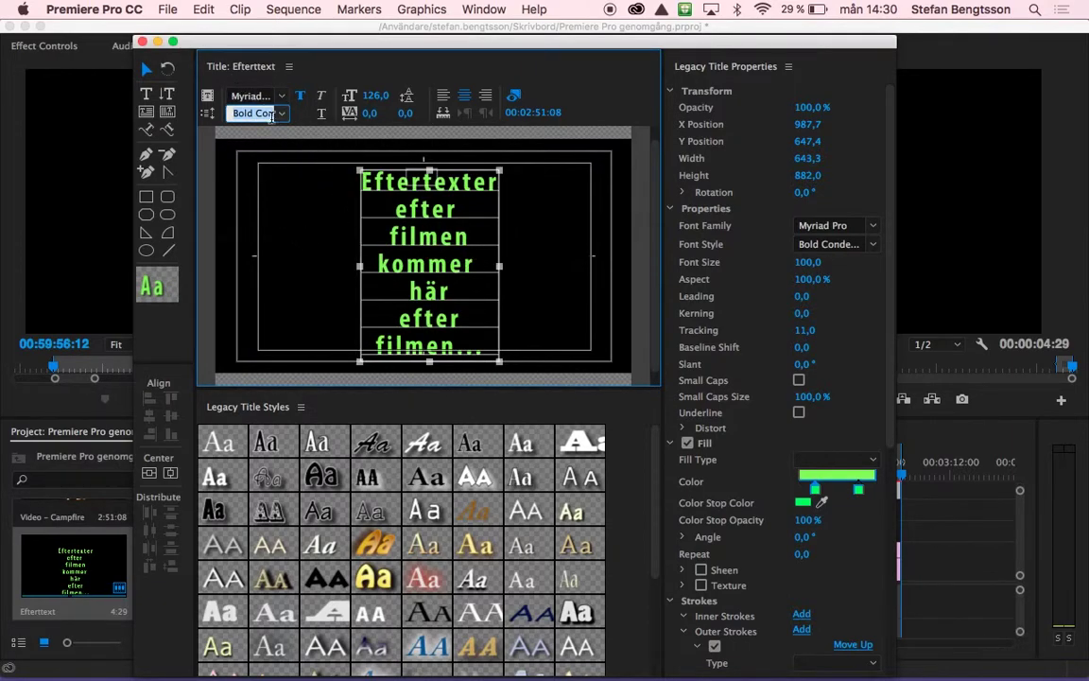
pyautogui.click(256, 110)
pyautogui.click(249, 194)
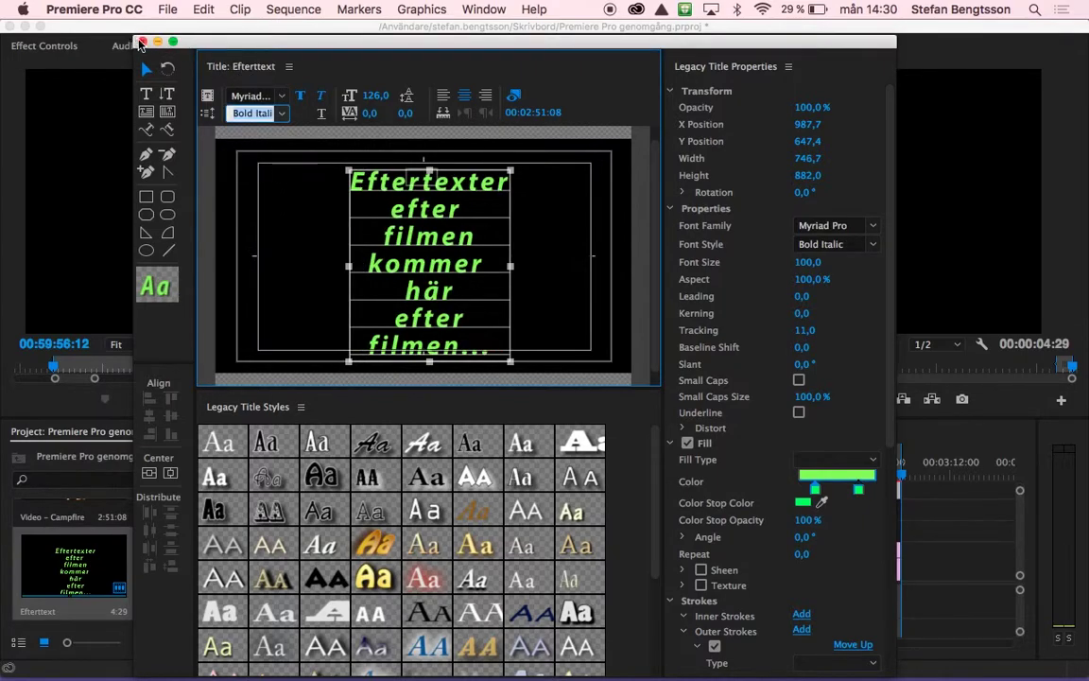
pyautogui.click(142, 43)
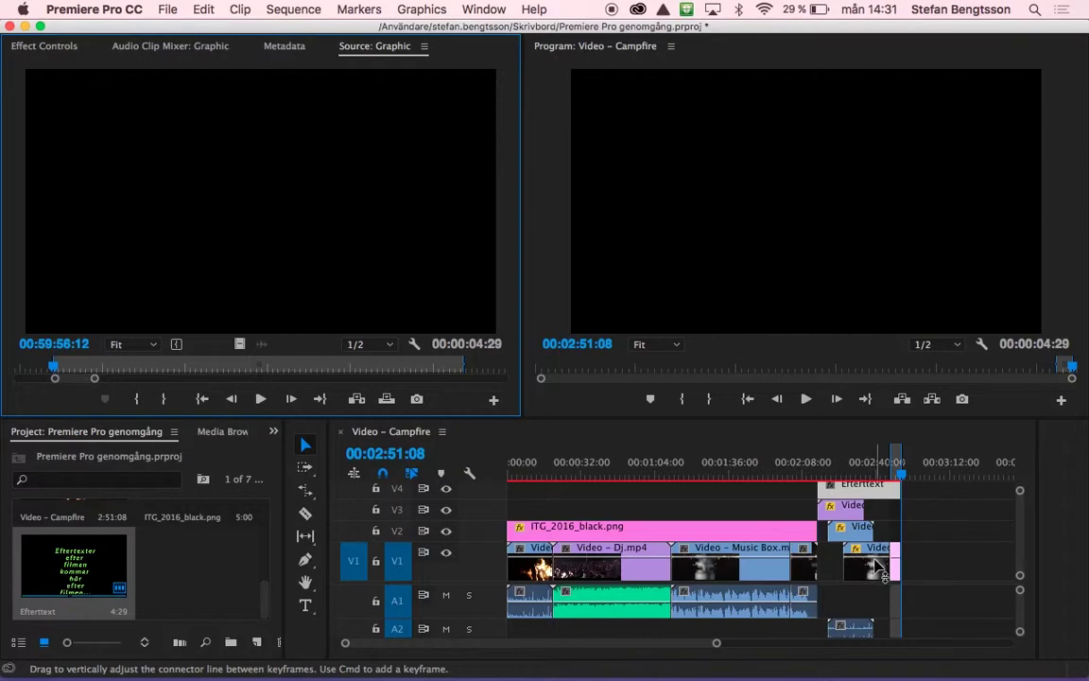
# Step: Review the 2:51:08 Campfire sequence ending with the longer Eftertext credits on V4
pyautogui.moveTo(880, 567)
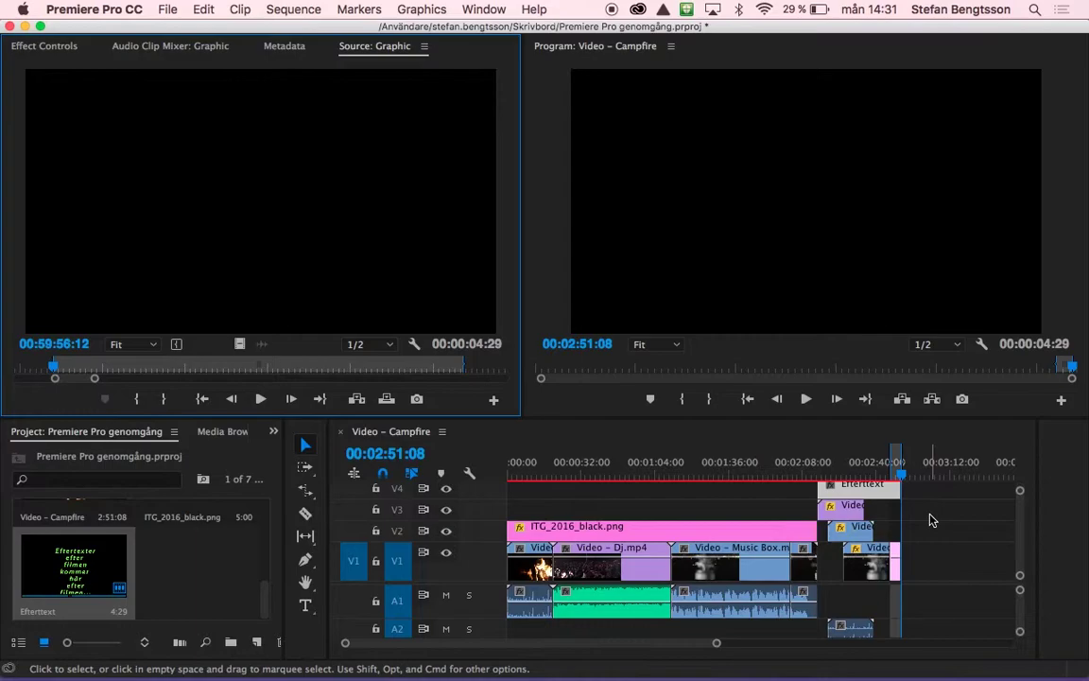
# Step: Render the sequence and show the Effects panel in place of the project bin
pyautogui.press('Return')
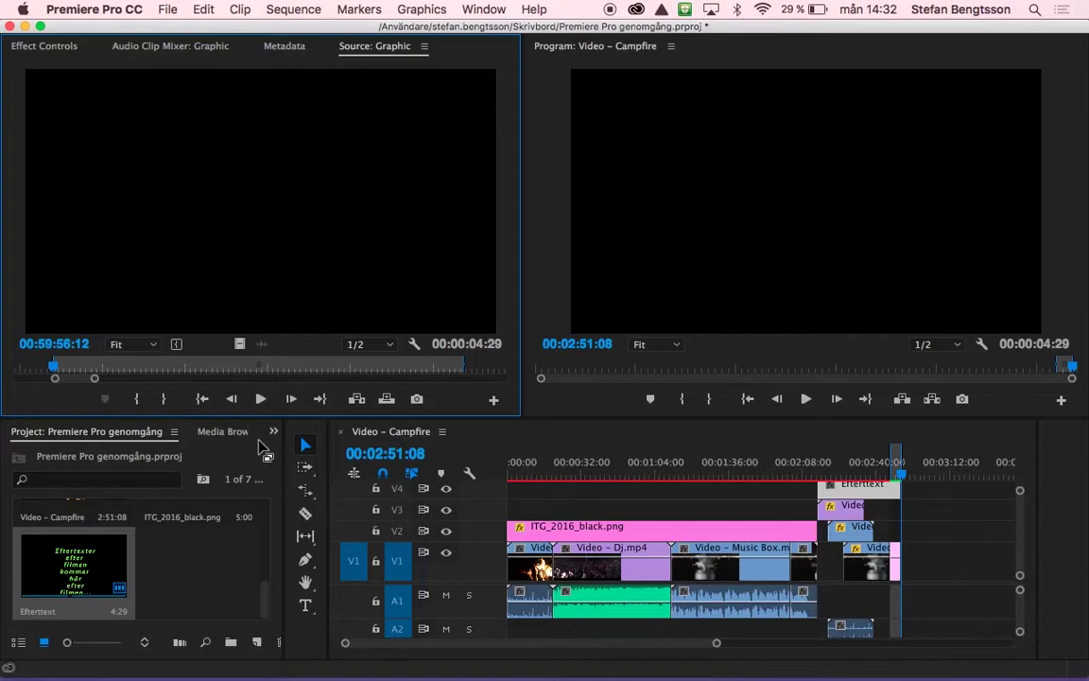
pyautogui.click(272, 431)
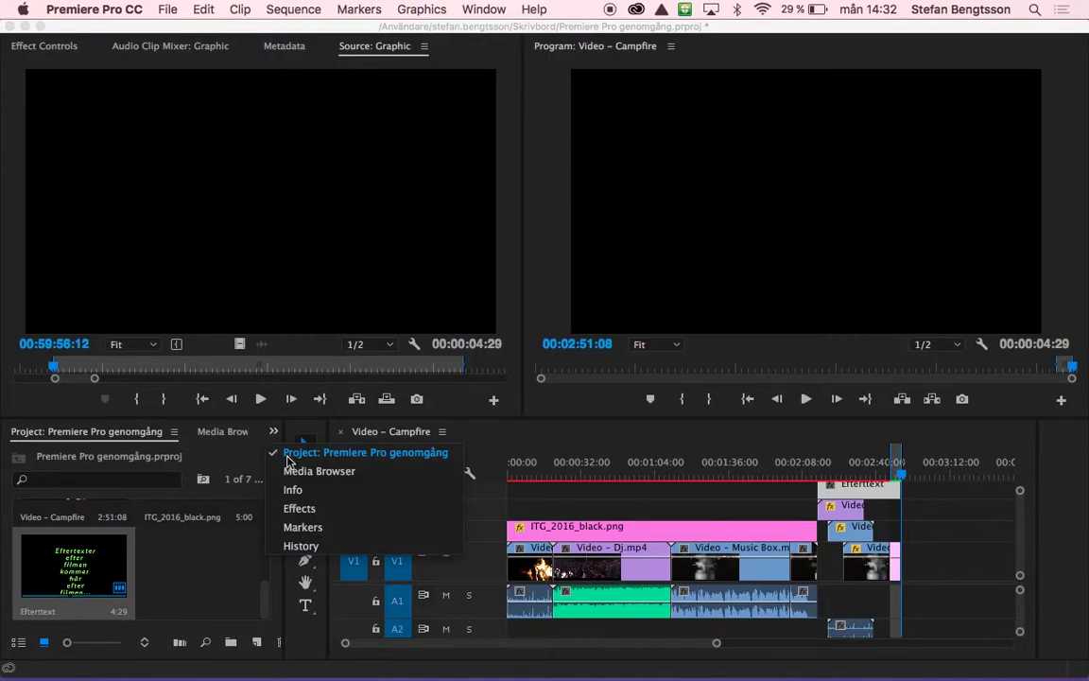
pyautogui.click(302, 507)
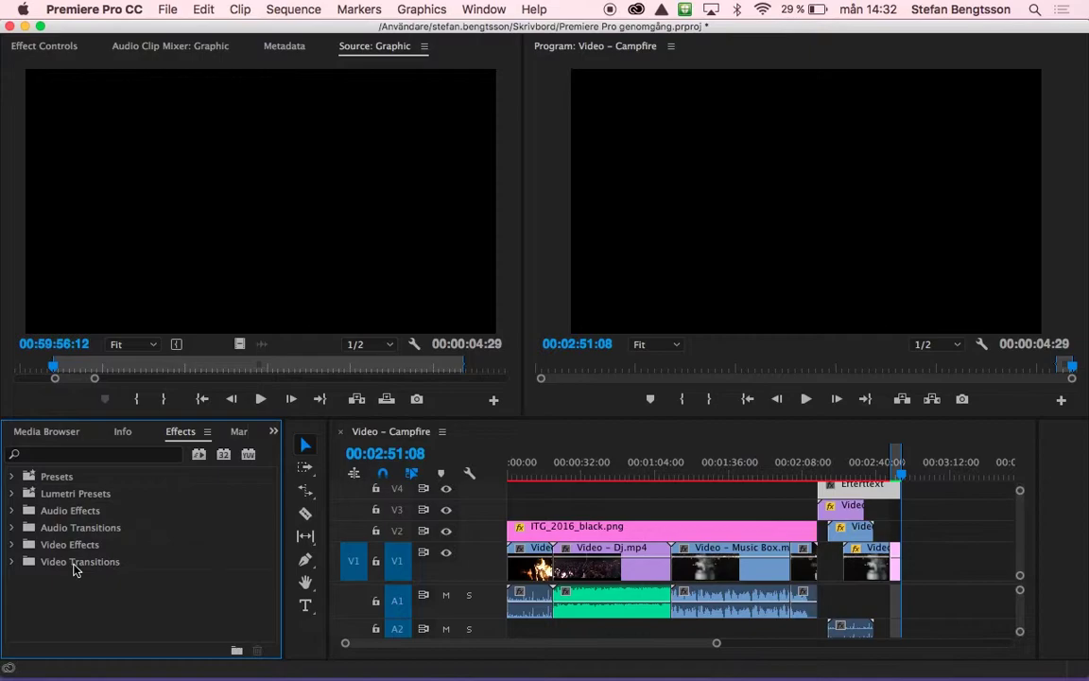
# Step: List the Video Effects > Blur & Sharpen effects and return the playhead to the campfire clip
pyautogui.click(14, 545)
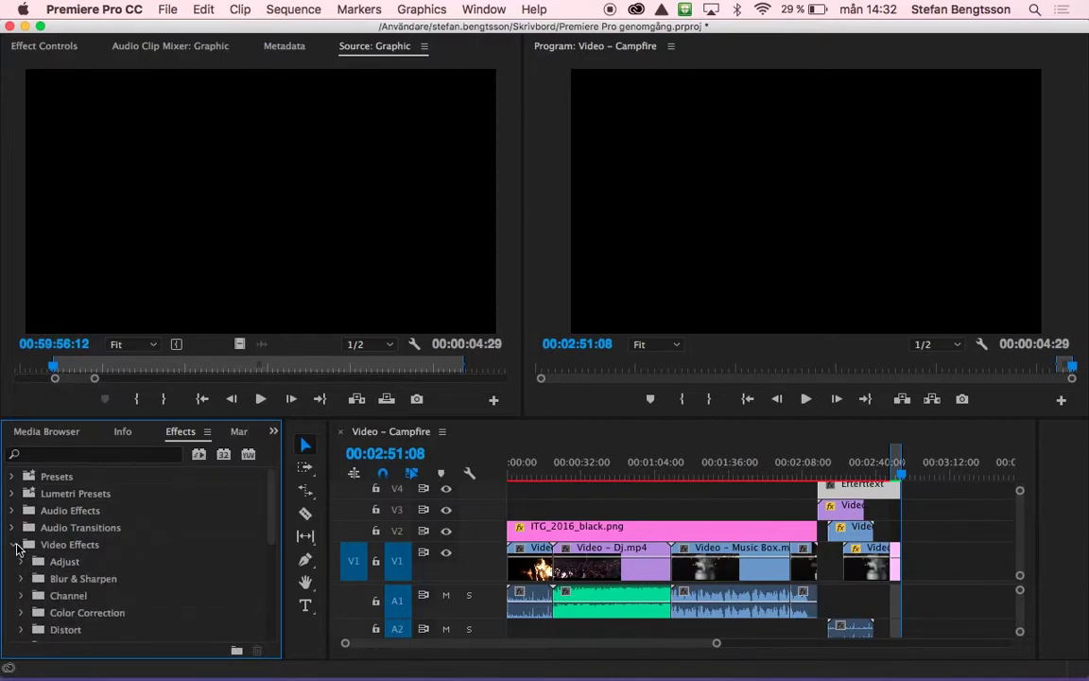
pyautogui.moveTo(272, 501); pyautogui.dragTo(273, 522)
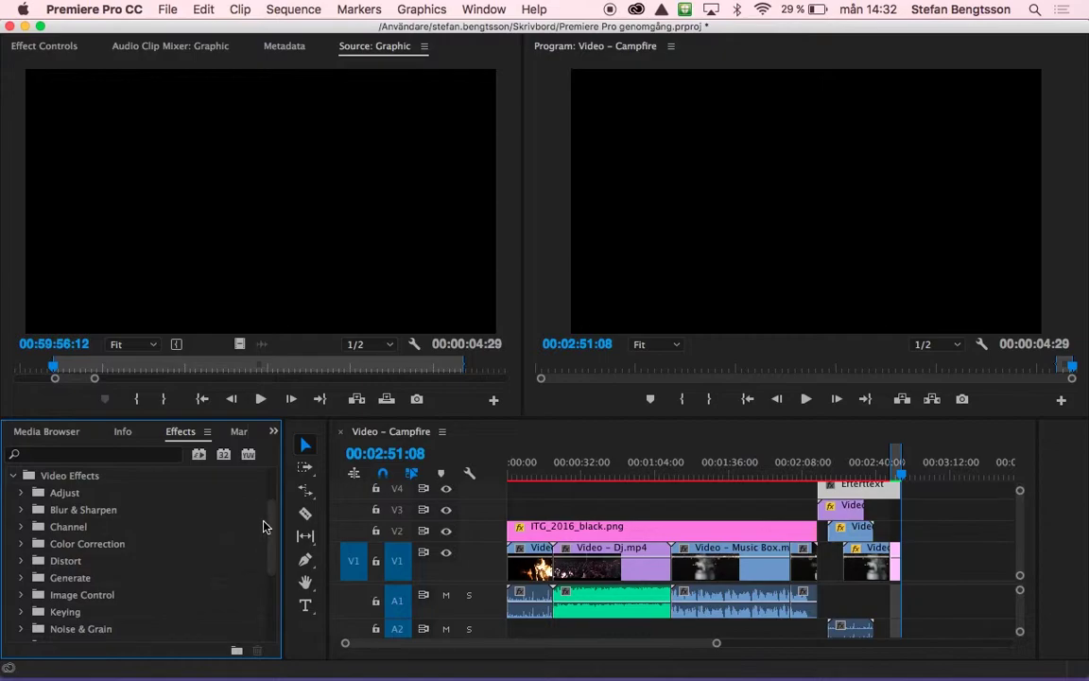
pyautogui.click(265, 527)
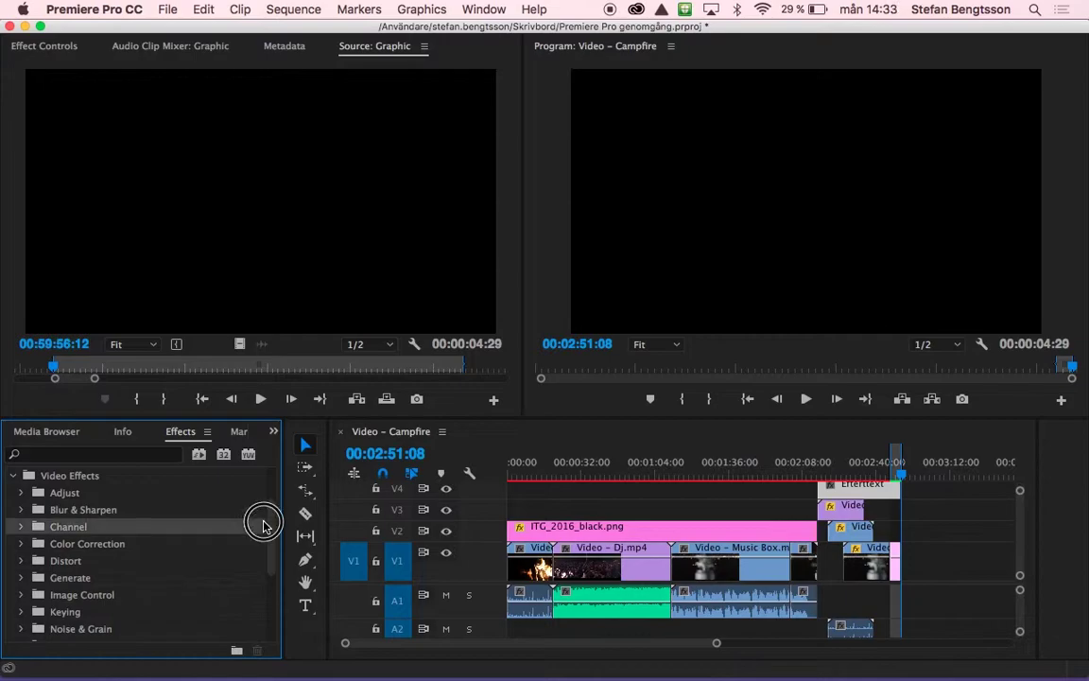
pyautogui.moveTo(272, 525); pyautogui.dragTo(276, 544)
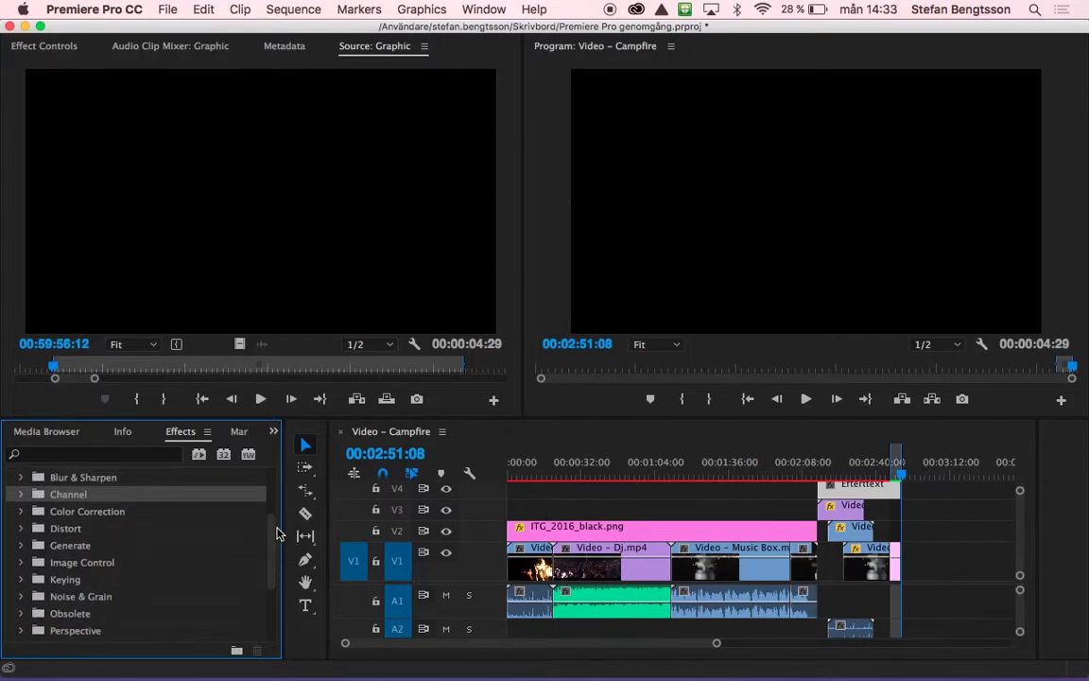
pyautogui.click(24, 479)
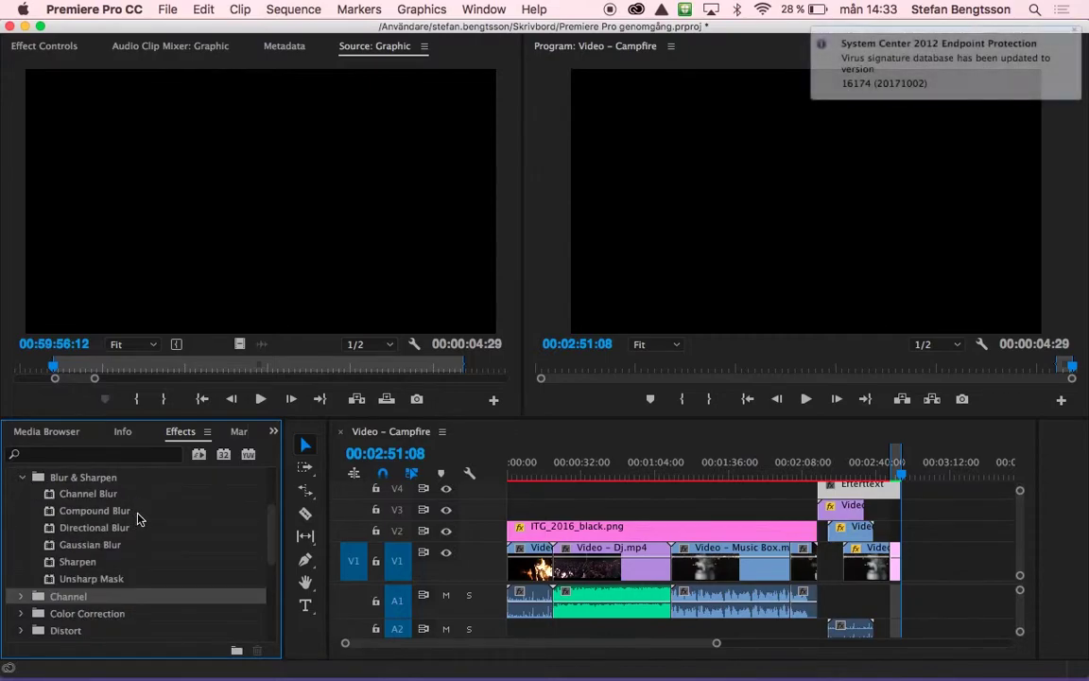
pyautogui.click(90, 493)
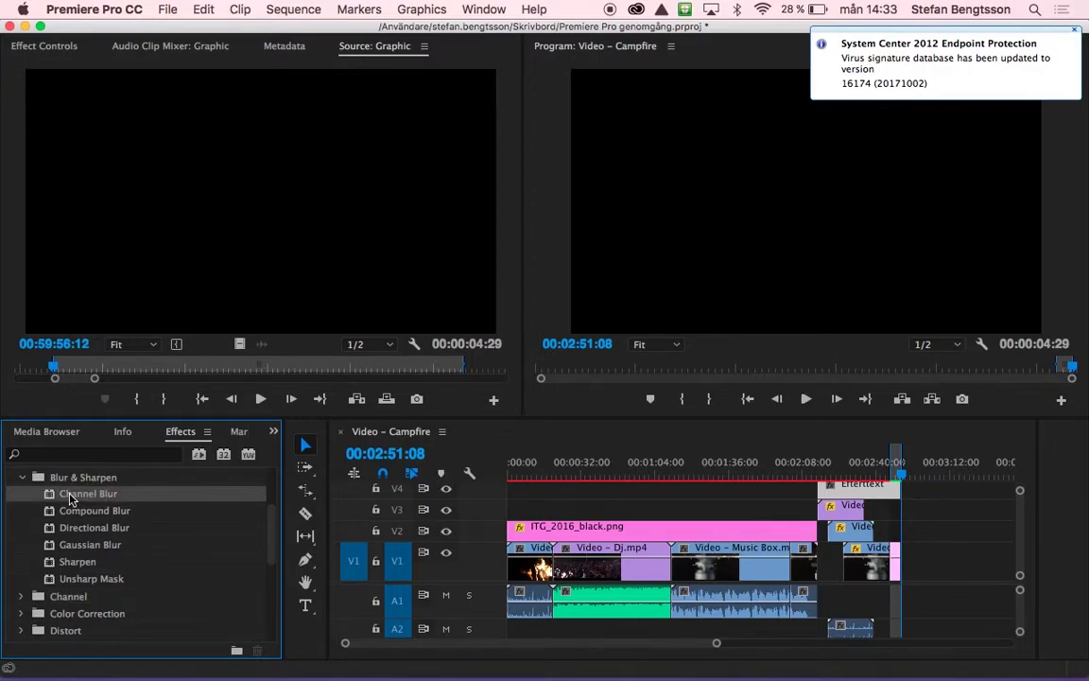
pyautogui.moveTo(897, 473); pyautogui.dragTo(513, 472)
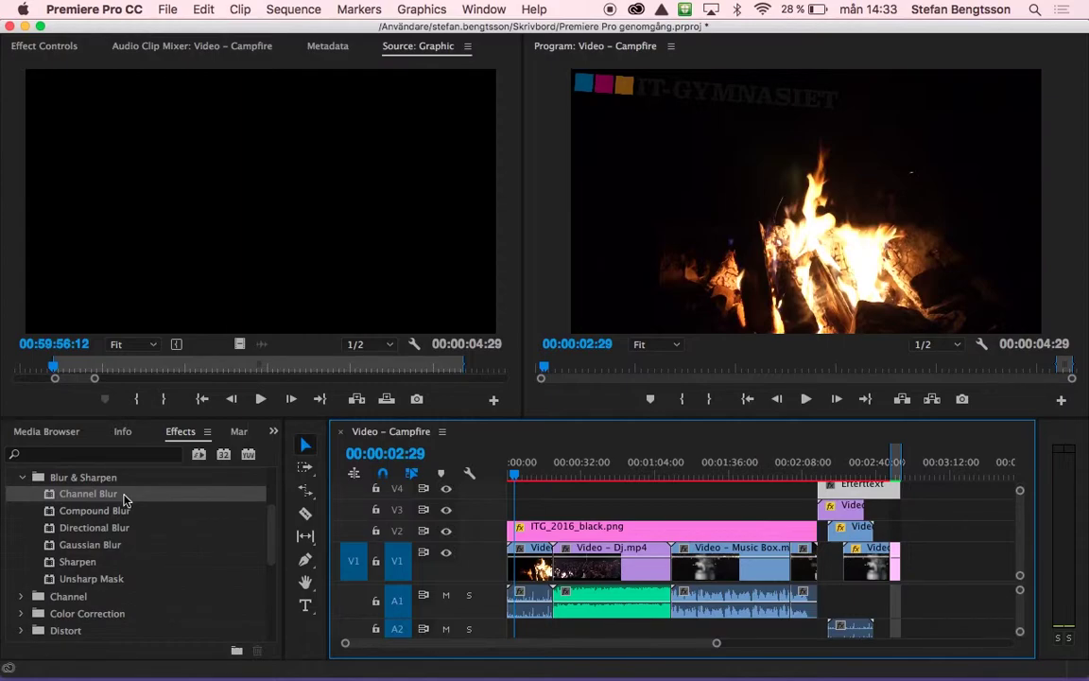
# Step: Apply Compound Blur to the first campfire clip on V1 and set its Maximum Blur to 26.0
pyautogui.click(94, 512)
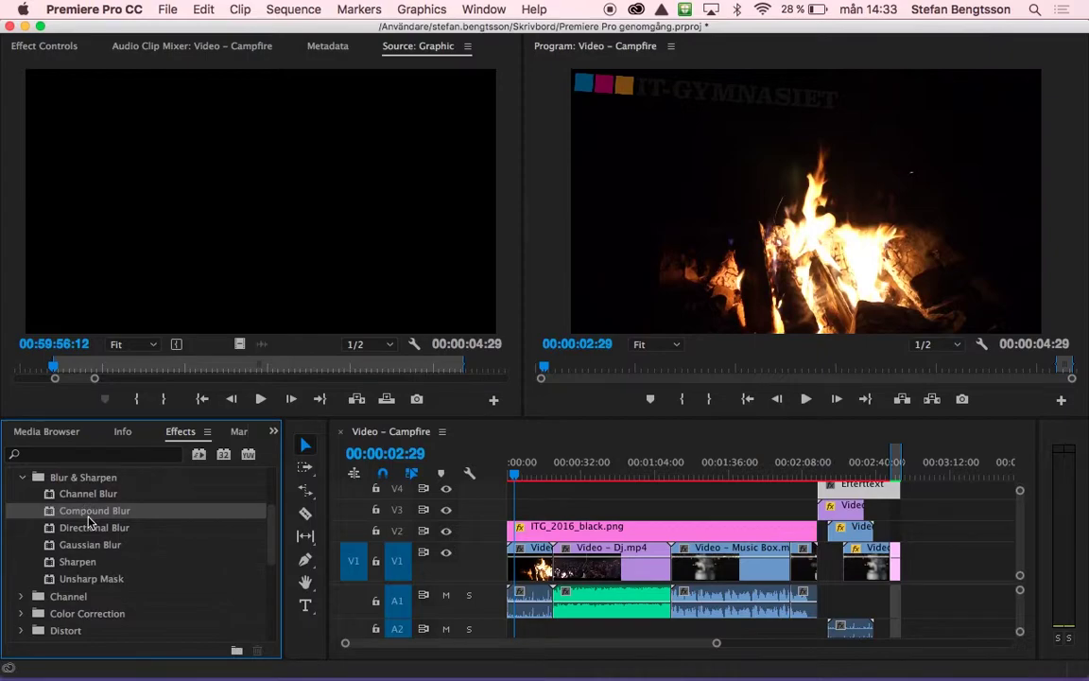
pyautogui.moveTo(94, 511)
pyautogui.mouseDown()
pyautogui.moveTo(306, 500)
pyautogui.moveTo(533, 569)
pyautogui.mouseUp()
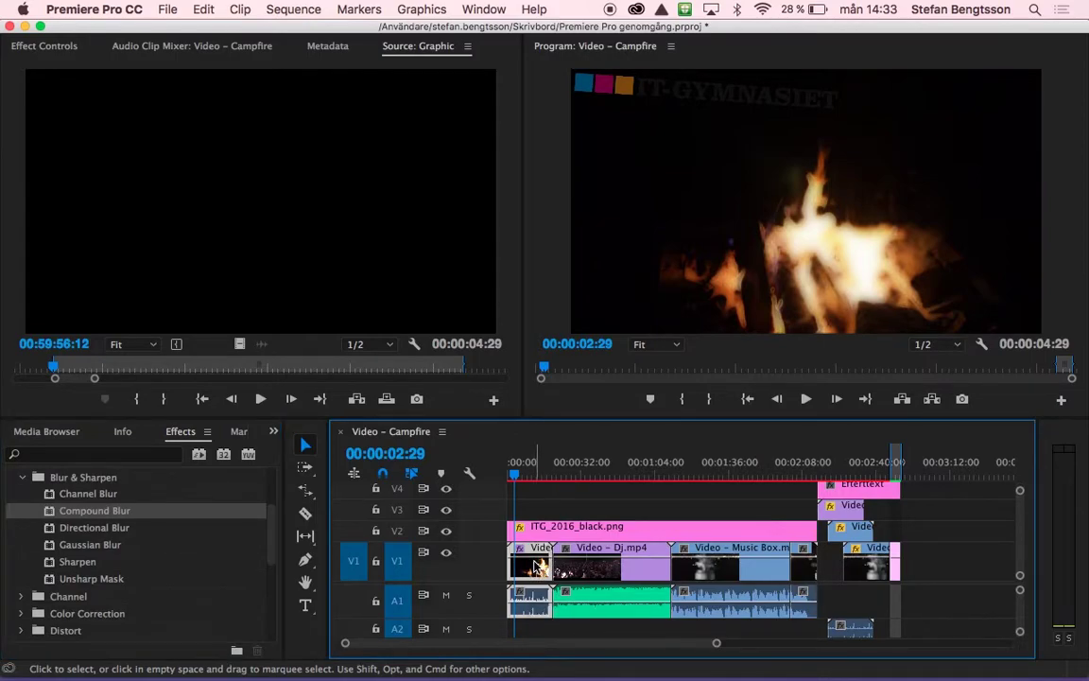
pyautogui.click(53, 48)
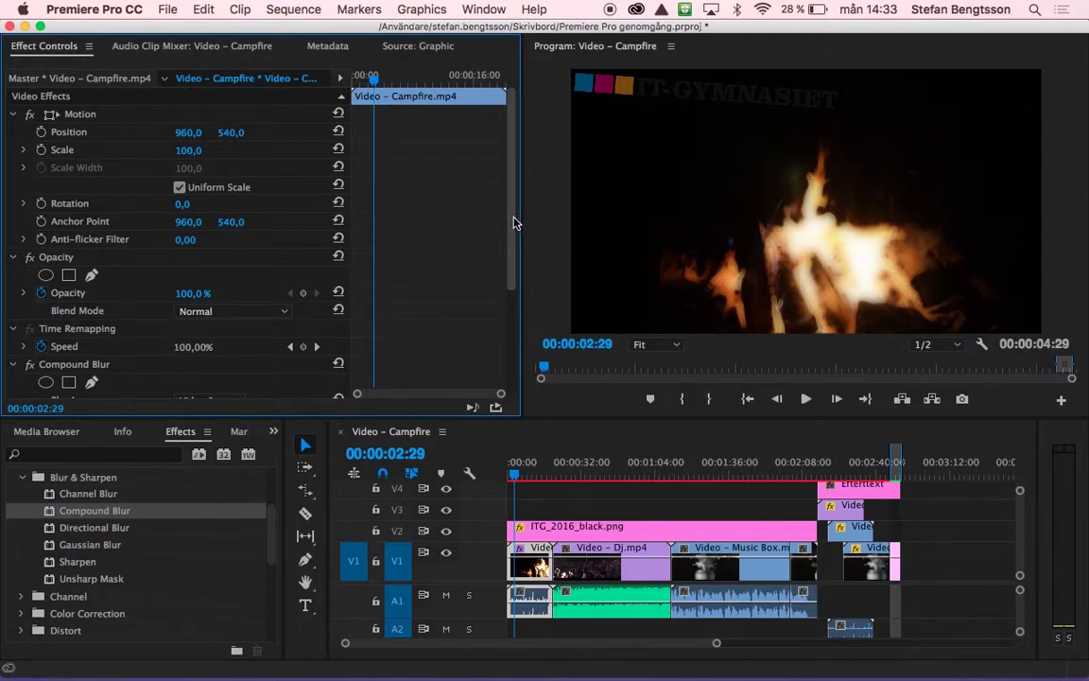
pyautogui.moveTo(513, 223); pyautogui.dragTo(534, 340)
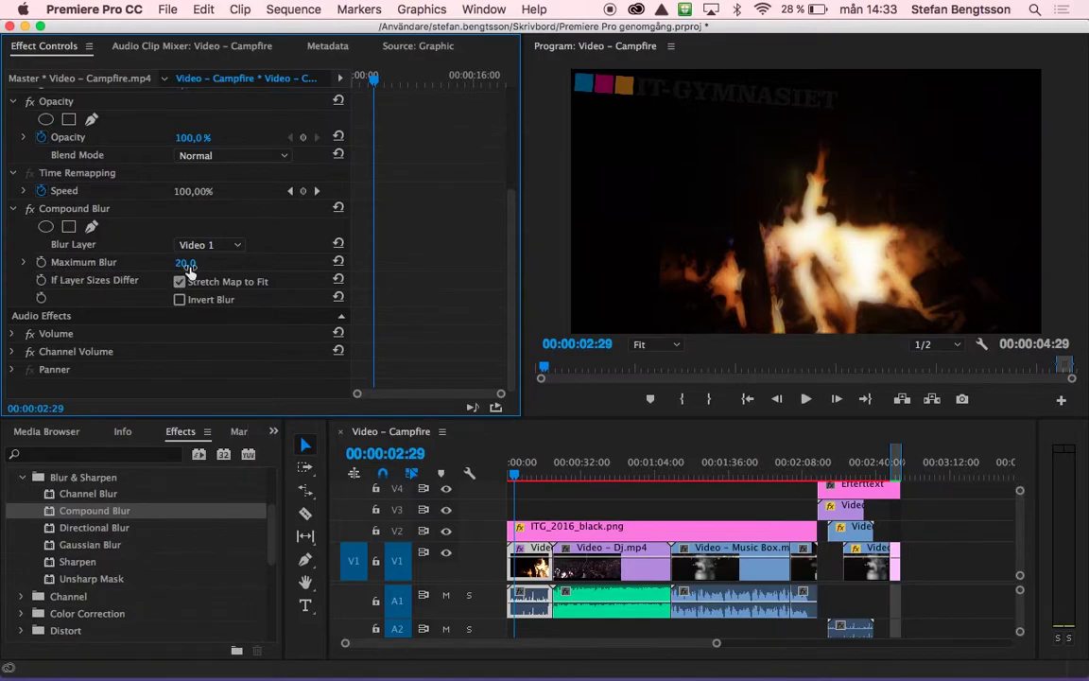
pyautogui.moveTo(184, 262); pyautogui.dragTo(168, 261)
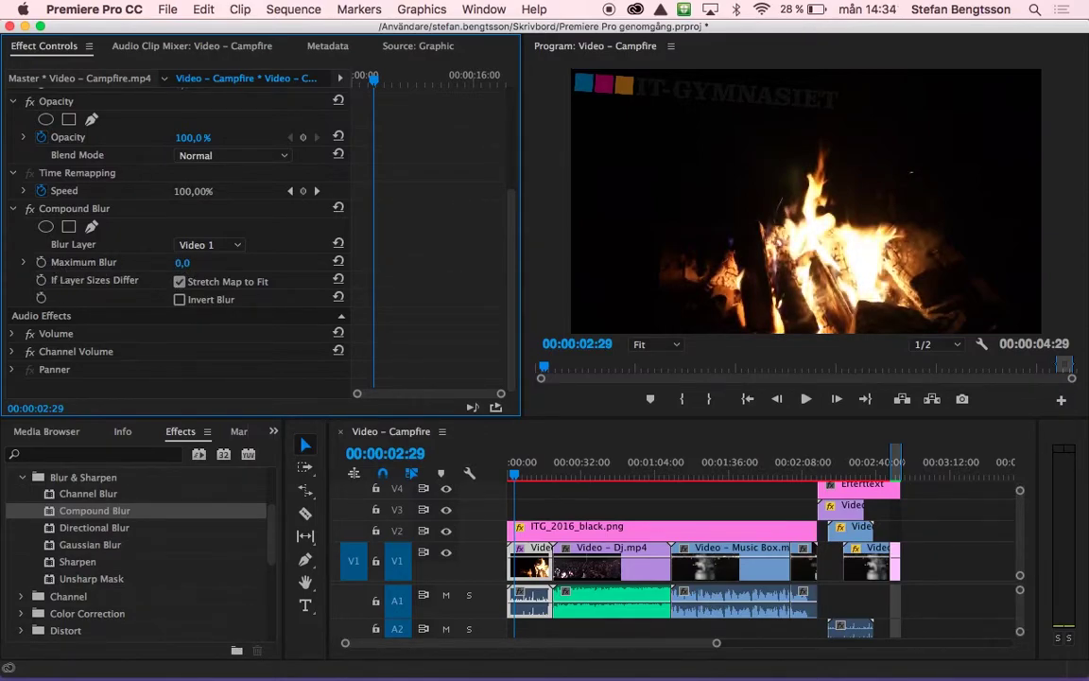
pyautogui.moveTo(181, 262); pyautogui.dragTo(206, 262)
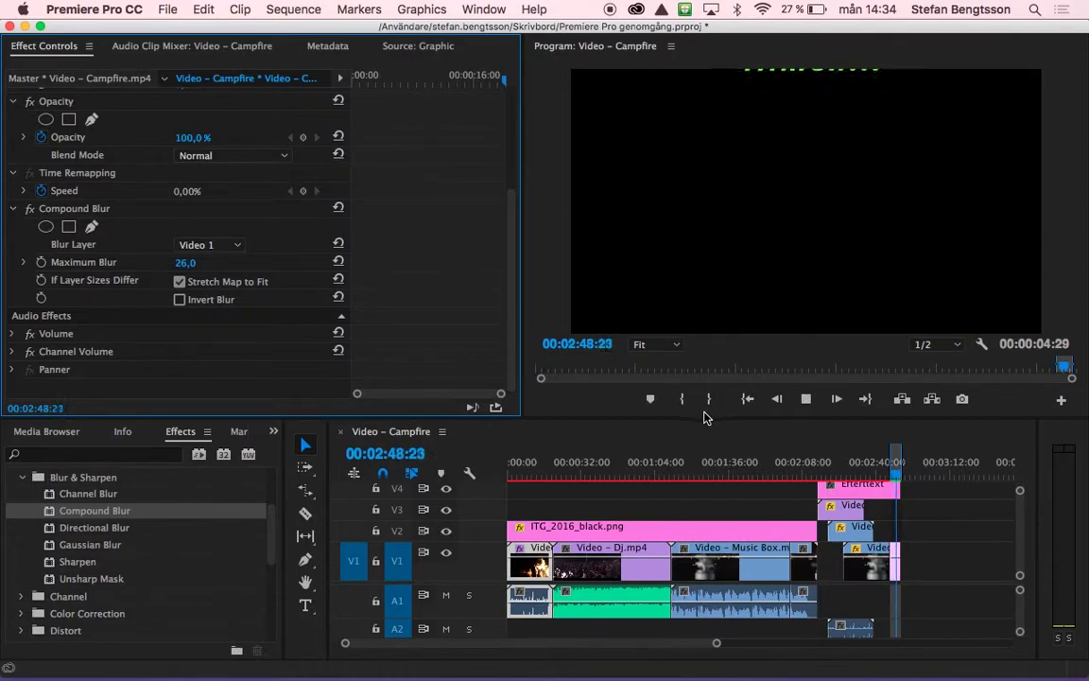
# Step: Save the Premiere Pro genomgång project with the Compound Blur edit
pyautogui.click(709, 439)
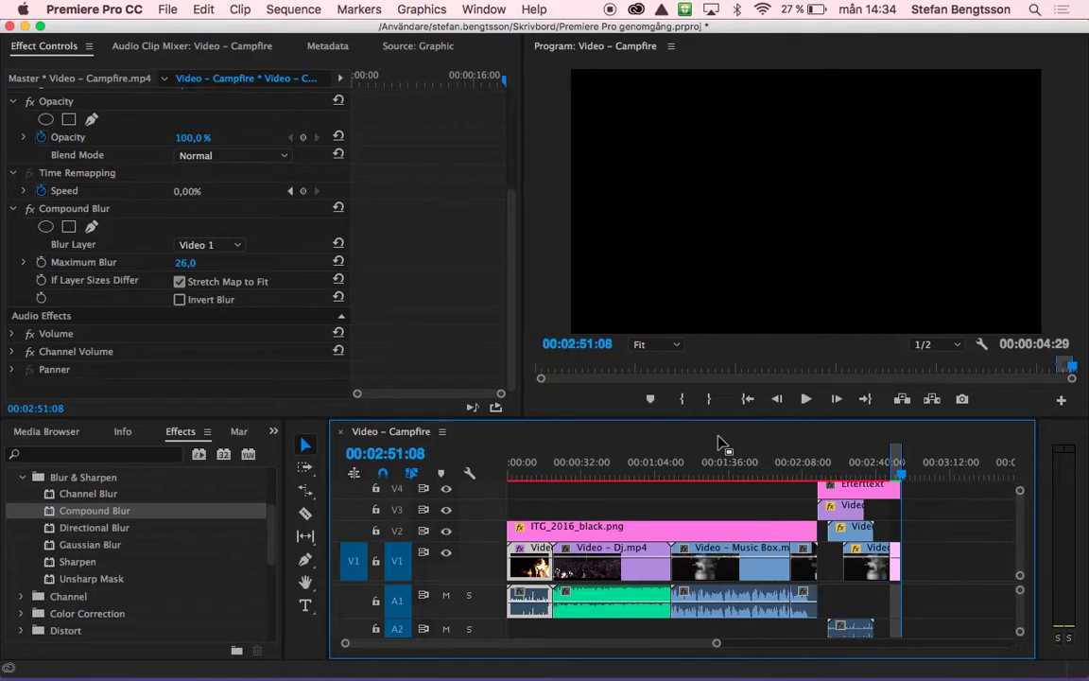
pyautogui.click(166, 8)
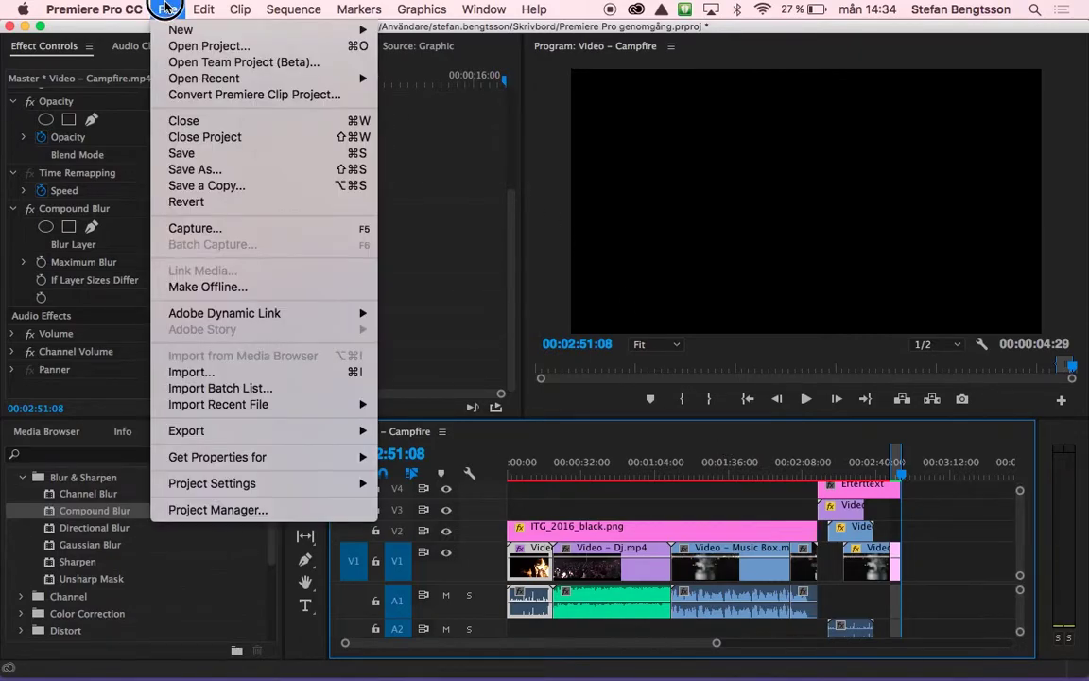
pyautogui.click(206, 153)
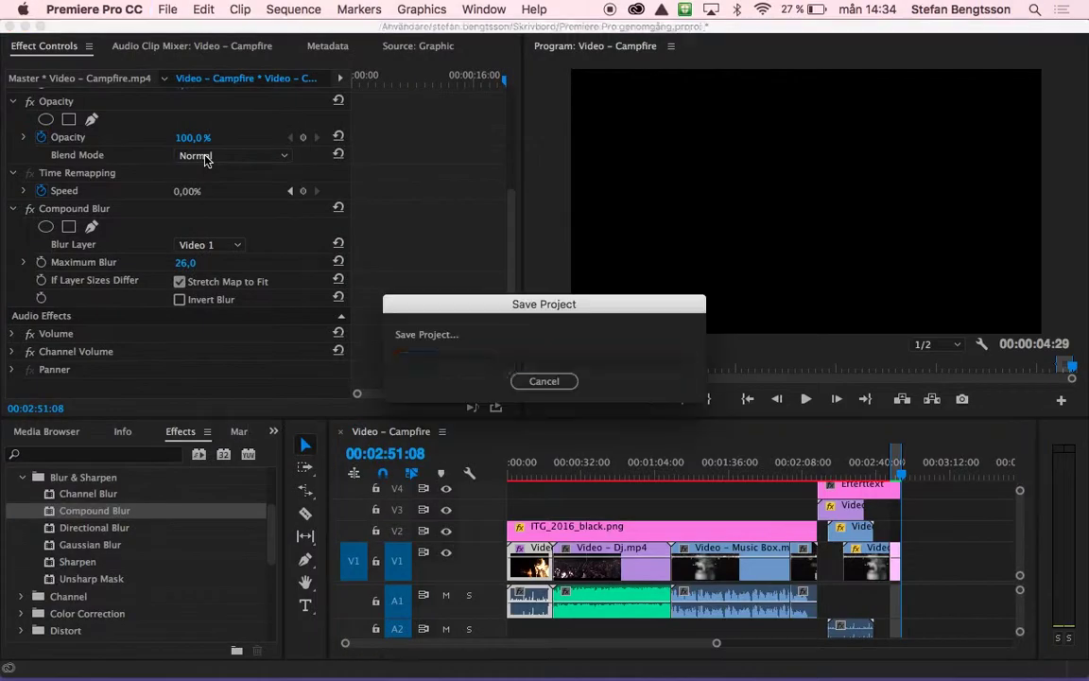
pyautogui.click(170, 9)
# Step: Open Export Settings for the sequence, output Video – Campfire.mp4, and show the Format list
pyautogui.moveTo(270, 430)
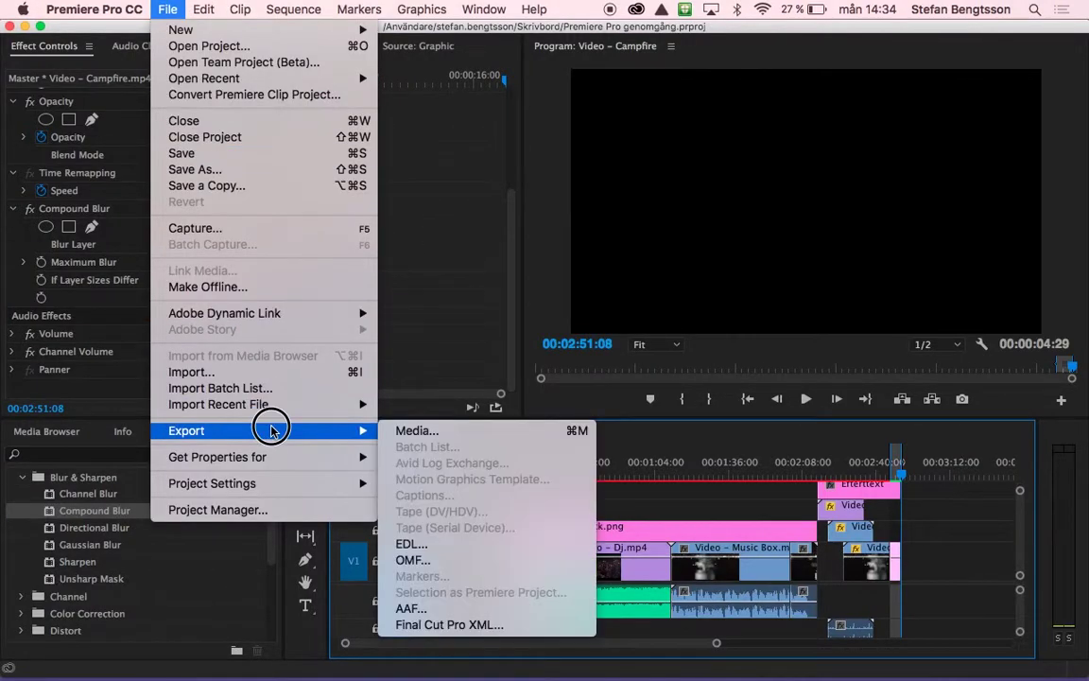
pyautogui.click(411, 431)
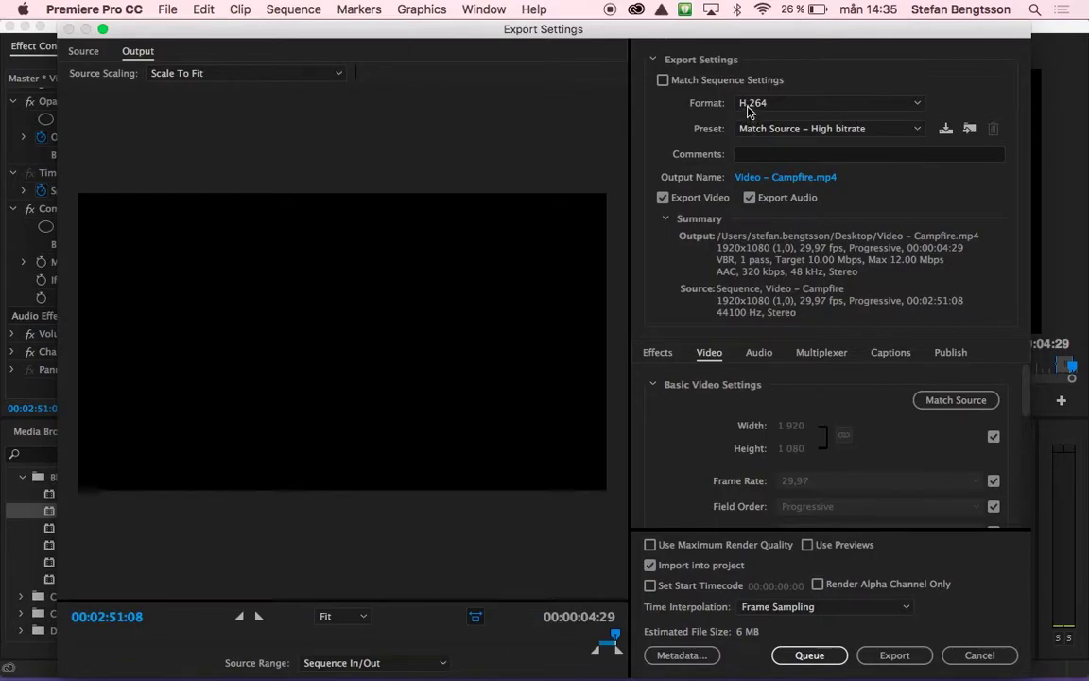
pyautogui.click(915, 107)
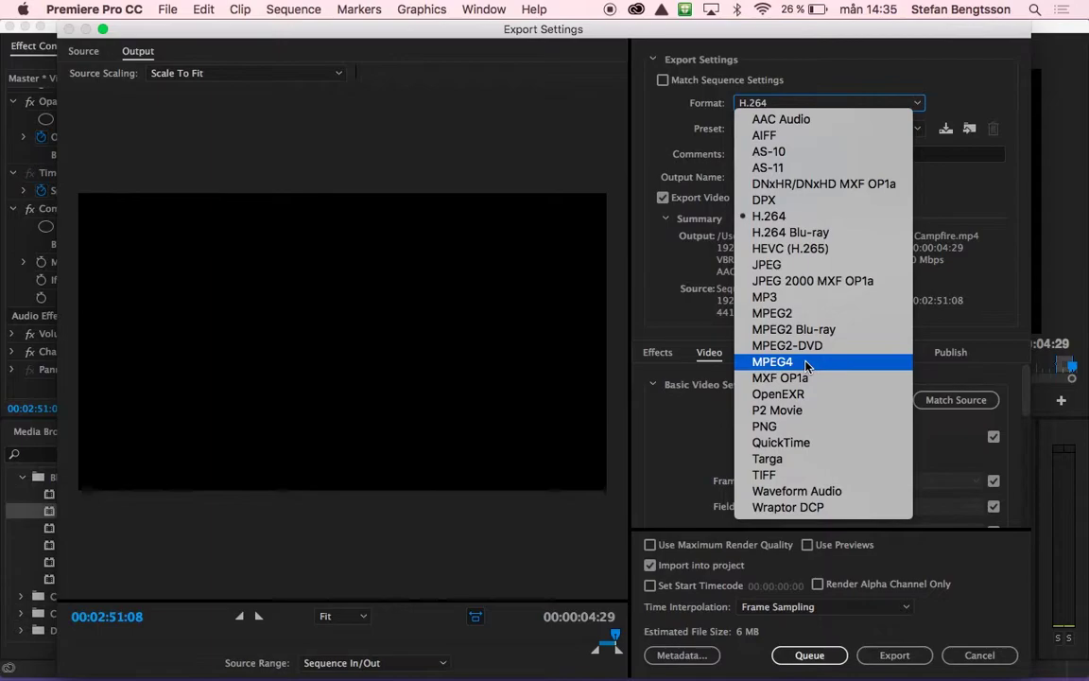
# Step: Keep H.264 as the format and export the sequence to Video – Campfire.mp4
pyautogui.click(794, 217)
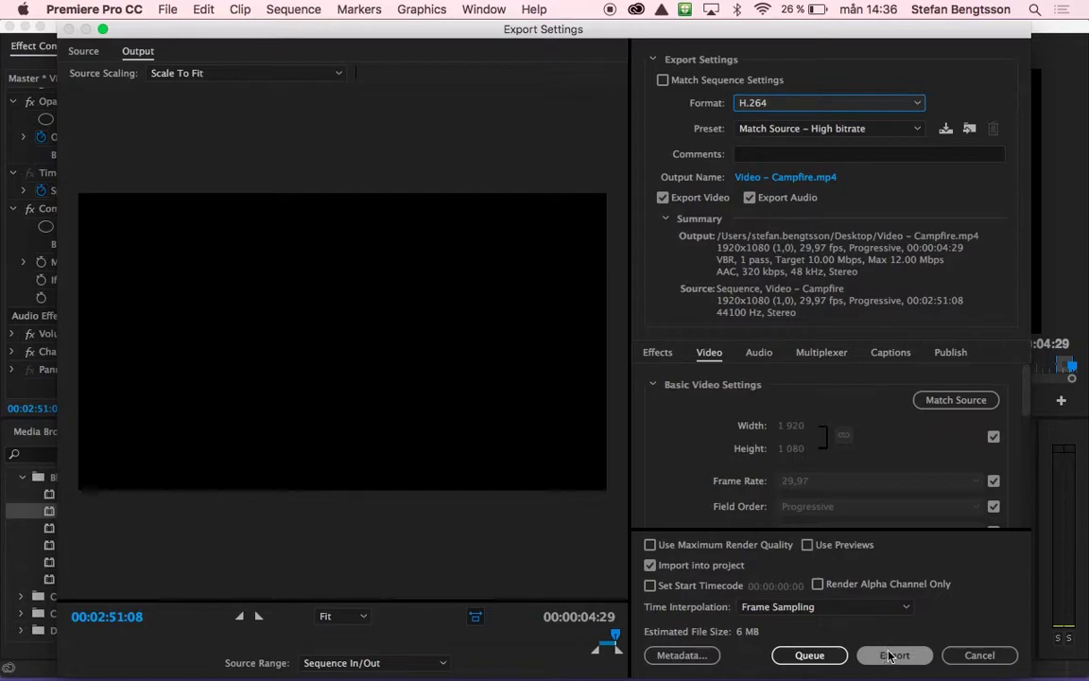
pyautogui.click(872, 659)
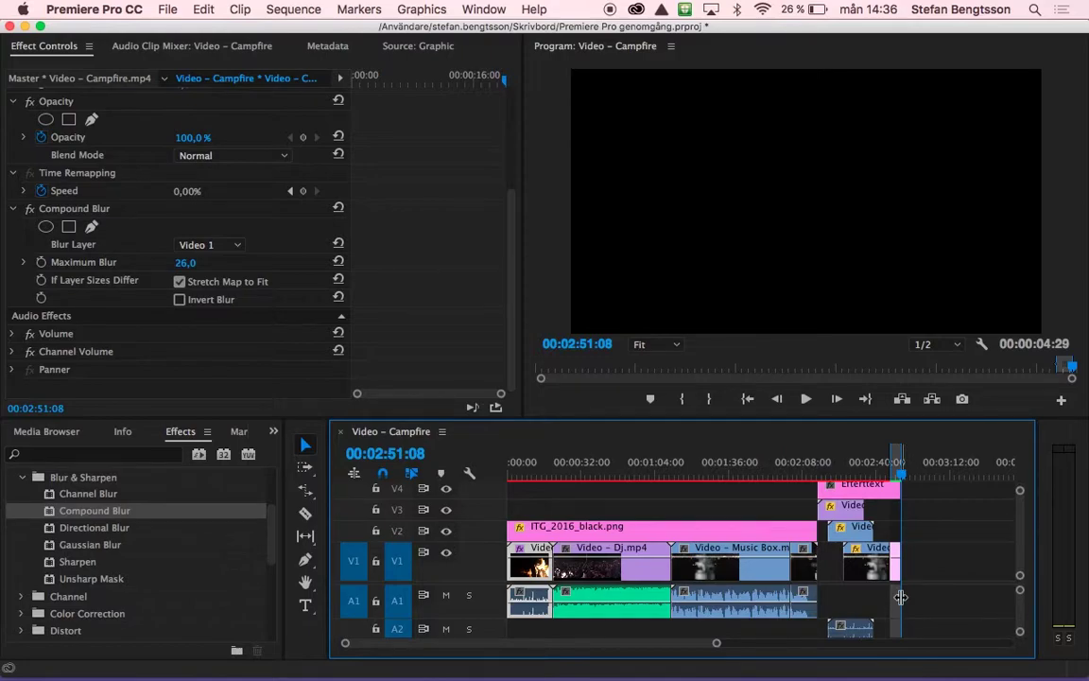
# Step: Quit QuickTime Player and name the unsaved screen recording Skärminspelning2017-10-02 in Skrivbord
pyautogui.press('super+Tab')
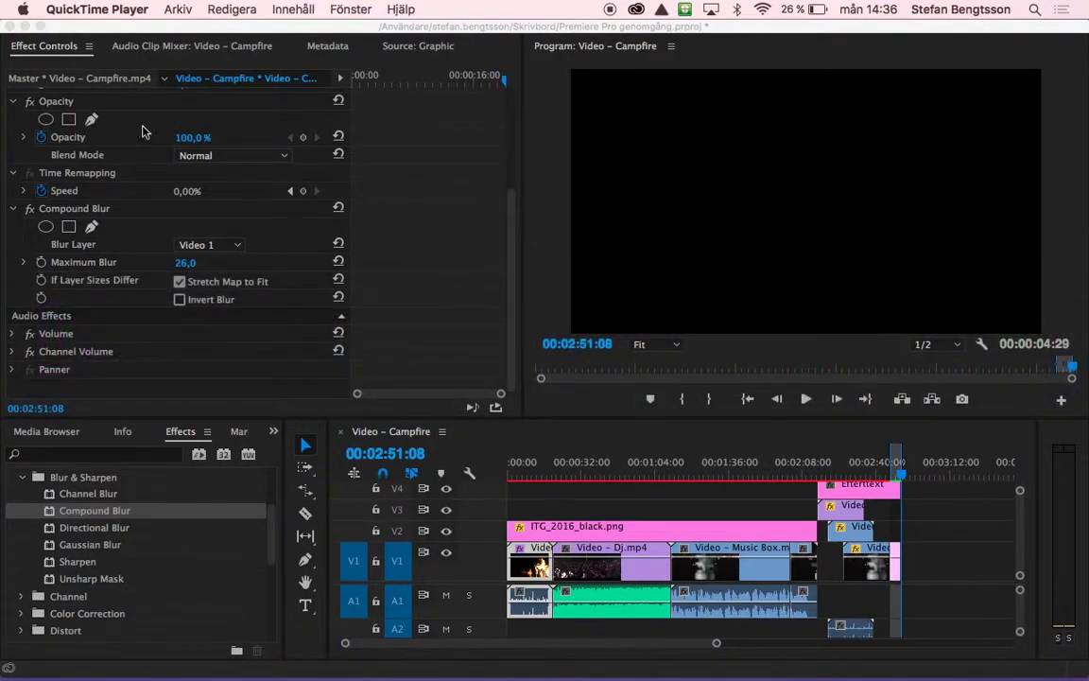
pyautogui.click(94, 11)
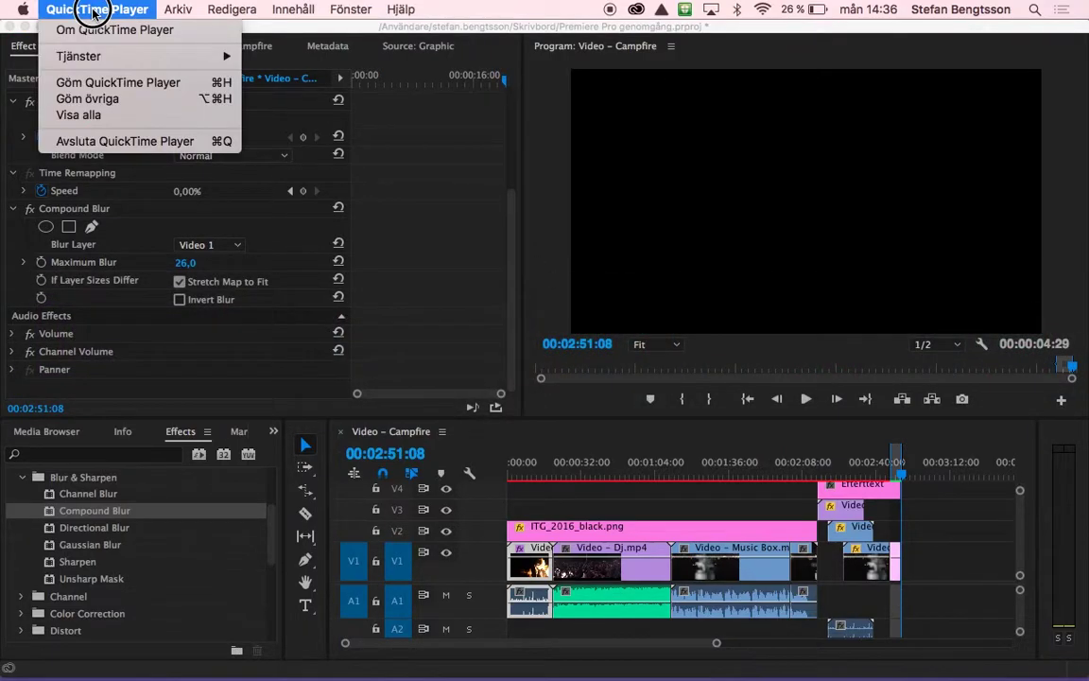
pyautogui.click(142, 141)
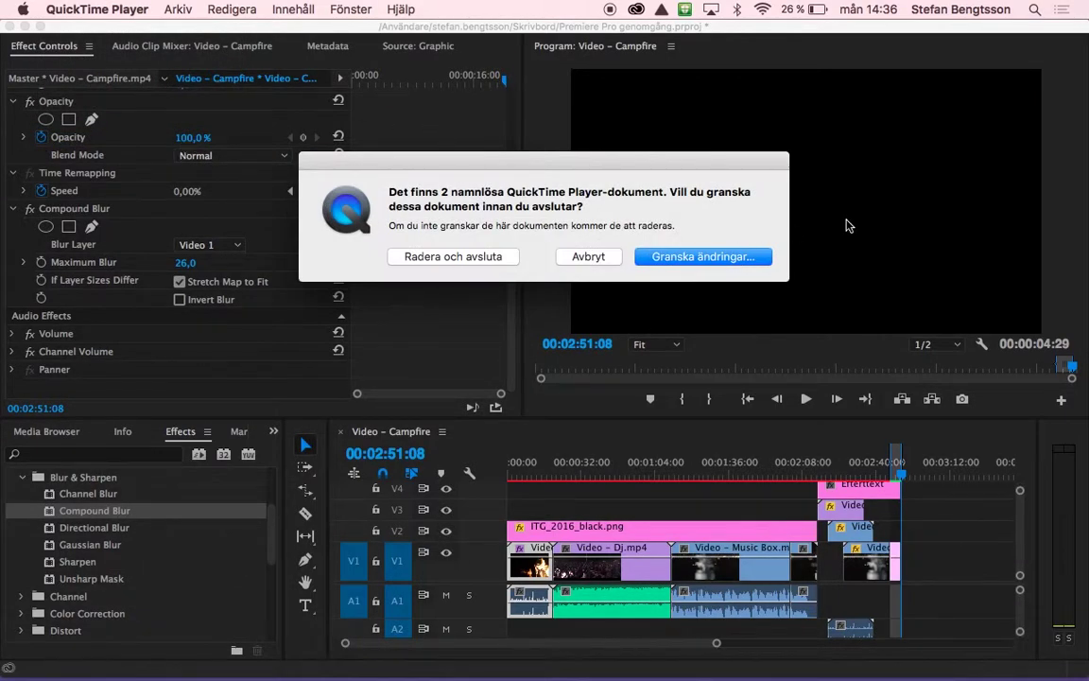
pyautogui.click(710, 259)
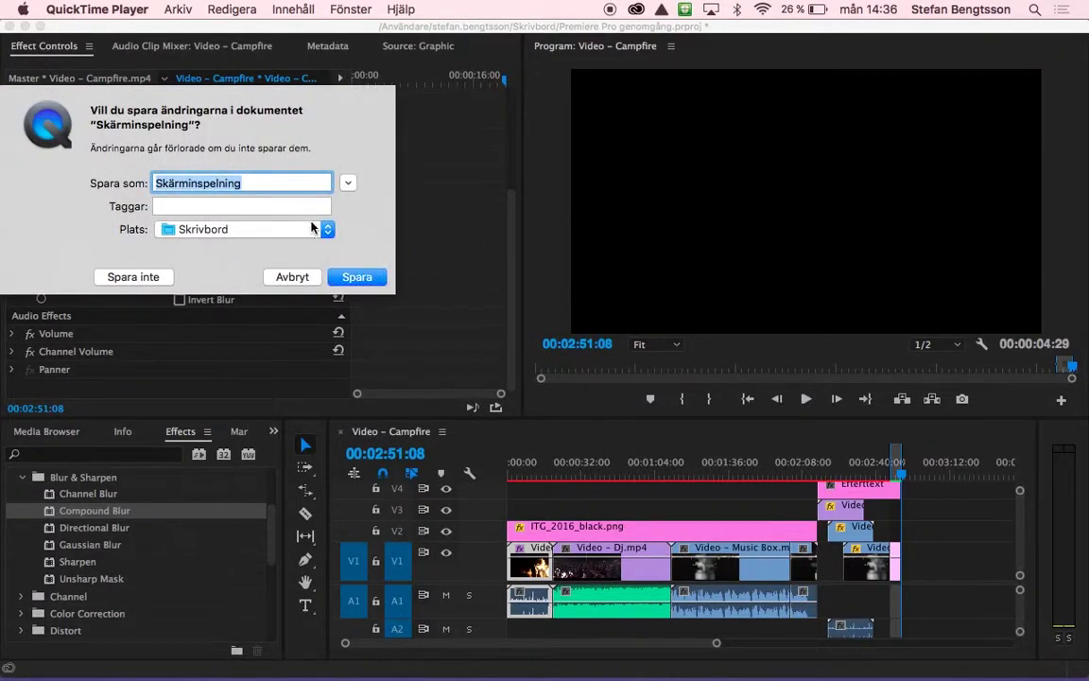
pyautogui.click(288, 185)
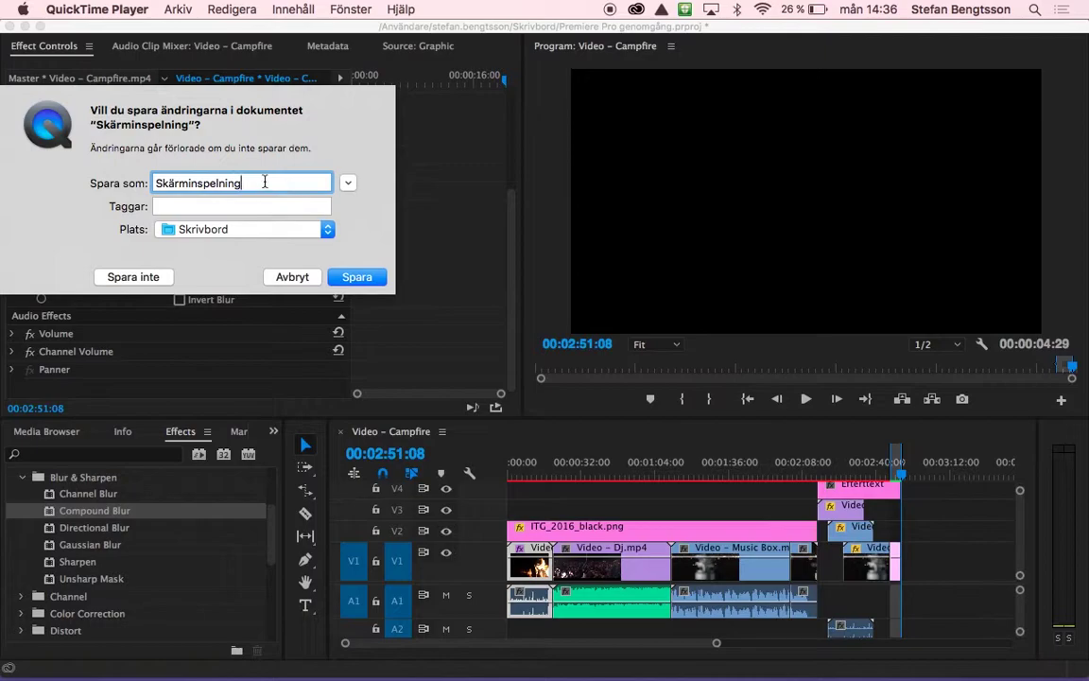
pyautogui.write('2017')
pyautogui.write('-10-')
pyautogui.write('02')
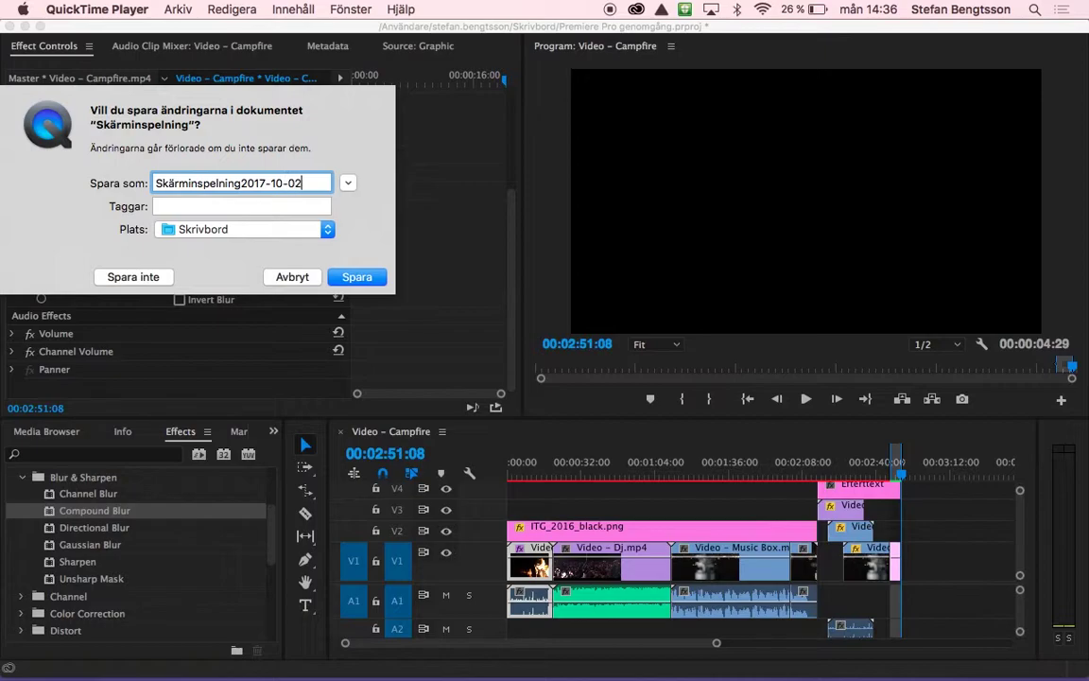